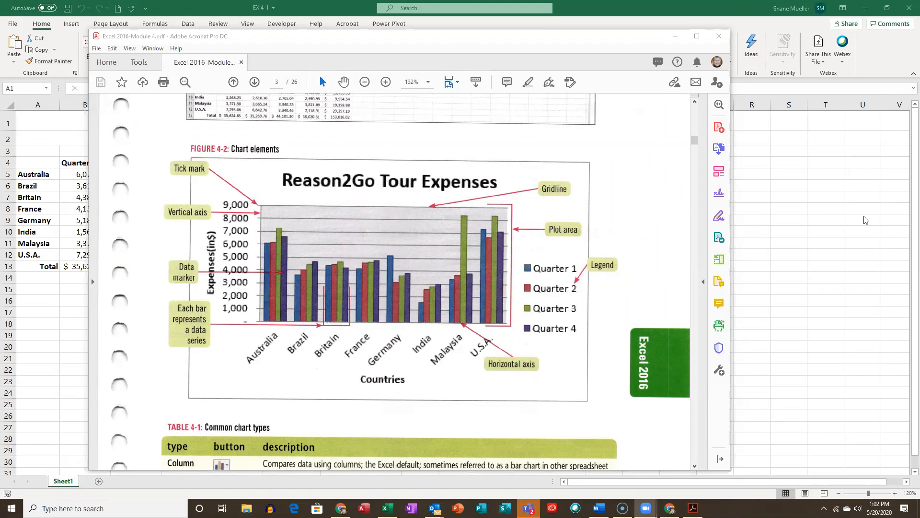
- Examine the labelled chart elements in the Excel 2016 Module 4 PDF alongside the quarterly tour expenses worksheet
{"action": "key", "text": "alt+Tab"}
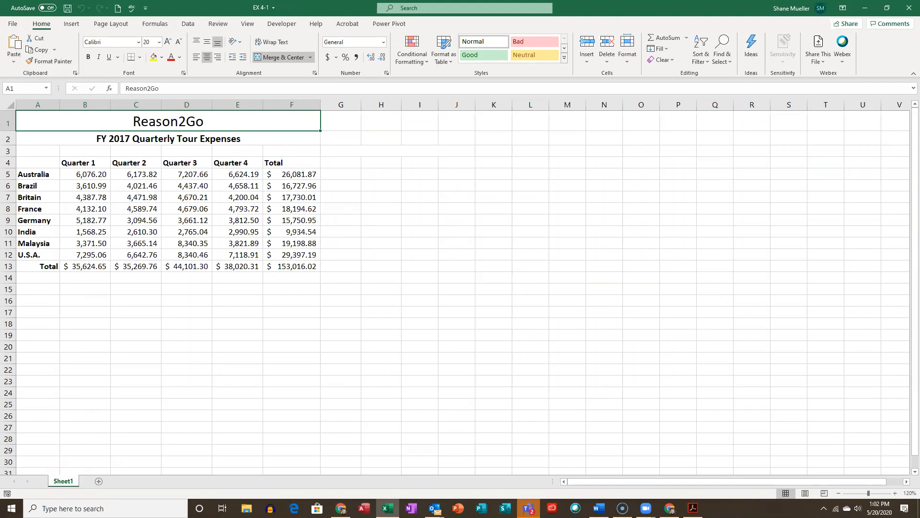
{"action": "left_click", "coordinate": [693, 508]}
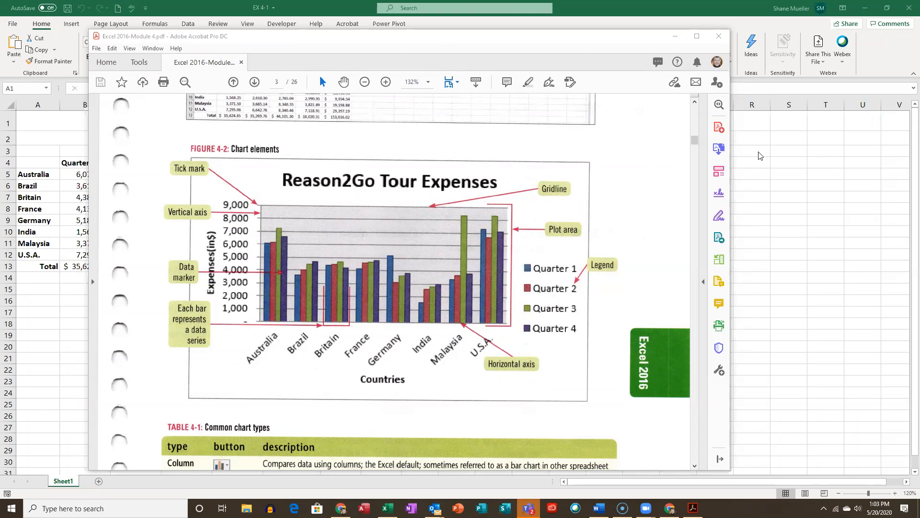
{"action": "left_click", "coordinate": [660, 16]}
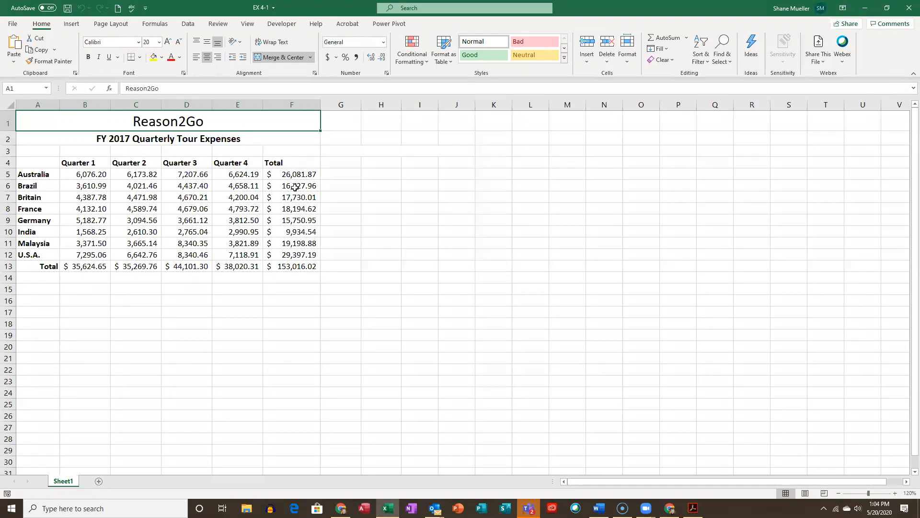
{"action": "left_click", "coordinate": [309, 270]}
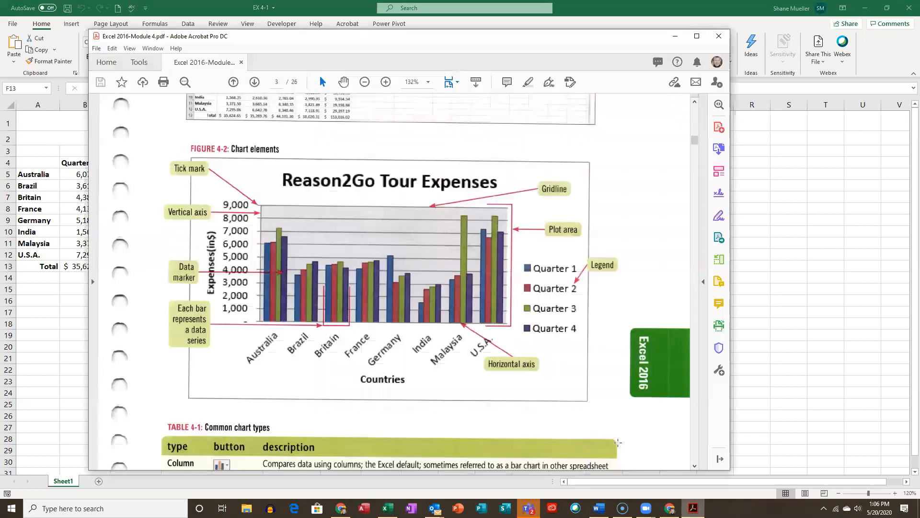
{"action": "left_click", "coordinate": [693, 508]}
{"action": "left_click_drag", "start_coordinate": [483, 36], "coordinate": [588, 39]}
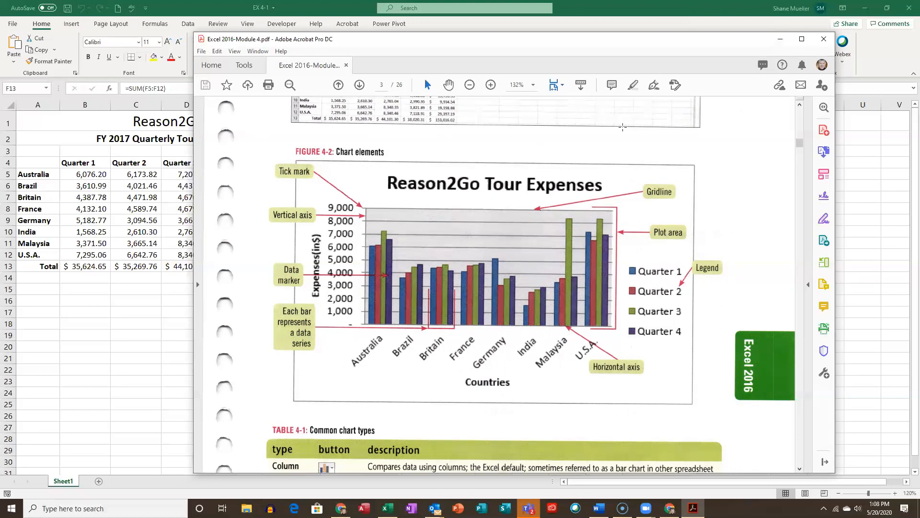
{"action": "left_click", "coordinate": [780, 41]}
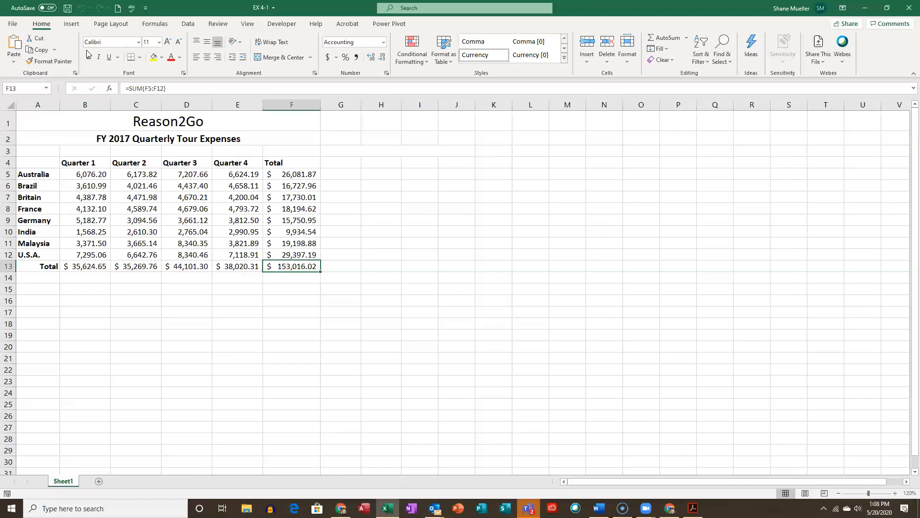
- Save a copy of the workbook as Quarterly Tour Expenses in the Module 4 folder
{"action": "left_click", "coordinate": [13, 24]}
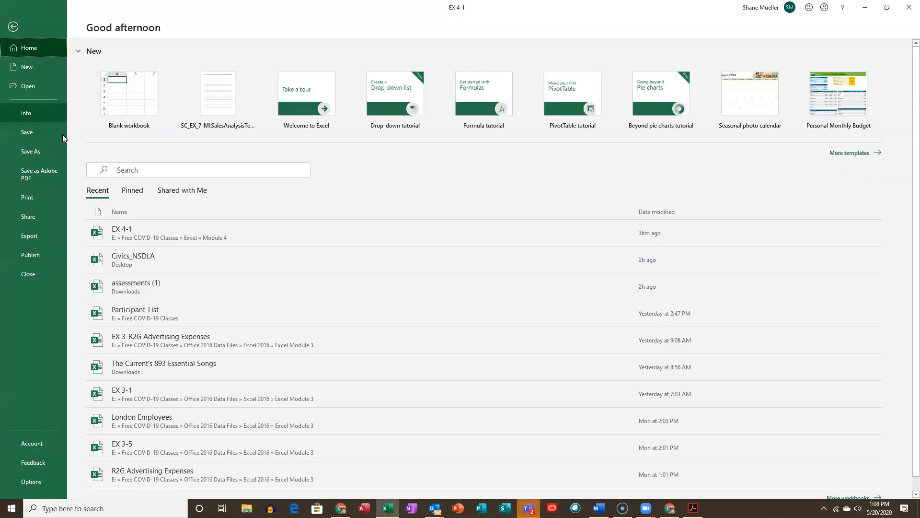
{"action": "left_click", "coordinate": [37, 154]}
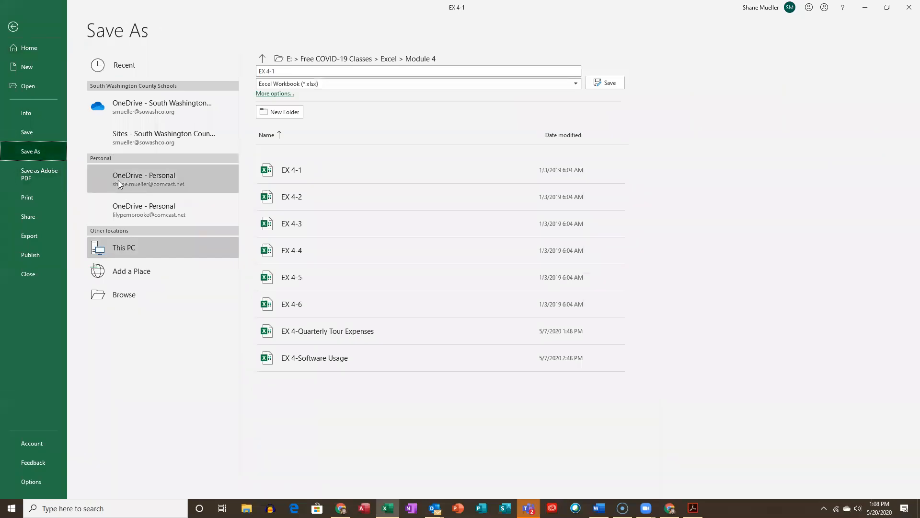
{"action": "left_click", "coordinate": [287, 72]}
{"action": "type", "text": "Quarterly Tour Expenses"}
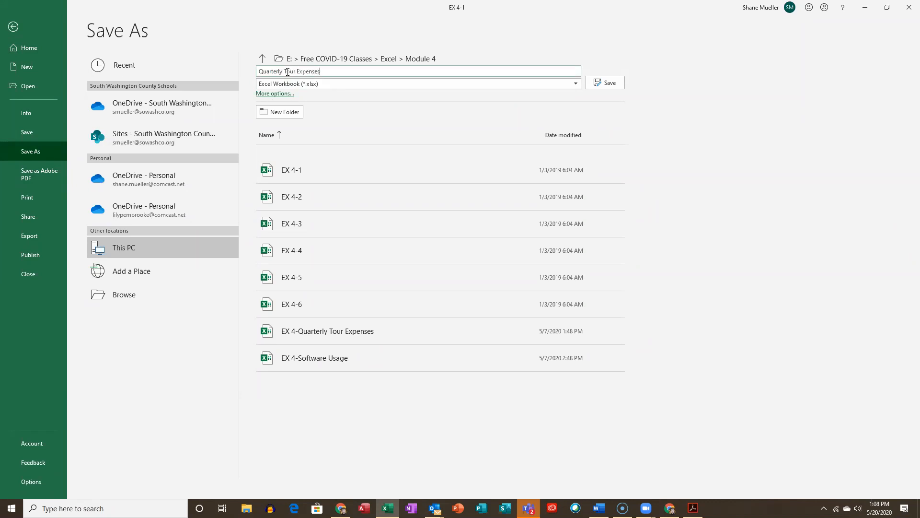
{"action": "key", "text": "Return"}
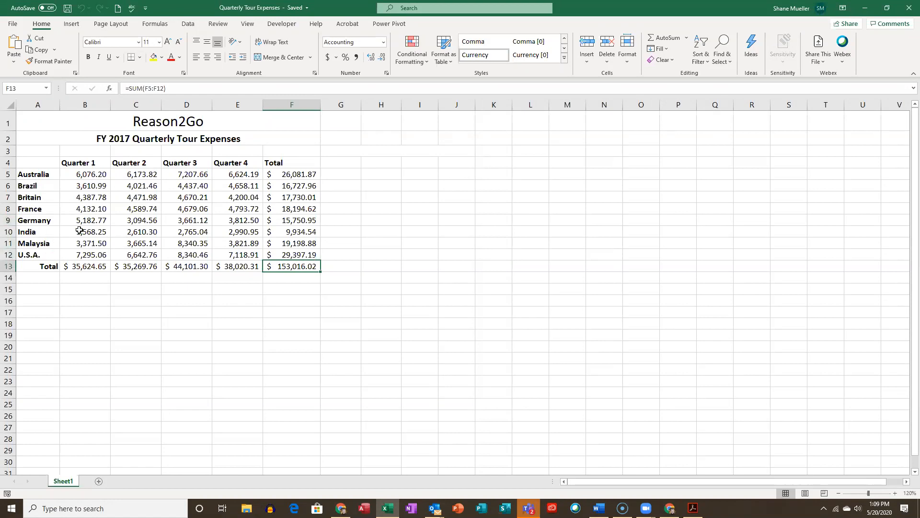
- Select the country and quarter data in A4:E12, without totals, and view its Quick Analysis chart options
{"action": "left_click", "coordinate": [39, 163]}
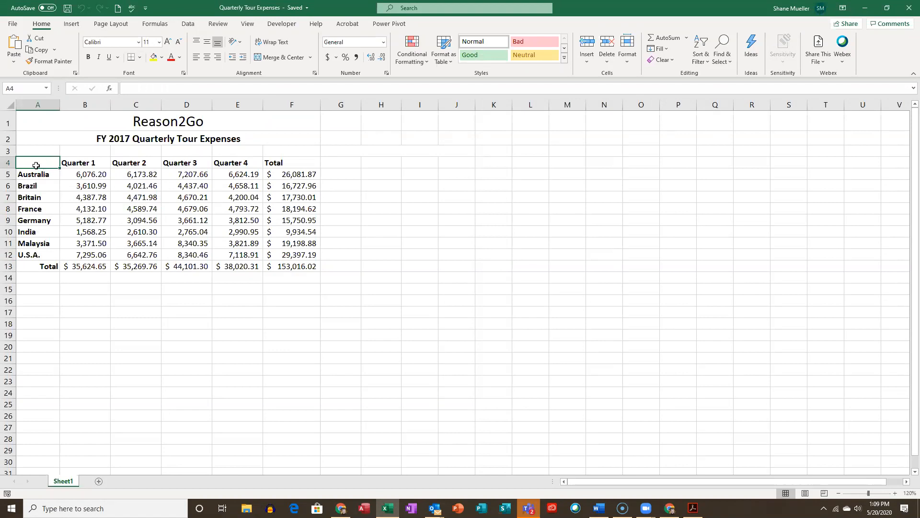
{"action": "left_click_drag", "start_coordinate": [36, 165], "coordinate": [239, 257]}
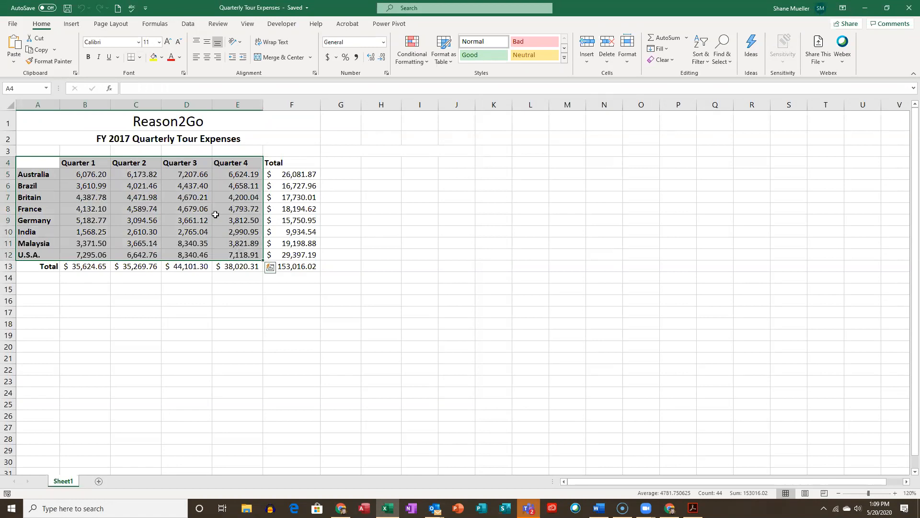
{"action": "left_click", "coordinate": [270, 269]}
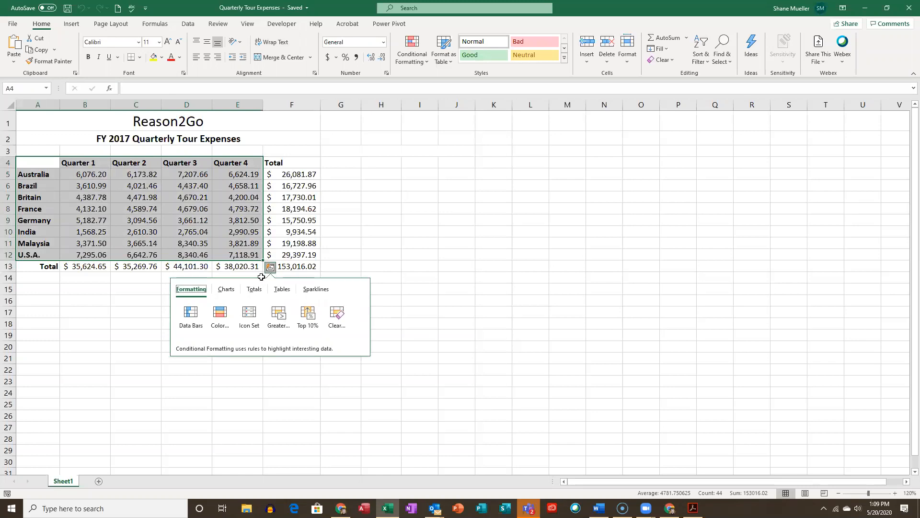
{"action": "left_click", "coordinate": [235, 292]}
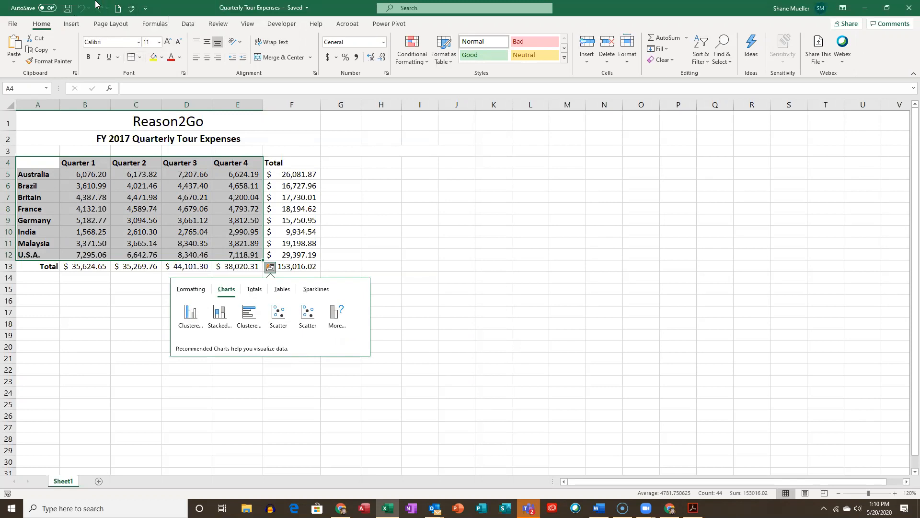
{"action": "left_click", "coordinate": [71, 24]}
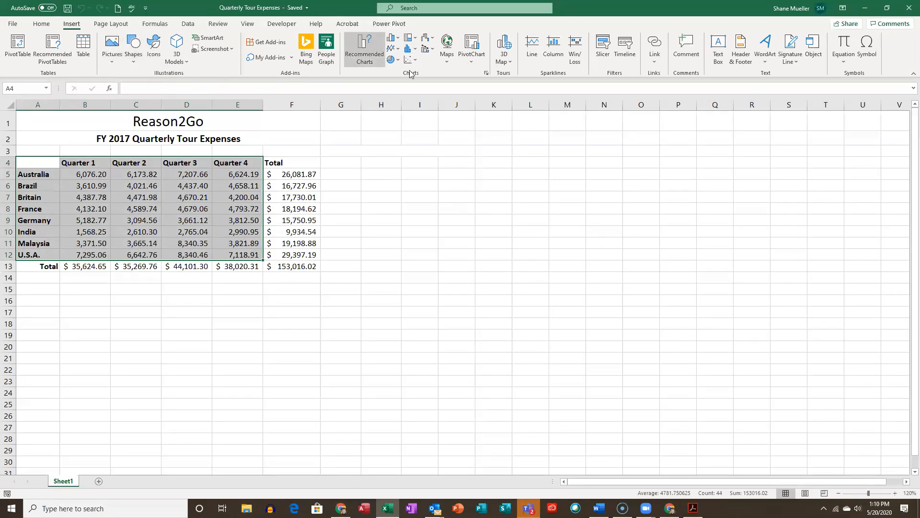
{"action": "left_click", "coordinate": [398, 37]}
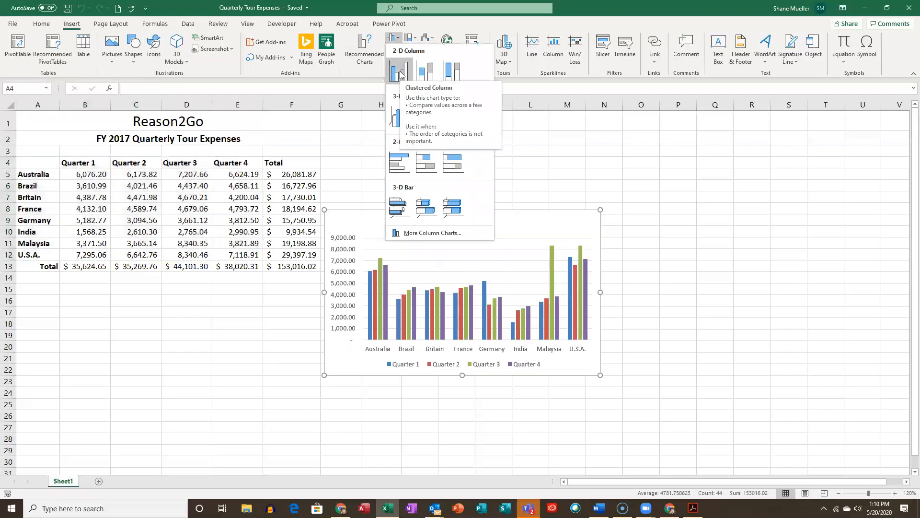
{"action": "left_click", "coordinate": [401, 74]}
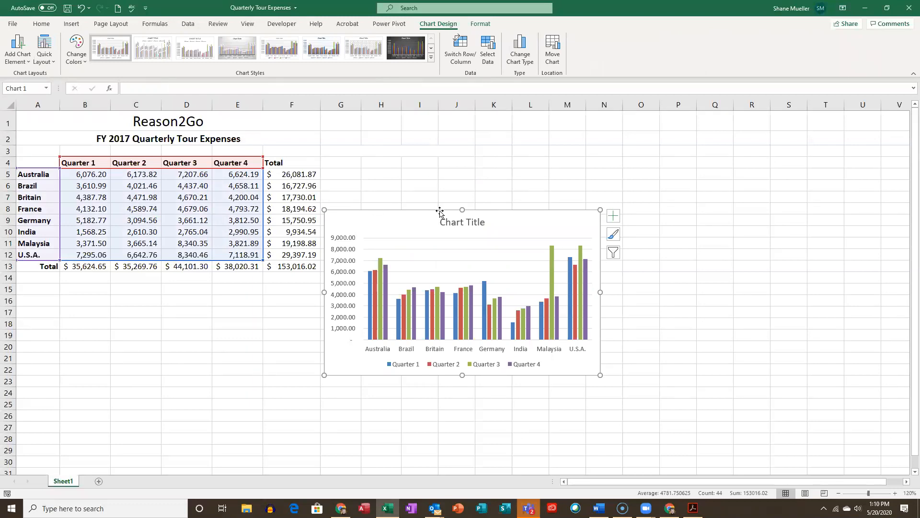
{"action": "left_click_drag", "start_coordinate": [440, 212], "coordinate": [446, 135]}
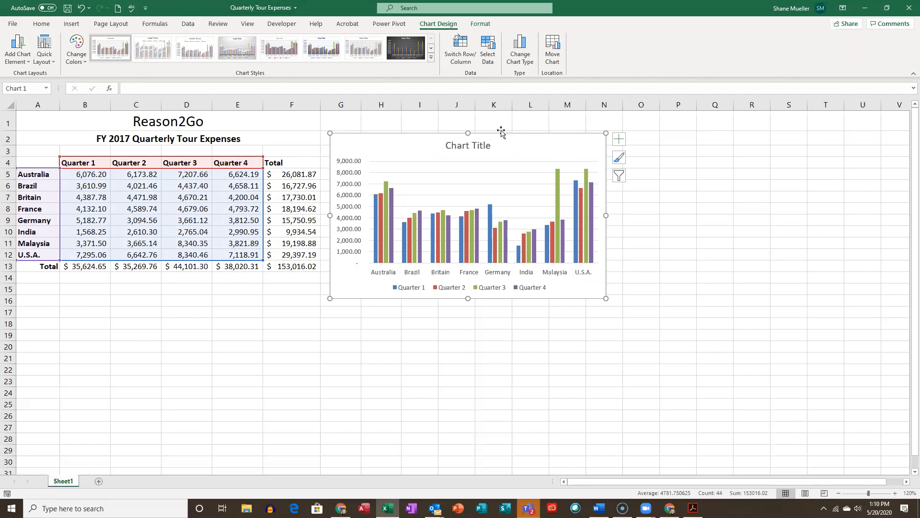
{"action": "mouse_move", "coordinate": [519, 140]}
{"action": "left_mouse_down"}
{"action": "mouse_move", "coordinate": [536, 136]}
{"action": "mouse_move", "coordinate": [526, 137]}
{"action": "left_mouse_up"}
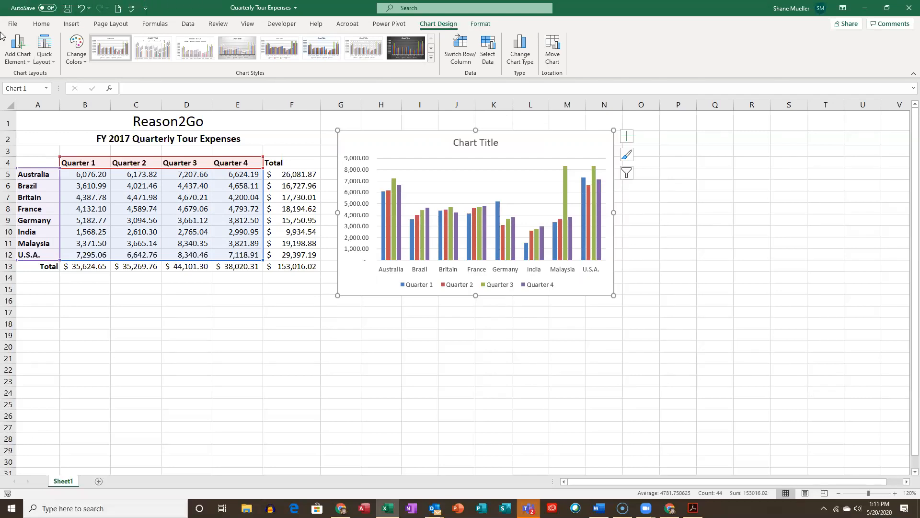
{"action": "left_click", "coordinate": [47, 29]}
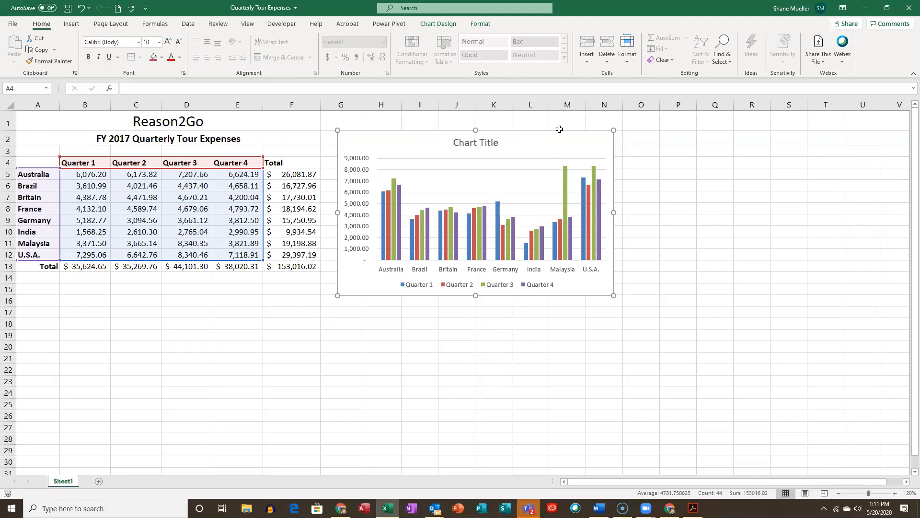
{"action": "key", "text": "Delete"}
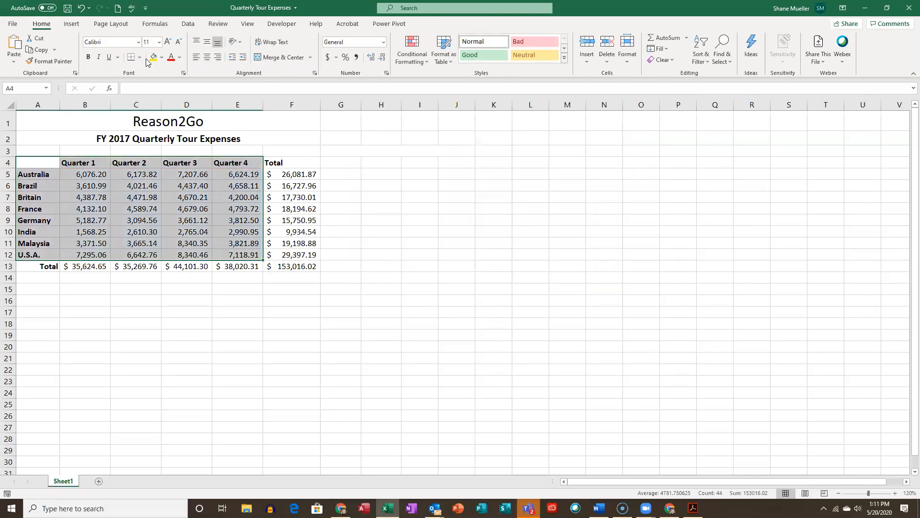
- Insert a 2-D clustered column chart of the selected A4:E12 data and move it up to about row 6 beside the table
{"action": "left_click", "coordinate": [72, 23]}
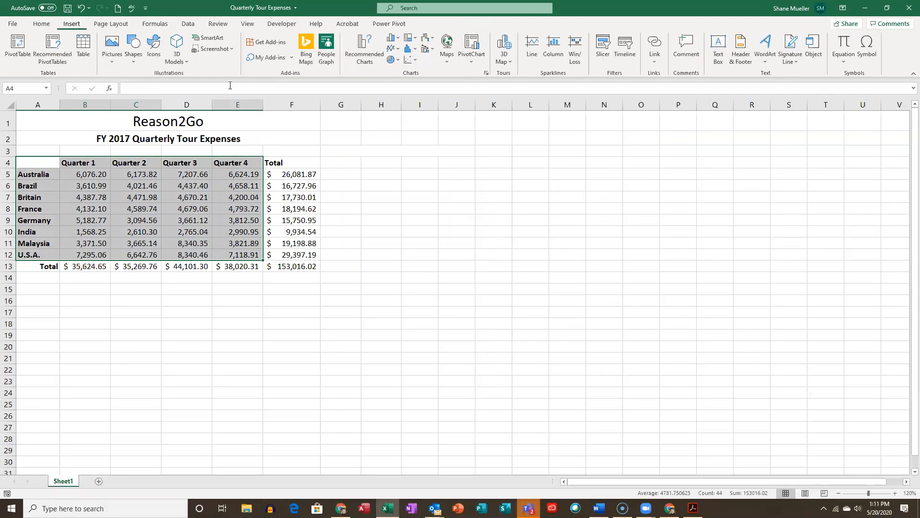
{"action": "left_click", "coordinate": [397, 37]}
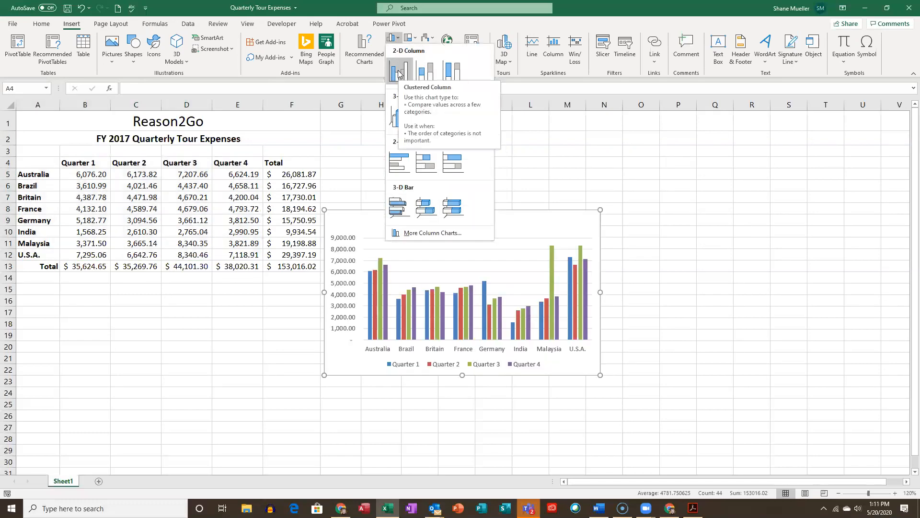
{"action": "left_click", "coordinate": [398, 73]}
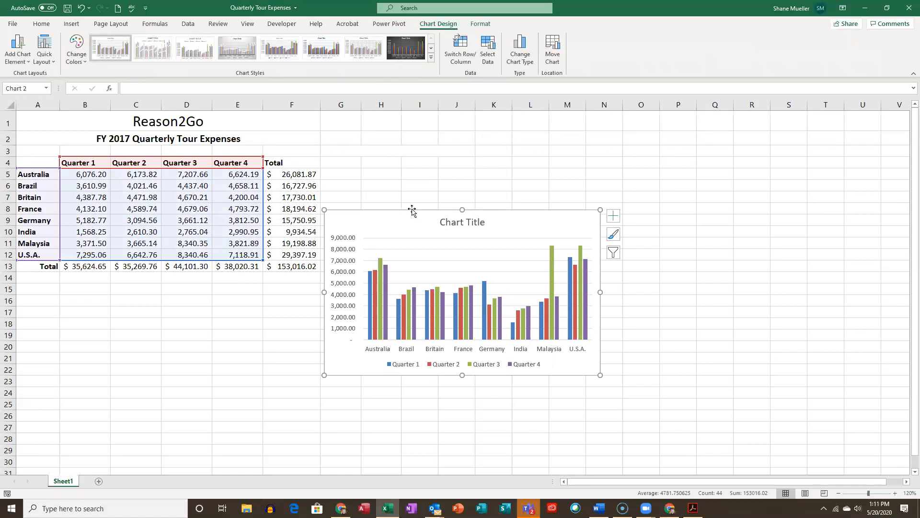
{"action": "left_click_drag", "start_coordinate": [412, 208], "coordinate": [420, 187]}
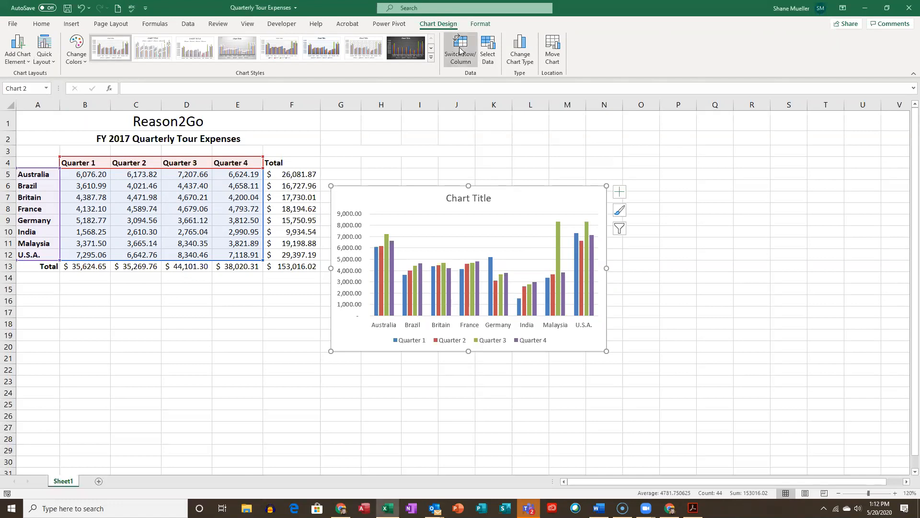
- Switch the chart's rows and columns back and forth twice to compare grouping by country with grouping by quarter
{"action": "left_click", "coordinate": [460, 49]}
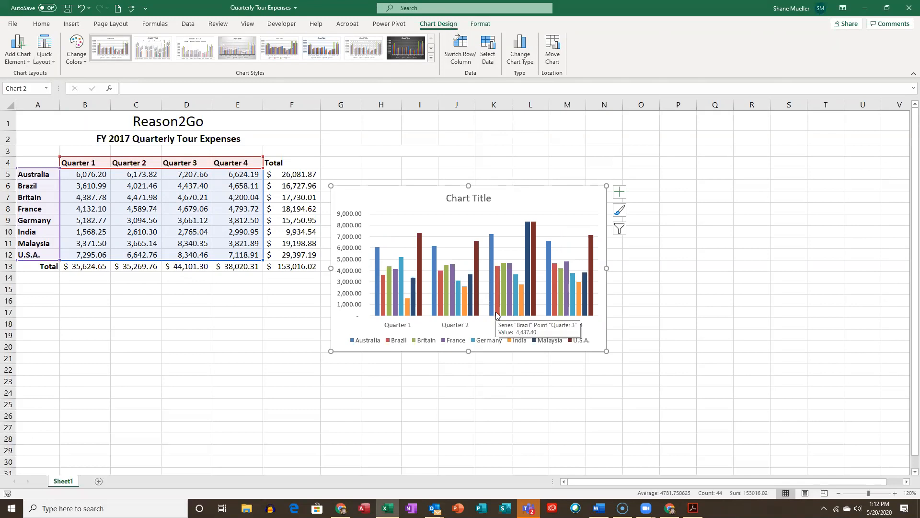
{"action": "left_click", "coordinate": [467, 49]}
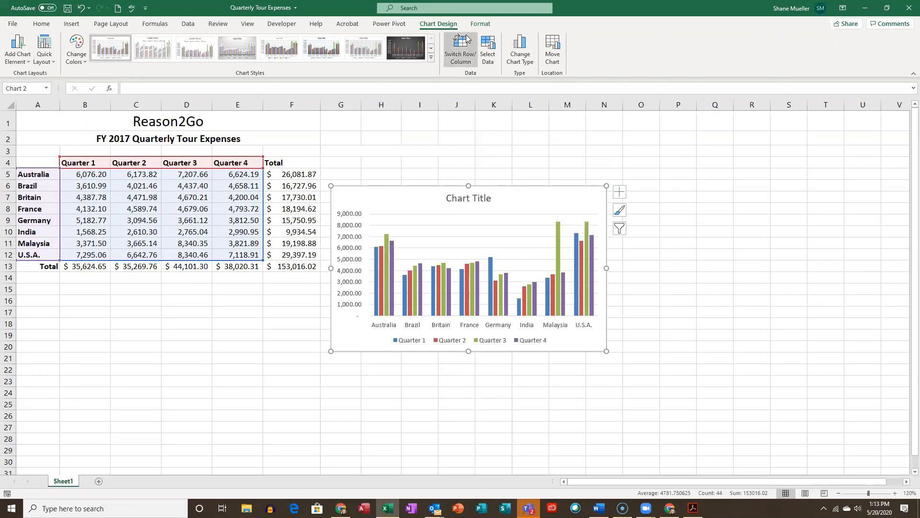
{"action": "left_click", "coordinate": [460, 48]}
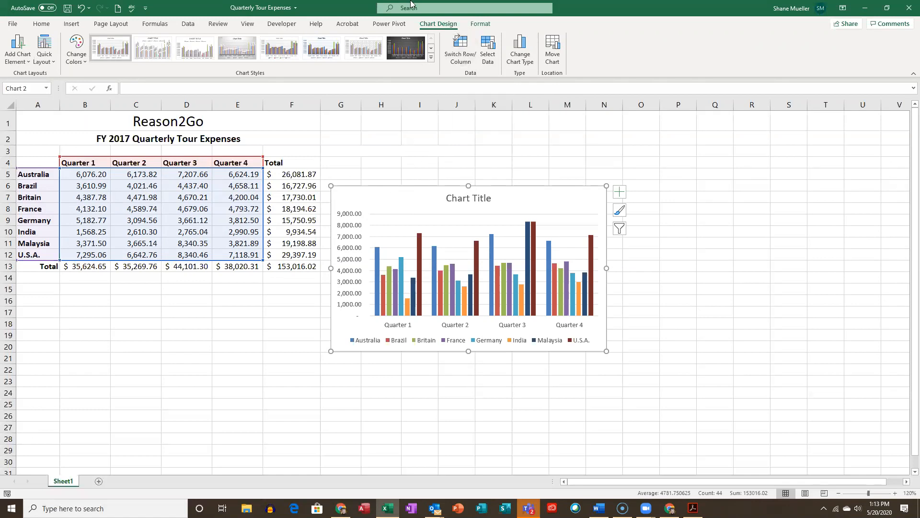
{"action": "left_click", "coordinate": [460, 44]}
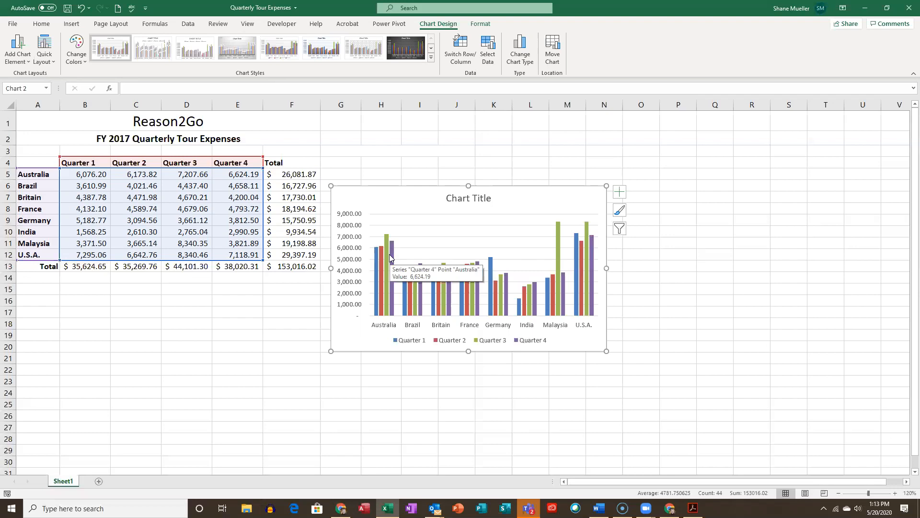
{"action": "mouse_move", "coordinate": [386, 265]}
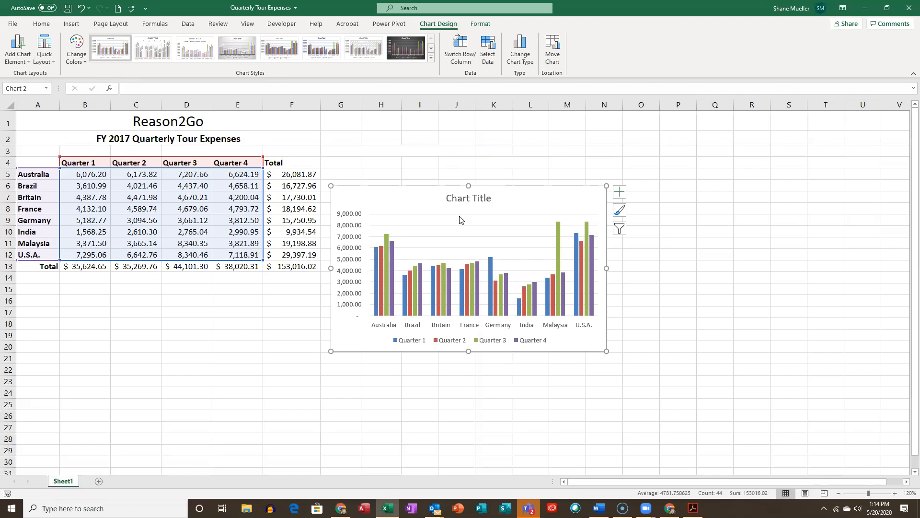
- Resize the chart from its upper corner, first shrinking it, so that it covers about H4 to N20
{"action": "left_click_drag", "start_coordinate": [331, 185], "coordinate": [448, 256]}
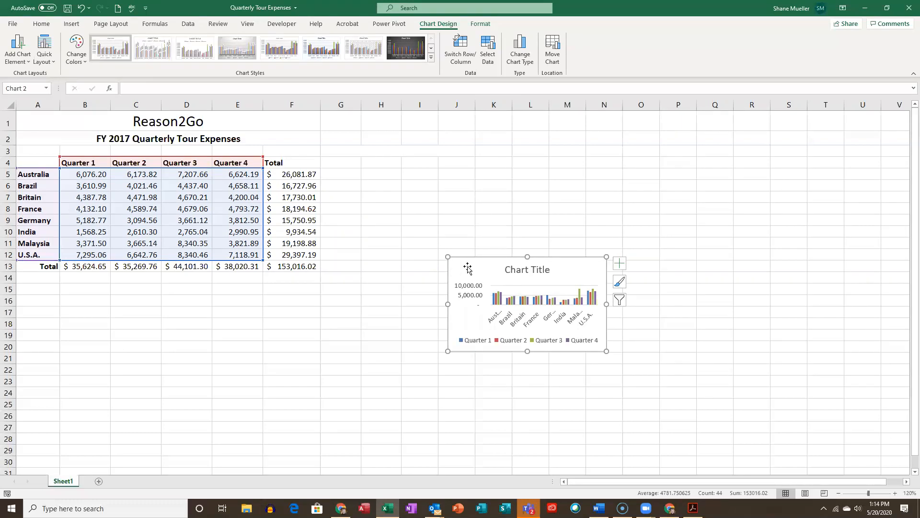
{"action": "left_click_drag", "start_coordinate": [446, 255], "coordinate": [366, 165]}
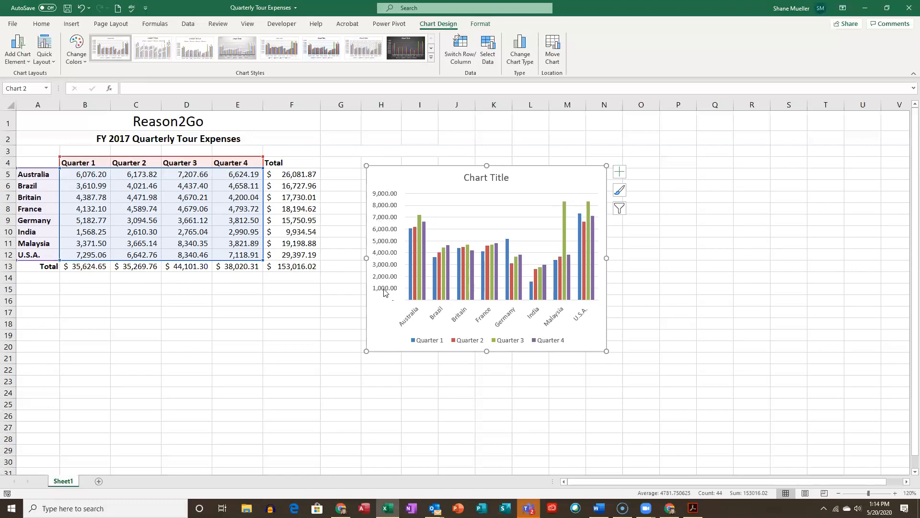
- Examine the bounds and units of the chart's vertical value axis in its Format Axis options, and close them
{"action": "left_click", "coordinate": [383, 221]}
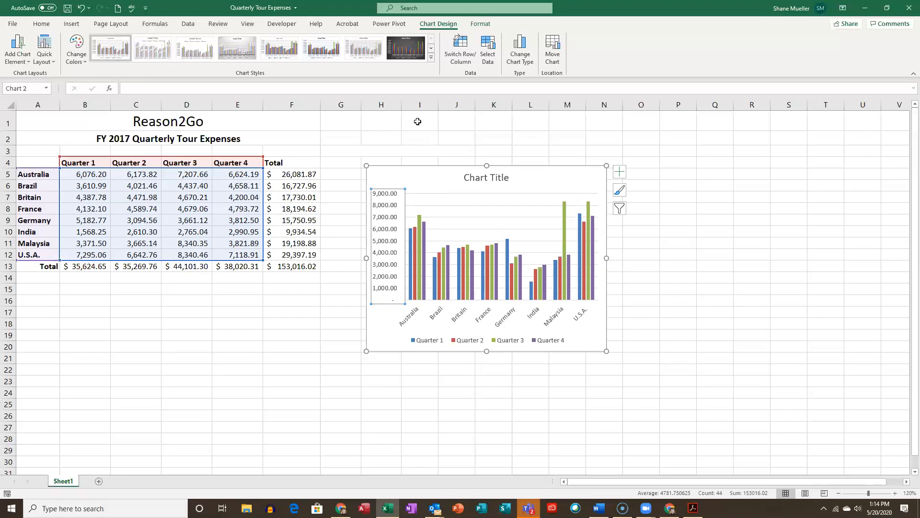
{"action": "right_click", "coordinate": [393, 216]}
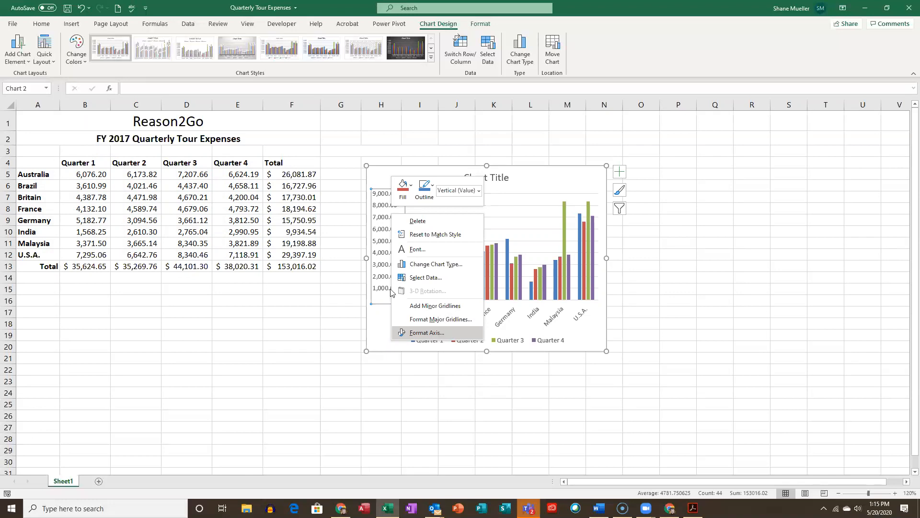
{"action": "left_click", "coordinate": [383, 210]}
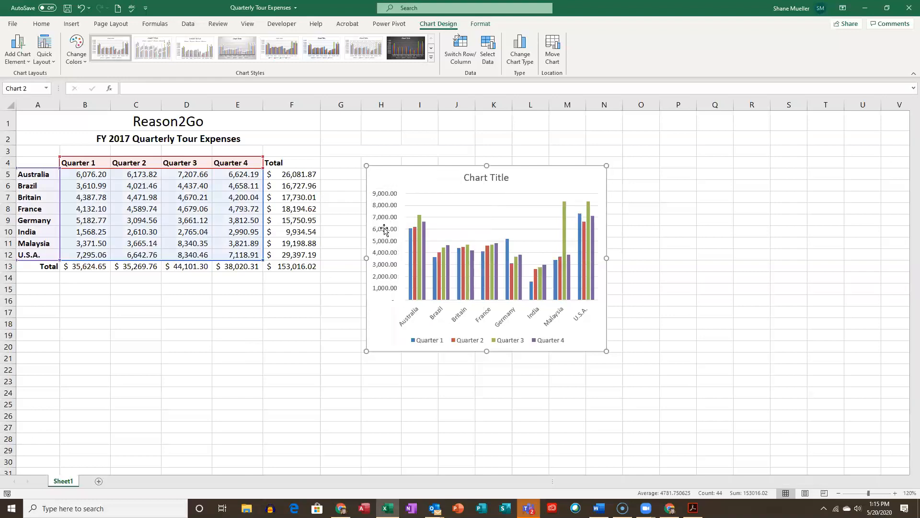
{"action": "double_click", "coordinate": [385, 209]}
{"action": "left_click", "coordinate": [338, 309]}
{"action": "left_click", "coordinate": [385, 211]}
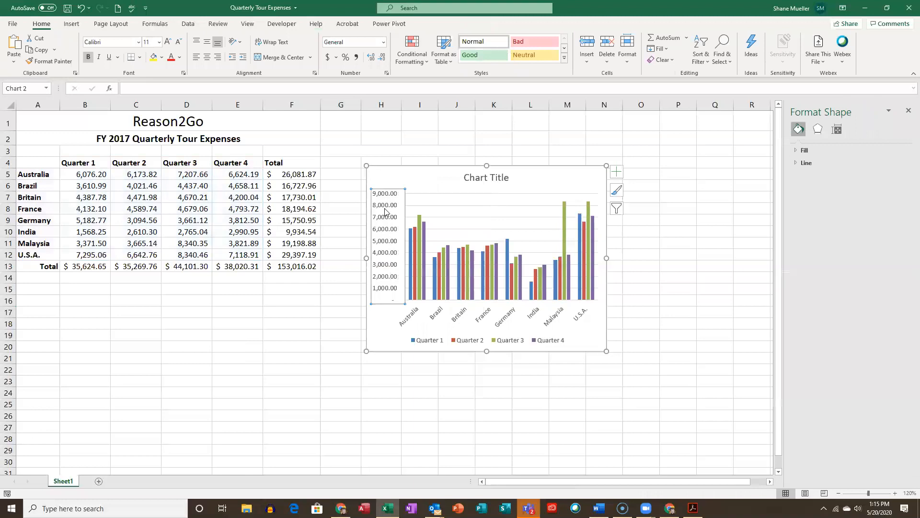
{"action": "left_click", "coordinate": [856, 143]}
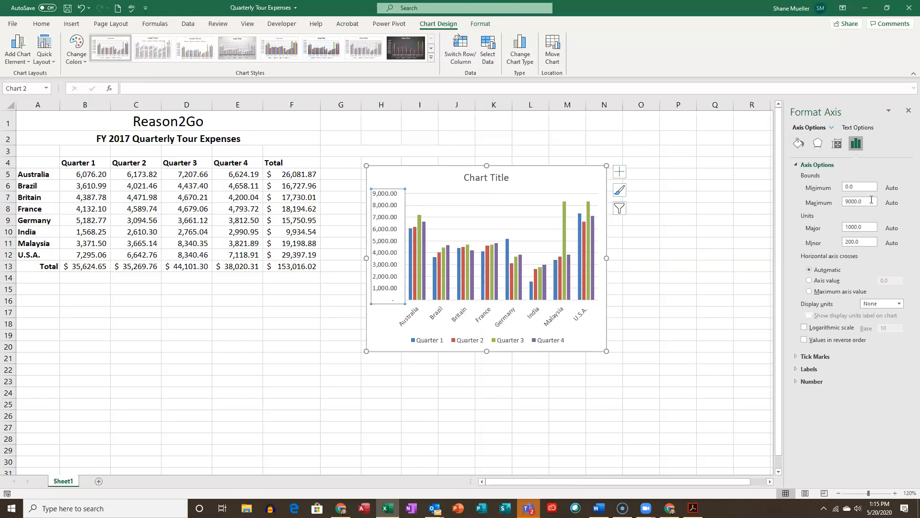
{"action": "left_click", "coordinate": [867, 243]}
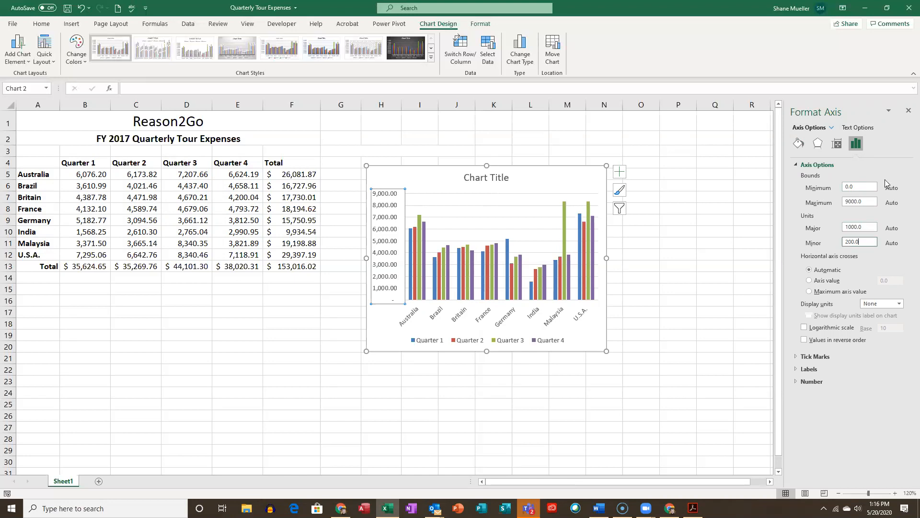
{"action": "left_click", "coordinate": [907, 112]}
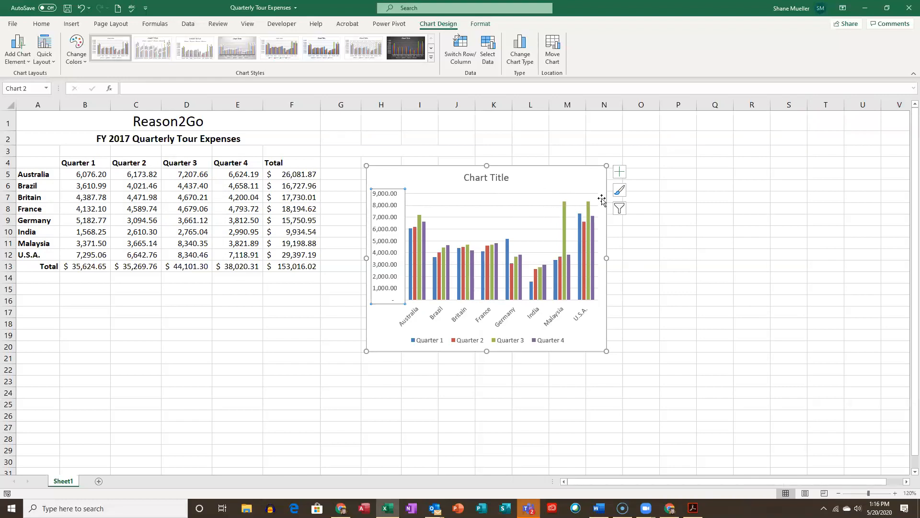
- Widen the chart to about column O and title it "R2G Quarterly Tour Expenses"
{"action": "left_click_drag", "start_coordinate": [607, 258], "coordinate": [647, 258]}
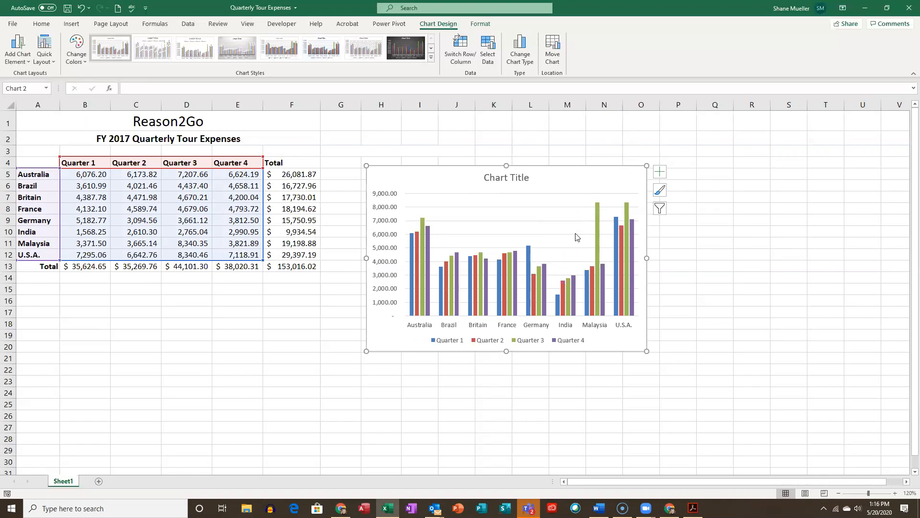
{"action": "left_click", "coordinate": [515, 180]}
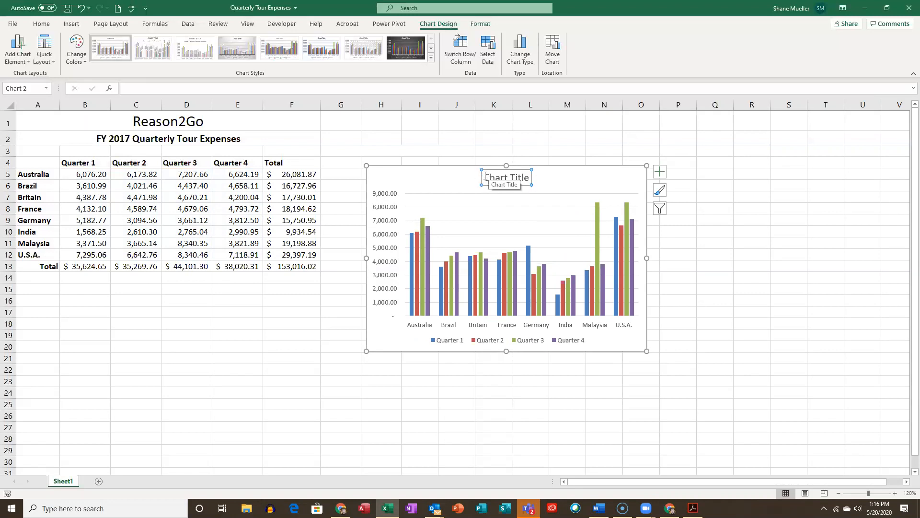
{"action": "left_click_drag", "start_coordinate": [485, 175], "coordinate": [568, 176]}
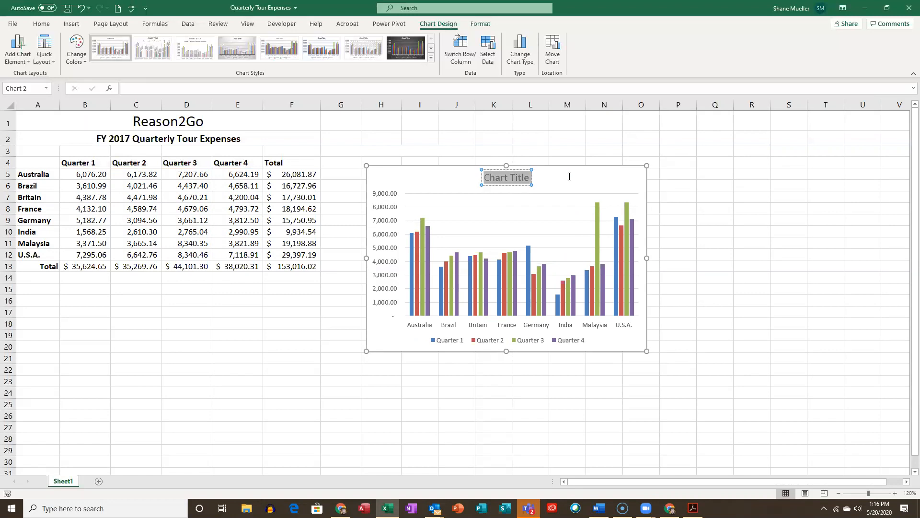
{"action": "left_click", "coordinate": [517, 171]}
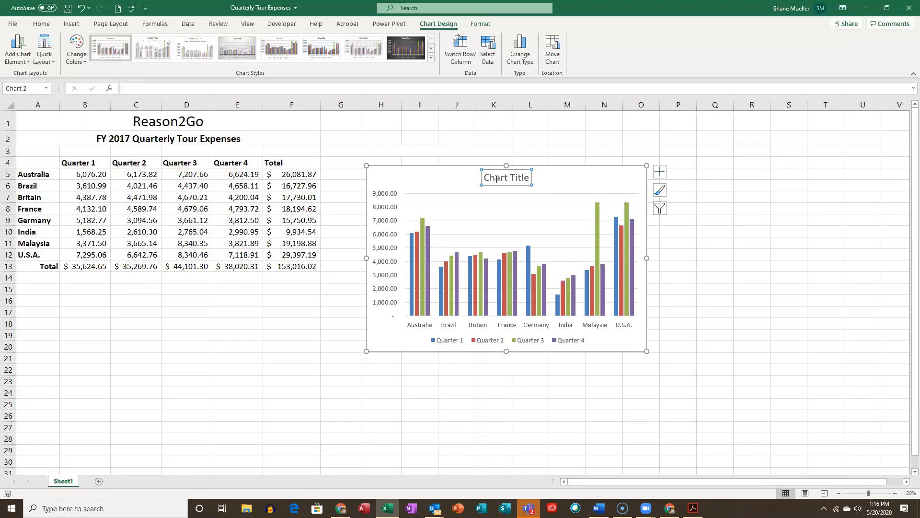
{"action": "left_click_drag", "start_coordinate": [486, 177], "coordinate": [572, 177]}
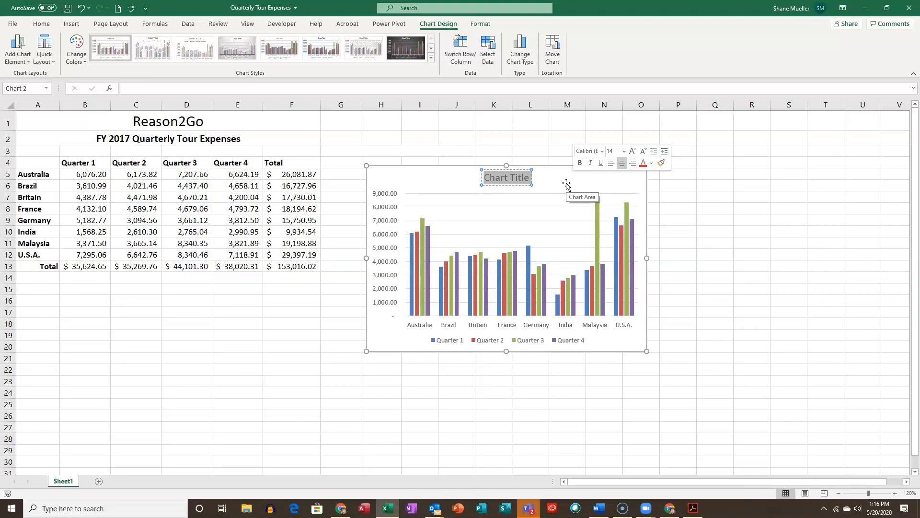
{"action": "type", "text": "R2"}
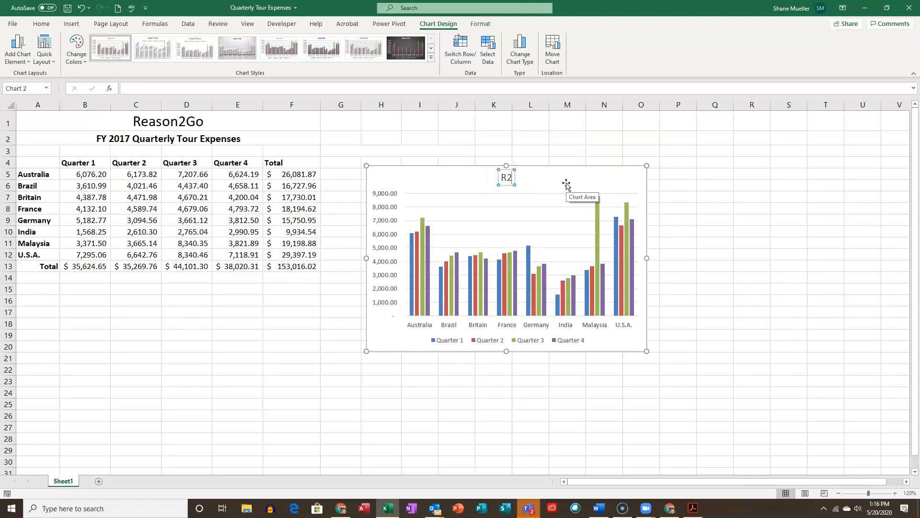
{"action": "type", "text": "G Quar"}
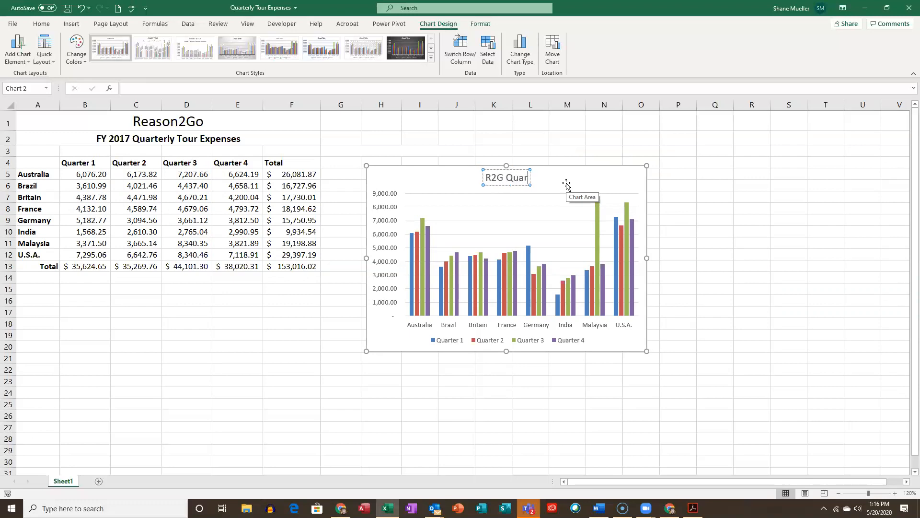
{"action": "type", "text": "terly"}
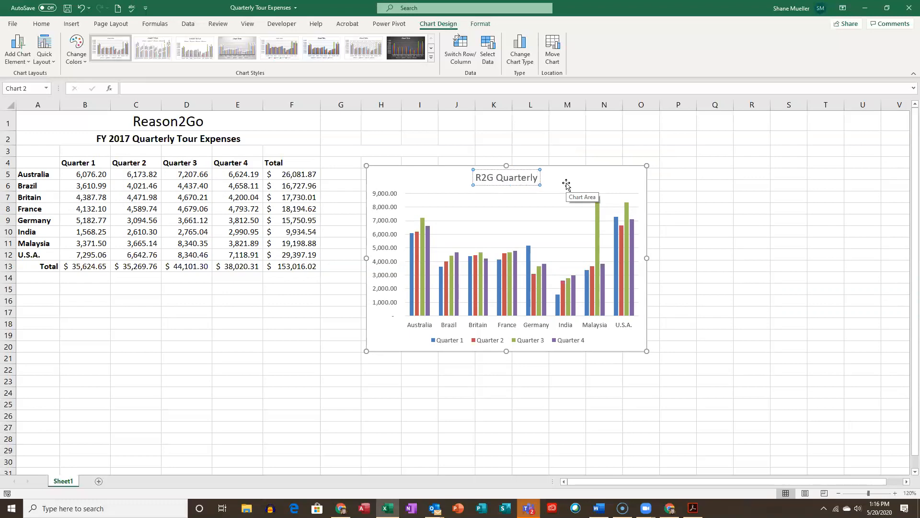
{"action": "type", "text": " Tou"}
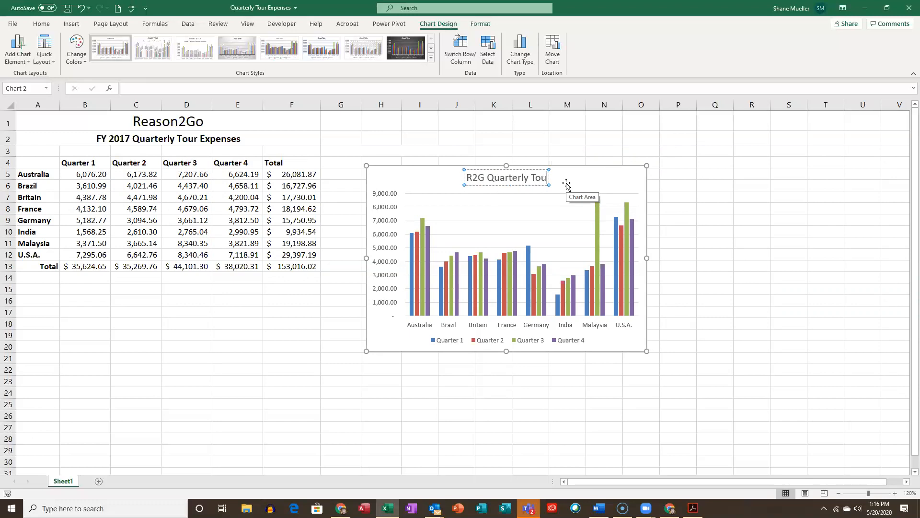
{"action": "type", "text": "r Expenses"}
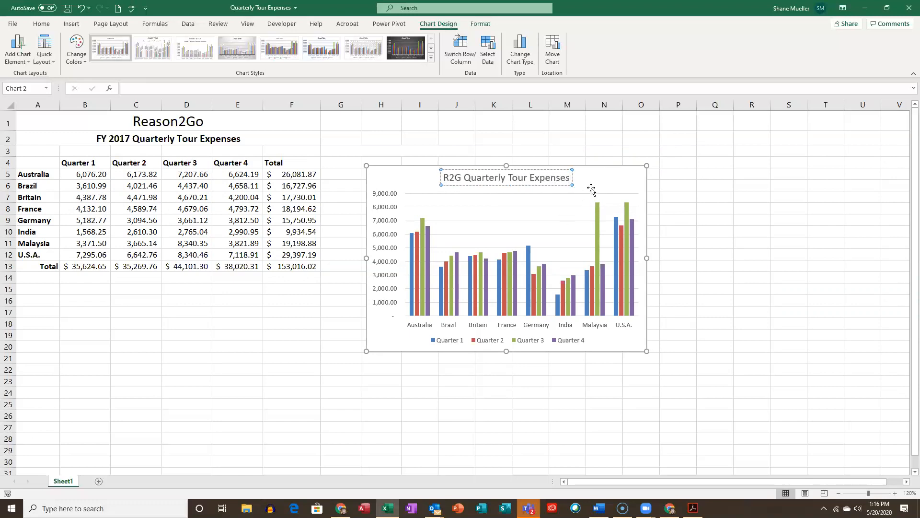
{"action": "left_click", "coordinate": [616, 180]}
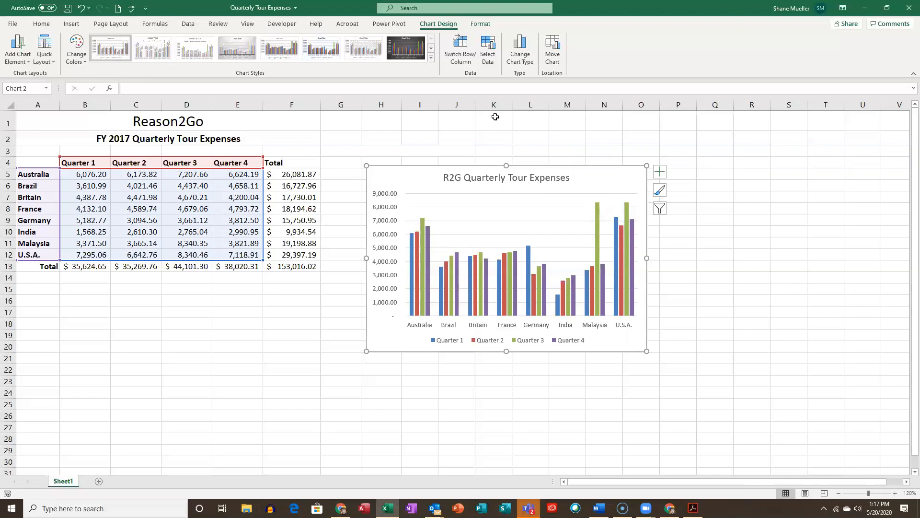
- Save the workbook and move the chart below the expenses table, starting at about A16
{"action": "left_click", "coordinate": [68, 9]}
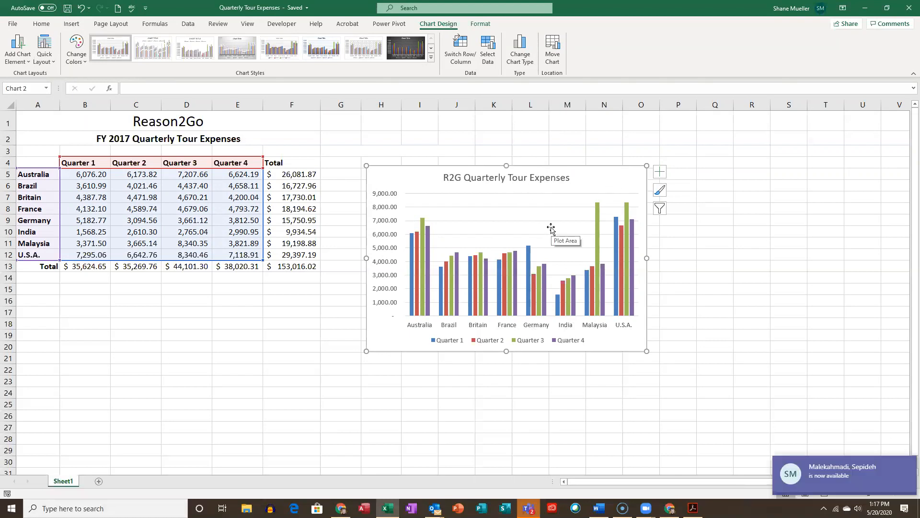
{"action": "left_click_drag", "start_coordinate": [602, 181], "coordinate": [254, 312]}
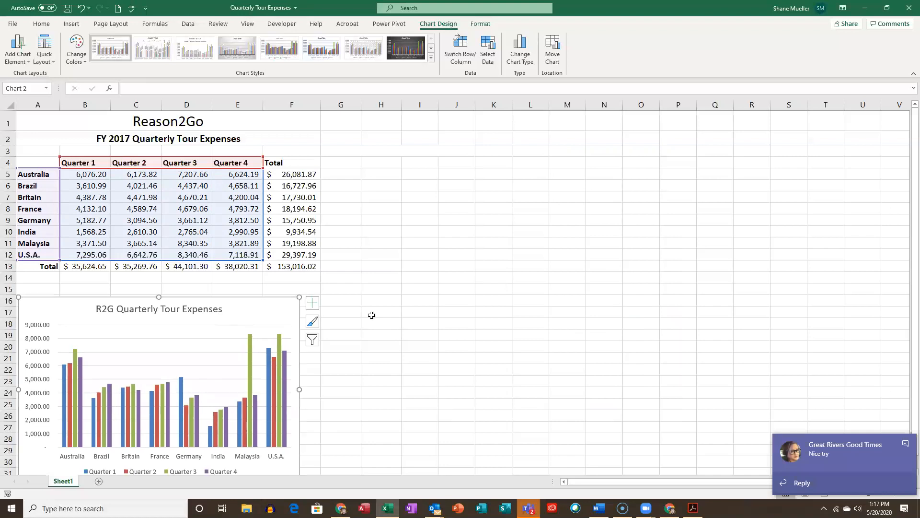
{"action": "left_click", "coordinate": [906, 443]}
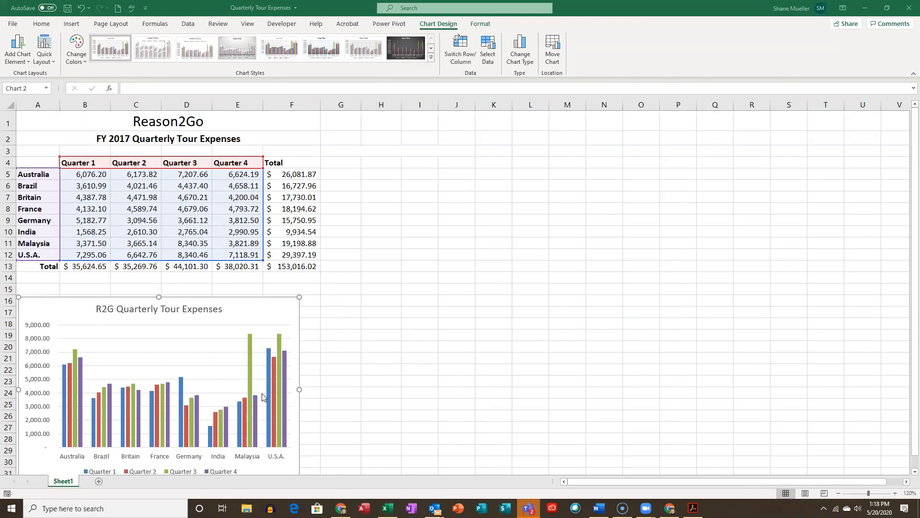
- Resize the chart below the table to about 2.7 by 6.1 inches, covering about A15 to G27
{"action": "scroll", "coordinate": [325, 359], "scroll_direction": "down", "scroll_amount": 3}
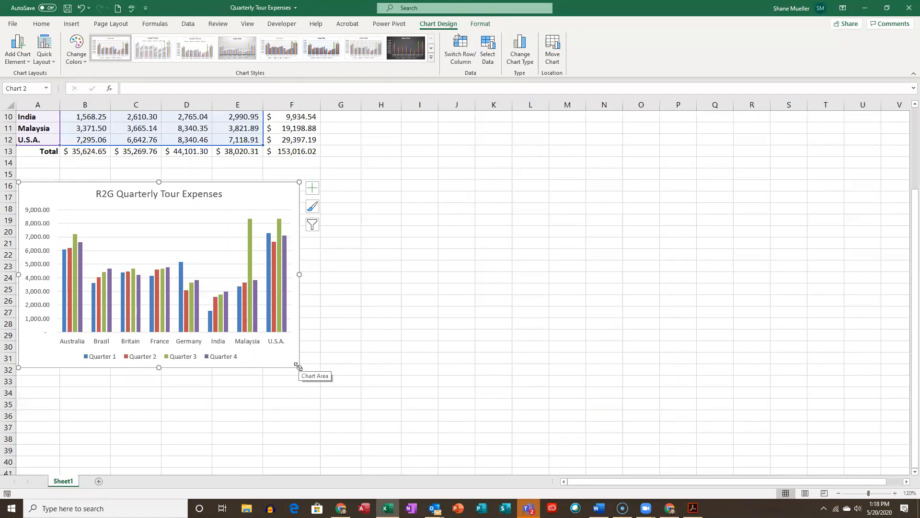
{"action": "left_click_drag", "start_coordinate": [297, 367], "coordinate": [356, 305]}
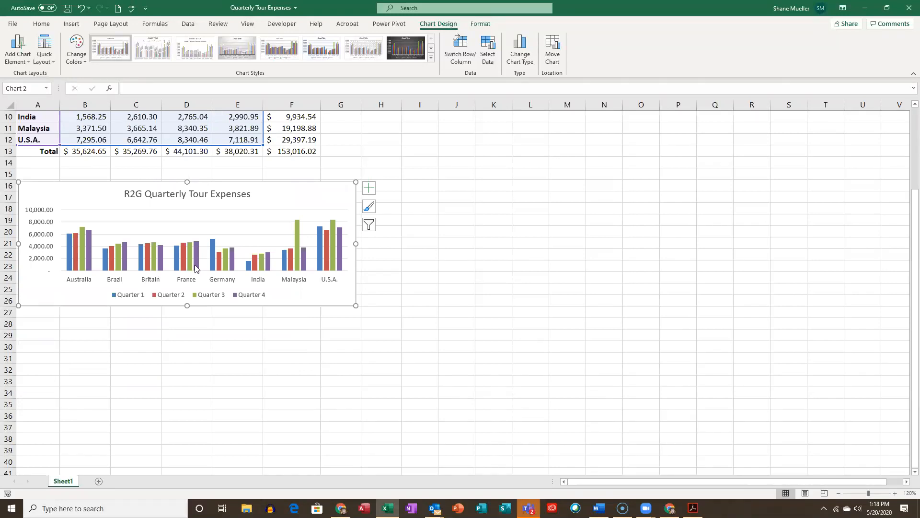
{"action": "left_click_drag", "start_coordinate": [186, 183], "coordinate": [187, 166]}
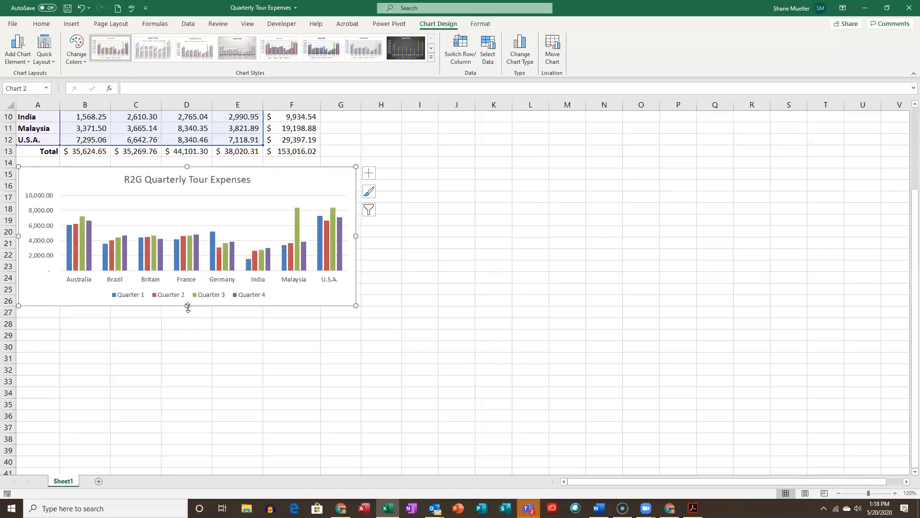
{"action": "left_click_drag", "start_coordinate": [187, 306], "coordinate": [173, 449]}
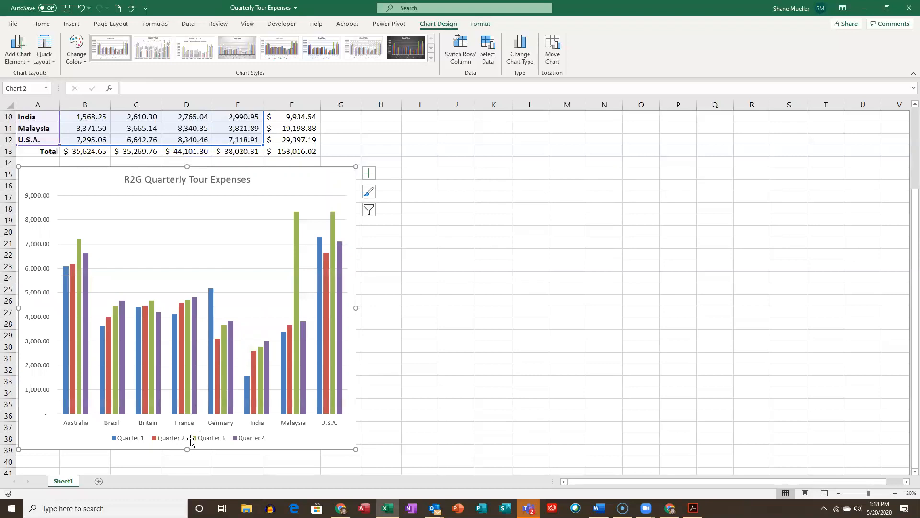
{"action": "left_click_drag", "start_coordinate": [187, 451], "coordinate": [190, 314]}
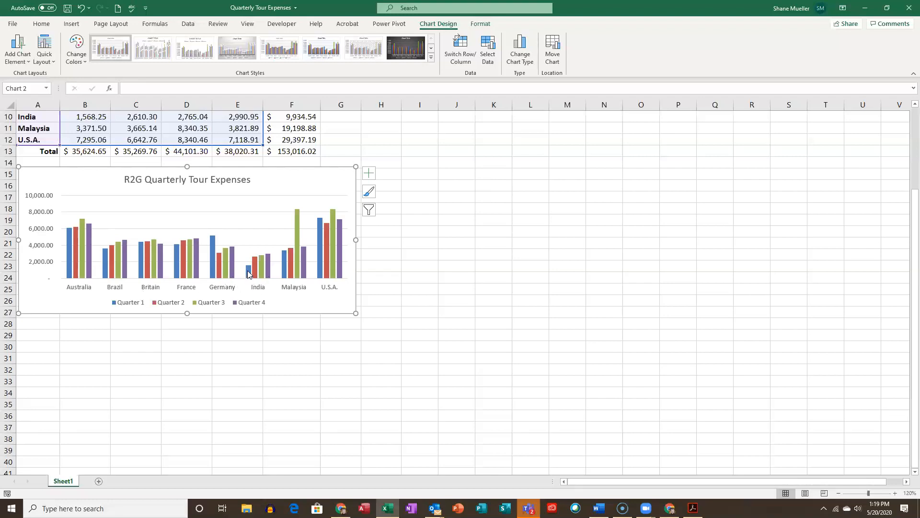
- Look over the chart's formatting and design tools, and compare them with the tools available when a data cell is selected
{"action": "mouse_move", "coordinate": [248, 271]}
{"action": "left_click", "coordinate": [479, 26]}
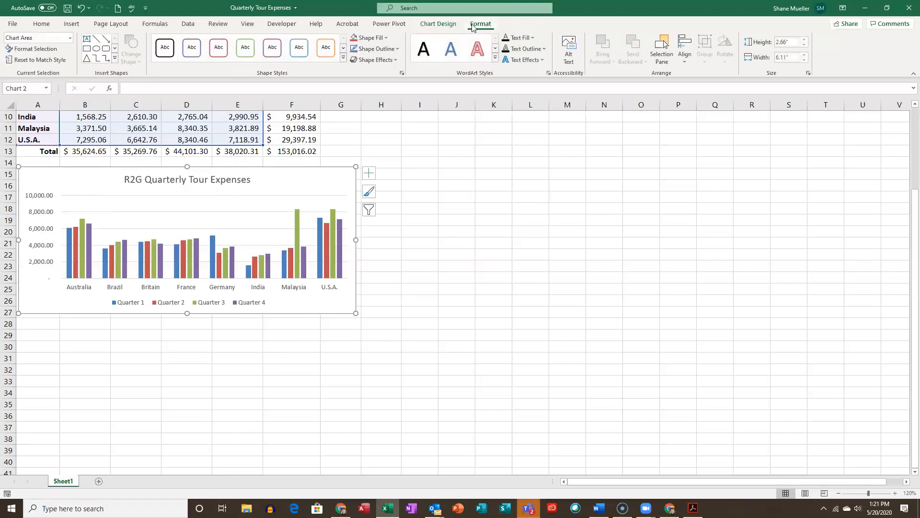
{"action": "left_click", "coordinate": [440, 24]}
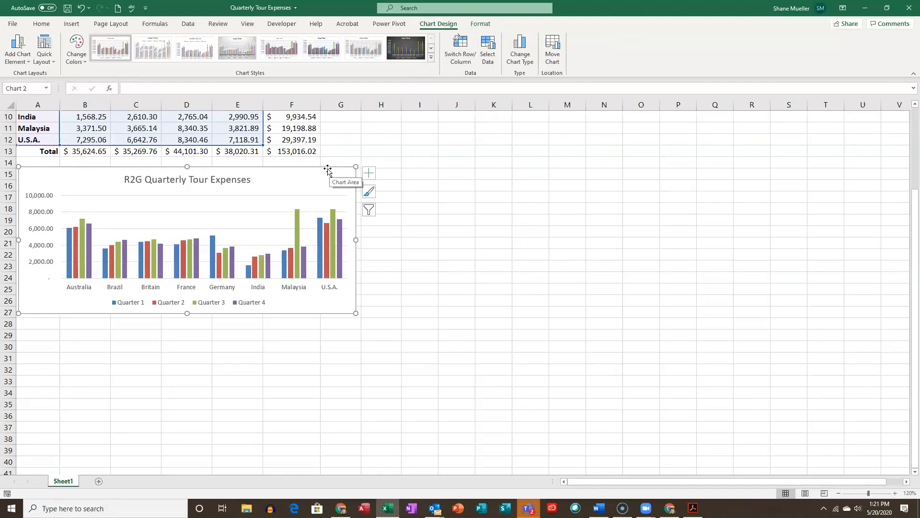
{"action": "scroll", "coordinate": [357, 162], "scroll_direction": "up", "scroll_amount": 3}
{"action": "left_click", "coordinate": [249, 193]}
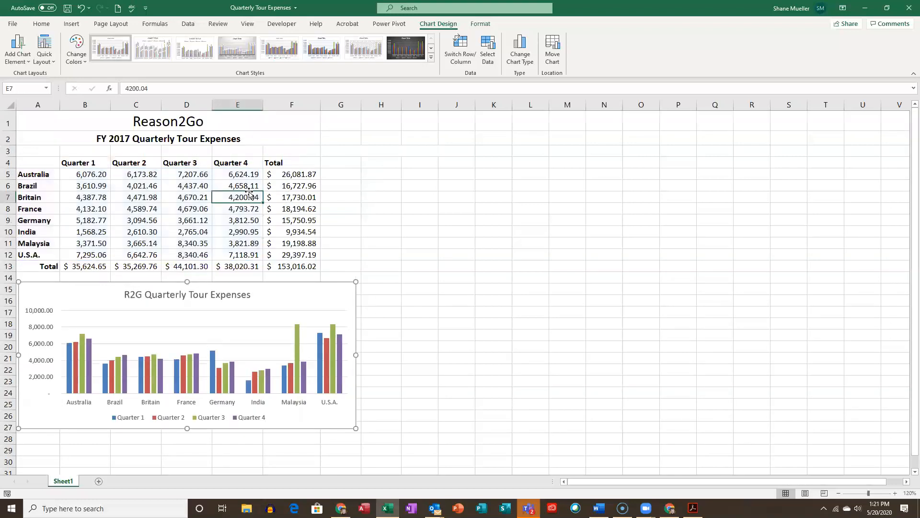
{"action": "left_click", "coordinate": [185, 213]}
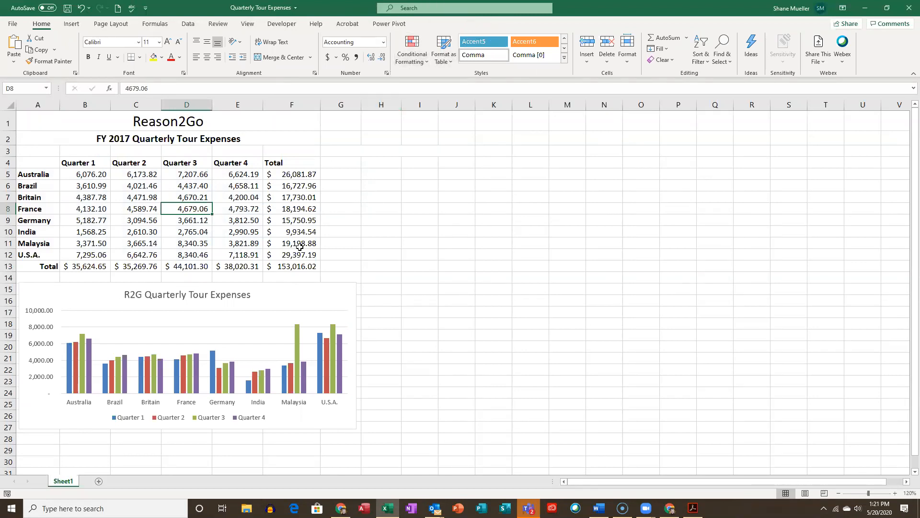
- Apply the first quick layout, with the legend to the right of the plot, after trying the layout with a data table
{"action": "left_click", "coordinate": [299, 287]}
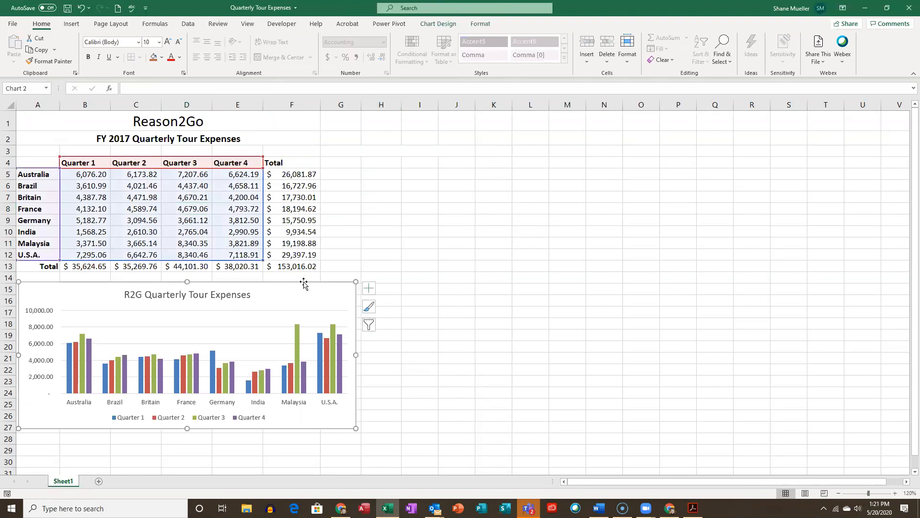
{"action": "left_click", "coordinate": [440, 26]}
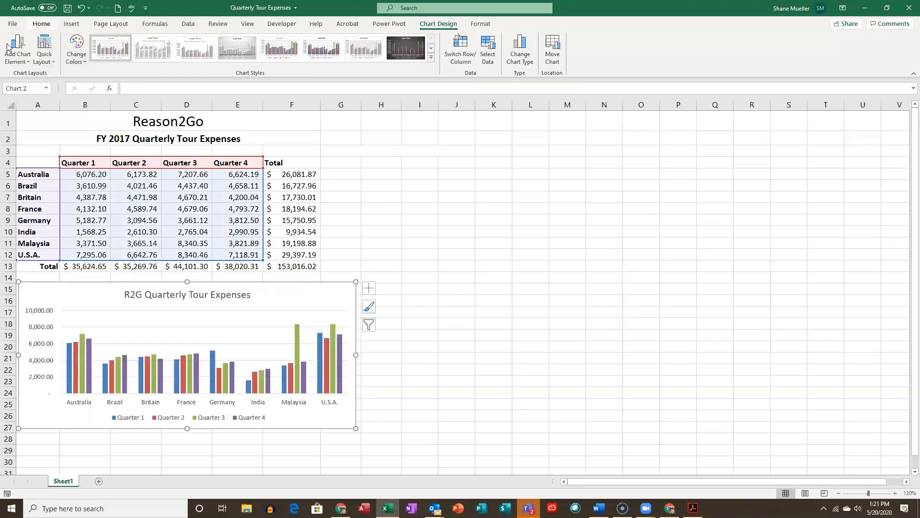
{"action": "left_click", "coordinate": [52, 67]}
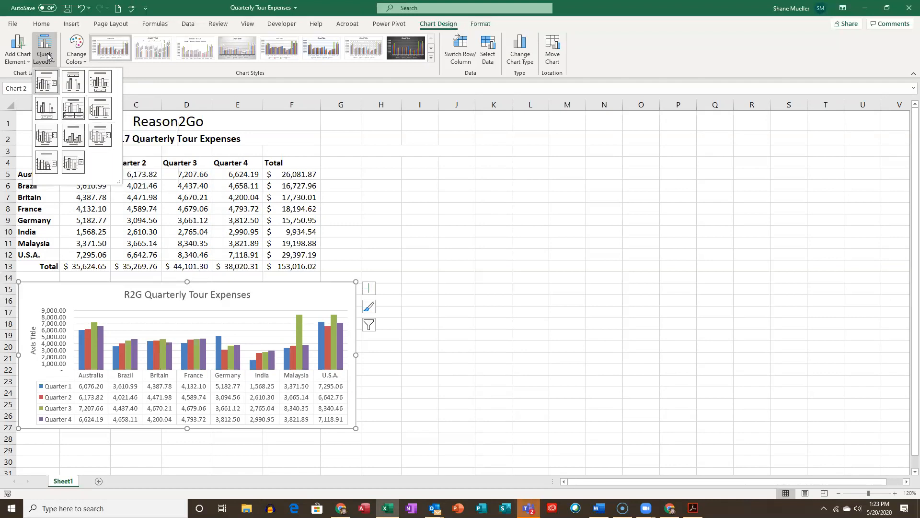
{"action": "left_click", "coordinate": [41, 81]}
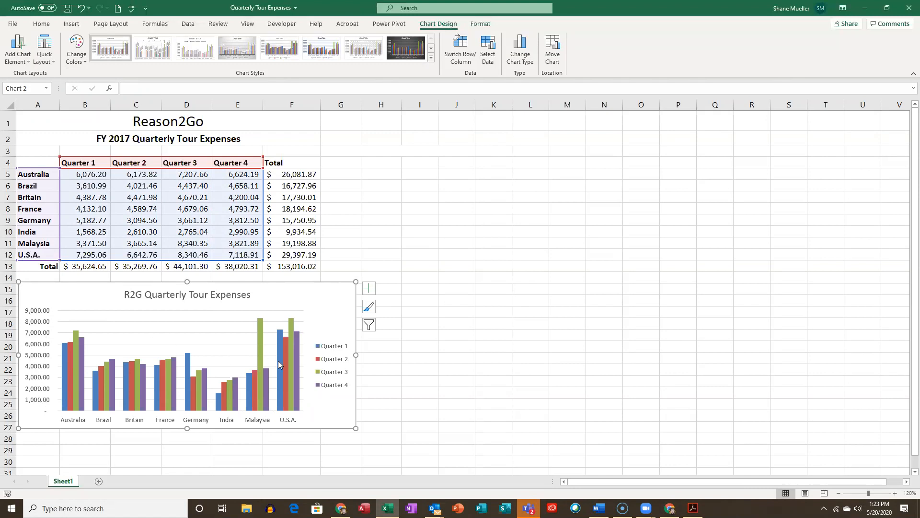
{"action": "mouse_move", "coordinate": [279, 364]}
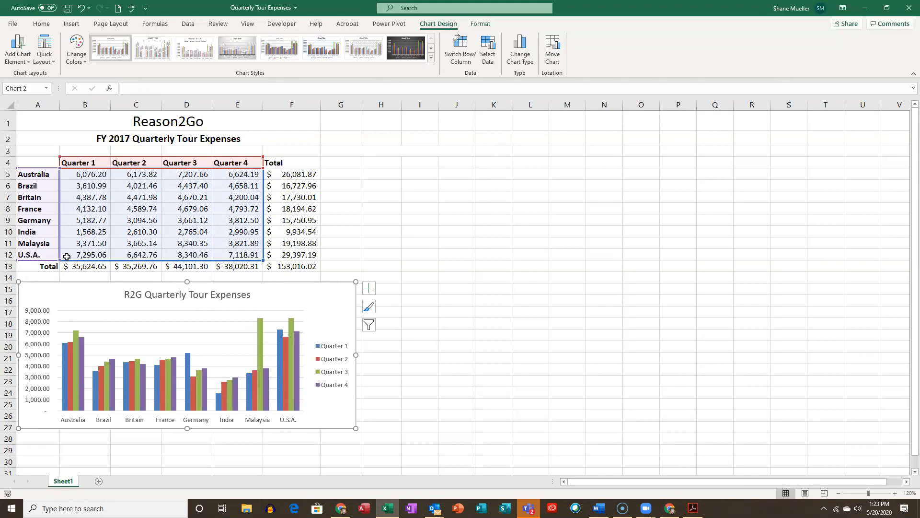
{"action": "left_click", "coordinate": [44, 252]}
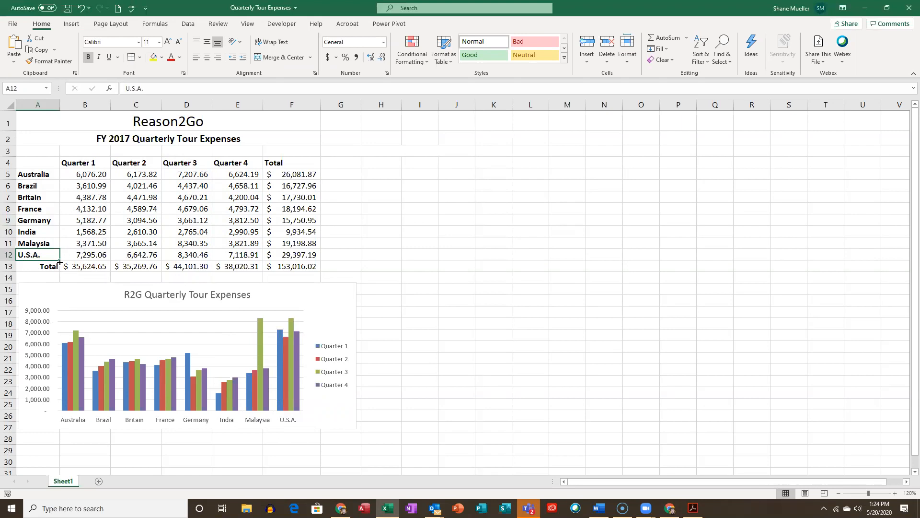
- Rename the U.S.A. row label in A12 to United States and save the workbook
{"action": "type", "text": "United"}
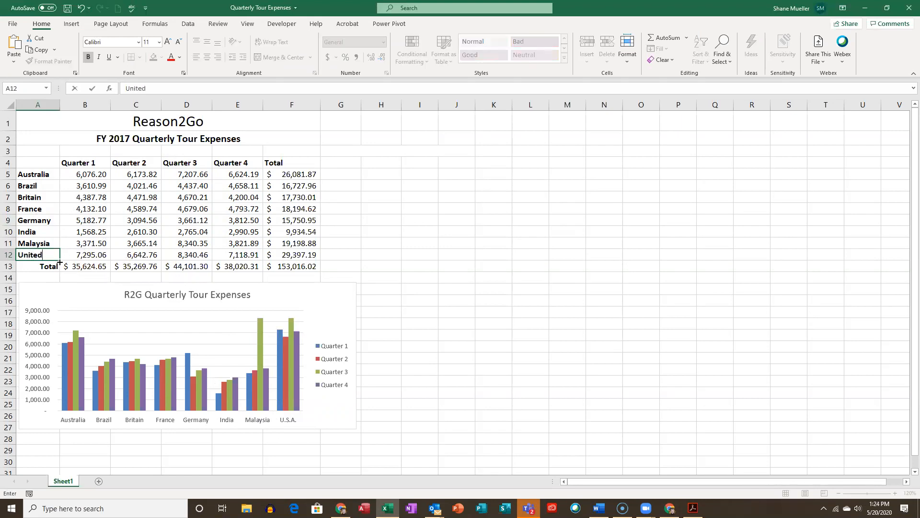
{"action": "type", "text": " States"}
{"action": "left_click", "coordinate": [81, 230]}
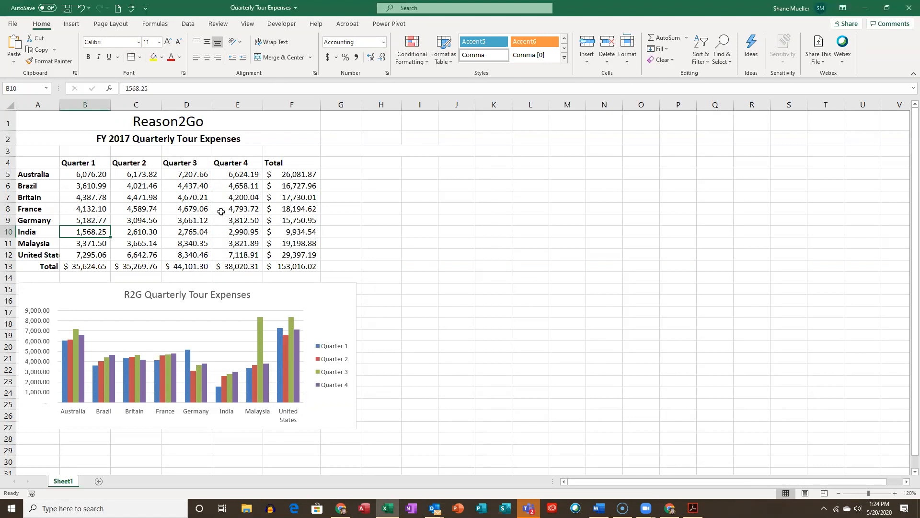
{"action": "left_click", "coordinate": [67, 8]}
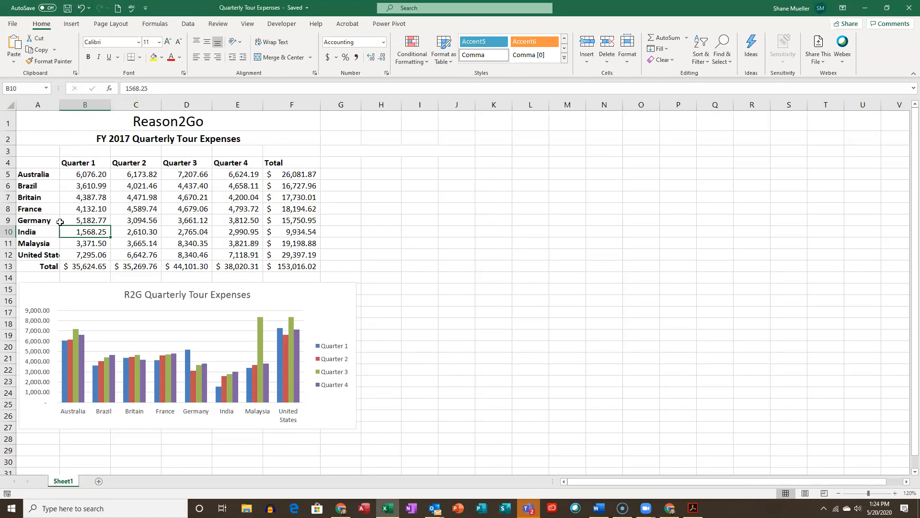
- Try changing Brazil's Quarter 2 expense in C6 to 5021.46, and undo the edit
{"action": "left_click", "coordinate": [143, 185]}
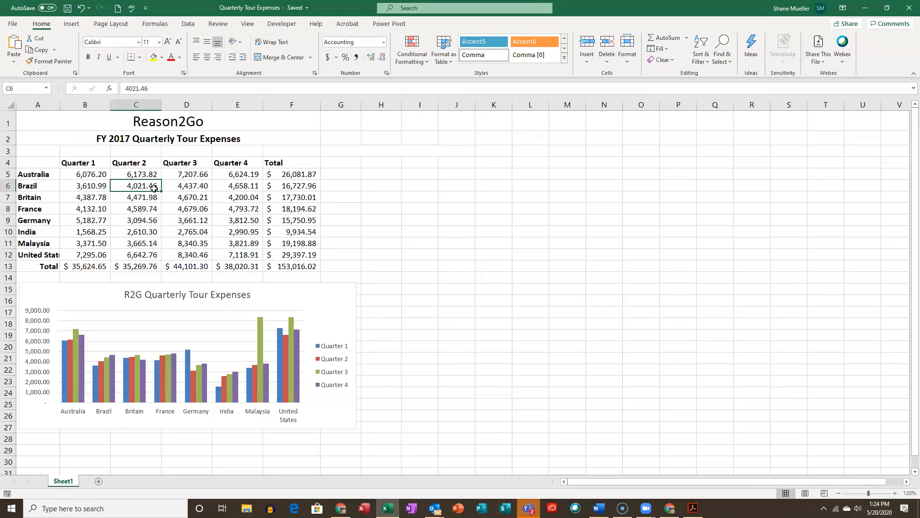
{"action": "left_click", "coordinate": [129, 90]}
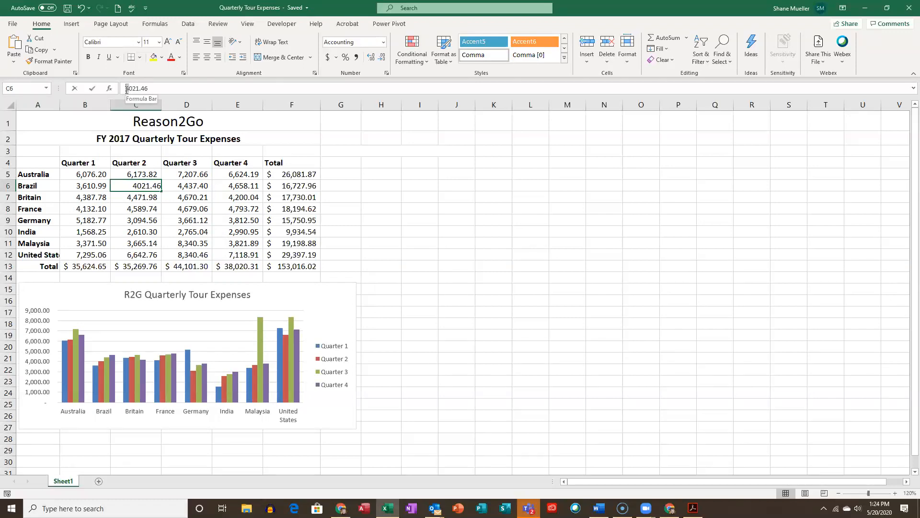
{"action": "left_click", "coordinate": [127, 90]}
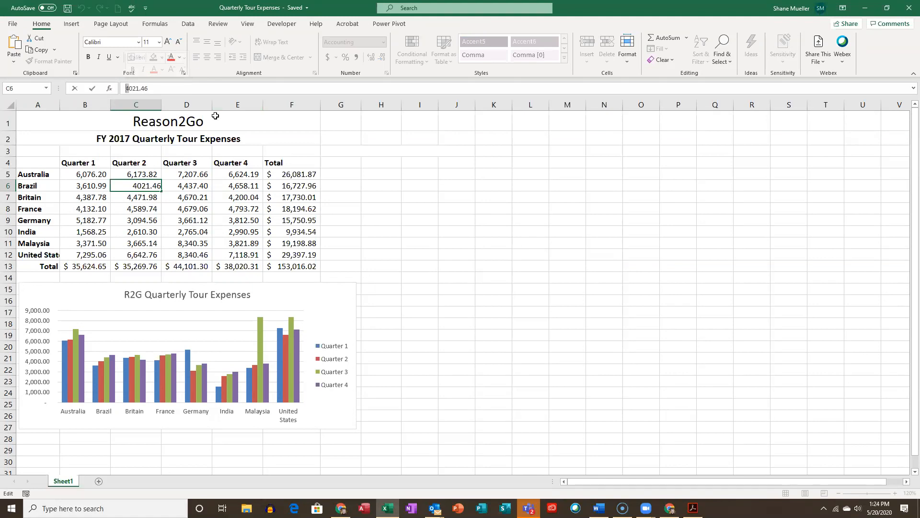
{"action": "type", "text": "5"}
{"action": "key", "text": "Return"}
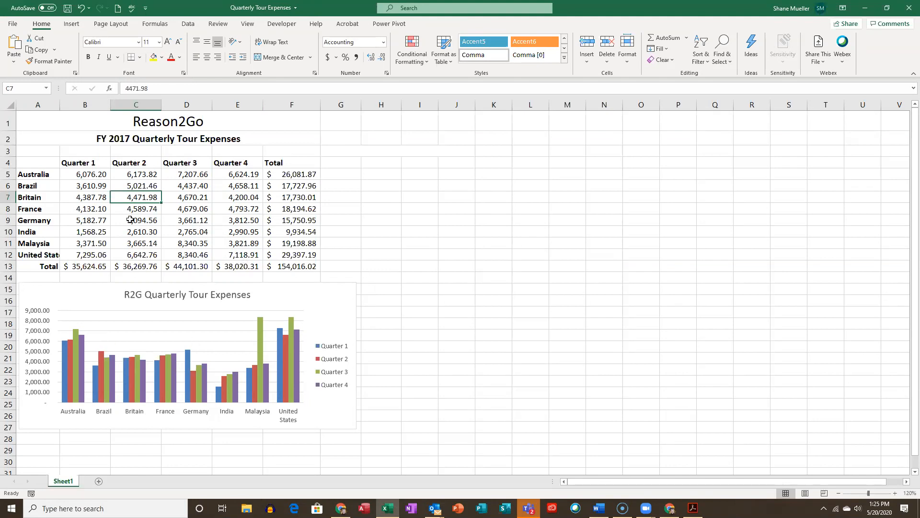
{"action": "left_click", "coordinate": [80, 8]}
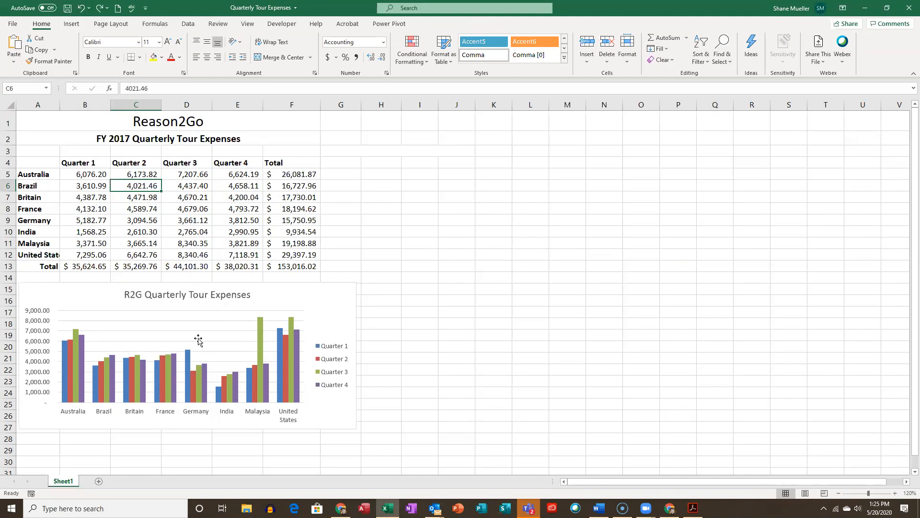
- Examine the chart's source data range, series and category labels, and leave the data selection without making changes
{"action": "left_click", "coordinate": [339, 302]}
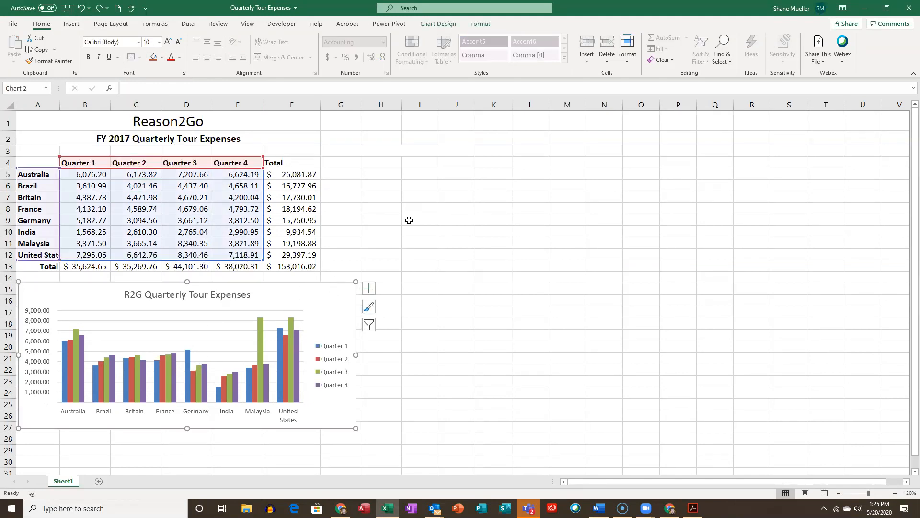
{"action": "left_click", "coordinate": [477, 26]}
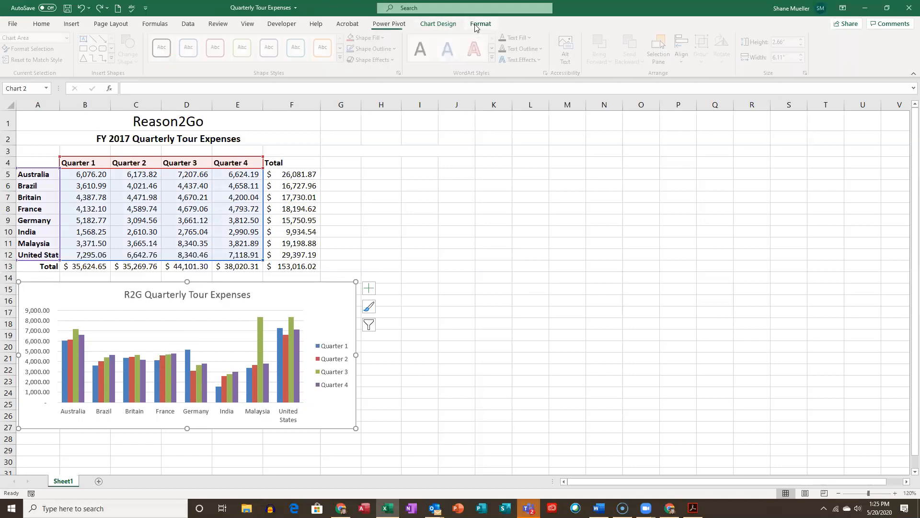
{"action": "left_click", "coordinate": [449, 27]}
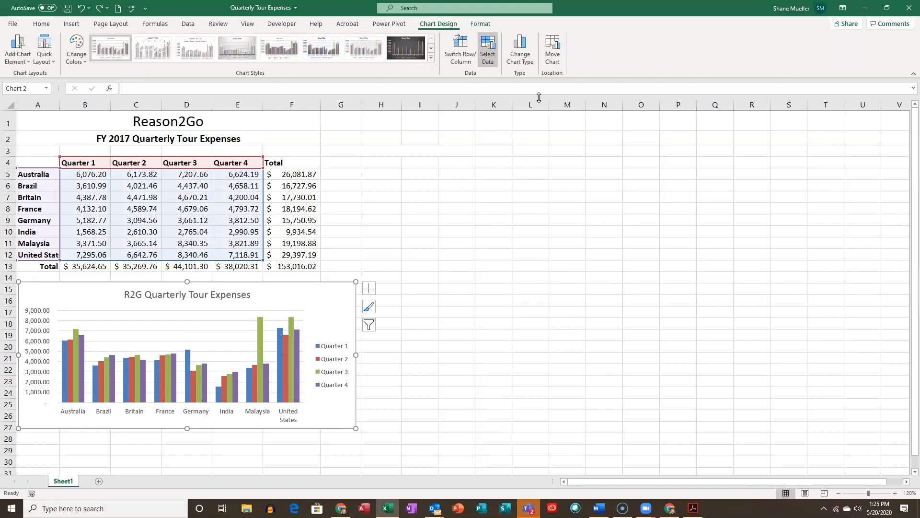
{"action": "left_click", "coordinate": [489, 51]}
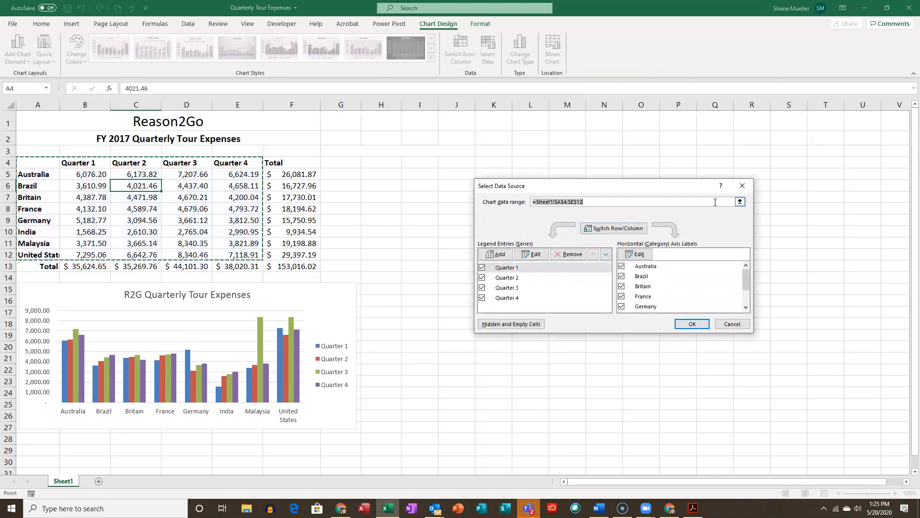
{"action": "left_click", "coordinate": [742, 186]}
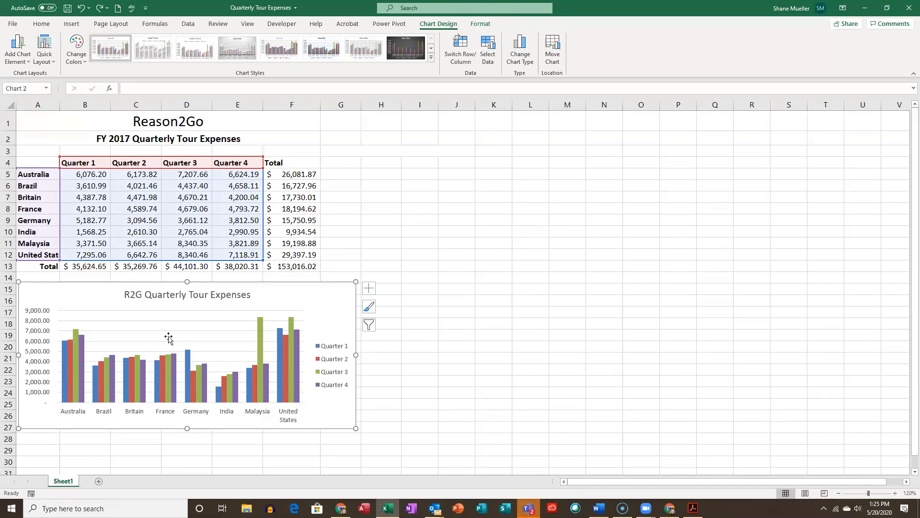
- Look over the chart elements that can be added, including the options for axes, axis titles and data table
{"action": "left_click", "coordinate": [372, 294]}
{"action": "left_click", "coordinate": [371, 291]}
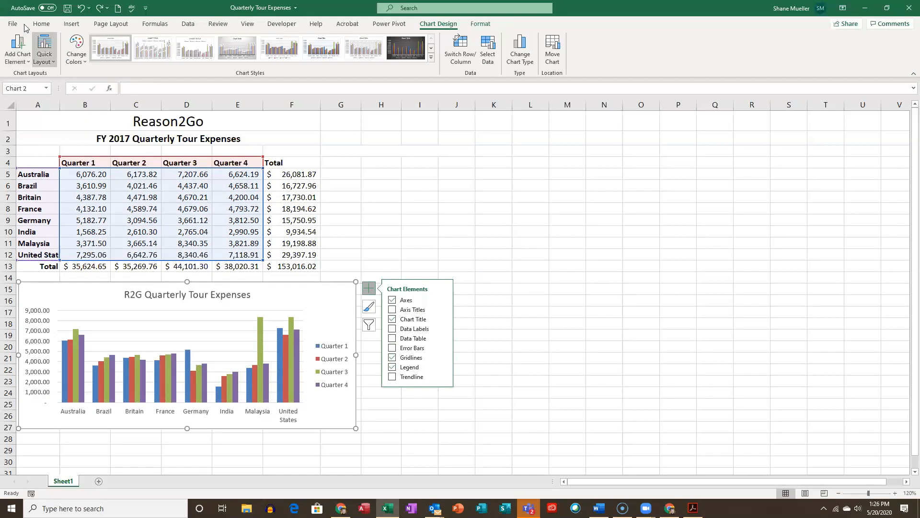
{"action": "left_click", "coordinate": [29, 64]}
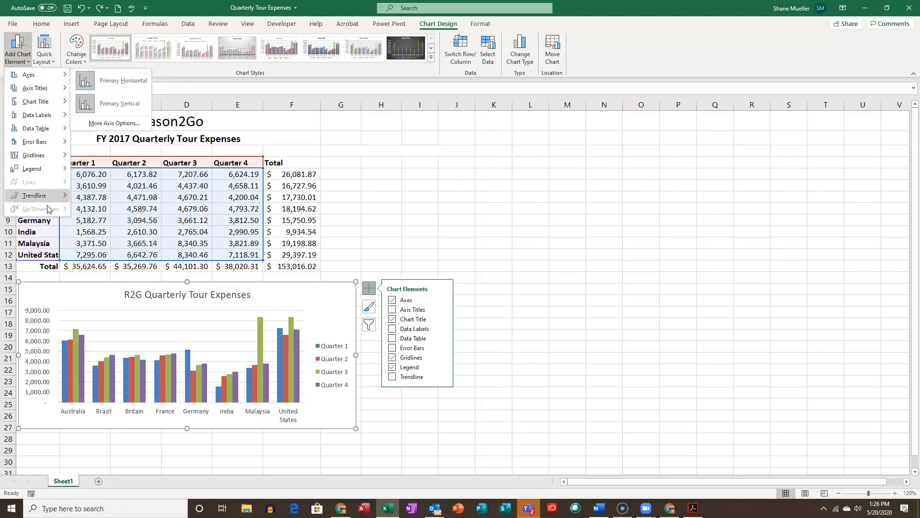
{"action": "mouse_move", "coordinate": [50, 79]}
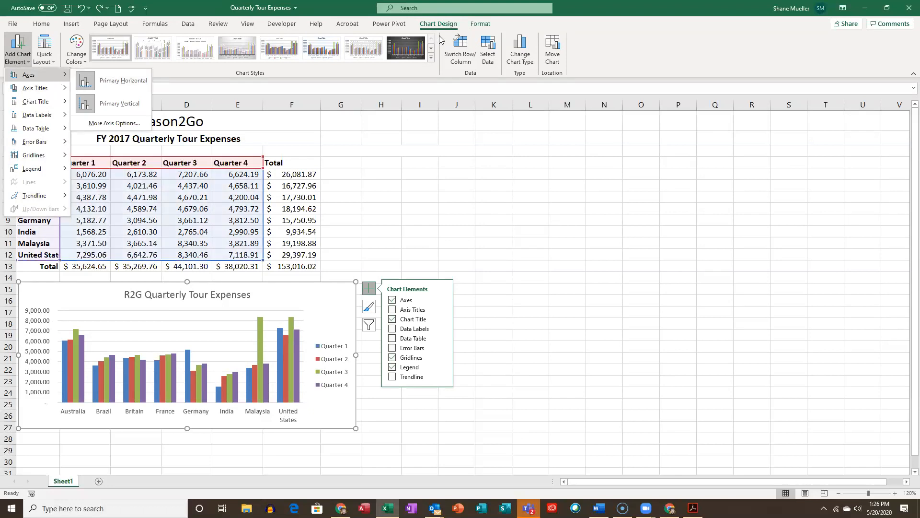
{"action": "left_click", "coordinate": [318, 284]}
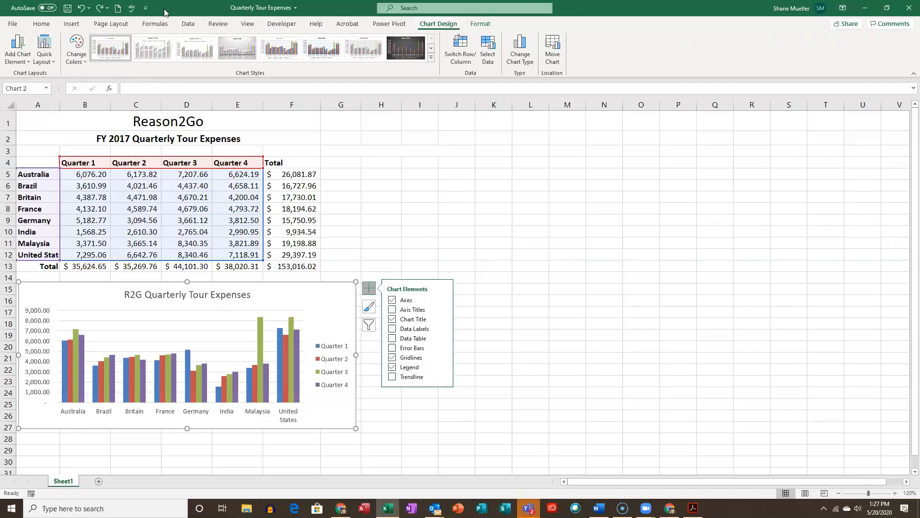
{"action": "left_click", "coordinate": [26, 66]}
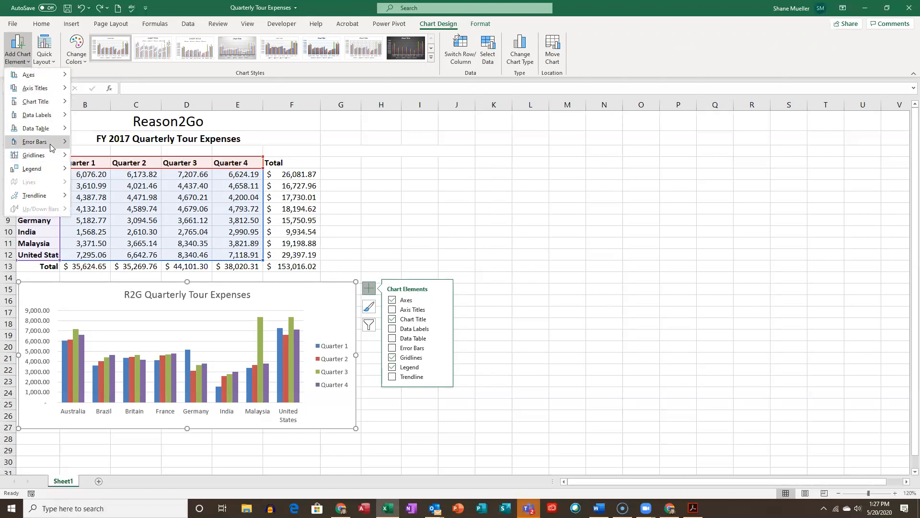
{"action": "mouse_move", "coordinate": [71, 128]}
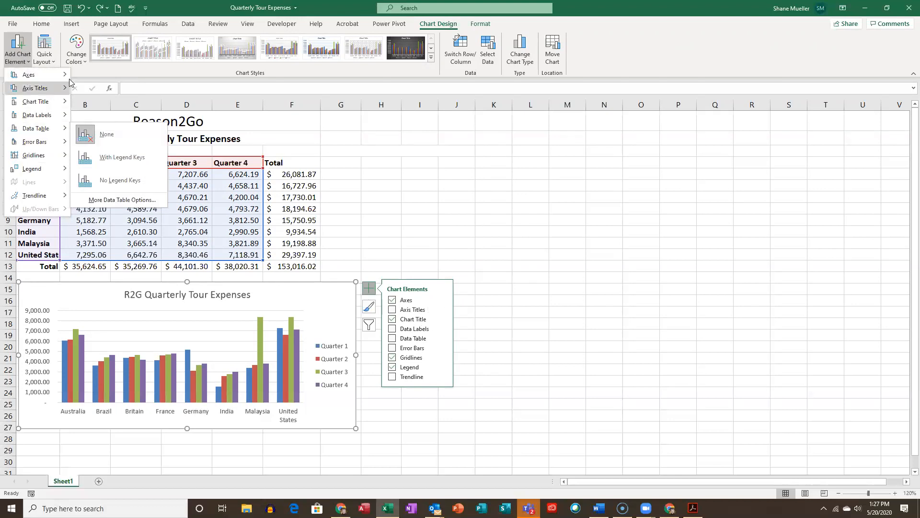
{"action": "mouse_move", "coordinate": [66, 78]}
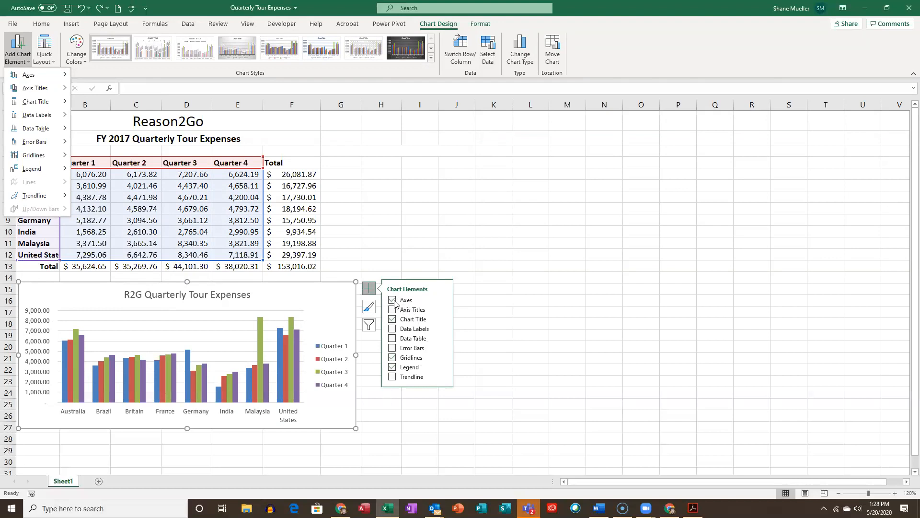
- Try adding primary major vertical gridlines to the chart, and remove them again
{"action": "left_click", "coordinate": [443, 300]}
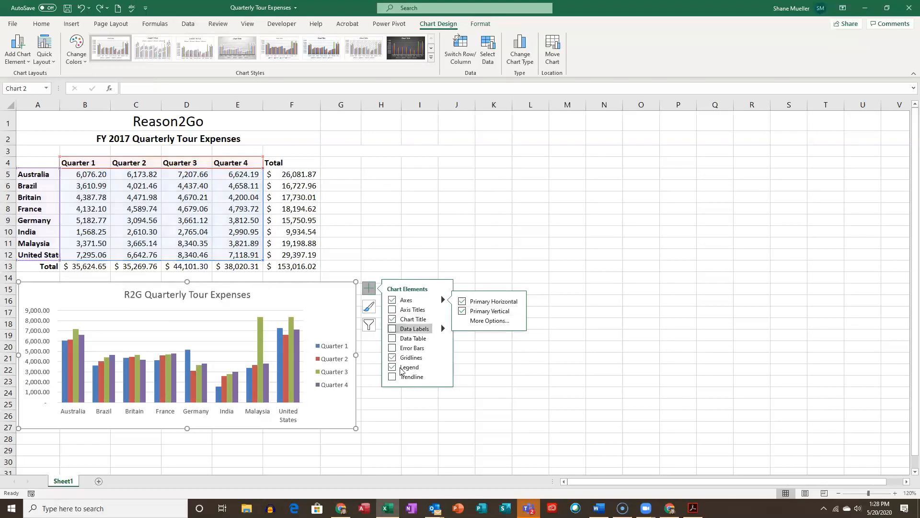
{"action": "left_click", "coordinate": [444, 358]}
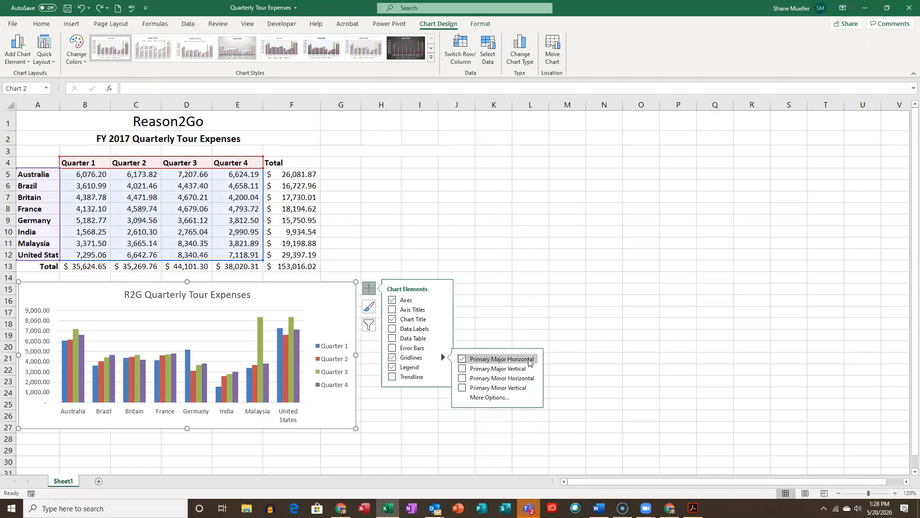
{"action": "left_click", "coordinate": [462, 369]}
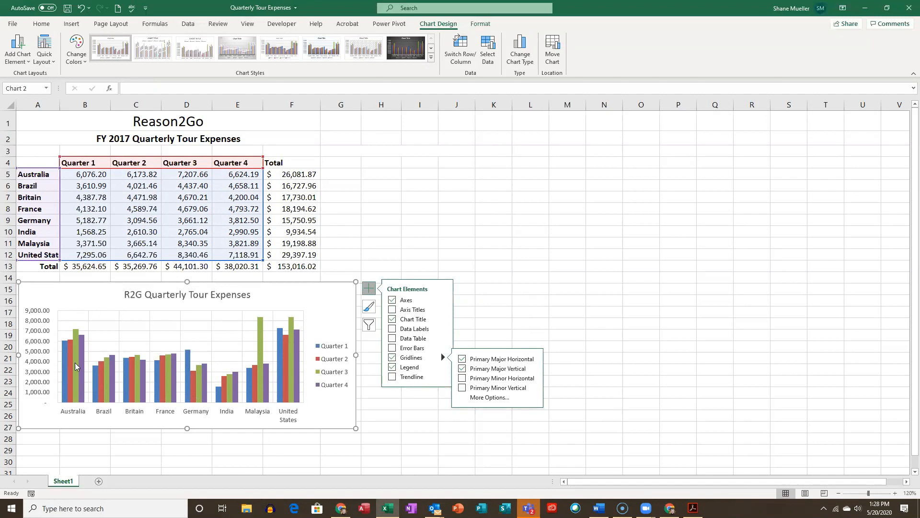
{"action": "left_click", "coordinate": [462, 369]}
{"action": "left_click", "coordinate": [463, 369]}
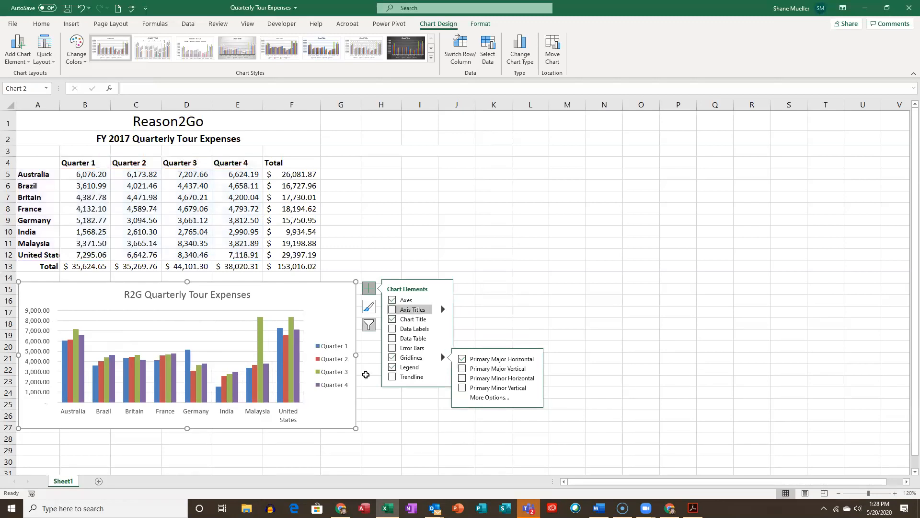
- Look over the chart's legend placement choices and open the detailed axis formatting options
{"action": "left_click", "coordinate": [392, 367]}
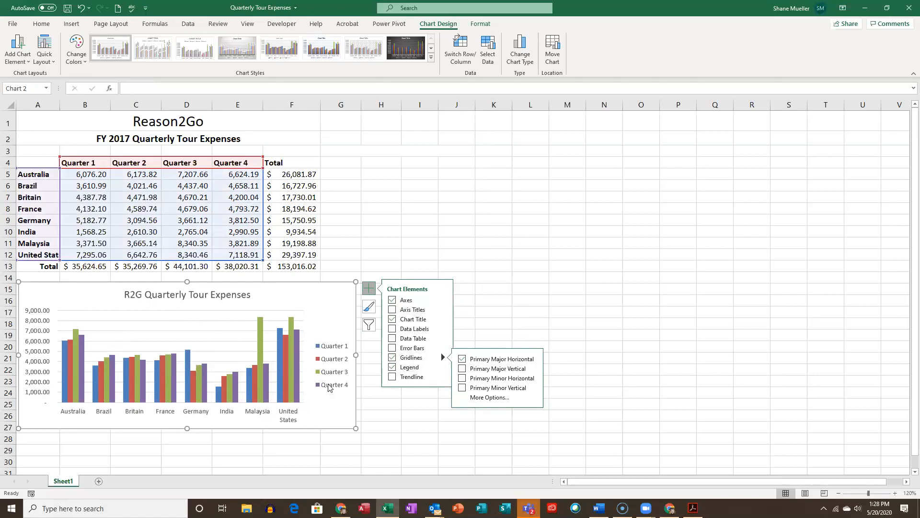
{"action": "left_click", "coordinate": [444, 367]}
{"action": "left_click", "coordinate": [471, 380]}
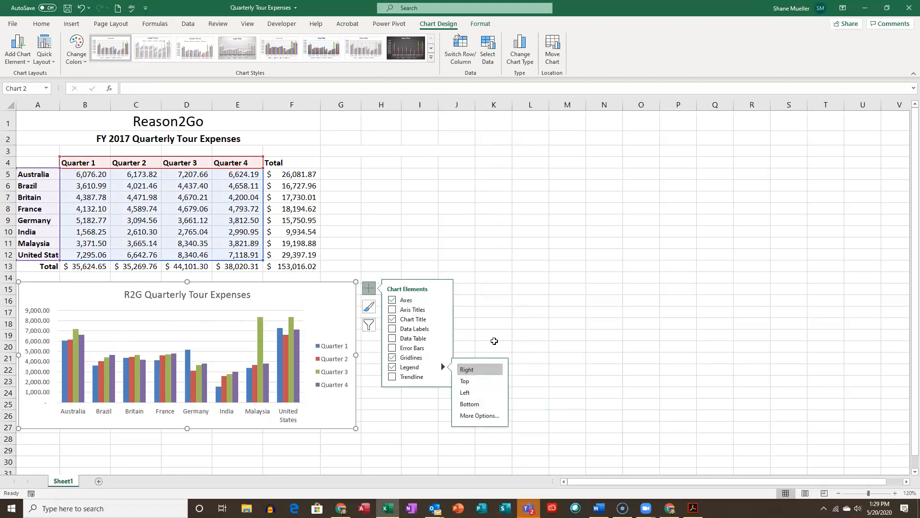
{"action": "left_click", "coordinate": [443, 299]}
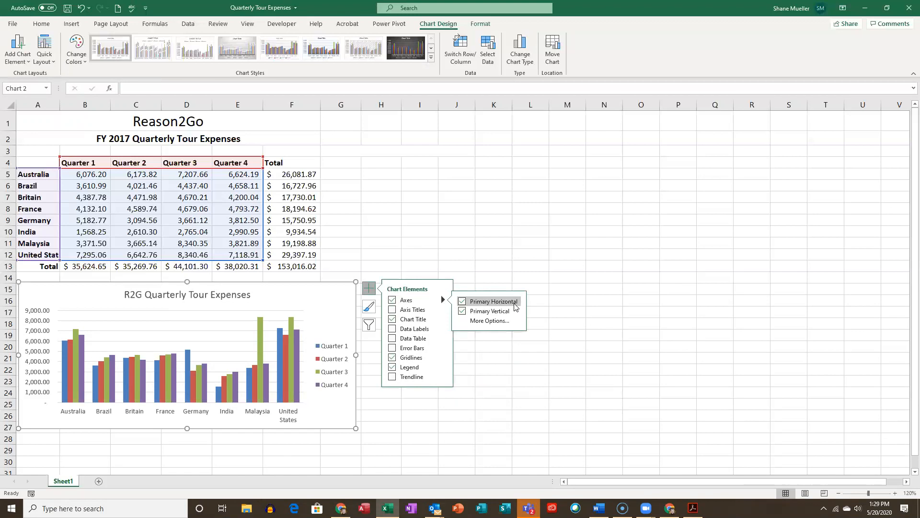
{"action": "left_click", "coordinate": [496, 323]}
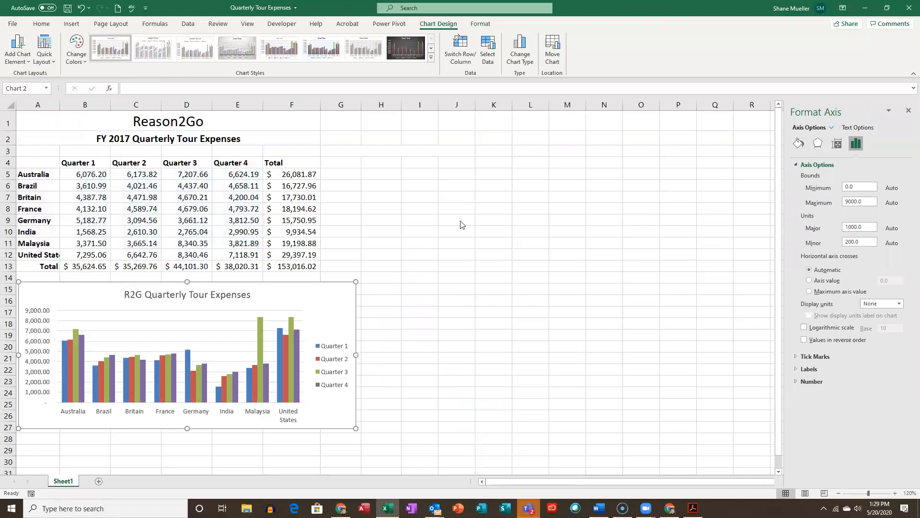
- Close the axis formatting options and add primary minor horizontal gridlines to the chart
{"action": "left_click", "coordinate": [369, 288]}
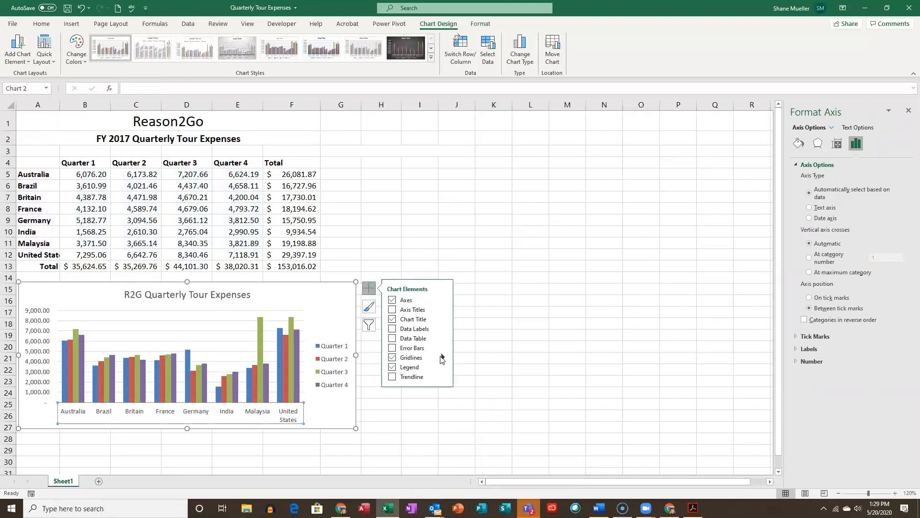
{"action": "mouse_move", "coordinate": [446, 359]}
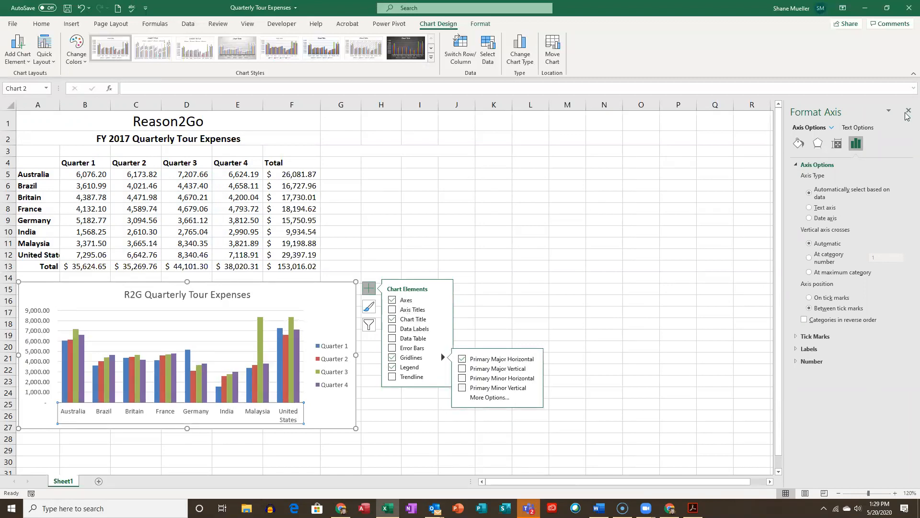
{"action": "left_click", "coordinate": [907, 112]}
{"action": "left_click", "coordinate": [369, 288]}
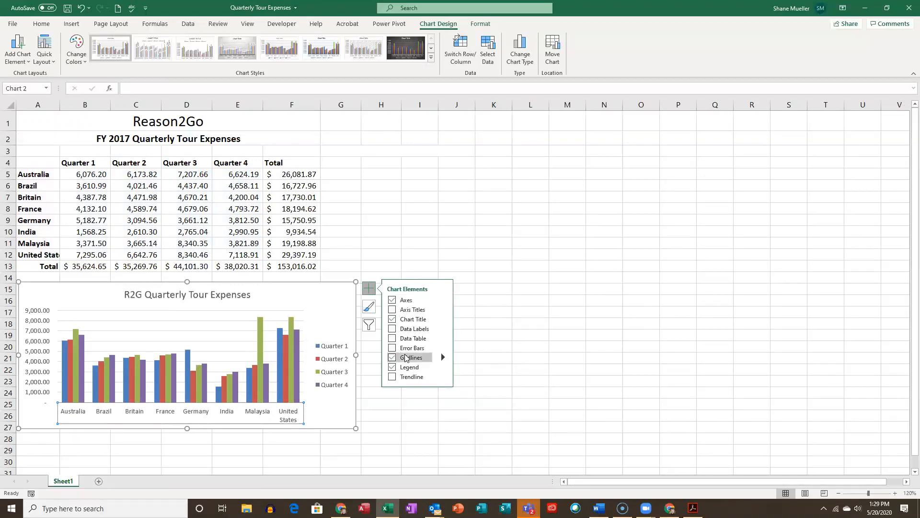
{"action": "mouse_move", "coordinate": [441, 357]}
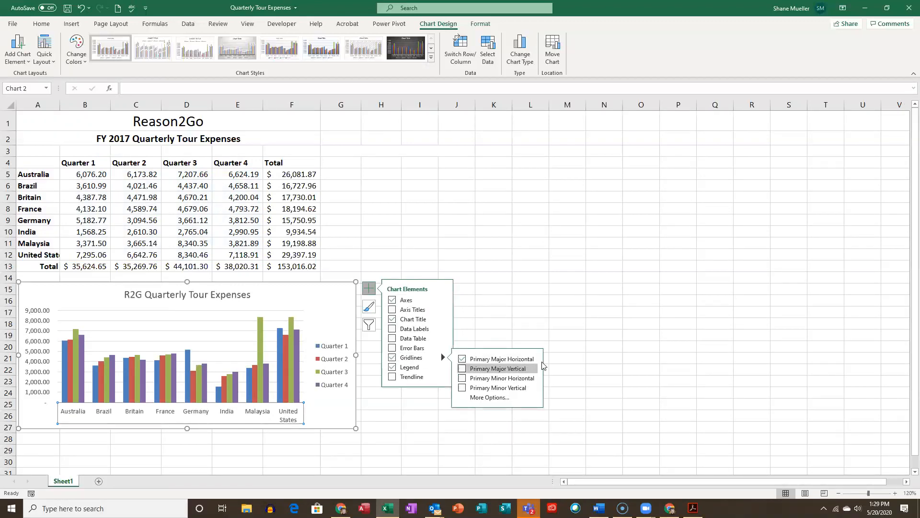
{"action": "left_click", "coordinate": [462, 378]}
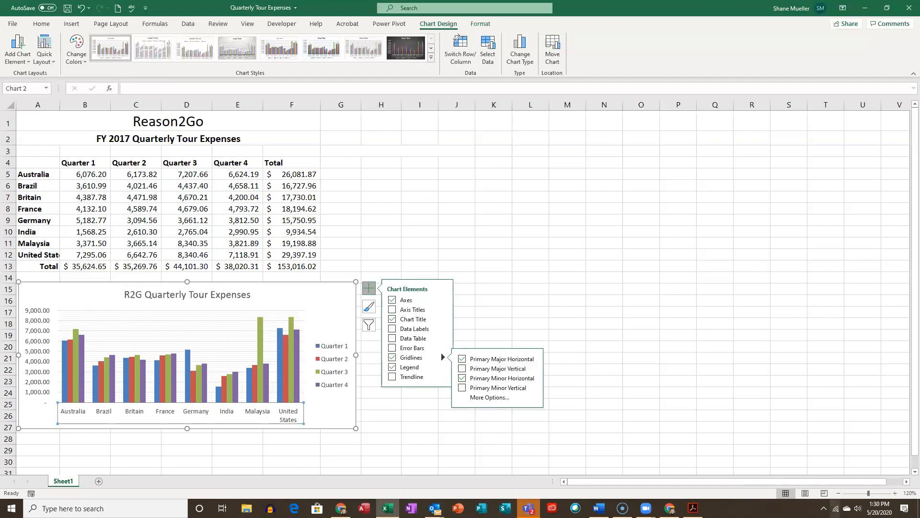
{"action": "left_click", "coordinate": [895, 494]}
{"action": "left_click", "coordinate": [894, 494]}
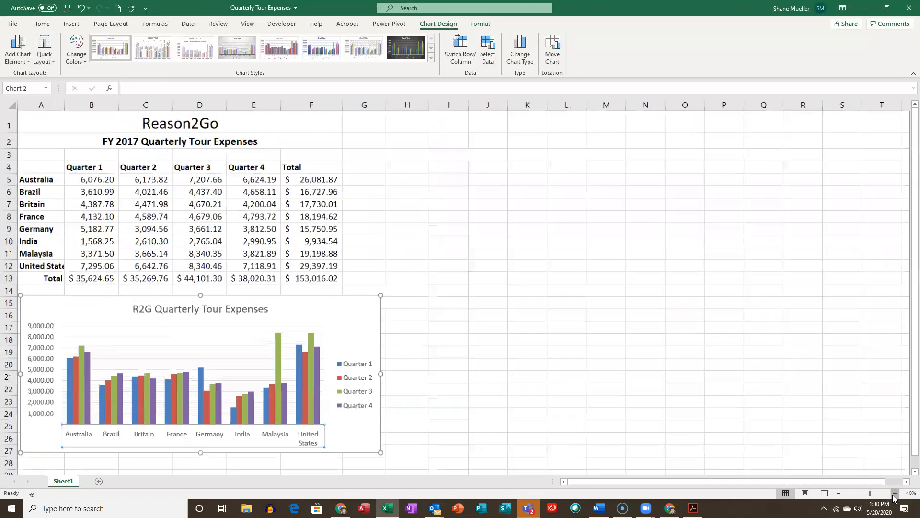
- Inspect the minor gridlines at a larger scale and move the chart slightly down and right below the table
{"action": "left_click", "coordinate": [894, 494]}
{"action": "left_click", "coordinate": [894, 494]}
{"action": "left_click", "coordinate": [895, 493]}
{"action": "left_click", "coordinate": [894, 494]}
{"action": "left_click", "coordinate": [894, 493]}
{"action": "left_click", "coordinate": [895, 493]}
{"action": "left_click", "coordinate": [894, 494]}
{"action": "left_click", "coordinate": [894, 493]}
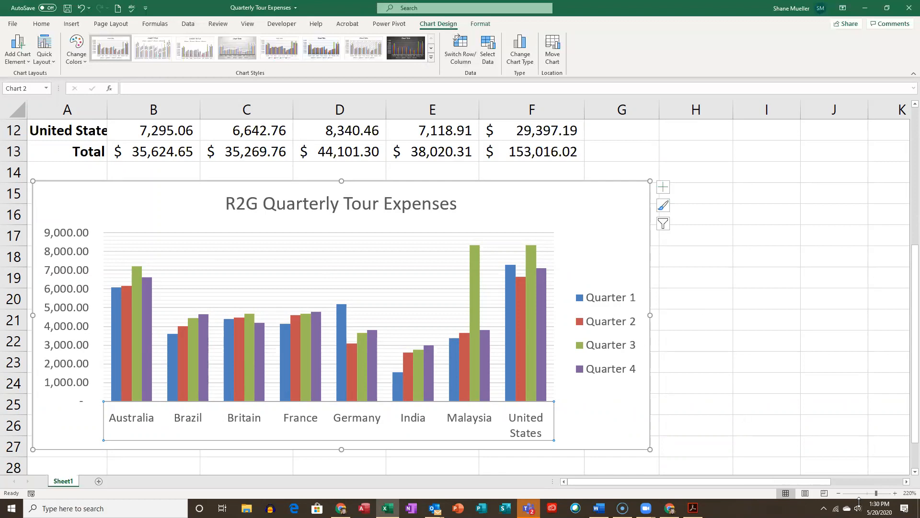
{"action": "scroll", "coordinate": [406, 355], "scroll_direction": "down", "scroll_amount": 4}
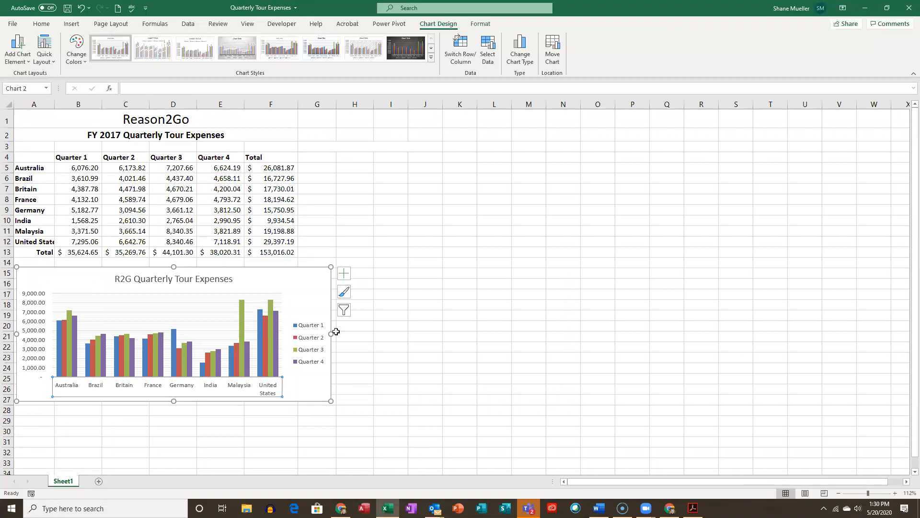
{"action": "left_click", "coordinate": [357, 272]}
{"action": "left_click_drag", "start_coordinate": [308, 283], "coordinate": [313, 276]}
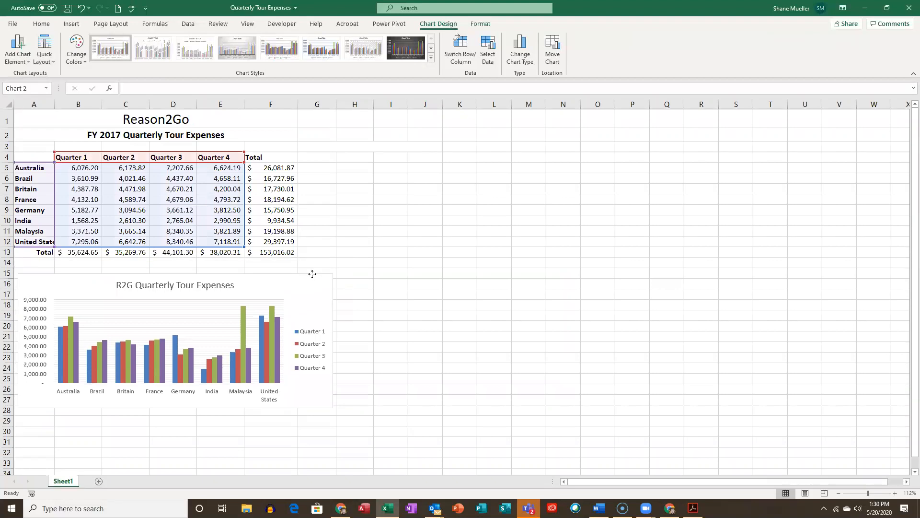
- Try removing the primary minor horizontal gridlines from the chart, and add them back
{"action": "left_click", "coordinate": [346, 283]}
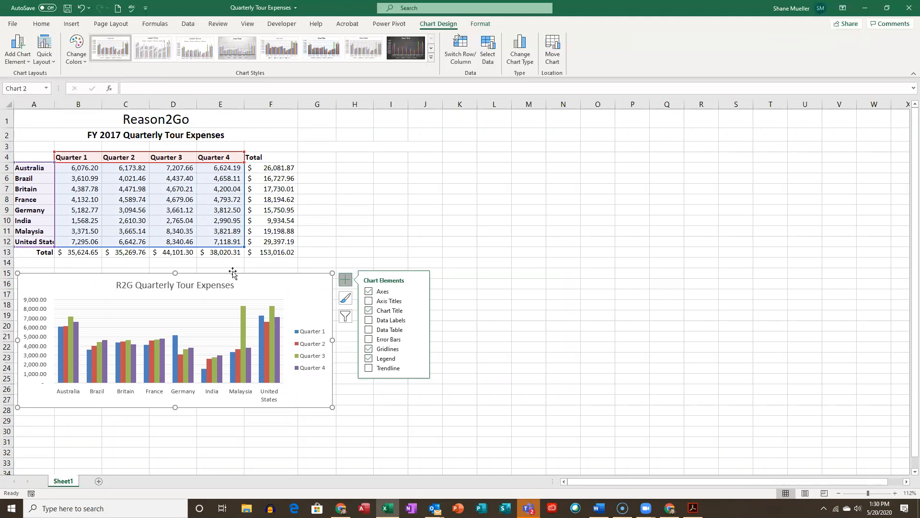
{"action": "left_click", "coordinate": [26, 66]}
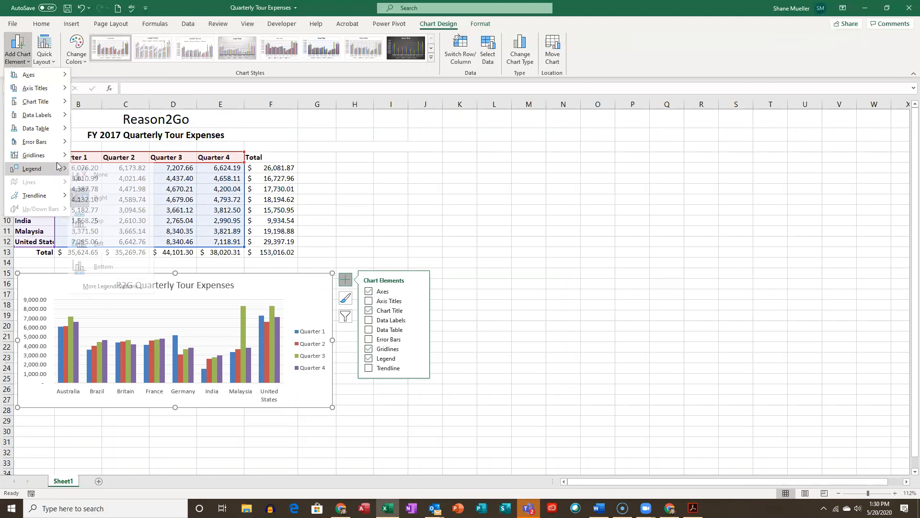
{"action": "mouse_move", "coordinate": [61, 156]}
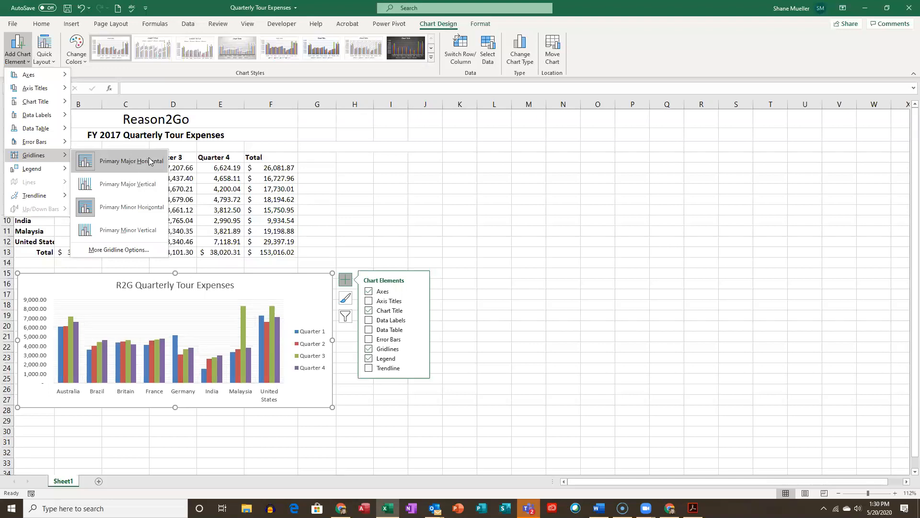
{"action": "left_click", "coordinate": [148, 213]}
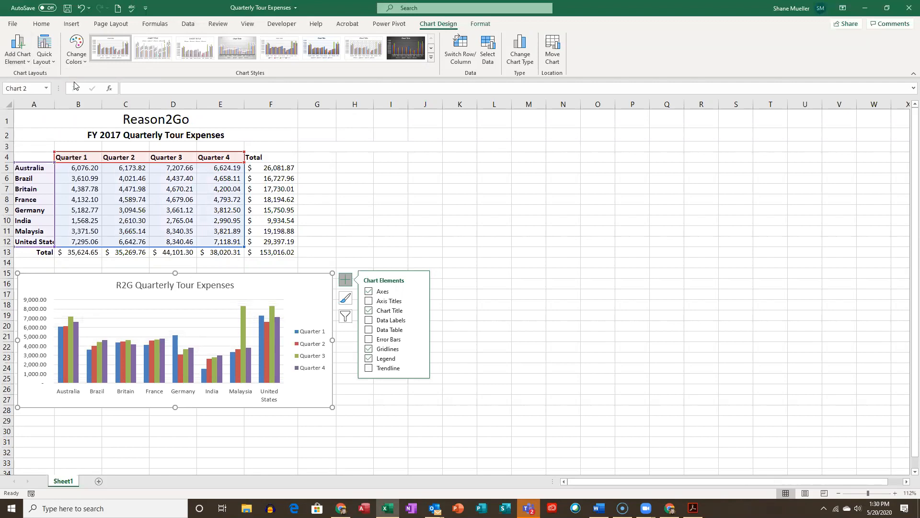
{"action": "left_click", "coordinate": [25, 58]}
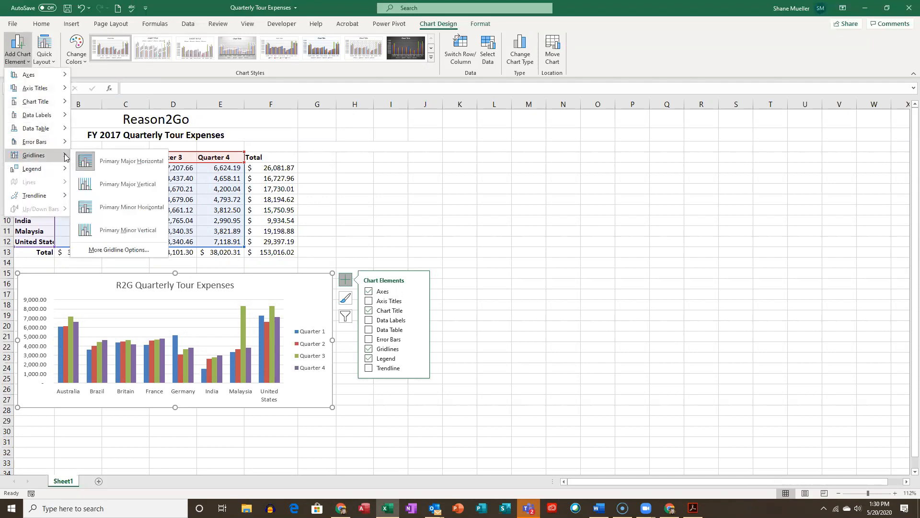
{"action": "left_click", "coordinate": [147, 212]}
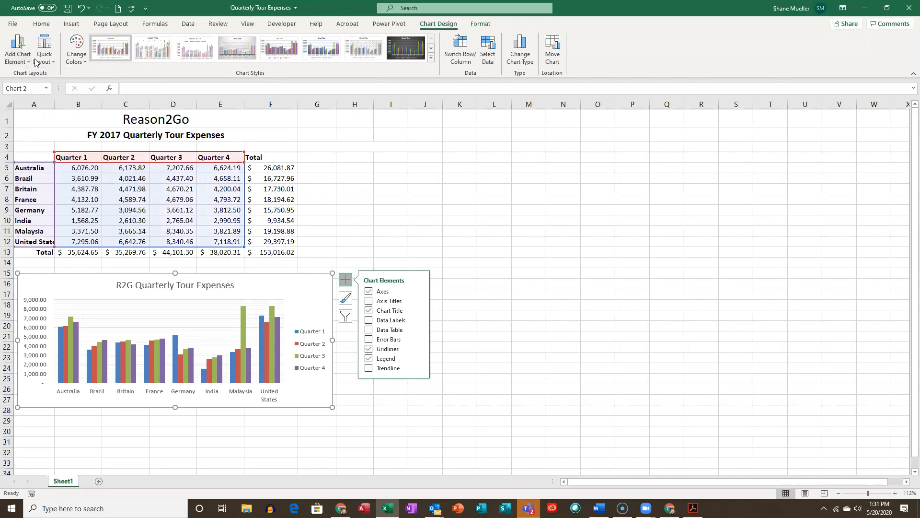
- Check which gridline types are enabled for the chart and dismiss the incoming chat notification
{"action": "left_click", "coordinate": [18, 50]}
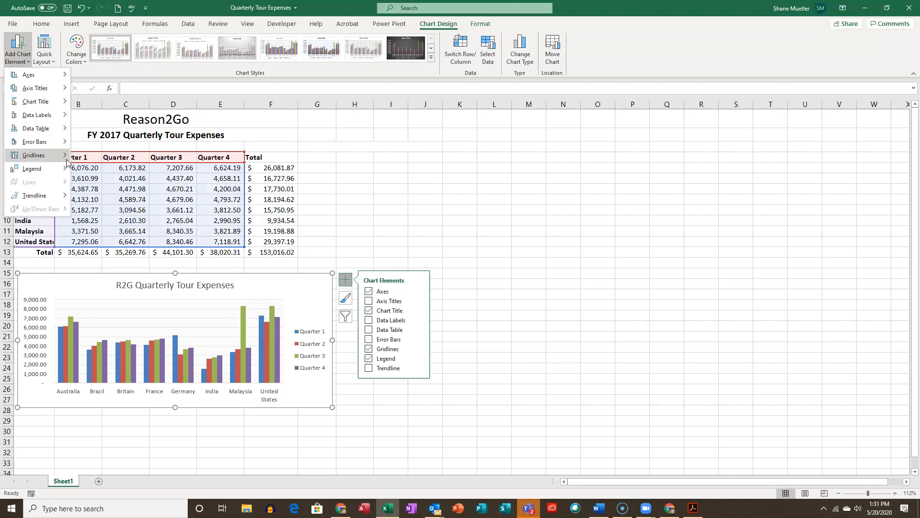
{"action": "mouse_move", "coordinate": [68, 163]}
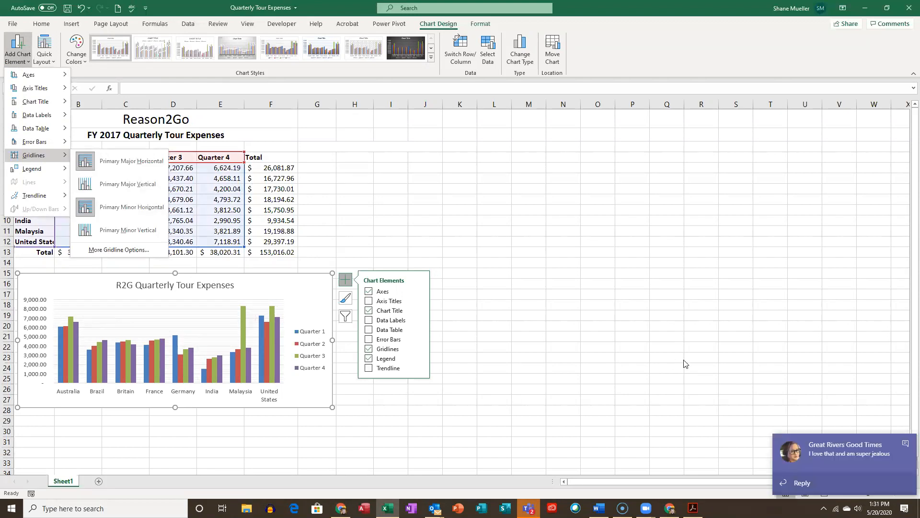
{"action": "left_click", "coordinate": [906, 444]}
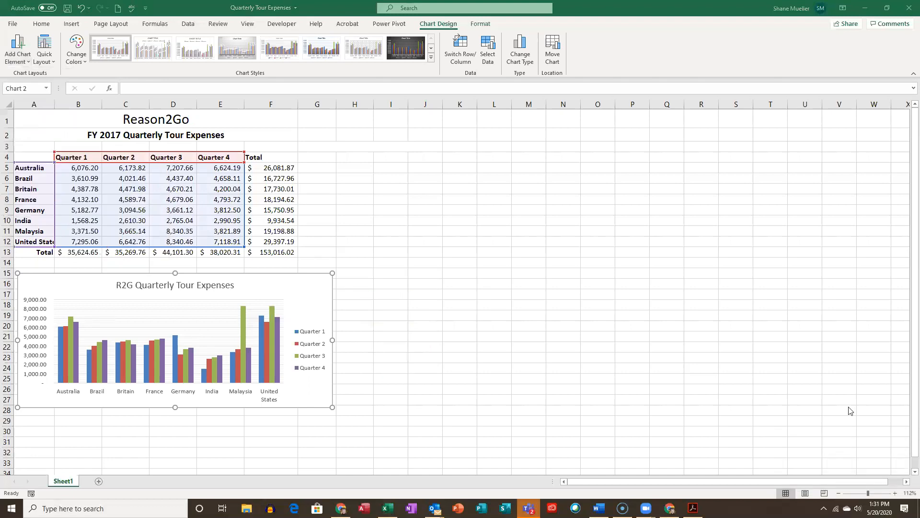
- Add horizontal and vertical axis titles to the chart and open the axis title choices
{"action": "left_click", "coordinate": [345, 279]}
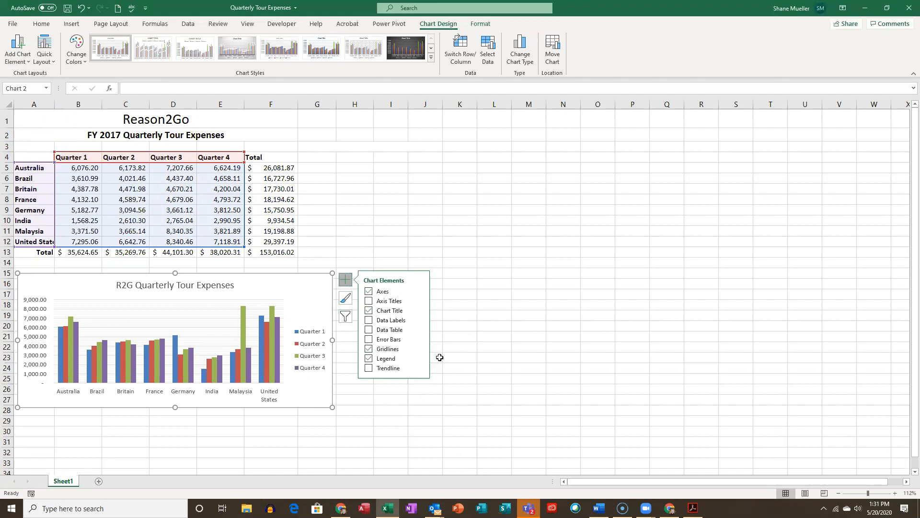
{"action": "left_click", "coordinate": [401, 301]}
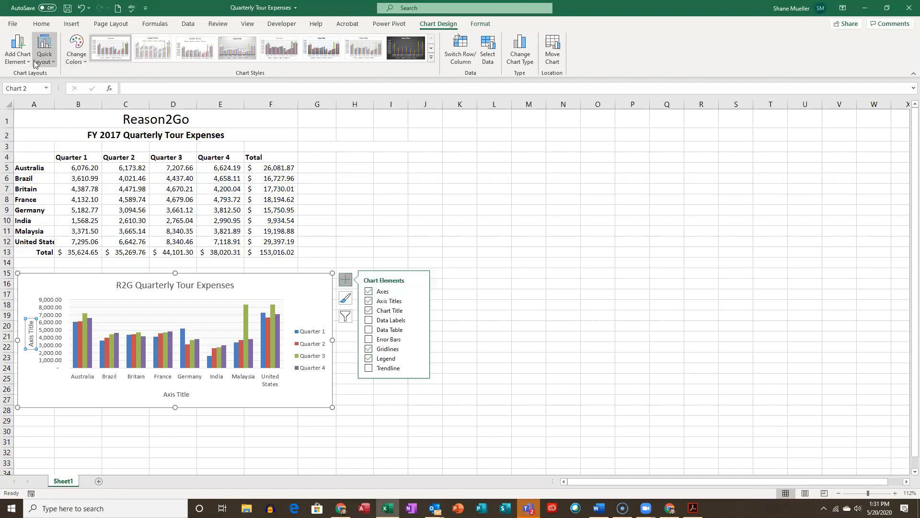
{"action": "left_click", "coordinate": [17, 50]}
{"action": "mouse_move", "coordinate": [66, 90]}
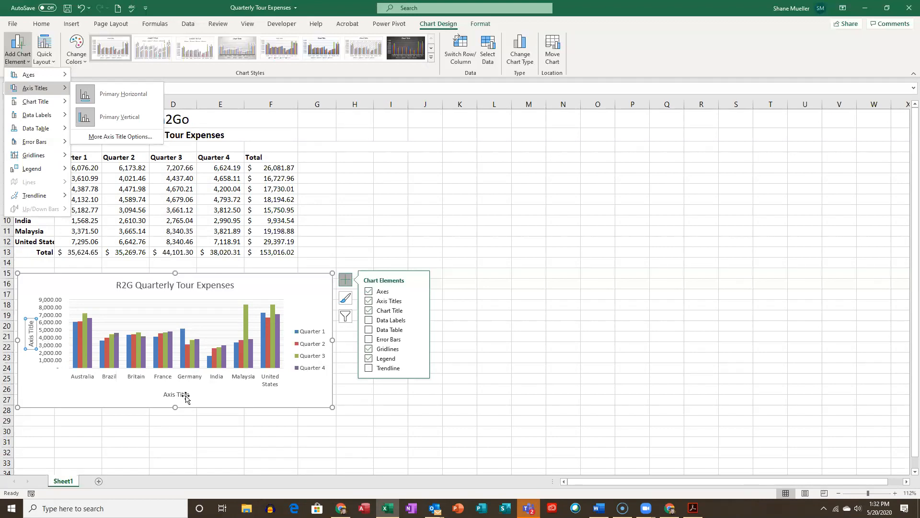
- Try each axis title off and on, and leave the chart with only the primary vertical axis title
{"action": "left_click", "coordinate": [421, 302]}
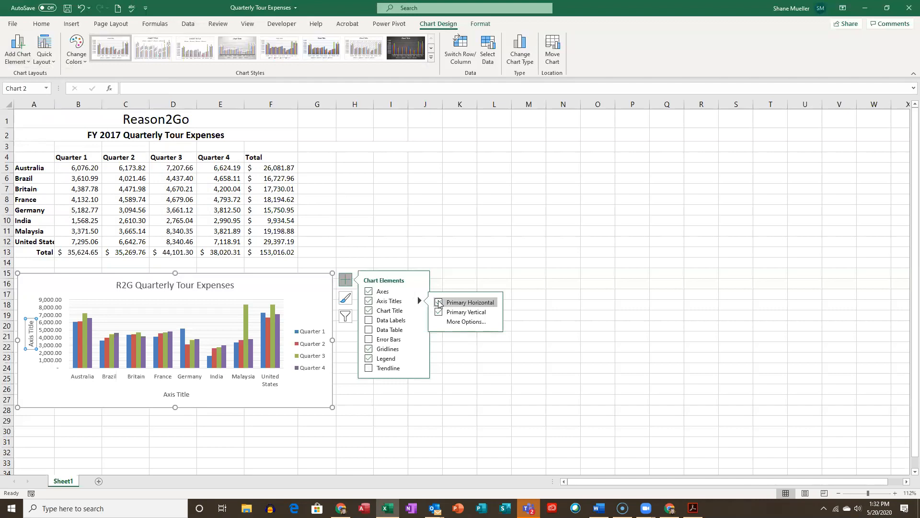
{"action": "left_click", "coordinate": [439, 303]}
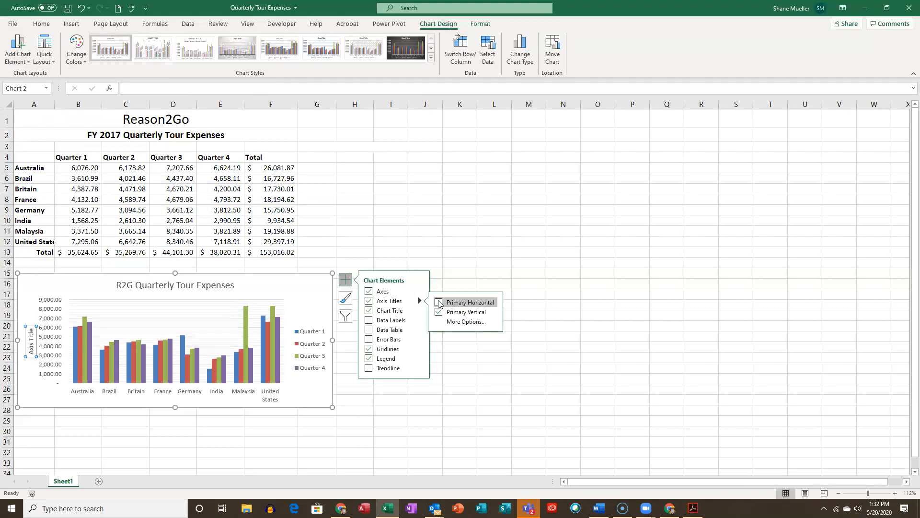
{"action": "left_click", "coordinate": [439, 303]}
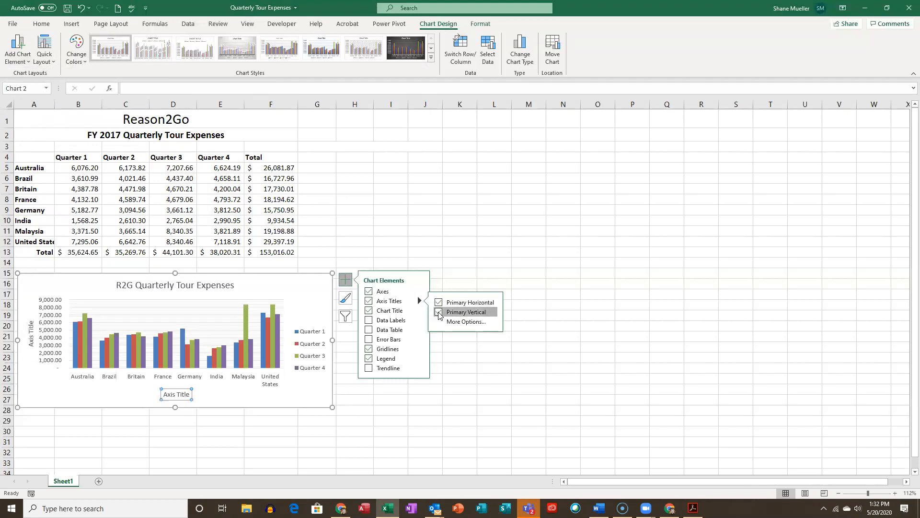
{"action": "left_click", "coordinate": [439, 312]}
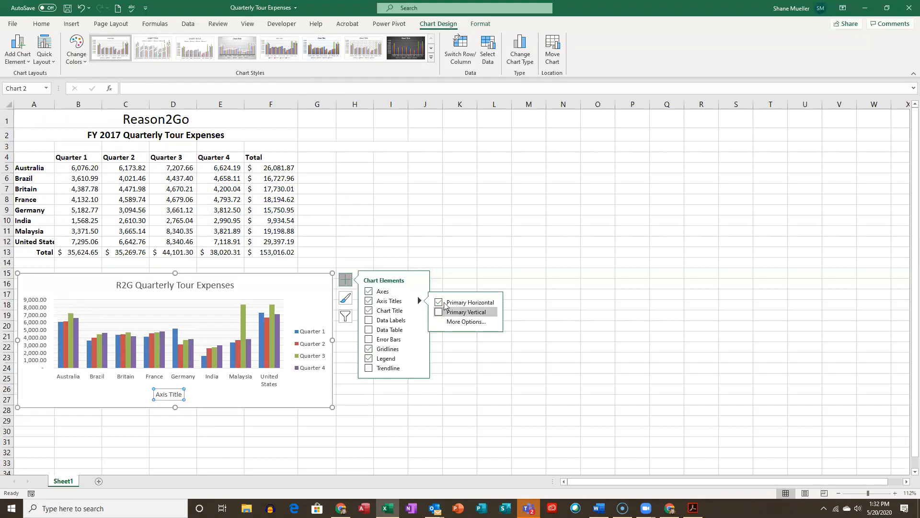
{"action": "left_click", "coordinate": [439, 303]}
{"action": "left_click", "coordinate": [439, 312]}
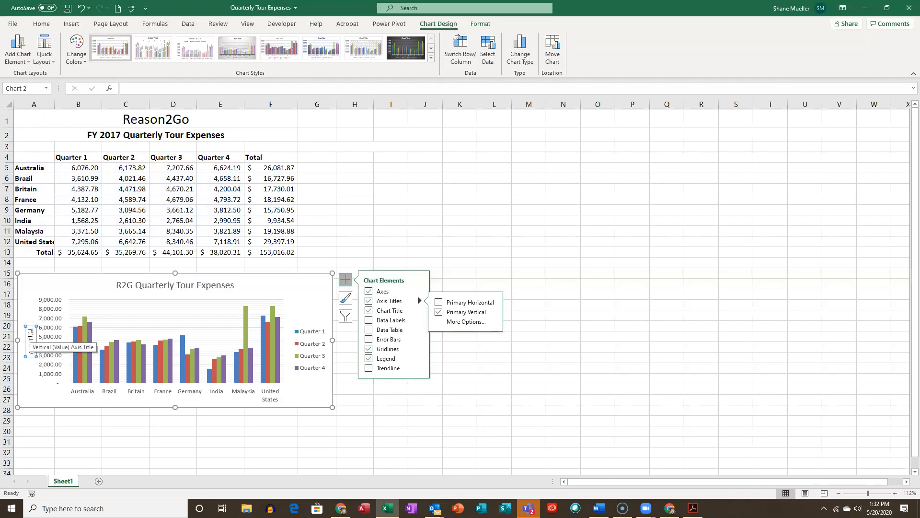
- Replace the vertical axis title's placeholder text with "Expenses ($)"
{"action": "left_click_drag", "start_coordinate": [31, 329], "coordinate": [30, 364]}
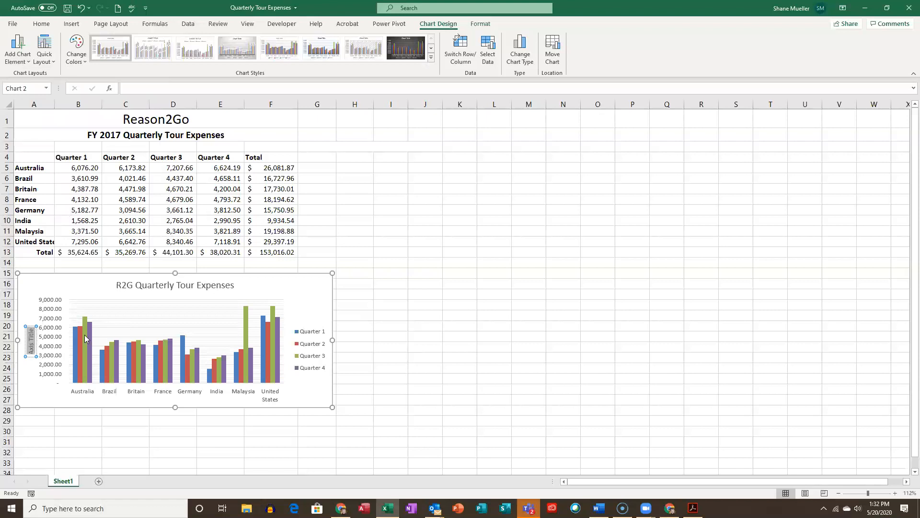
{"action": "left_click", "coordinate": [390, 346]}
{"action": "left_click", "coordinate": [31, 343]}
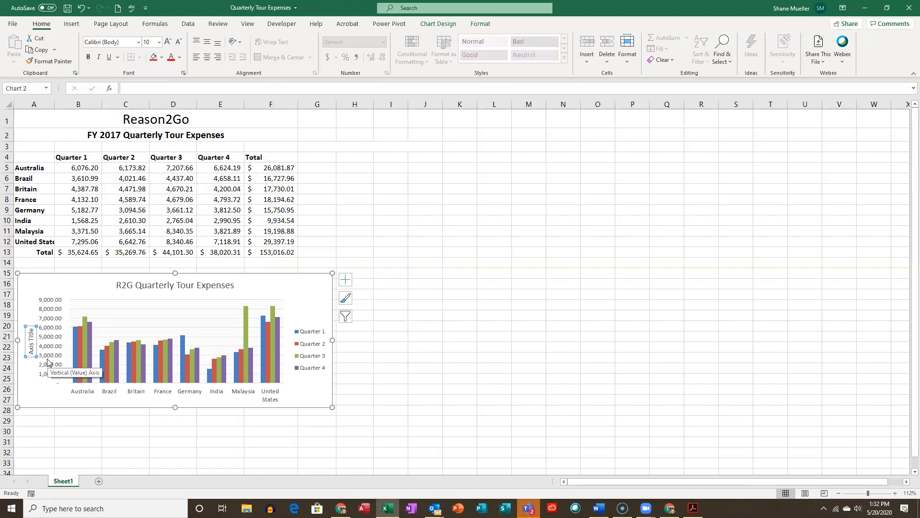
{"action": "left_click", "coordinate": [31, 341]}
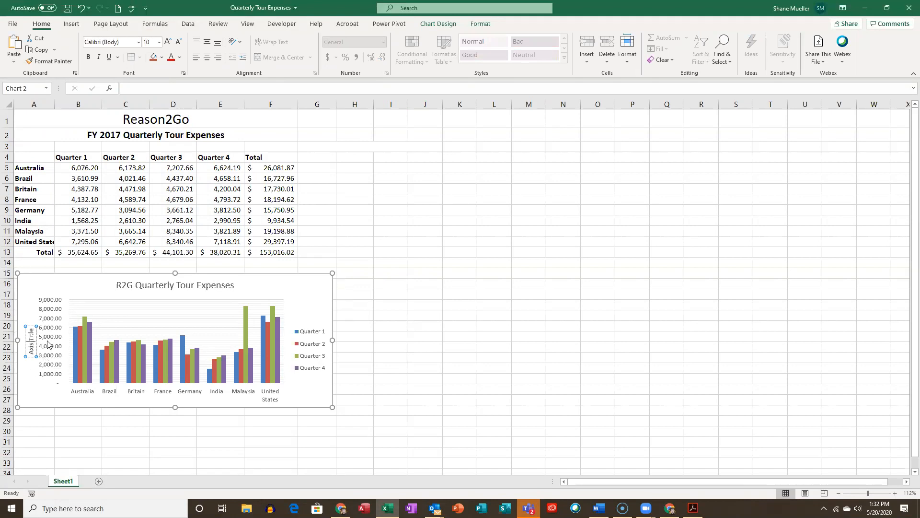
{"action": "key", "text": "ctrl+a"}
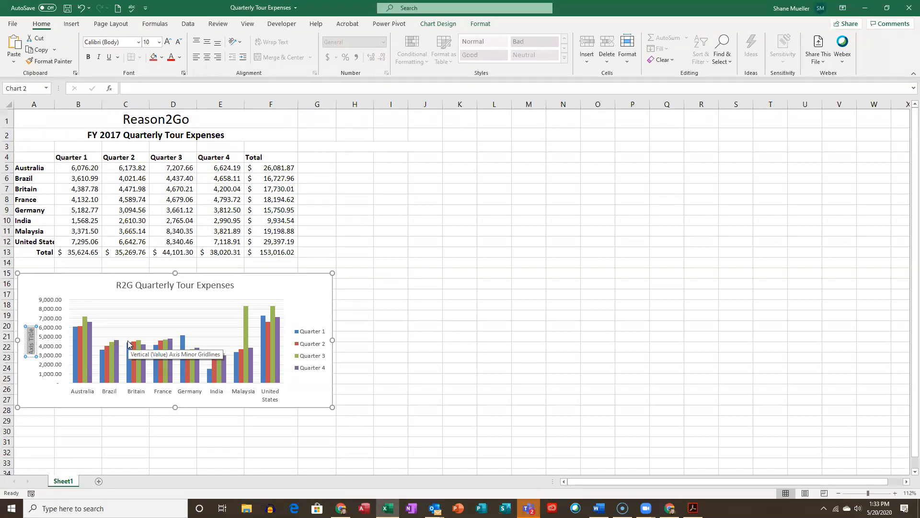
{"action": "type", "text": "Expenses ($)"}
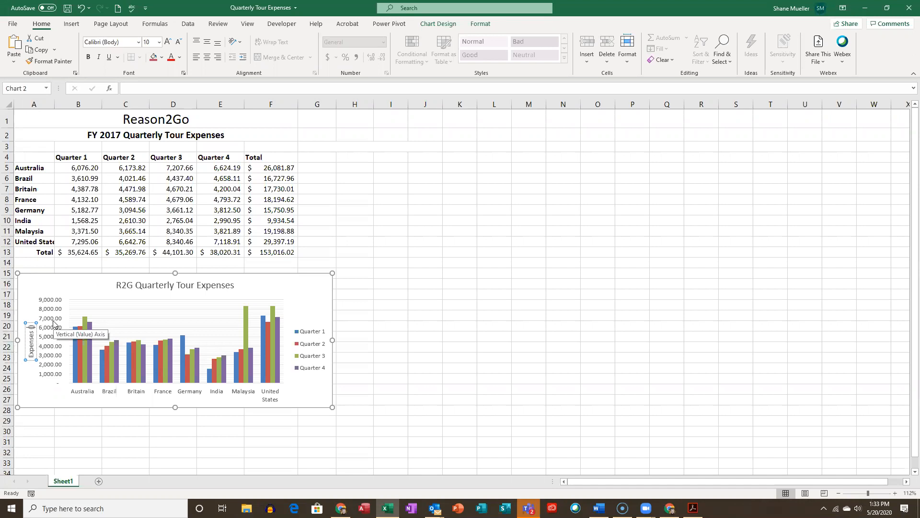
{"action": "type", "text": "$"}
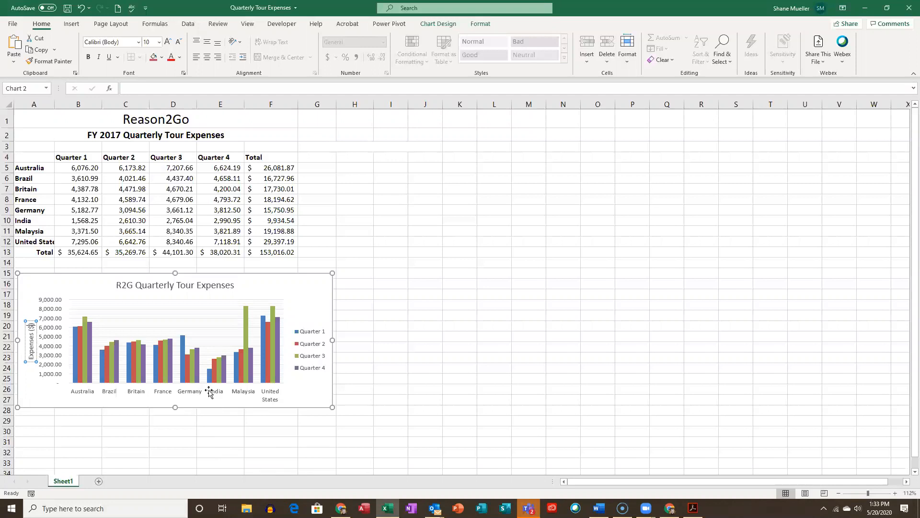
- Set the font size of the country labels on the horizontal axis to 10
{"action": "left_click", "coordinate": [206, 387]}
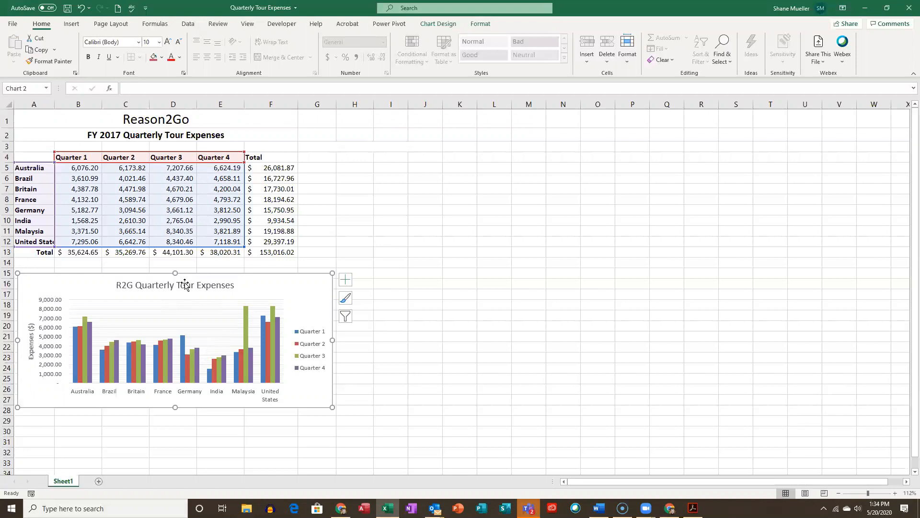
{"action": "left_click", "coordinate": [194, 396]}
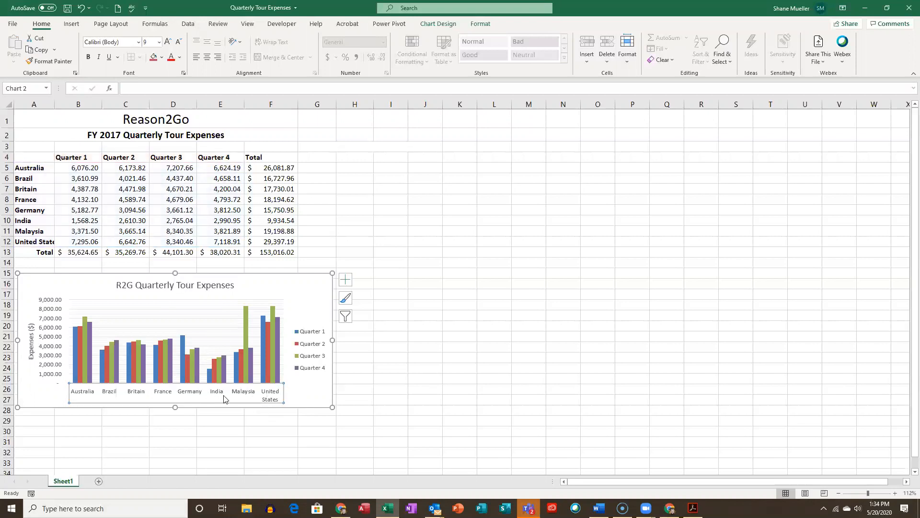
{"action": "left_click", "coordinate": [282, 391]}
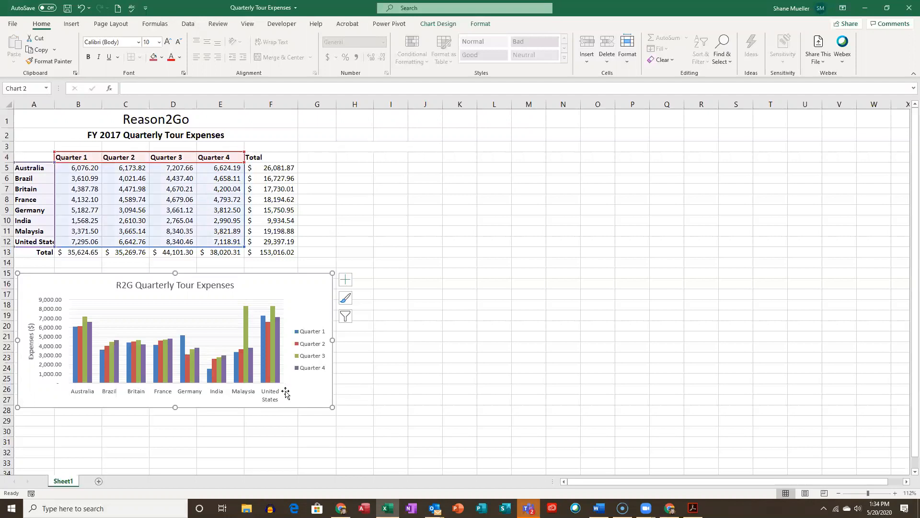
{"action": "left_click", "coordinate": [275, 395]}
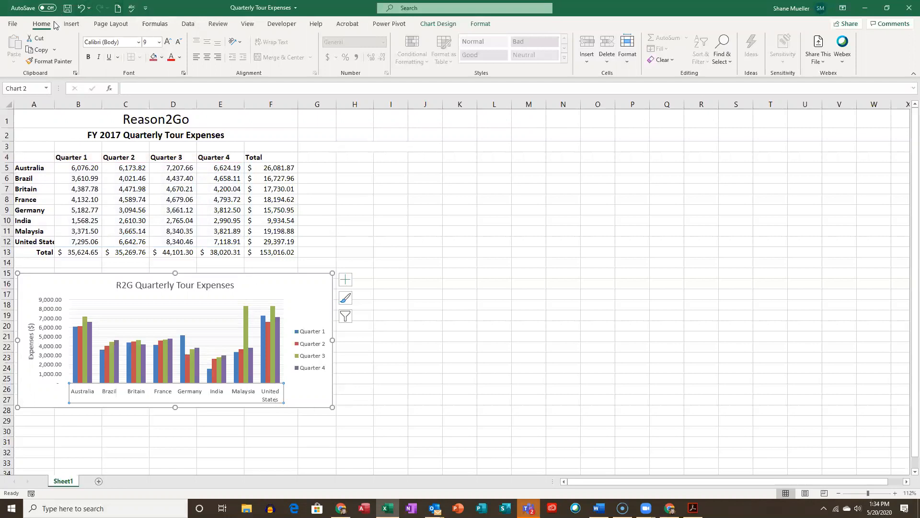
{"action": "left_click", "coordinate": [159, 42]}
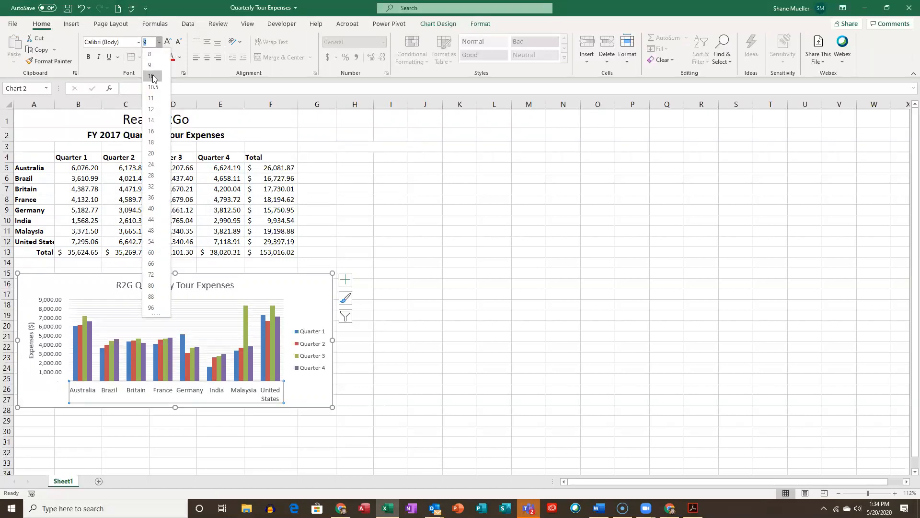
{"action": "left_click", "coordinate": [151, 76]}
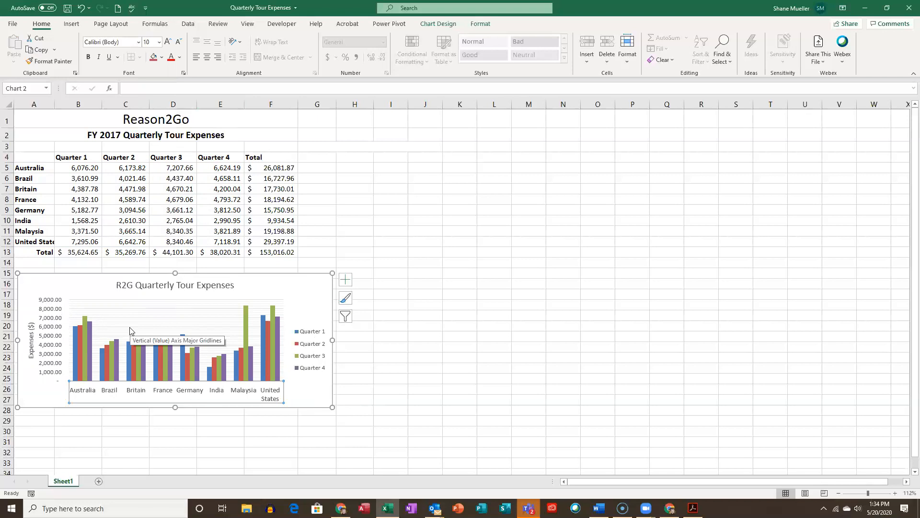
- Try hiding the chart's axes, restore them, and open the choices for individual axes
{"action": "left_click", "coordinate": [347, 282]}
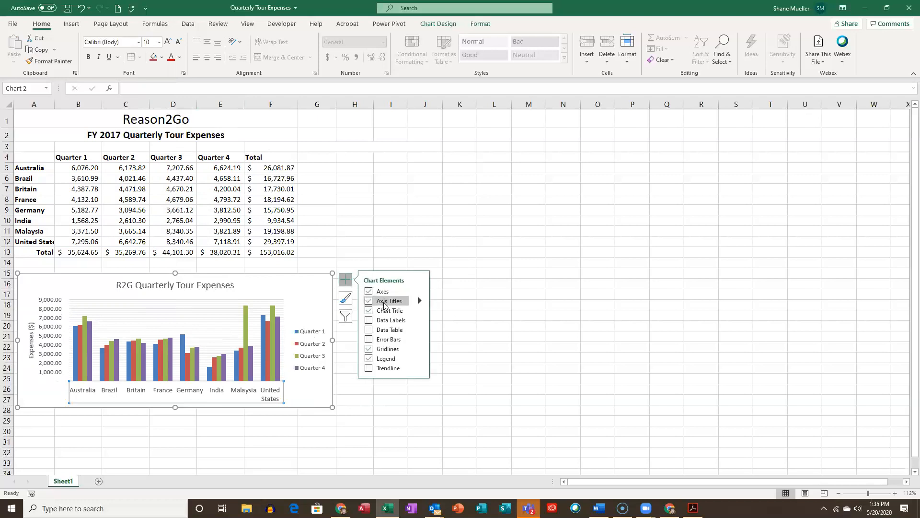
{"action": "mouse_move", "coordinate": [405, 291]}
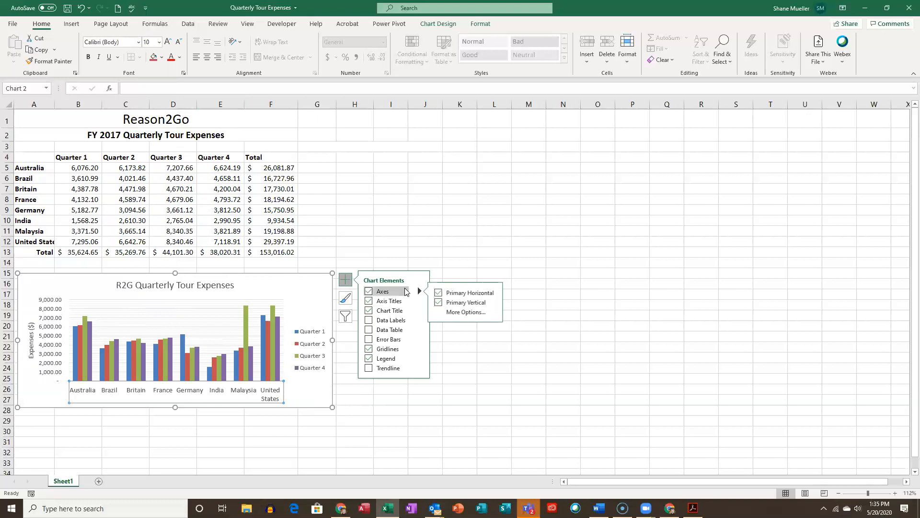
{"action": "left_click", "coordinate": [368, 292]}
{"action": "left_click", "coordinate": [369, 292]}
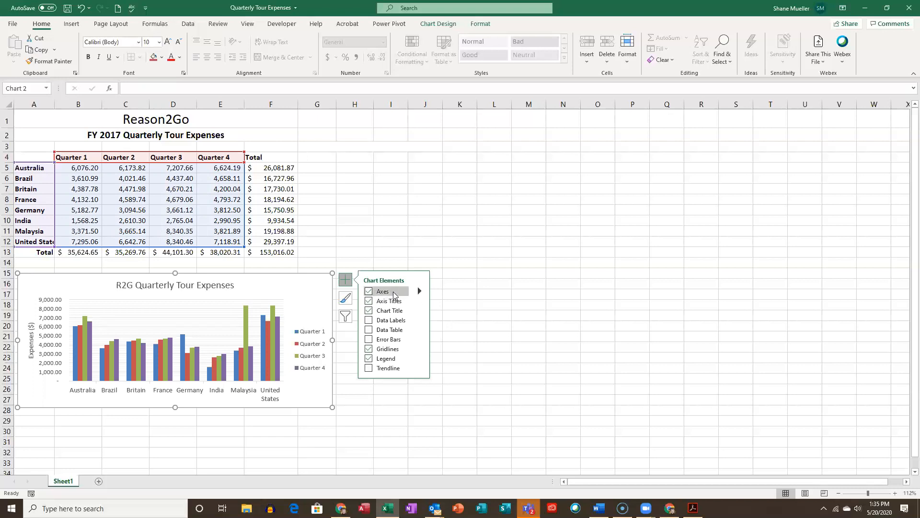
{"action": "left_click", "coordinate": [419, 290]}
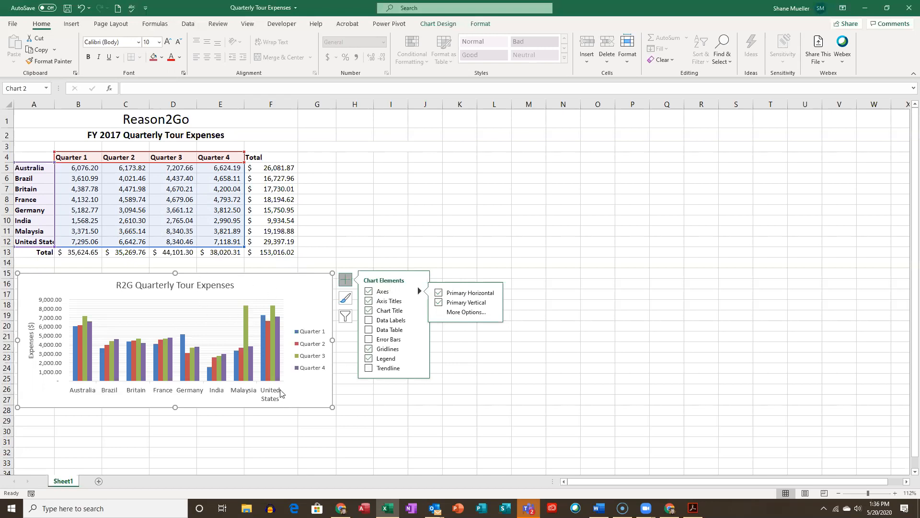
- Set the font size of the value labels on the vertical axis to 10
{"action": "mouse_move", "coordinate": [277, 380]}
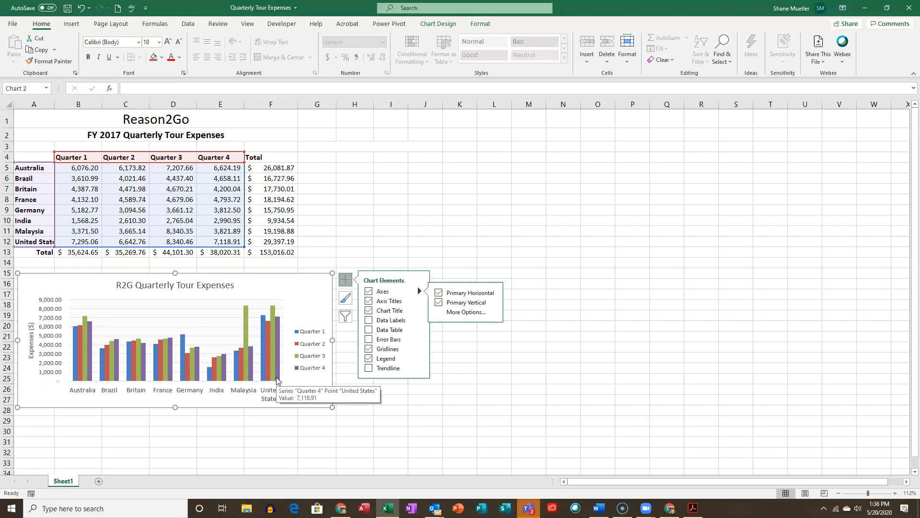
{"action": "left_click", "coordinate": [254, 392]}
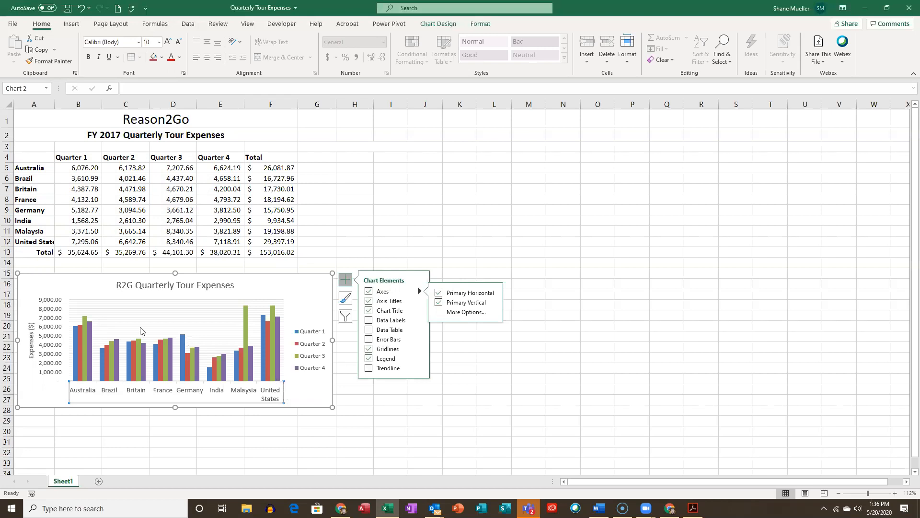
{"action": "left_click", "coordinate": [54, 317]}
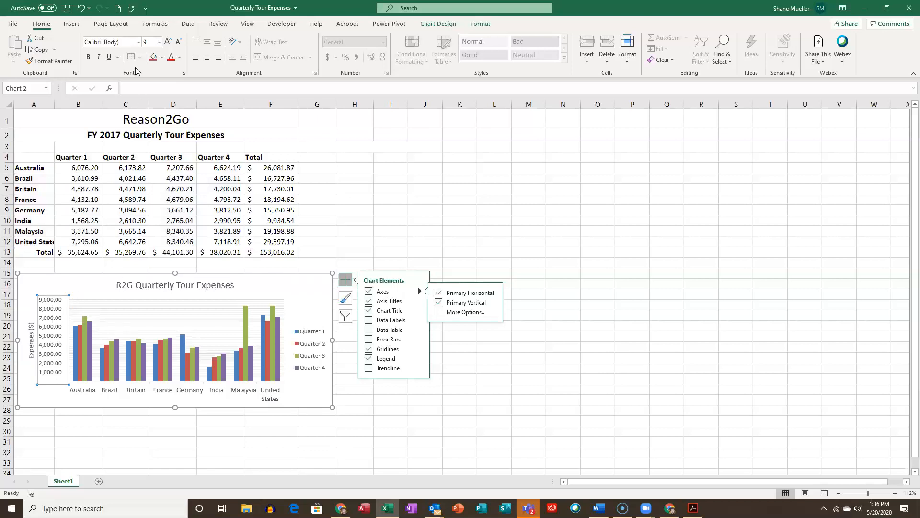
{"action": "left_click", "coordinate": [159, 42]}
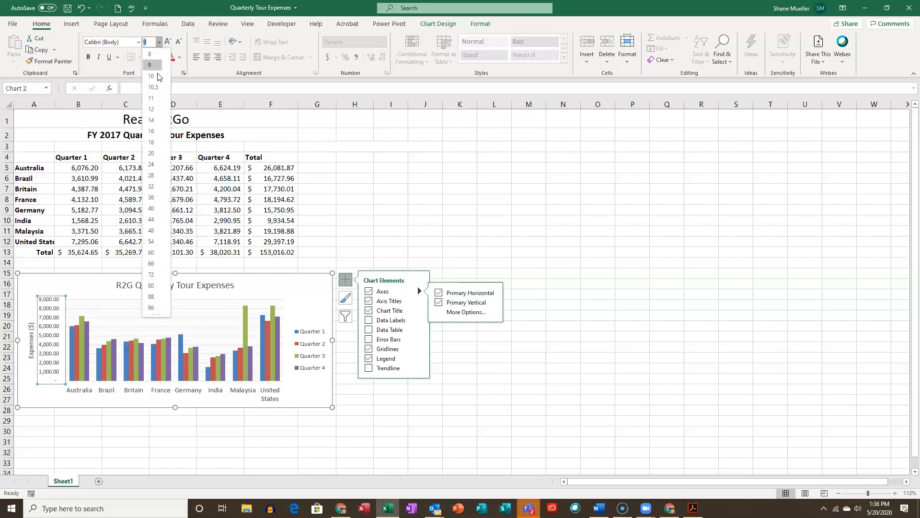
{"action": "left_click", "coordinate": [158, 77]}
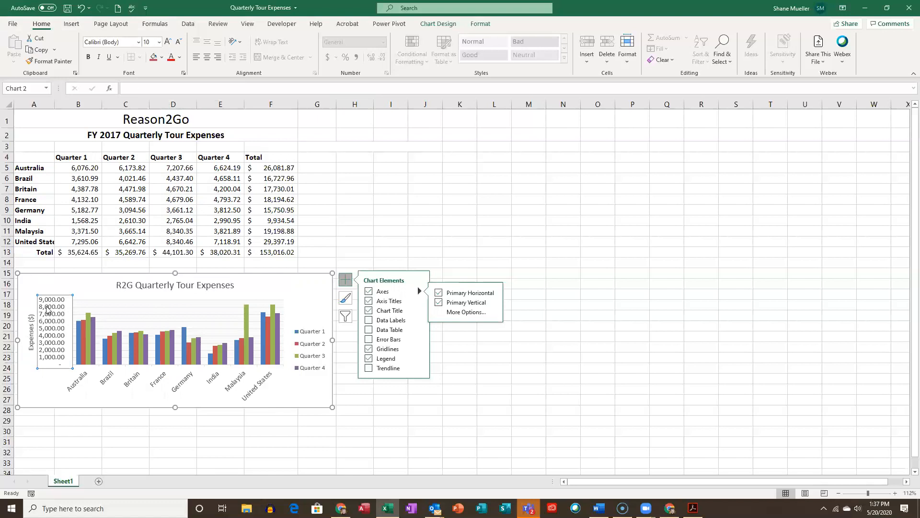
- Make the chart taller and wider, extending it down to about row 30 and across into column H
{"action": "left_click", "coordinate": [116, 380]}
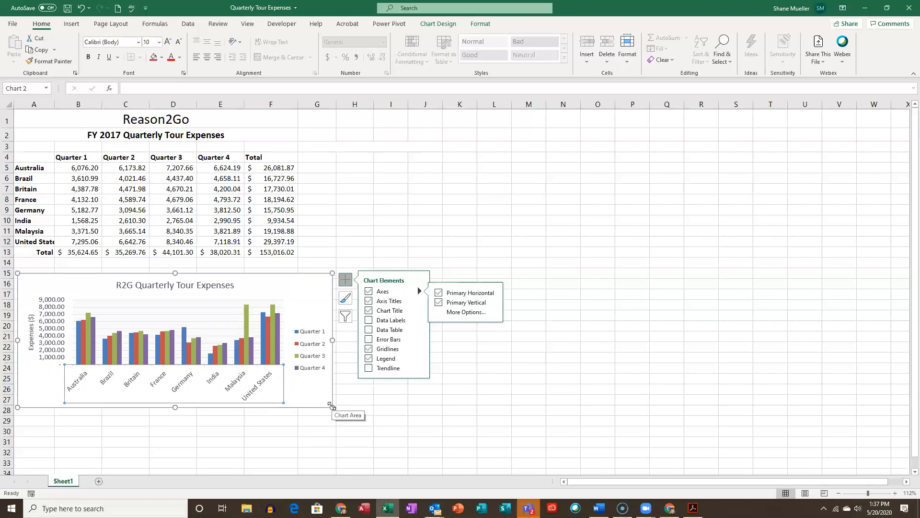
{"action": "left_click_drag", "start_coordinate": [332, 406], "coordinate": [307, 430]}
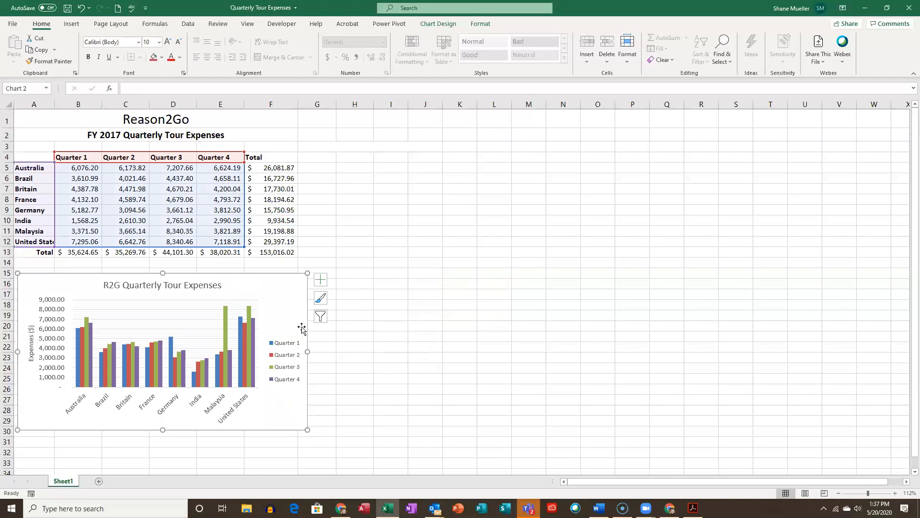
{"action": "left_click_drag", "start_coordinate": [311, 352], "coordinate": [335, 352]}
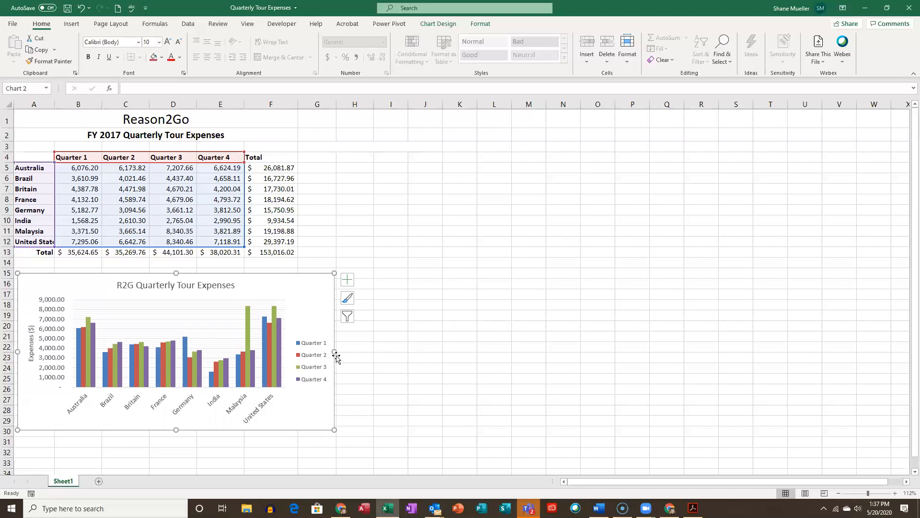
{"action": "left_click_drag", "start_coordinate": [334, 352], "coordinate": [365, 352]}
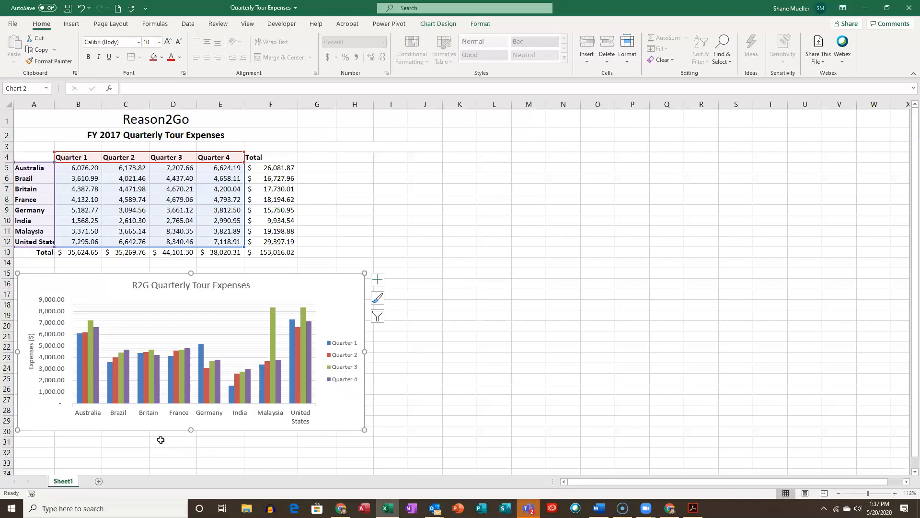
- Select the word "Expenses" in the chart title and look through the title's formatting choices
{"action": "left_click", "coordinate": [224, 286]}
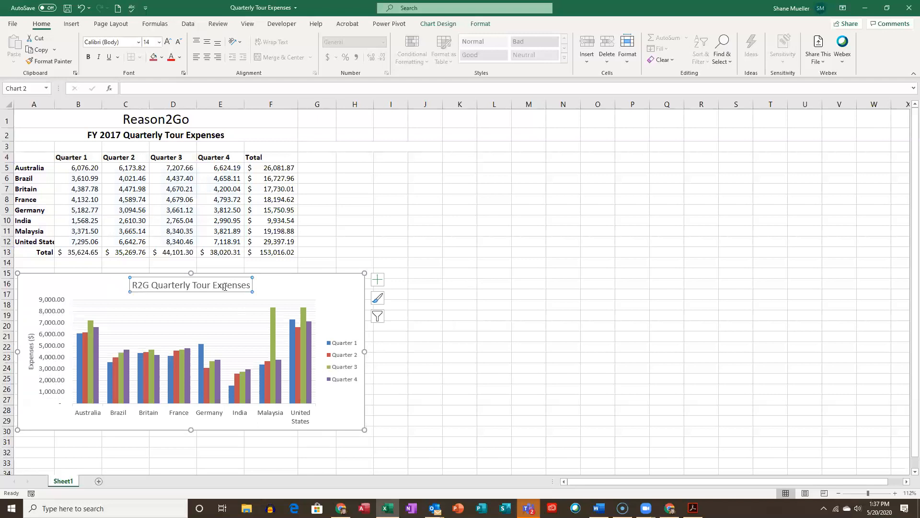
{"action": "right_click", "coordinate": [225, 287]}
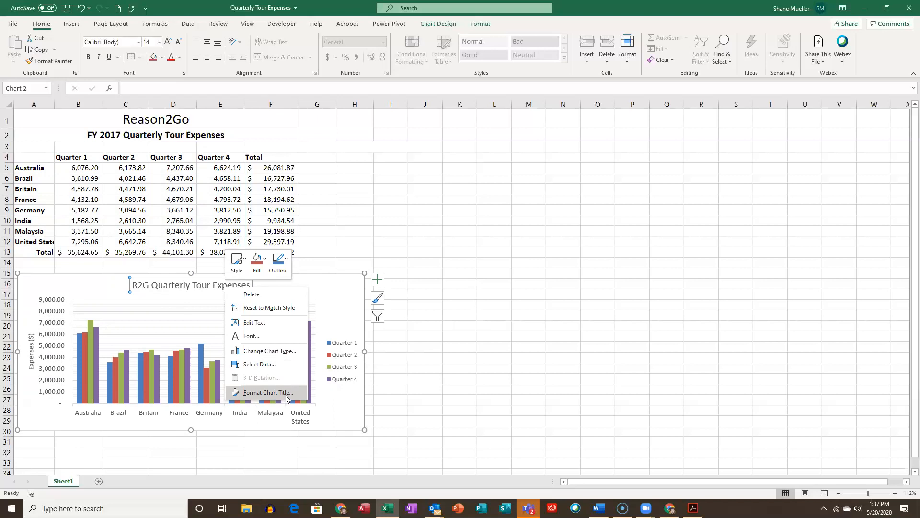
{"action": "left_click", "coordinate": [180, 286]}
{"action": "left_click", "coordinate": [180, 286]}
{"action": "double_click", "coordinate": [201, 286]}
{"action": "left_click", "coordinate": [249, 286]}
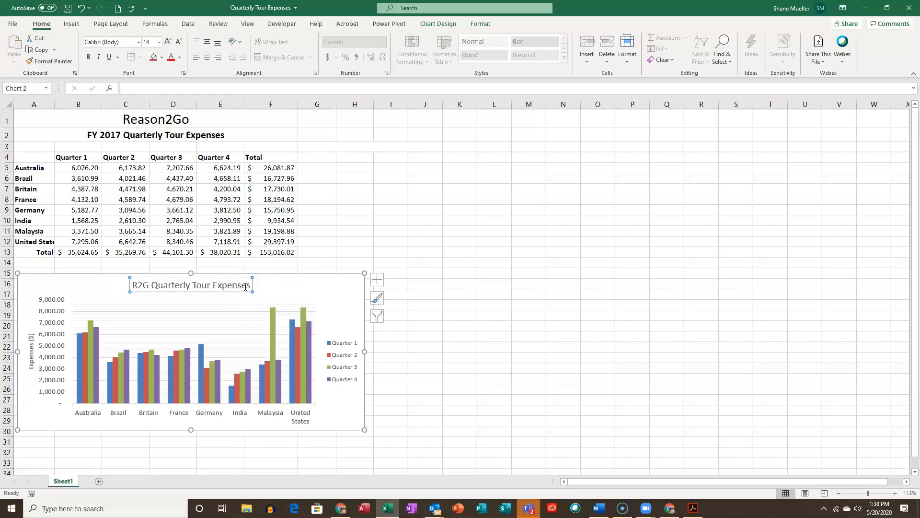
{"action": "double_click", "coordinate": [245, 286]}
{"action": "right_click", "coordinate": [164, 287]}
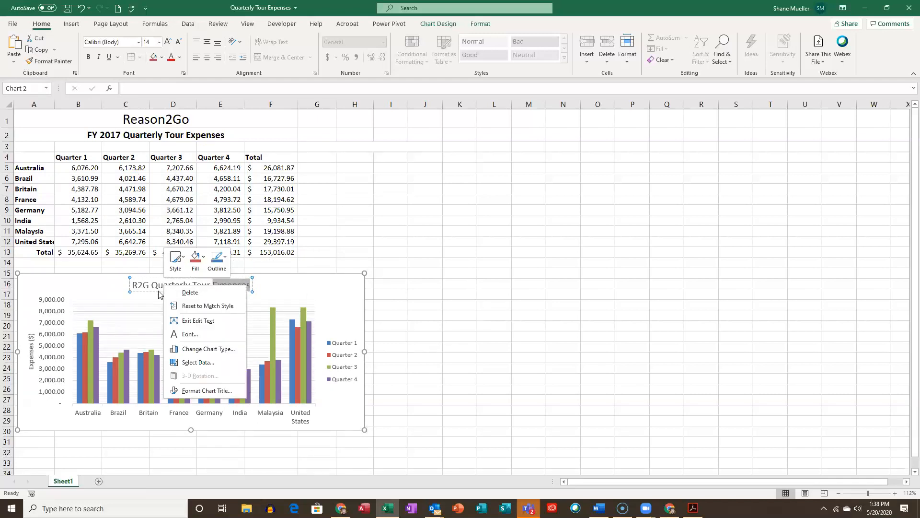
- Open the additional formatting options for the chart title
{"action": "left_click", "coordinate": [314, 10]}
{"action": "left_click", "coordinate": [438, 24]}
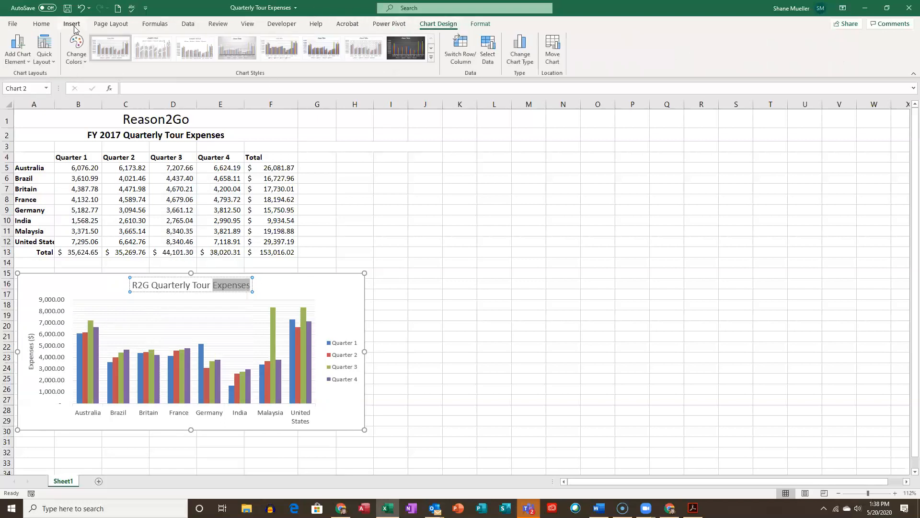
{"action": "left_click", "coordinate": [31, 62]}
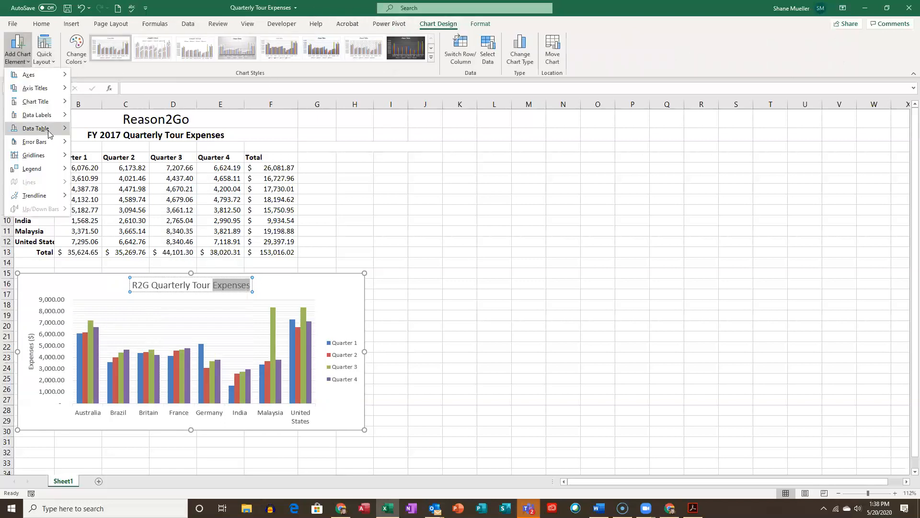
{"action": "mouse_move", "coordinate": [52, 104]}
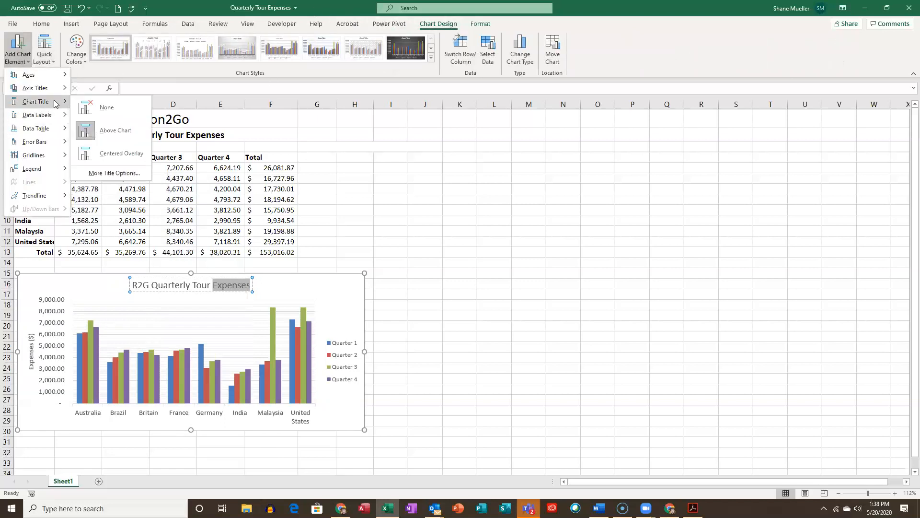
{"action": "left_click", "coordinate": [125, 177]}
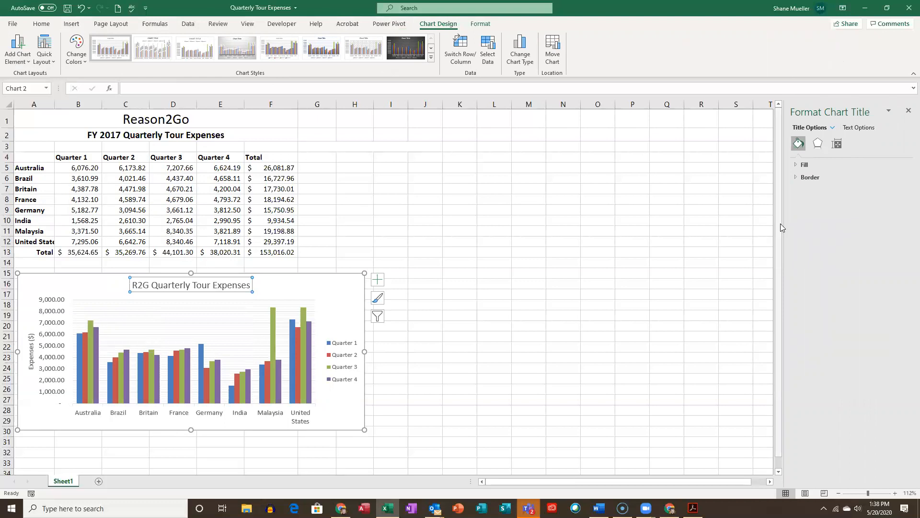
- Reopen the chart title's formatting options and look over both its text options and its title options
{"action": "right_click", "coordinate": [229, 289]}
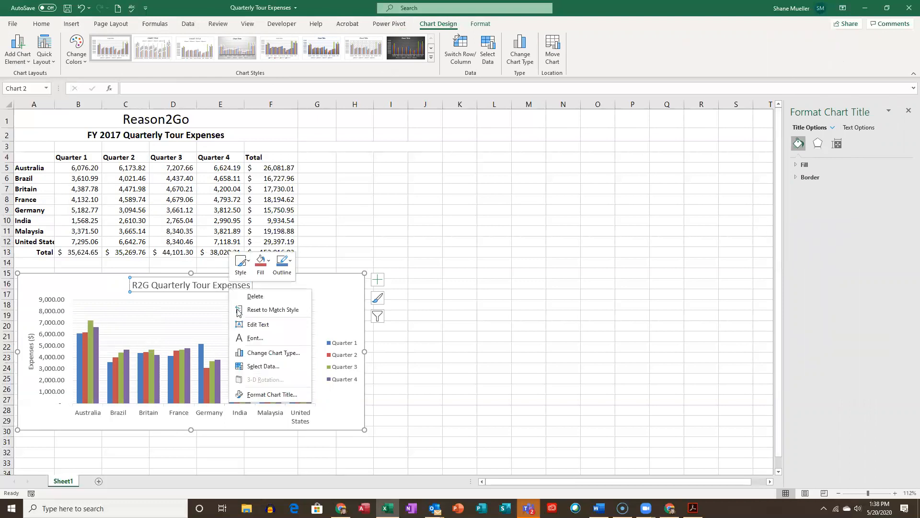
{"action": "left_click", "coordinate": [288, 395]}
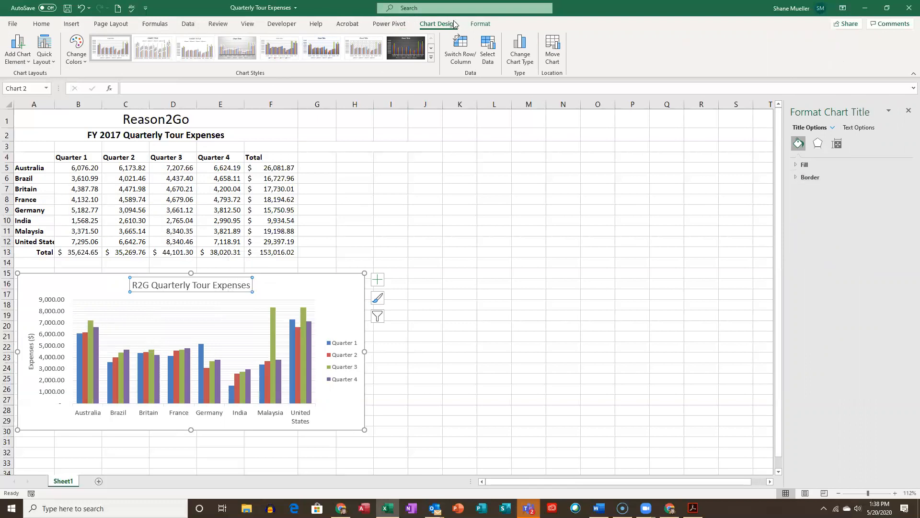
{"action": "left_click", "coordinate": [30, 64]}
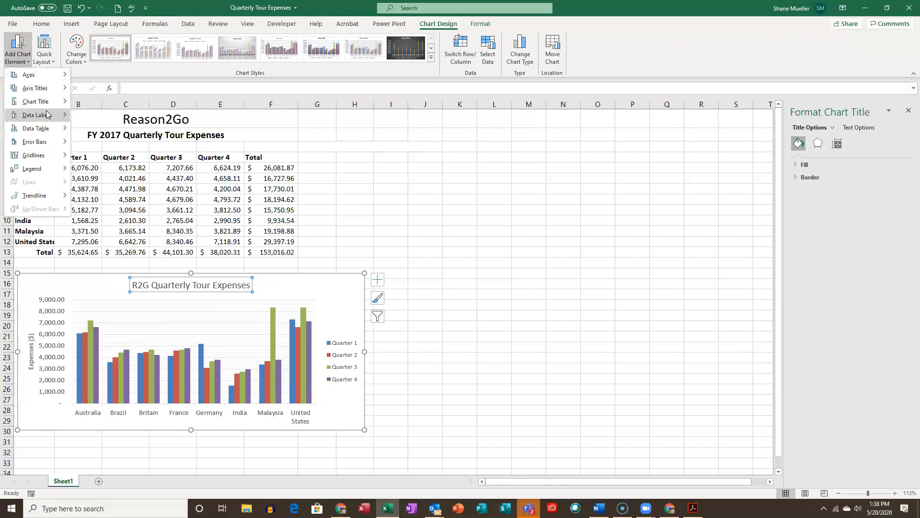
{"action": "mouse_move", "coordinate": [52, 105]}
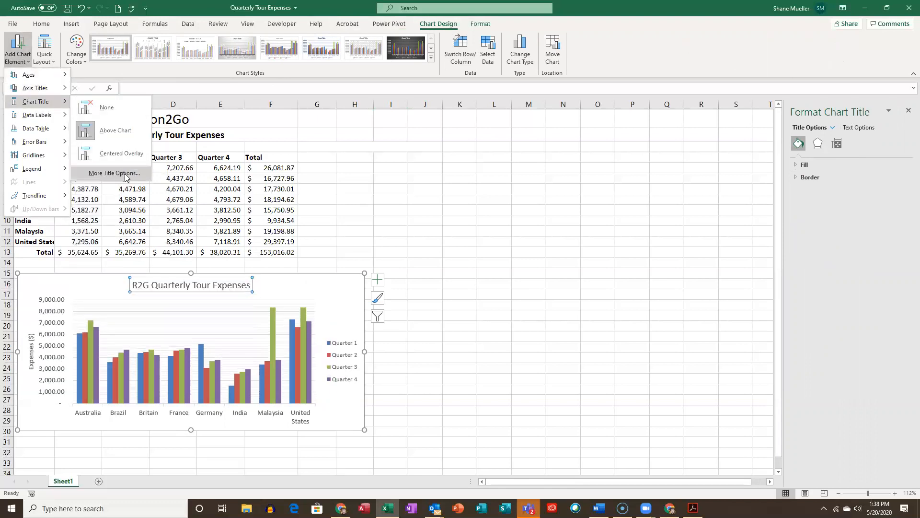
{"action": "left_click", "coordinate": [114, 173]}
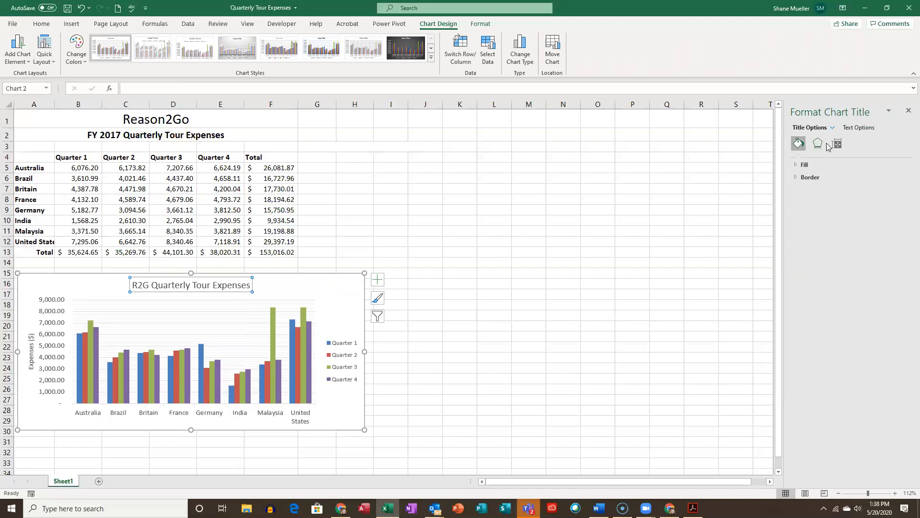
{"action": "left_click", "coordinate": [859, 128]}
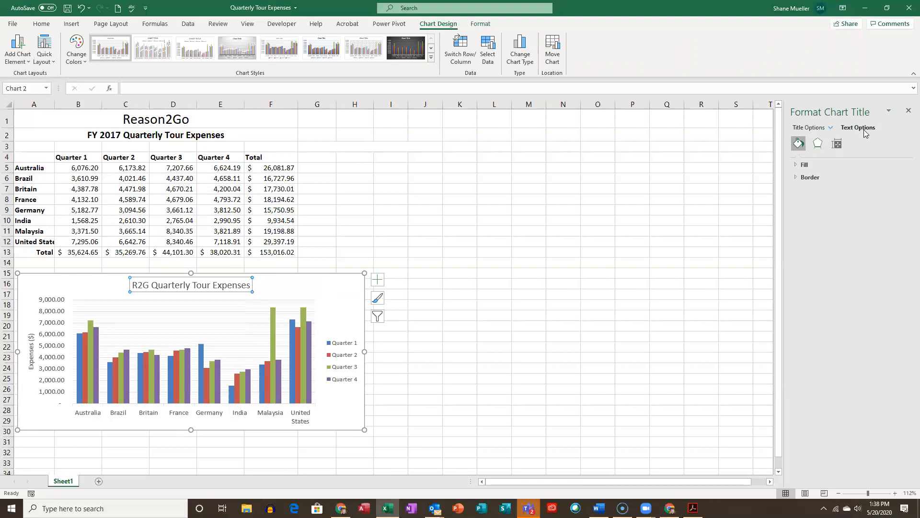
{"action": "left_click", "coordinate": [812, 129]}
- Try a gradient fill of type Radial on the chart title and look through the preset gradients and directions
{"action": "left_click", "coordinate": [797, 166]}
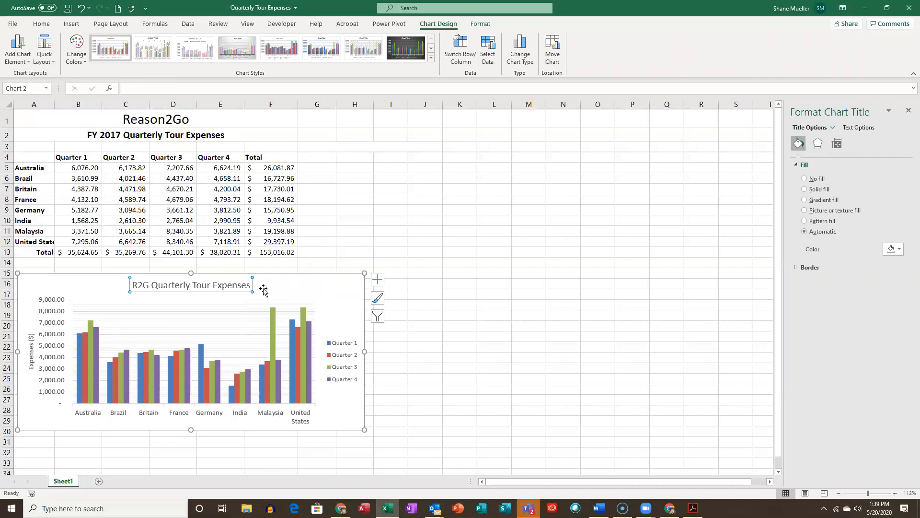
{"action": "left_click", "coordinate": [804, 200]}
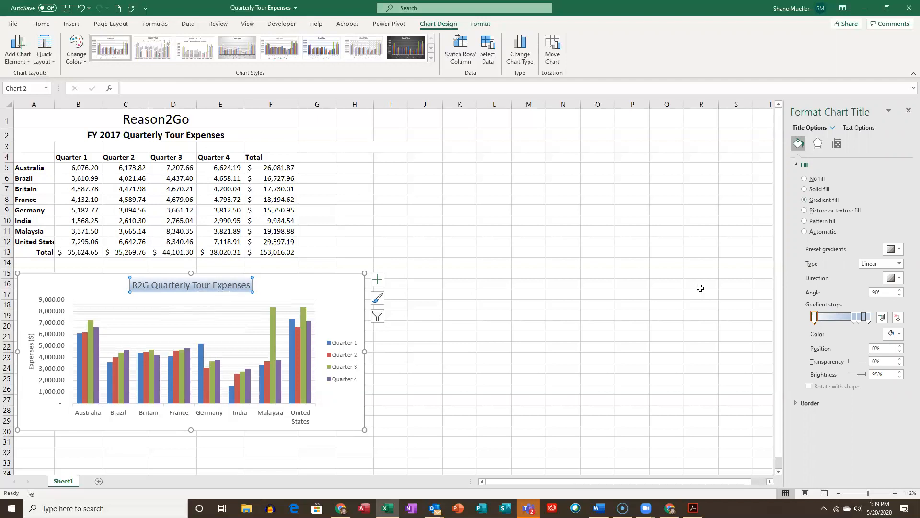
{"action": "left_click", "coordinate": [901, 250]}
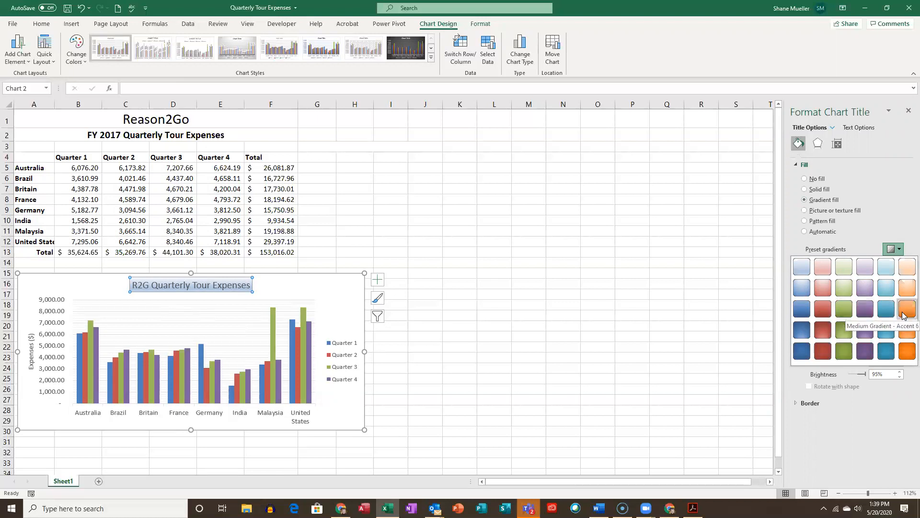
{"action": "left_click", "coordinate": [901, 250]}
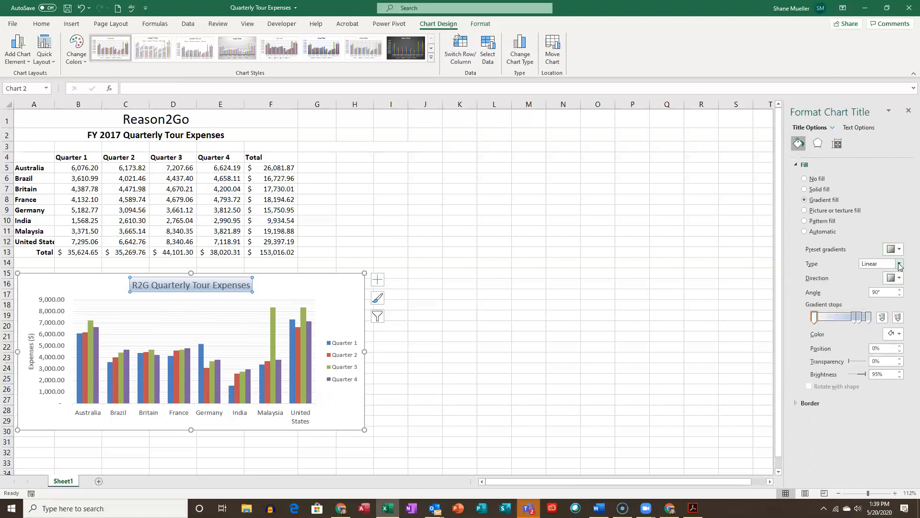
{"action": "left_click", "coordinate": [900, 264]}
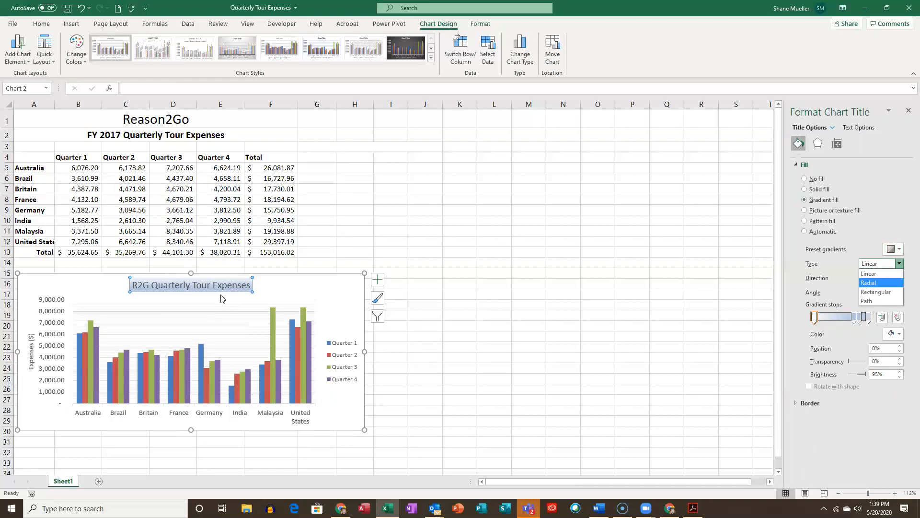
{"action": "left_click", "coordinate": [874, 284]}
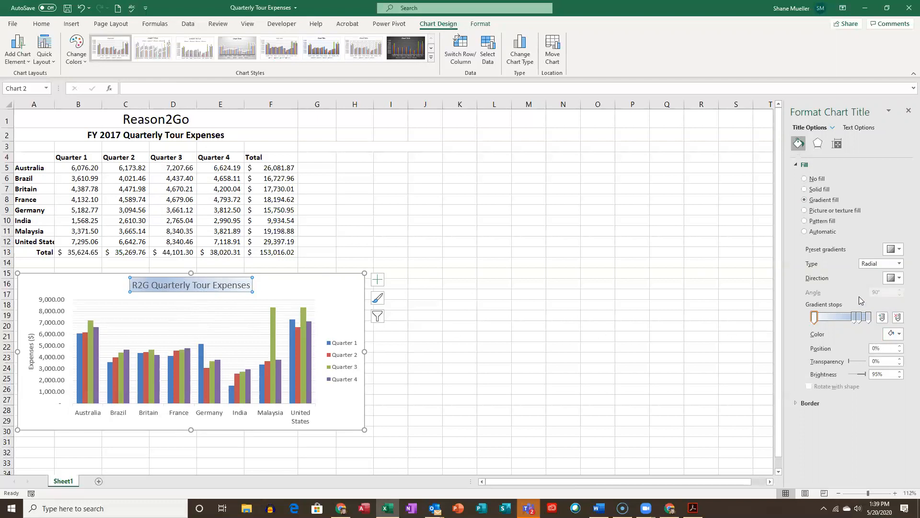
{"action": "left_click", "coordinate": [896, 278]}
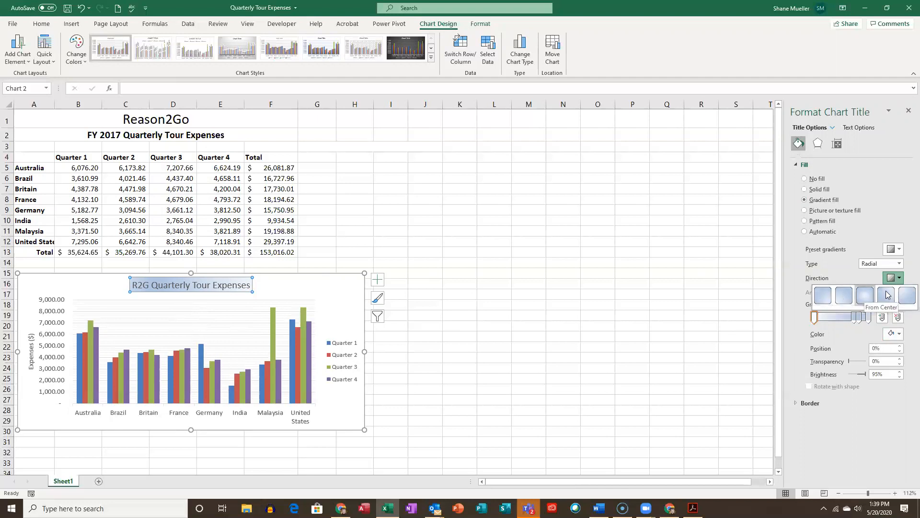
{"action": "left_click", "coordinate": [900, 281]}
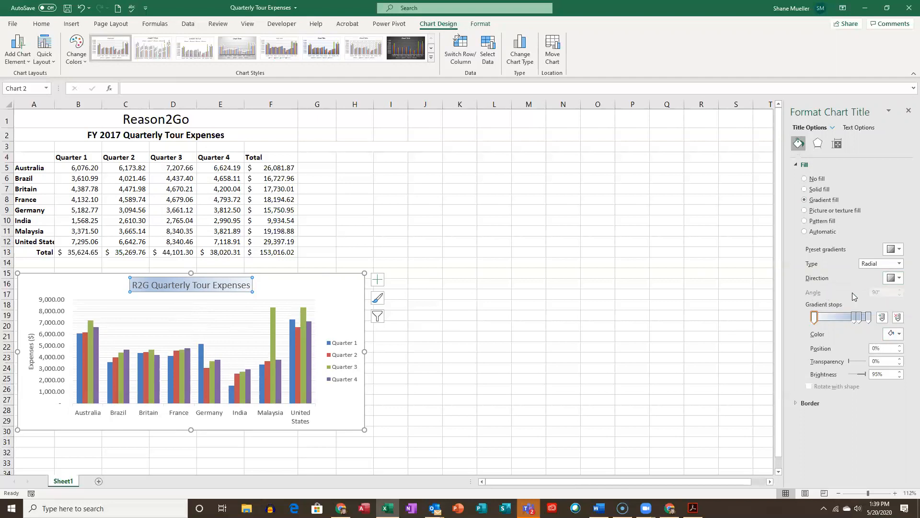
- Try texture fills on the chart title, first Water droplets and a grey-white marble texture after it
{"action": "left_click", "coordinate": [806, 211]}
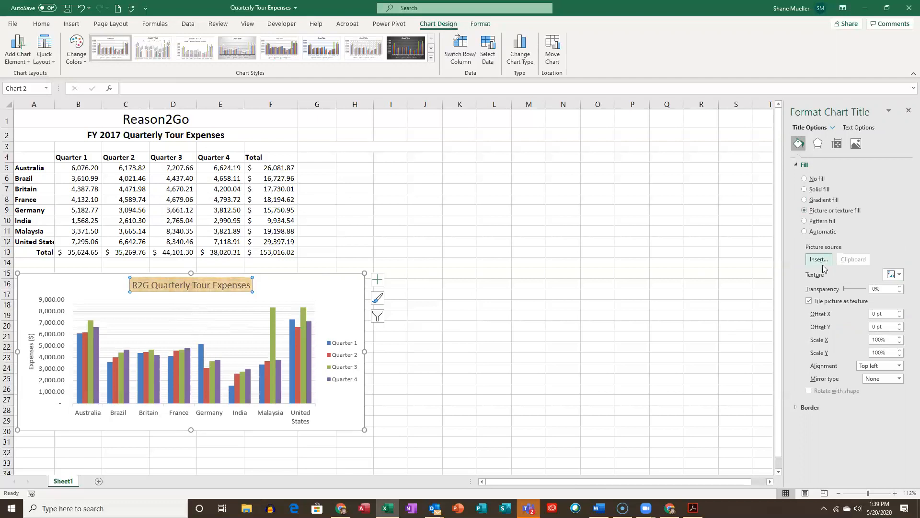
{"action": "left_click", "coordinate": [897, 276]}
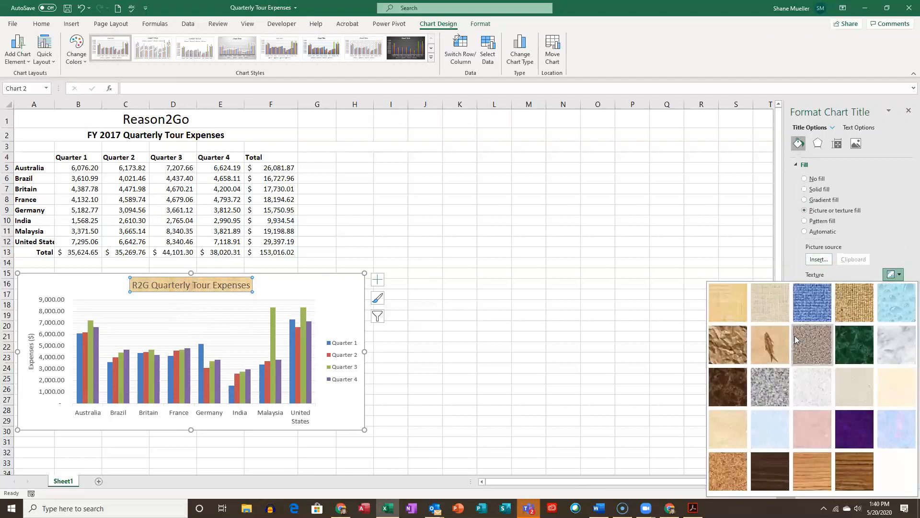
{"action": "left_click", "coordinate": [895, 304]}
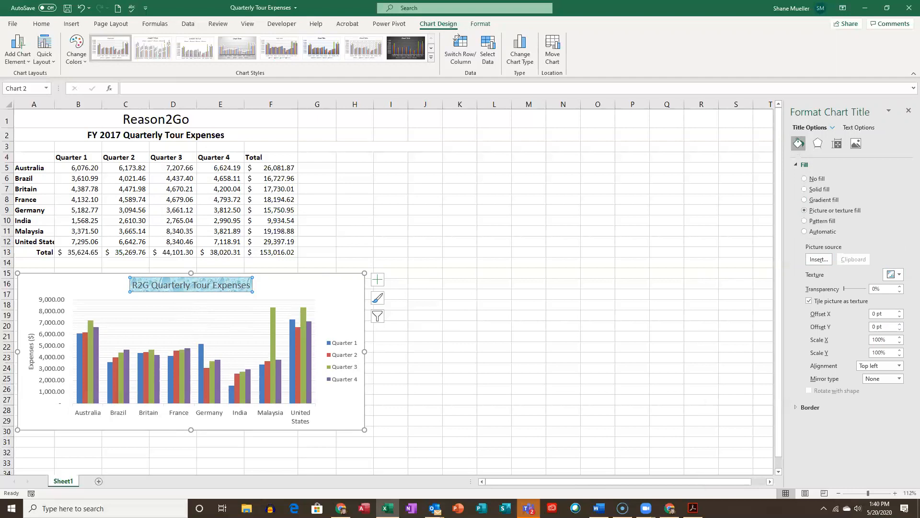
{"action": "left_click", "coordinate": [898, 276]}
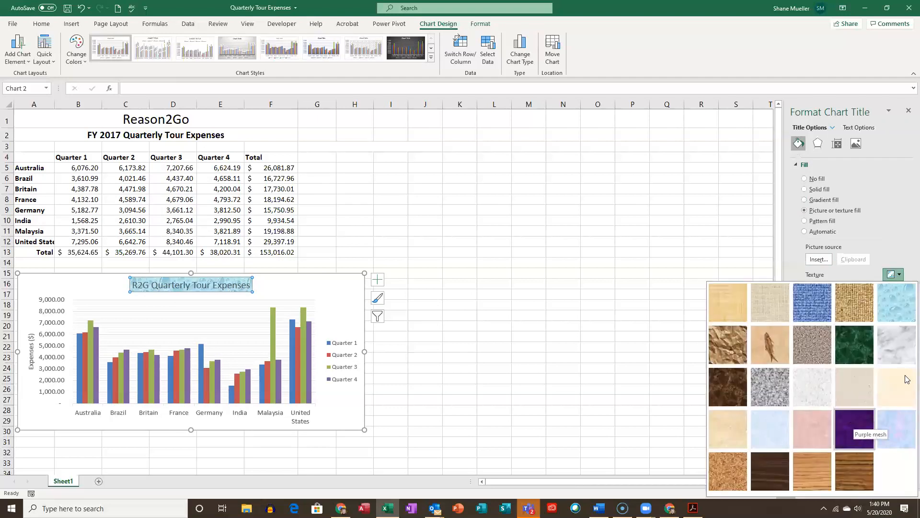
{"action": "left_click", "coordinate": [899, 354]}
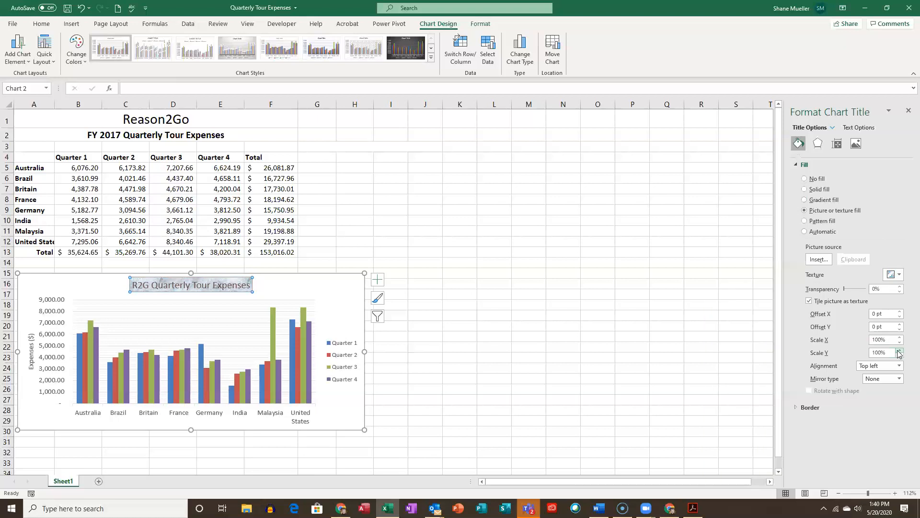
- Fill the chart title's background with the preset gradient Light Gradient - Accent 1
{"action": "left_click", "coordinate": [804, 201]}
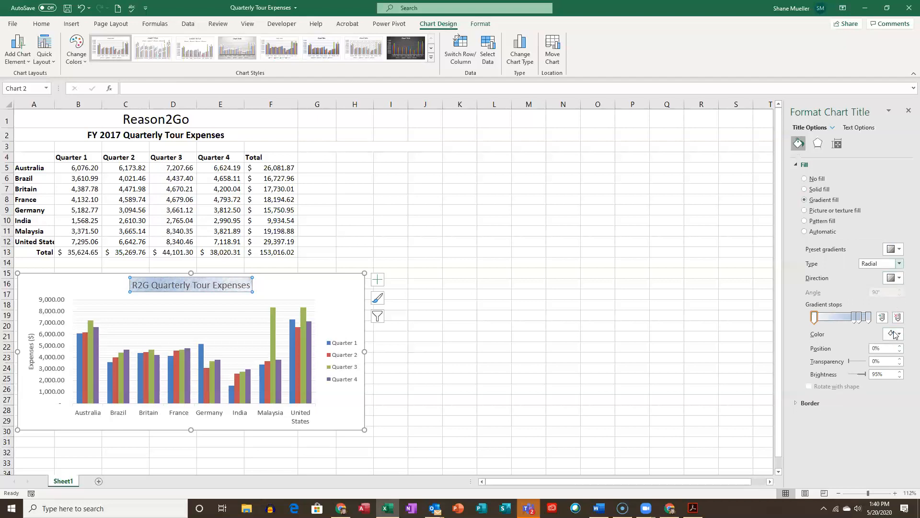
{"action": "left_click", "coordinate": [898, 249]}
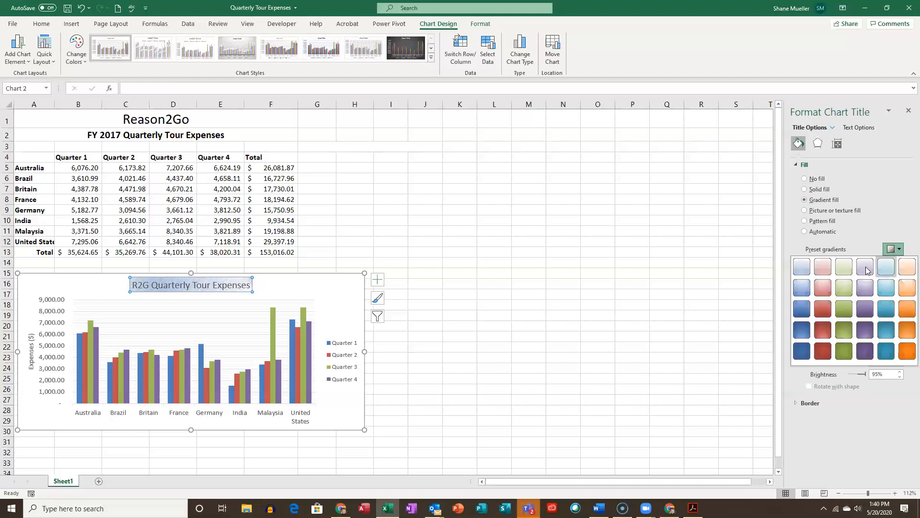
{"action": "left_click", "coordinate": [803, 270]}
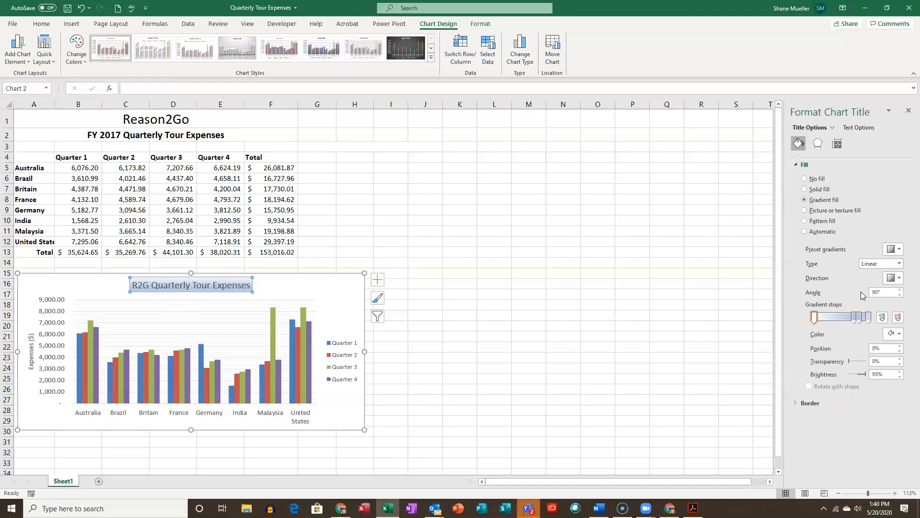
{"action": "left_click", "coordinate": [796, 166]}
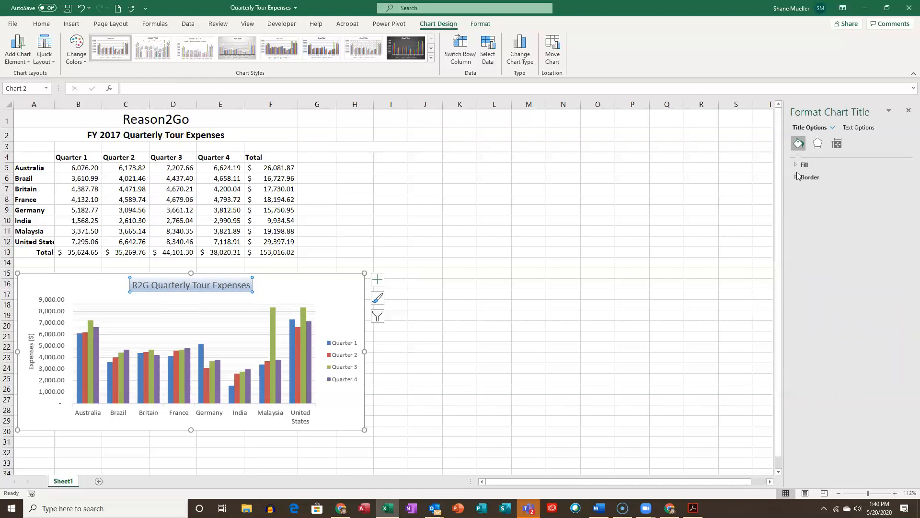
- Give the chart title a solid line border, check it with the chart deselected, and reselect the title
{"action": "left_click", "coordinate": [796, 177]}
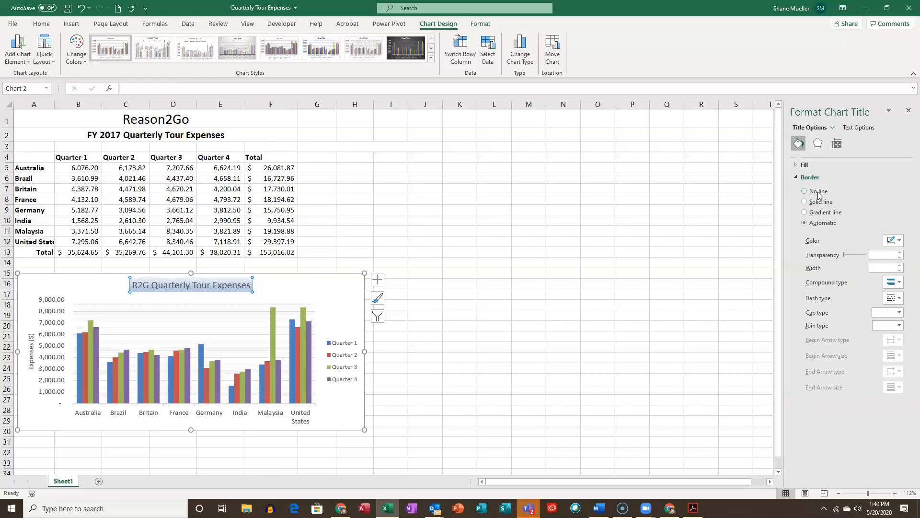
{"action": "left_click", "coordinate": [805, 201]}
{"action": "left_click", "coordinate": [465, 335]}
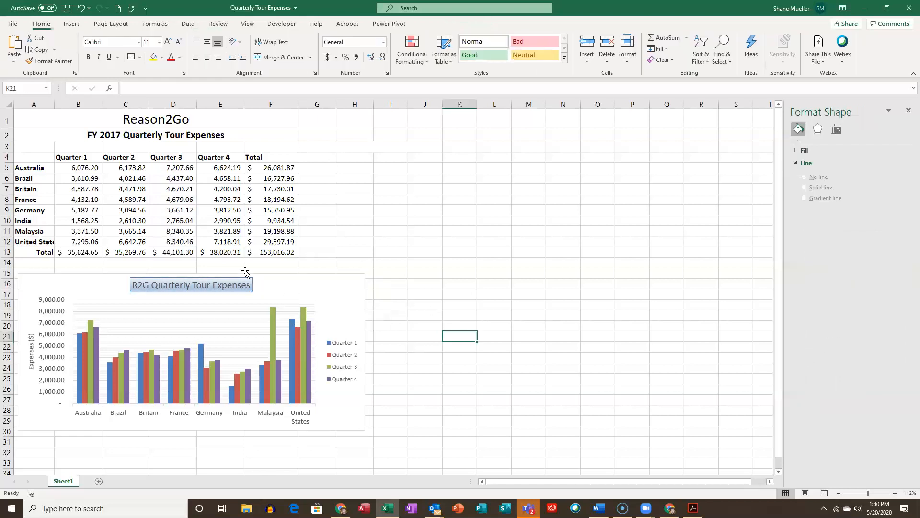
{"action": "left_click", "coordinate": [216, 288]}
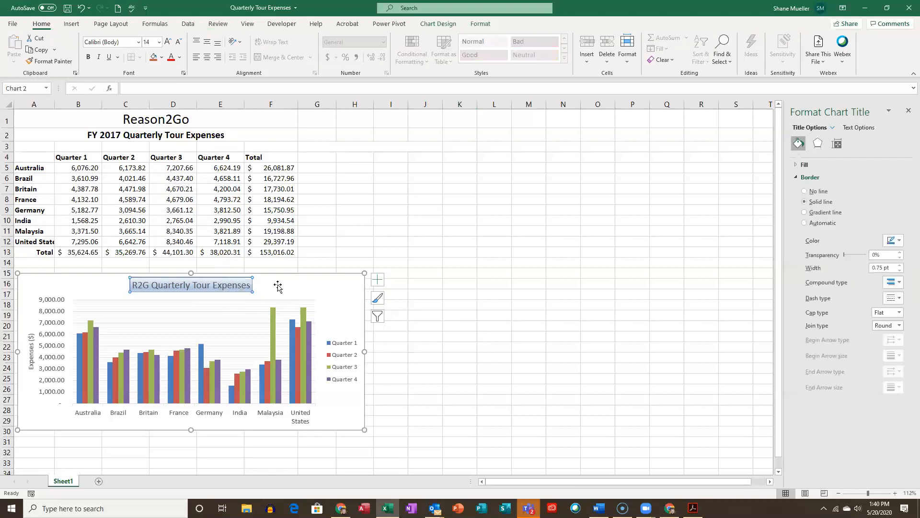
- Set the chart title's border colour to Black, Text 1 and increase the border's line width
{"action": "left_click", "coordinate": [900, 241]}
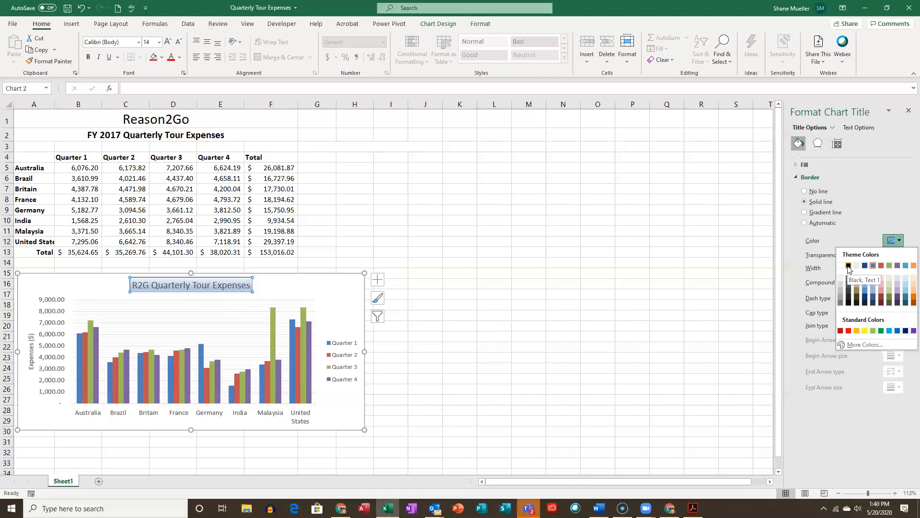
{"action": "left_click", "coordinate": [848, 266]}
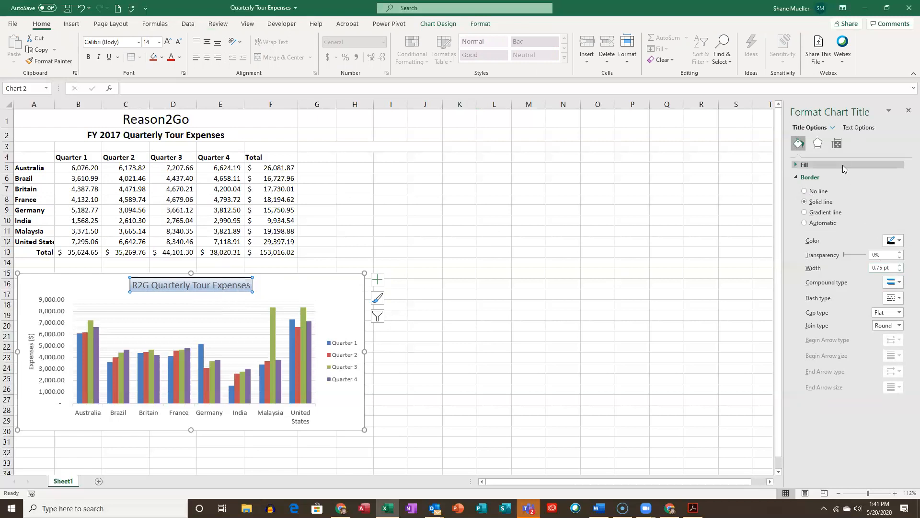
{"action": "left_click", "coordinate": [900, 266]}
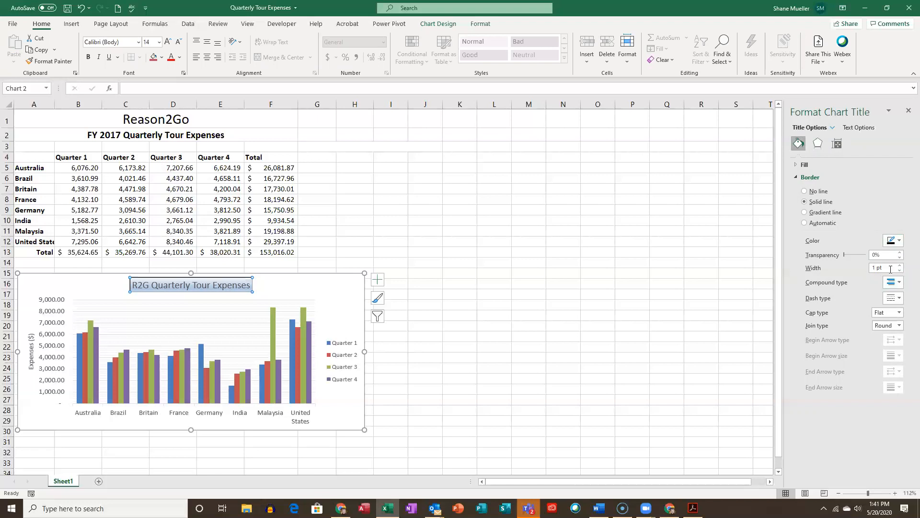
- Apply the outer shadow preset Offset: Bottom Right to the chart title, deselect the chart, and save the workbook
{"action": "left_click", "coordinate": [818, 145]}
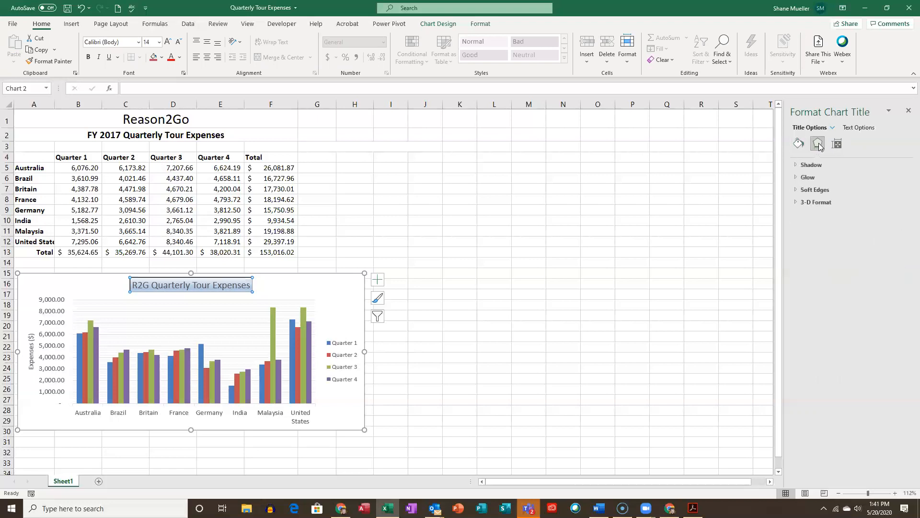
{"action": "left_click", "coordinate": [798, 166]}
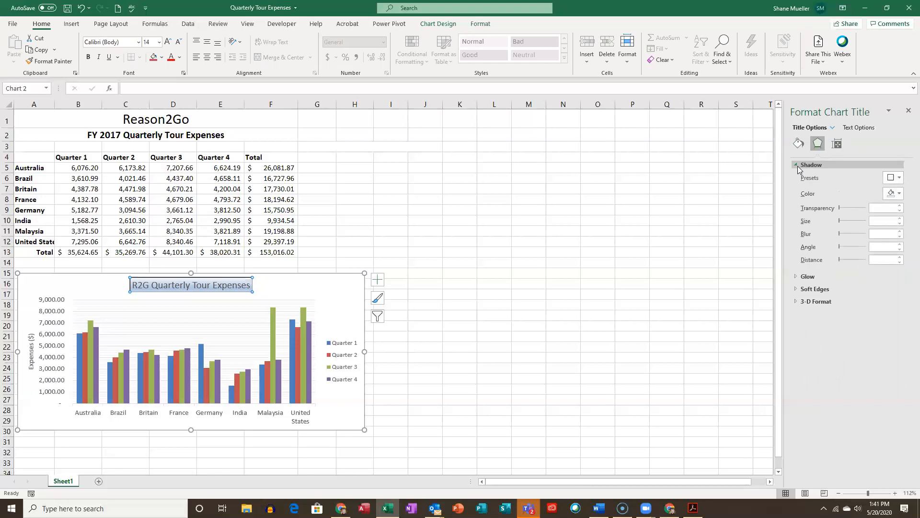
{"action": "left_click", "coordinate": [898, 179]}
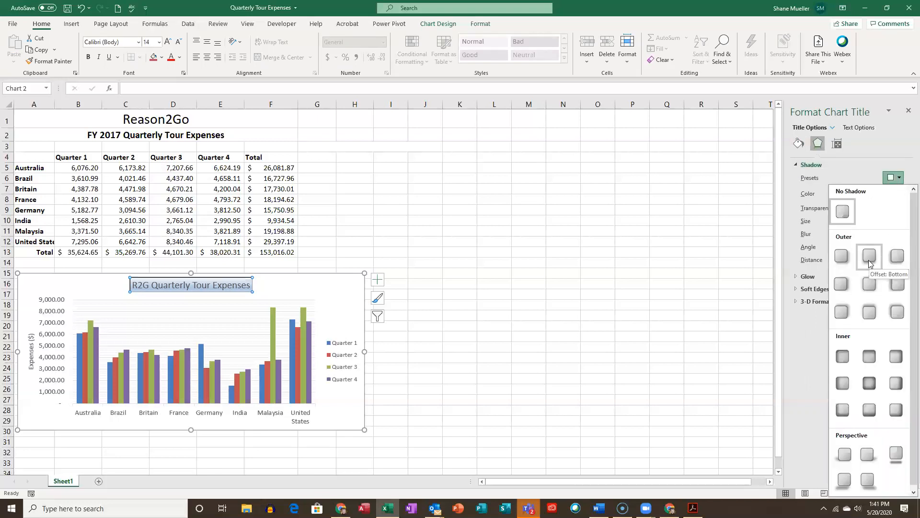
{"action": "left_click", "coordinate": [843, 257]}
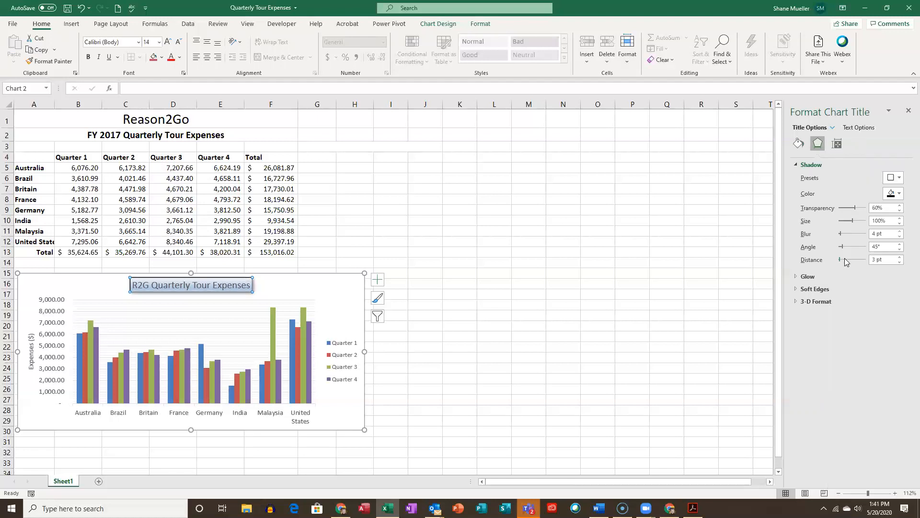
{"action": "left_click", "coordinate": [429, 309]}
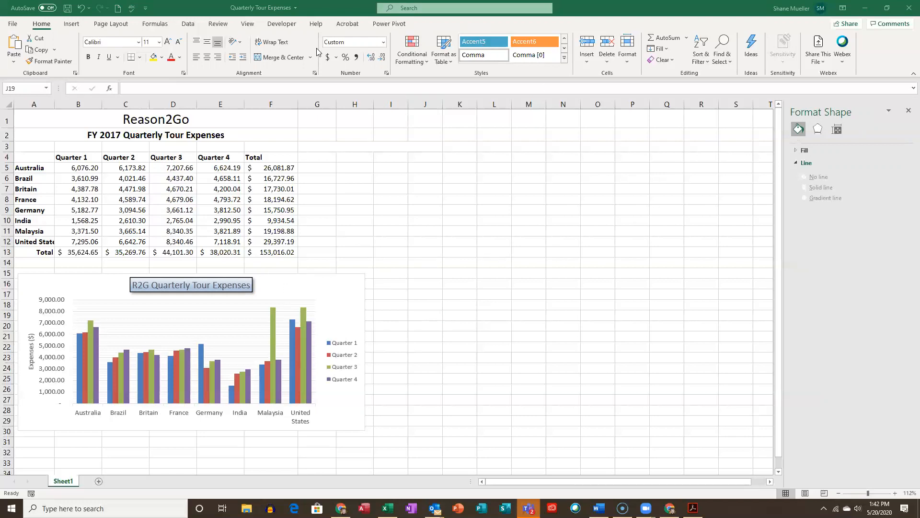
{"action": "left_click", "coordinate": [68, 10]}
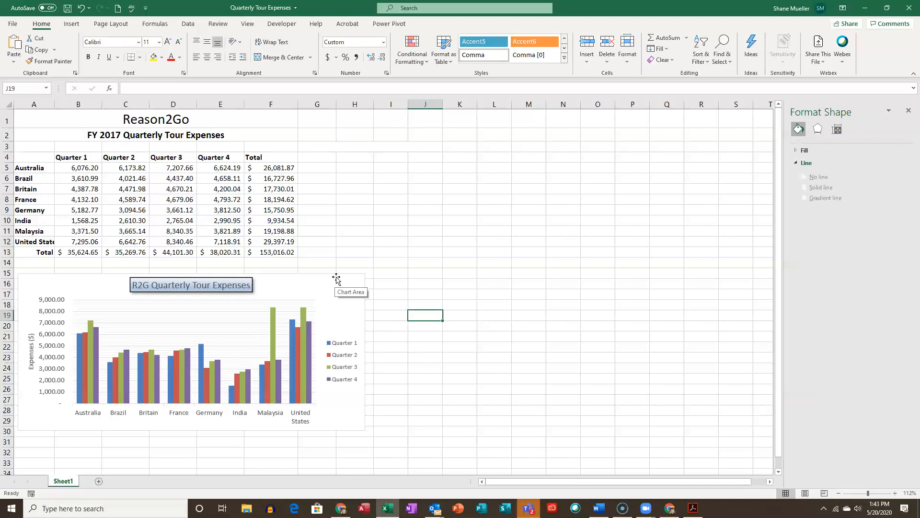
- Preview the colorful and monochromatic color palettes on the whole chart, and close the gallery without choosing one
{"action": "left_click", "coordinate": [361, 280]}
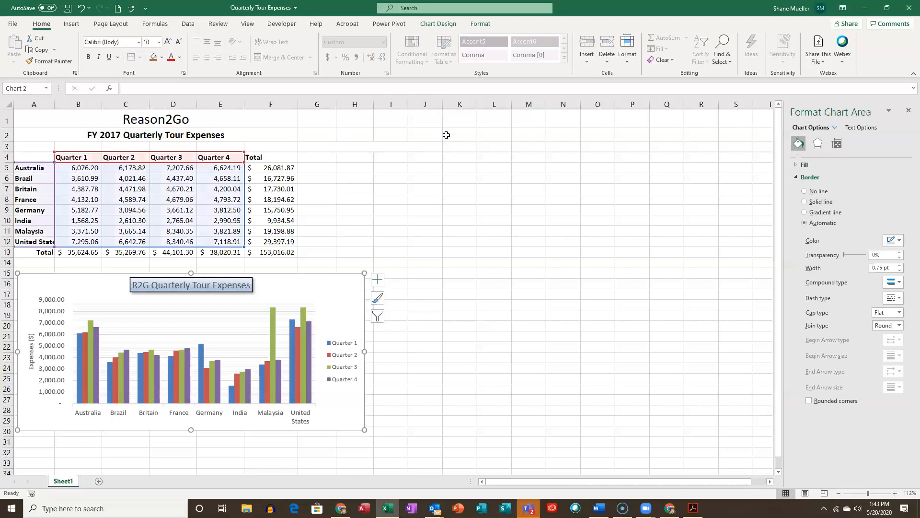
{"action": "left_click", "coordinate": [453, 25]}
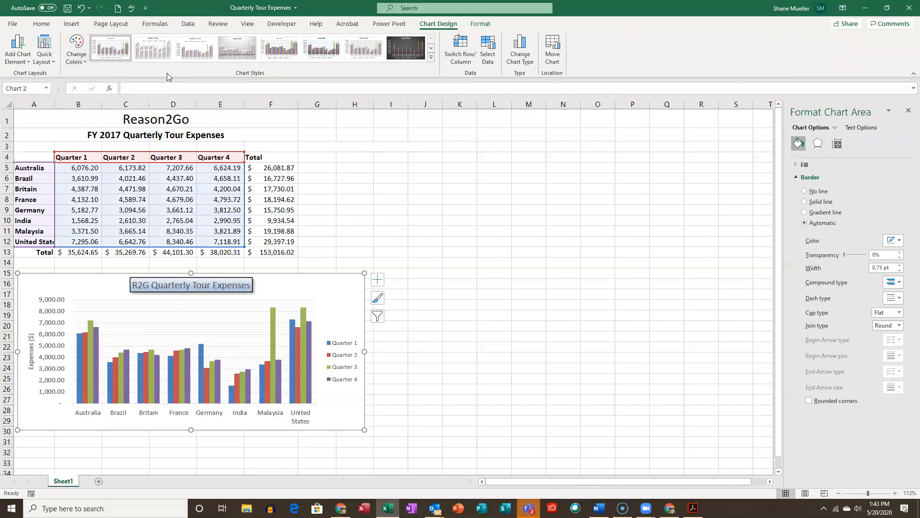
{"action": "left_click", "coordinate": [81, 61]}
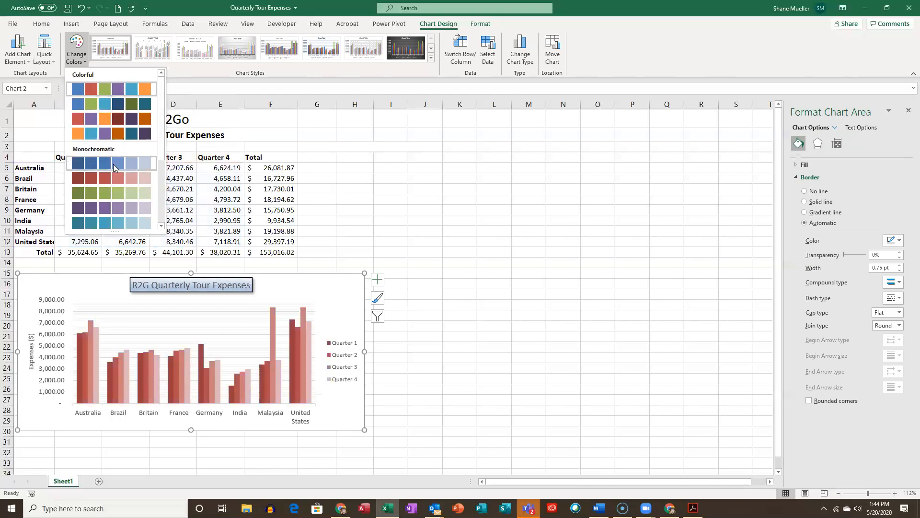
{"action": "scroll", "coordinate": [117, 165], "scroll_direction": "down", "scroll_amount": 3}
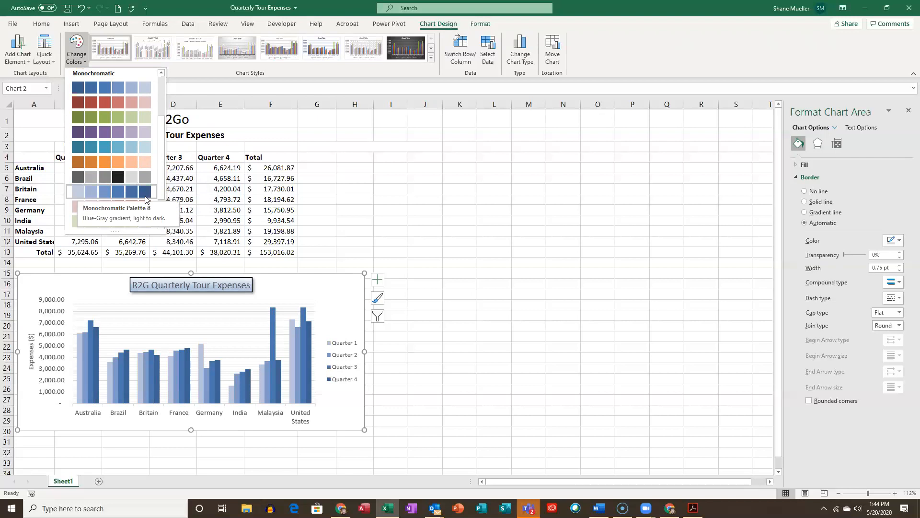
{"action": "scroll", "coordinate": [126, 110], "scroll_direction": "up", "scroll_amount": 2}
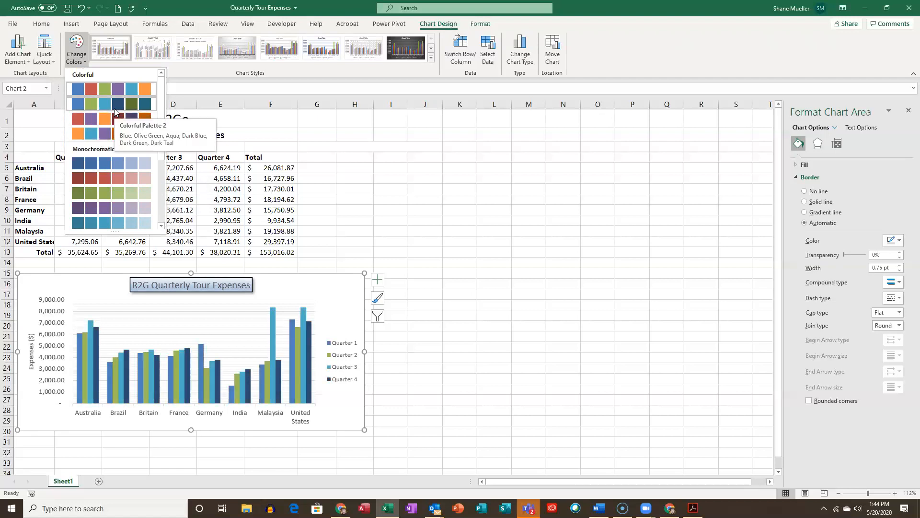
{"action": "left_click", "coordinate": [344, 224]}
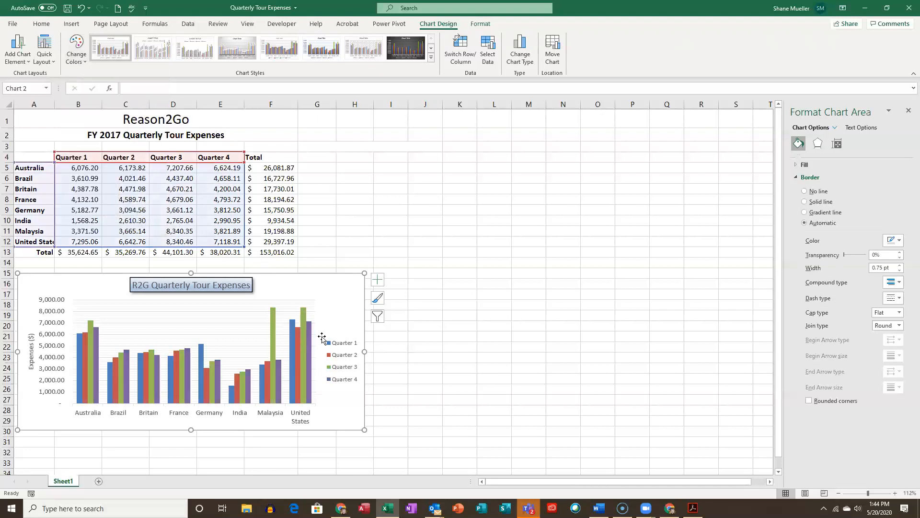
- Fill the Quarter 4 data series with a darker orange theme color
{"action": "mouse_move", "coordinate": [309, 354]}
{"action": "mouse_move", "coordinate": [311, 334]}
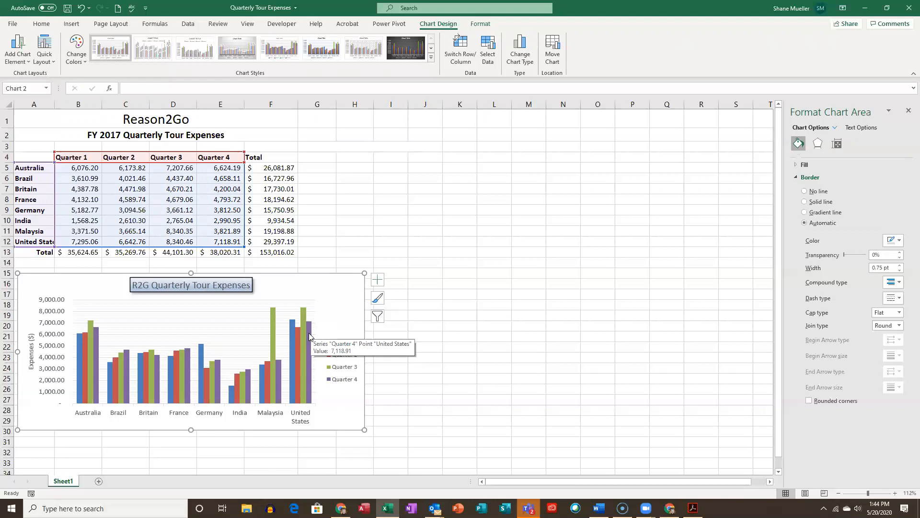
{"action": "left_click", "coordinate": [310, 335]}
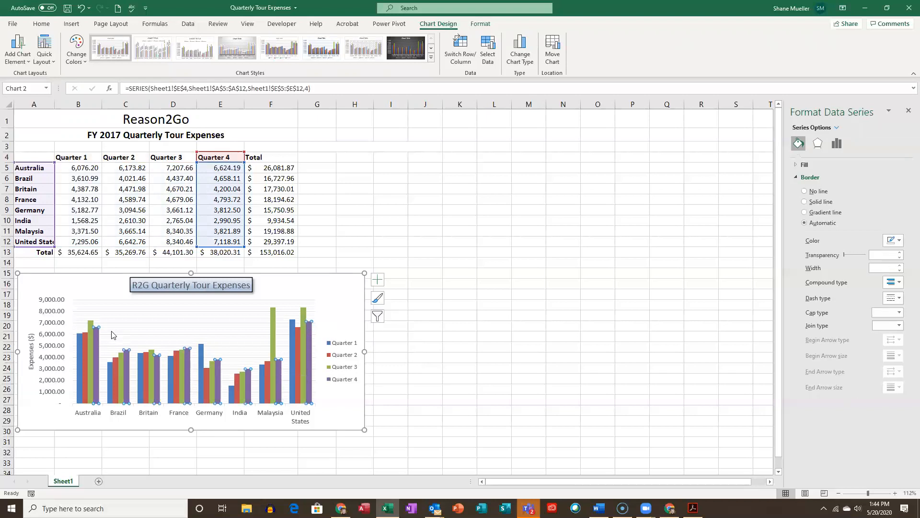
{"action": "mouse_move", "coordinate": [309, 330]}
{"action": "left_click", "coordinate": [481, 25]}
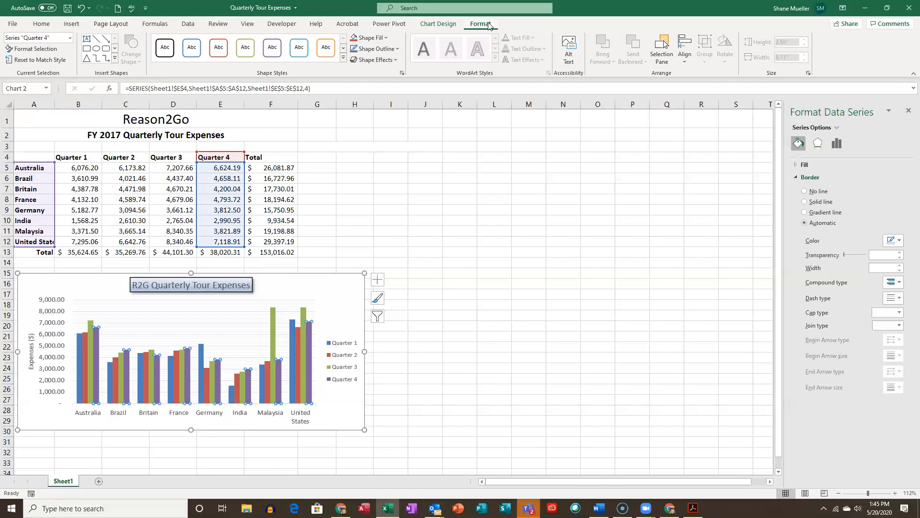
{"action": "left_click", "coordinate": [386, 38]}
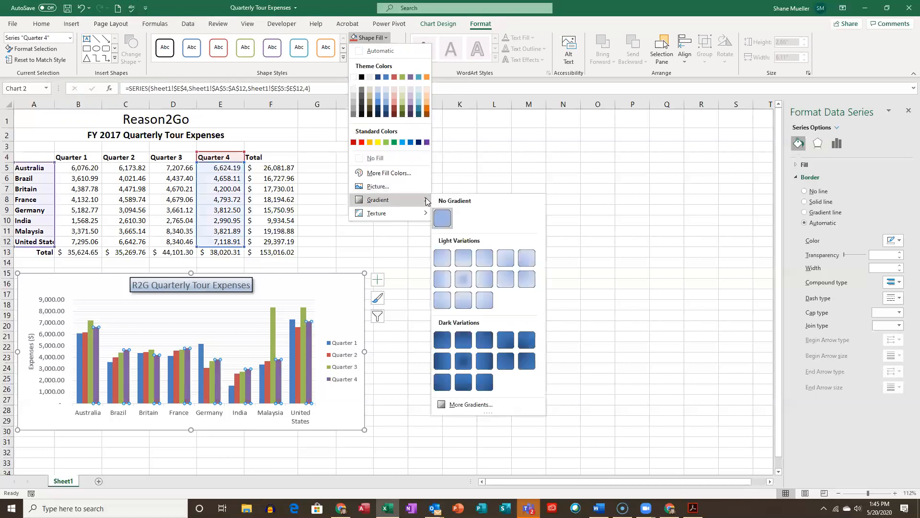
{"action": "left_click", "coordinate": [427, 111]}
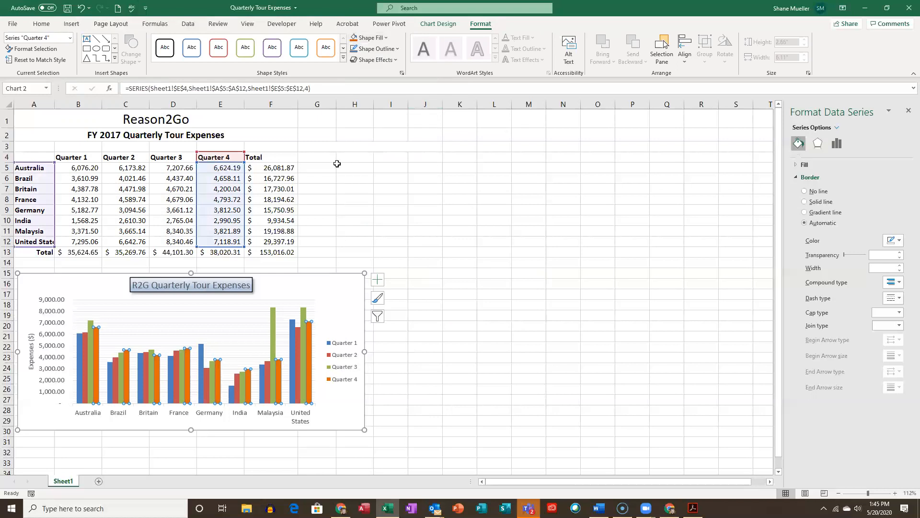
- Give the Quarter 4 series the dark-variation gradient that radiates from the center, and deselect the chart
{"action": "left_click", "coordinate": [387, 38]}
{"action": "mouse_move", "coordinate": [412, 200]}
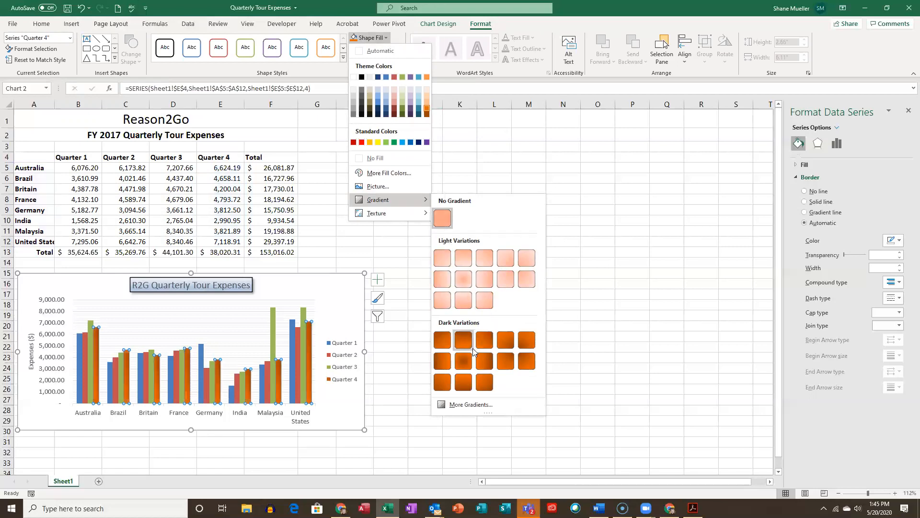
{"action": "left_click", "coordinate": [464, 361]}
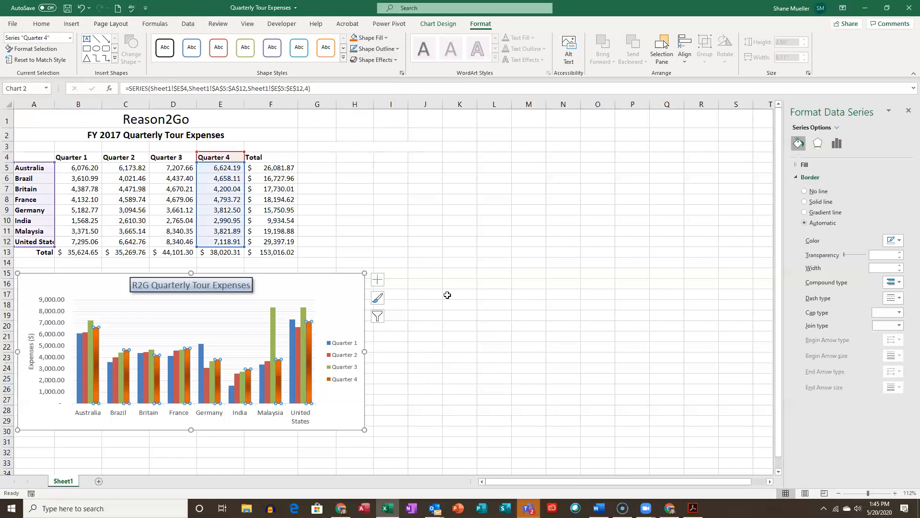
{"action": "left_click", "coordinate": [426, 304]}
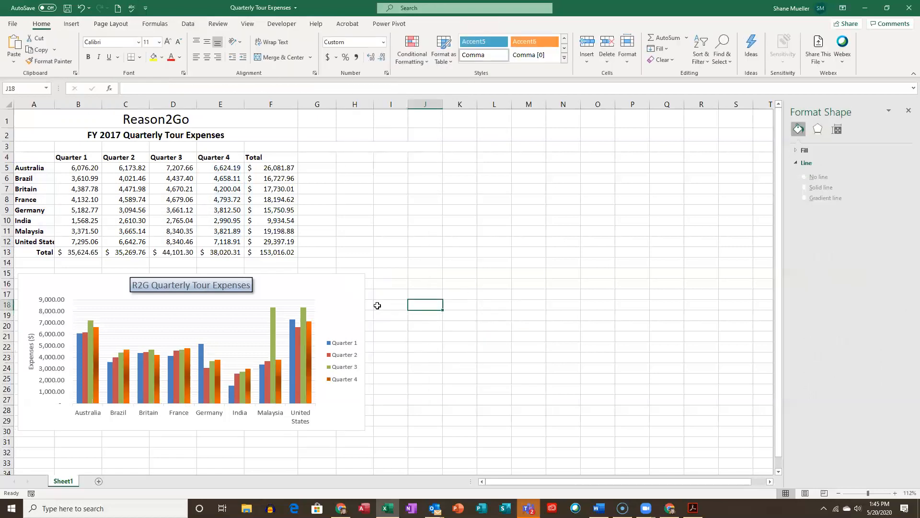
- Select the Quarter 1 data series in the chart and bring up its shape formatting commands
{"action": "left_click", "coordinate": [348, 283]}
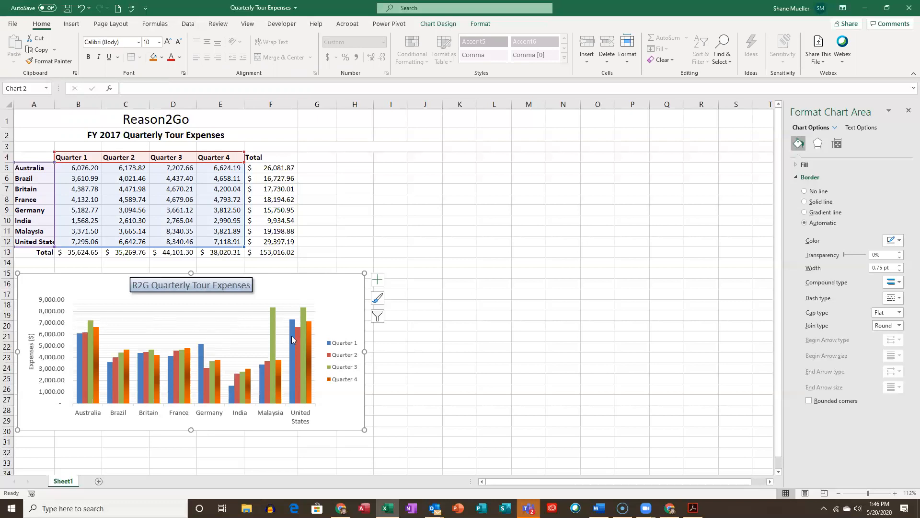
{"action": "left_click", "coordinate": [200, 354]}
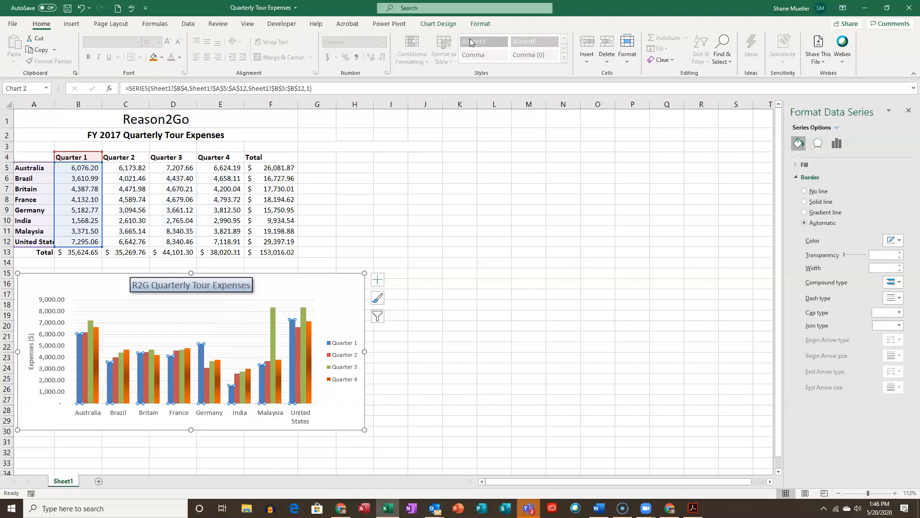
{"action": "left_click", "coordinate": [483, 24]}
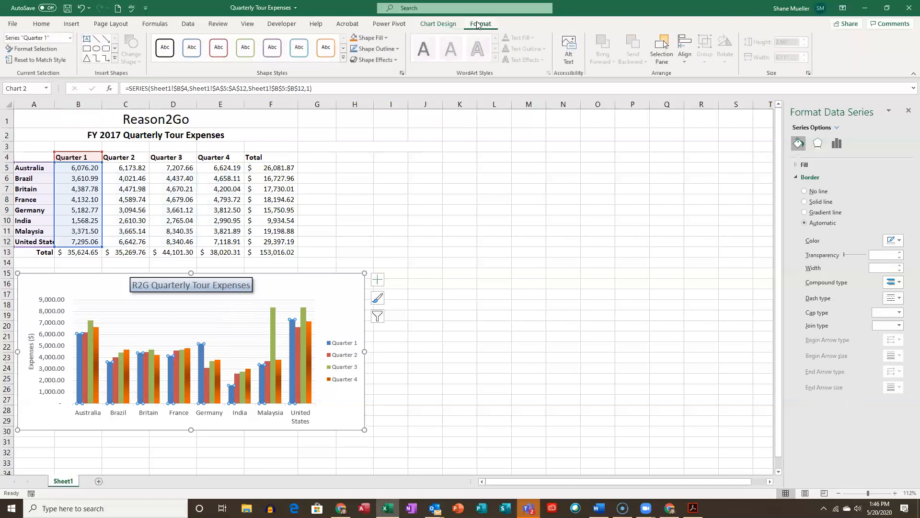
- Open the additional fill colors for the Quarter 1 series and pick a pink from the standard colors
{"action": "left_click", "coordinate": [387, 39]}
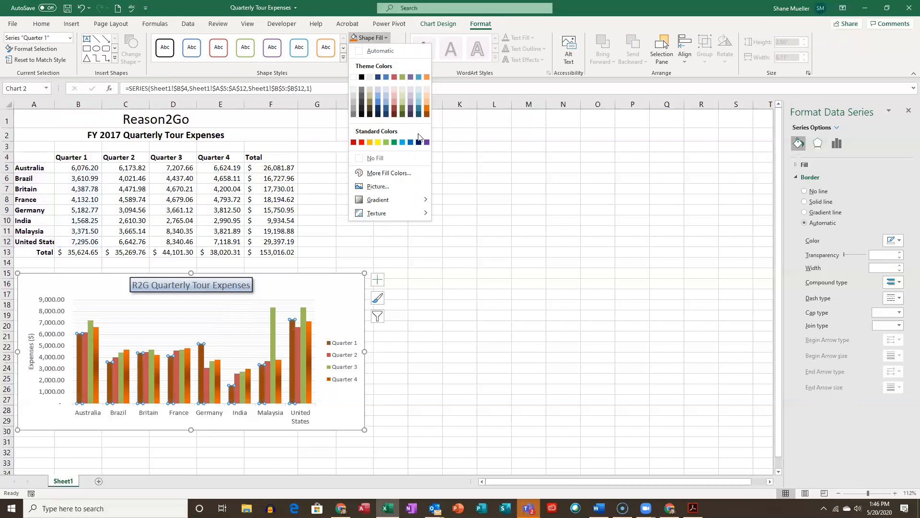
{"action": "left_click", "coordinate": [380, 175]}
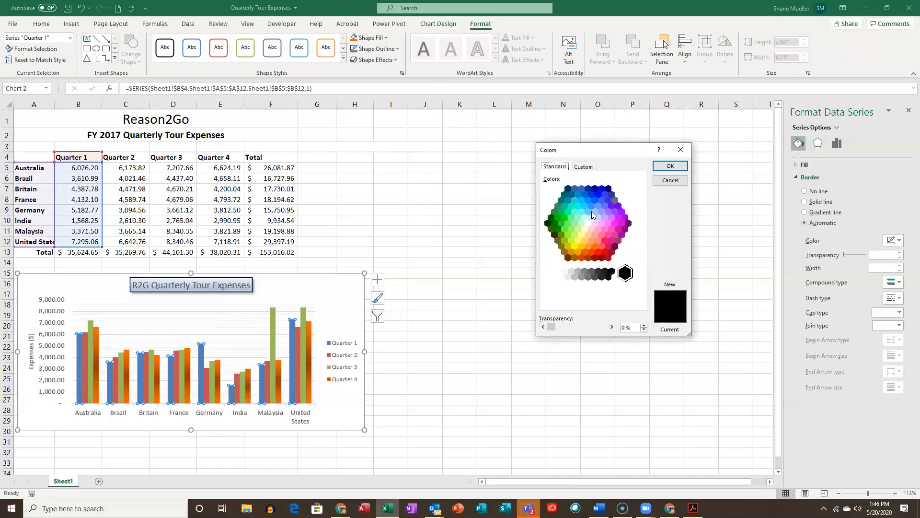
{"action": "left_click", "coordinate": [605, 230]}
{"action": "left_click", "coordinate": [608, 224]}
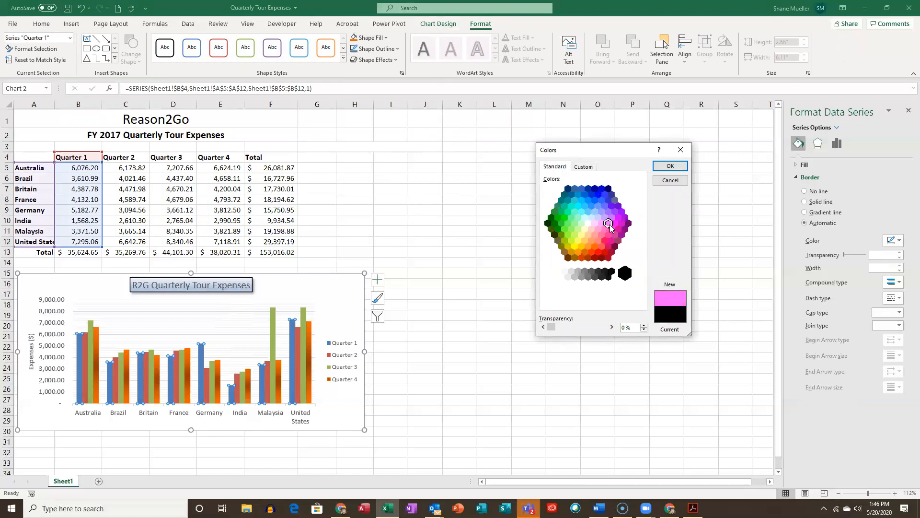
- Try several custom colors and fill the Quarter 1 series with the dark orange RGB 173, 58, 7 (#AD3A07)
{"action": "left_click", "coordinate": [585, 168]}
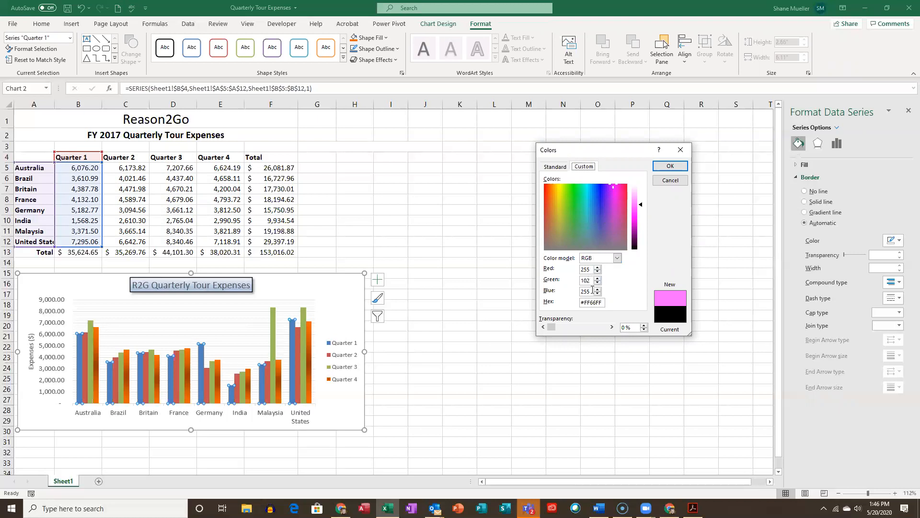
{"action": "left_click", "coordinate": [622, 192]}
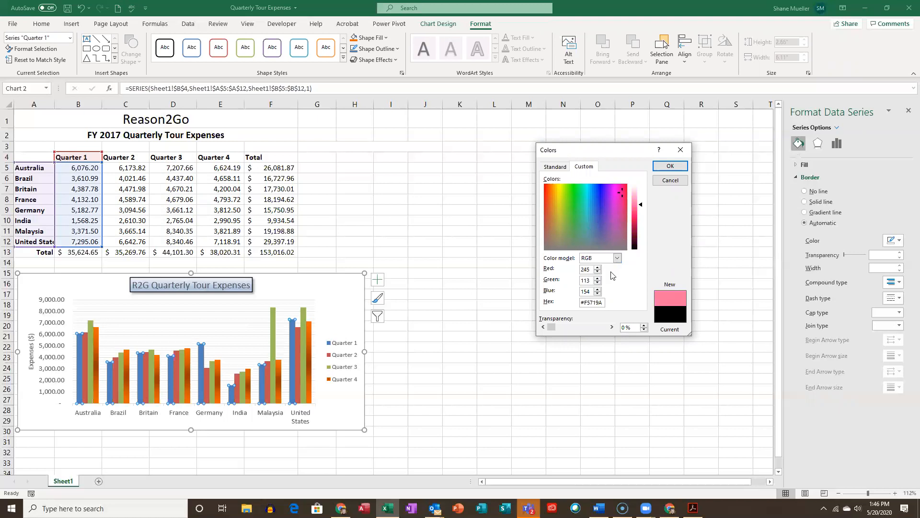
{"action": "left_click", "coordinate": [547, 207]}
{"action": "left_click", "coordinate": [546, 202]}
{"action": "left_click", "coordinate": [549, 190]}
{"action": "left_click", "coordinate": [550, 190]}
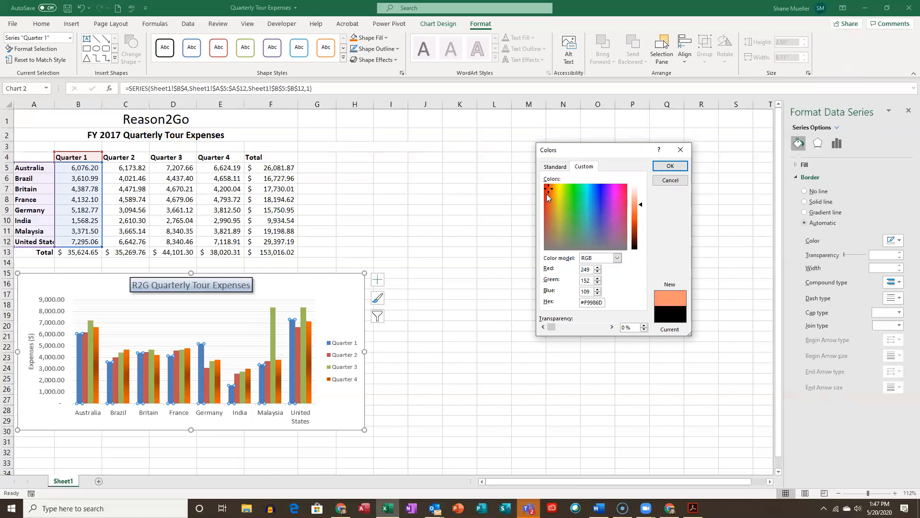
{"action": "left_click_drag", "start_coordinate": [633, 208], "coordinate": [636, 229]}
{"action": "left_click", "coordinate": [635, 226]}
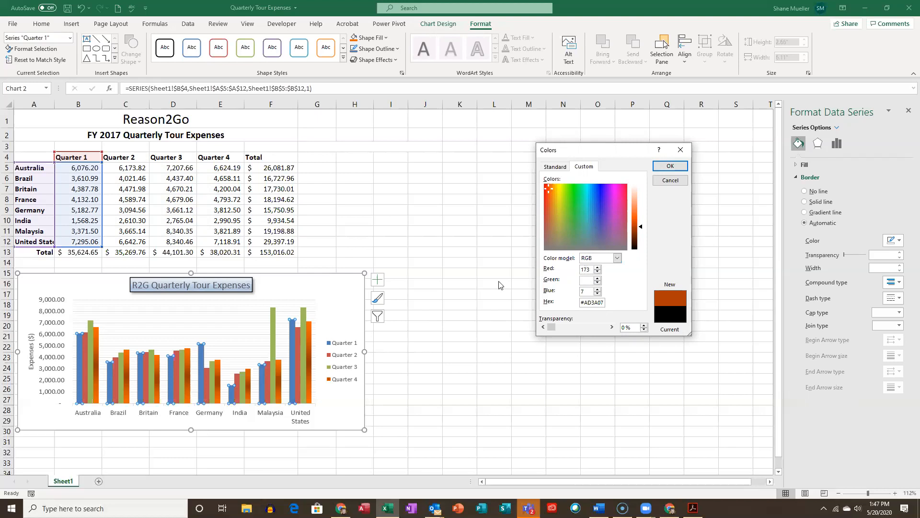
{"action": "left_click", "coordinate": [670, 166]}
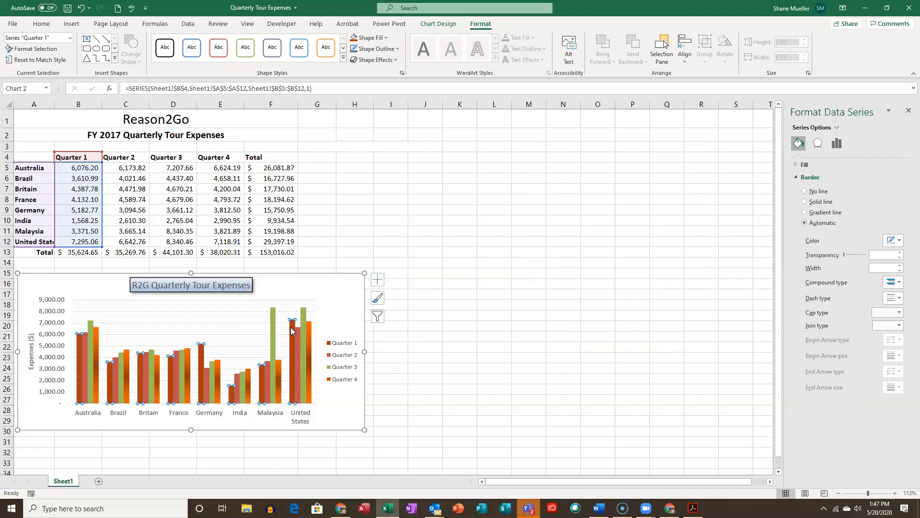
- Fill the Quarter 1 series with a lighter green theme color, deselect the chart, and select the chart area again
{"action": "left_click", "coordinate": [386, 38]}
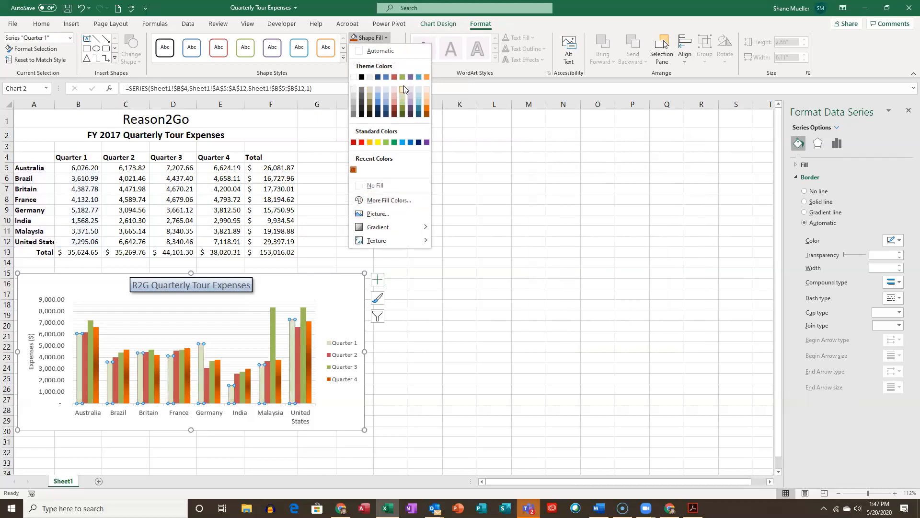
{"action": "left_click", "coordinate": [402, 104]}
{"action": "left_click", "coordinate": [402, 103]}
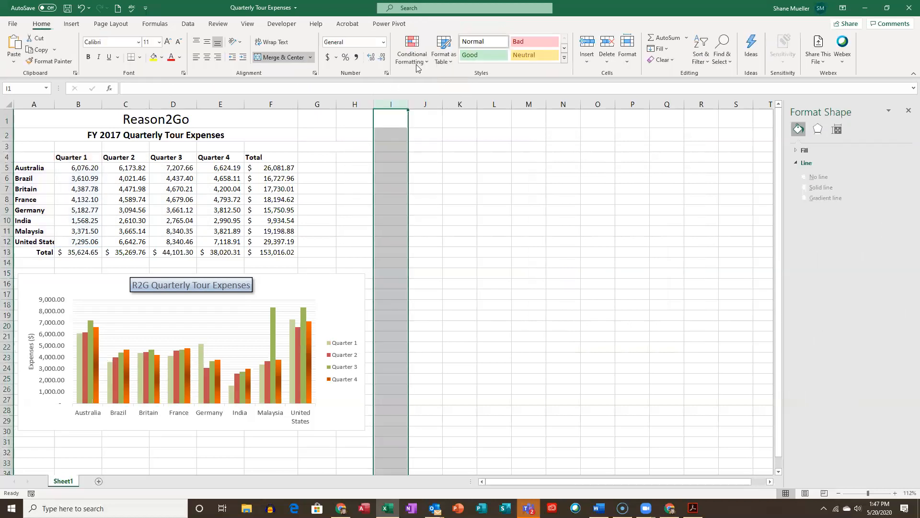
{"action": "left_click", "coordinate": [301, 285]}
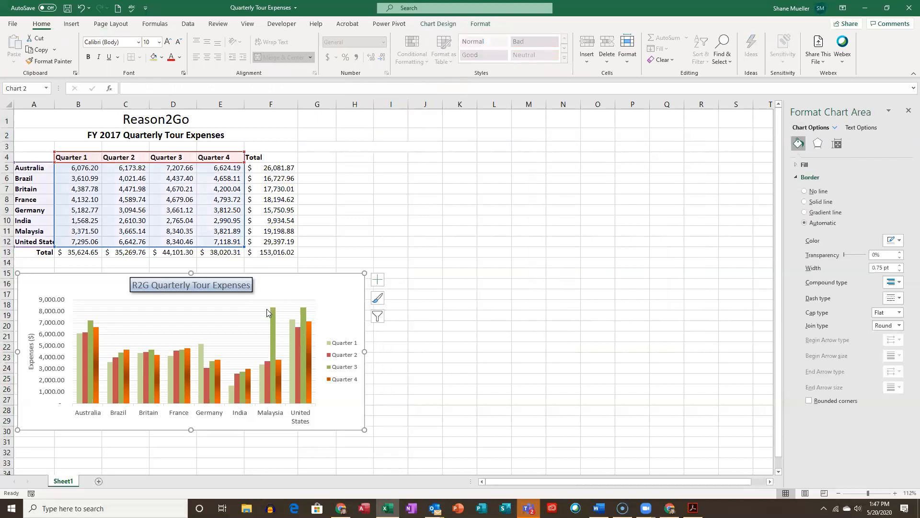
- Fill the Quarter 3 data series with a very dark tan theme color and deselect the chart
{"action": "left_click", "coordinate": [274, 317]}
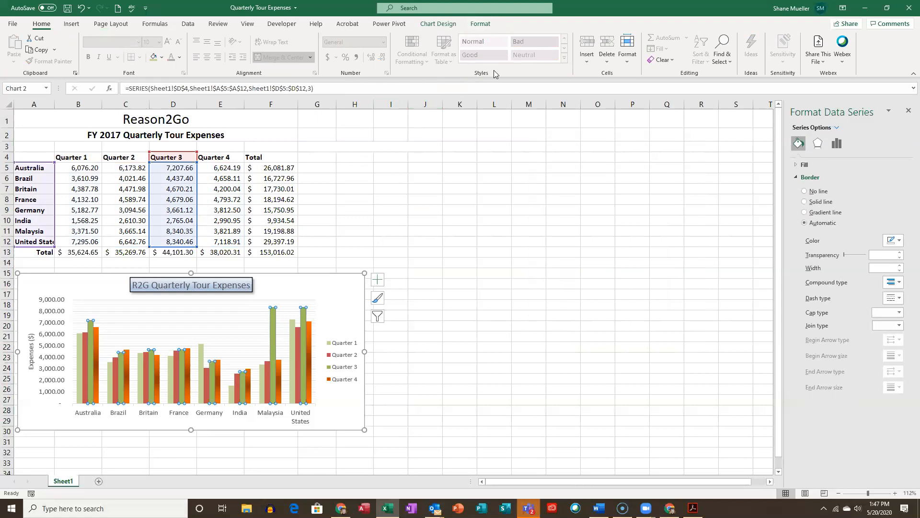
{"action": "left_click", "coordinate": [481, 24]}
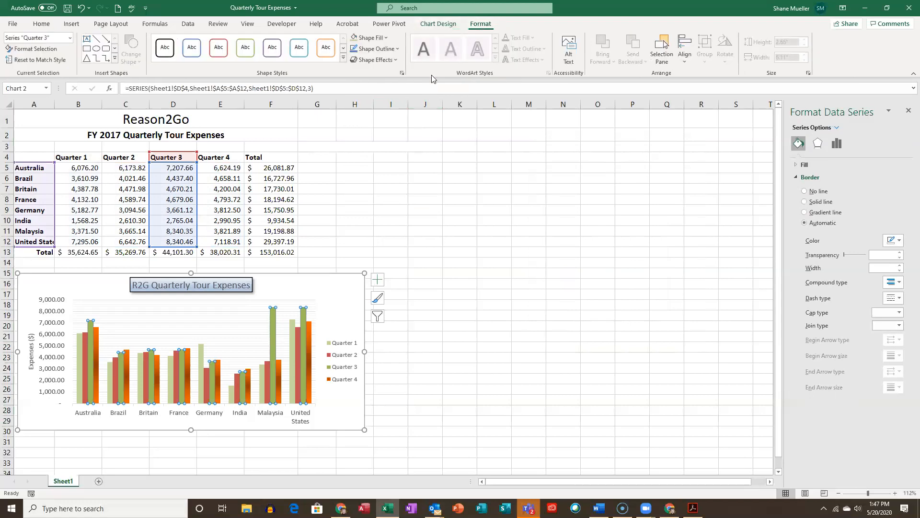
{"action": "left_click", "coordinate": [386, 38]}
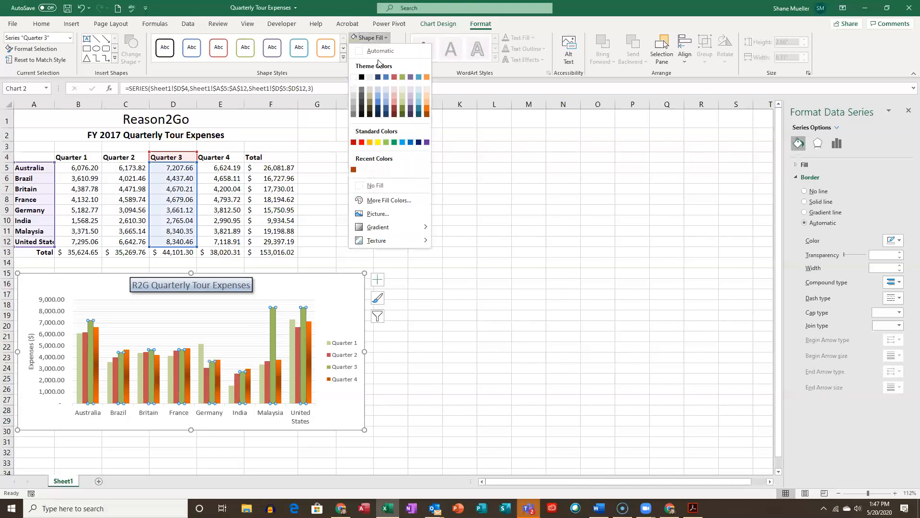
{"action": "left_click", "coordinate": [369, 112]}
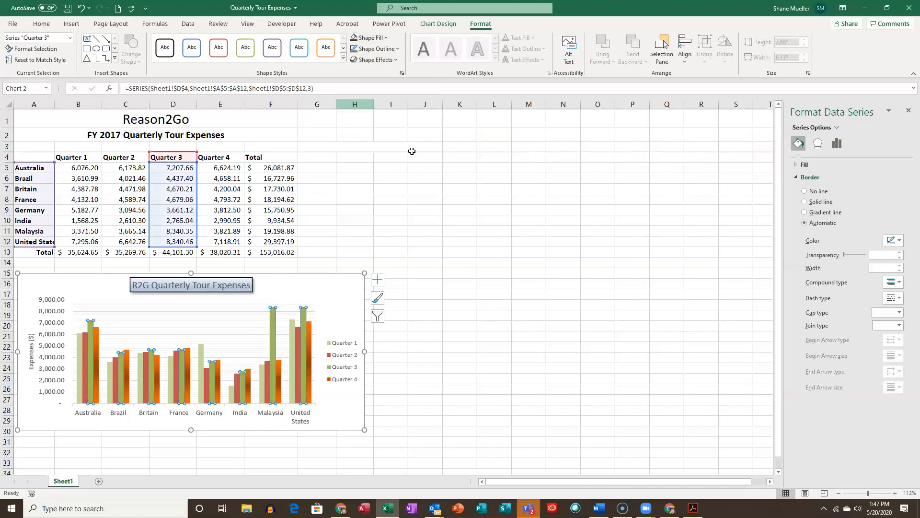
{"action": "left_click", "coordinate": [480, 308]}
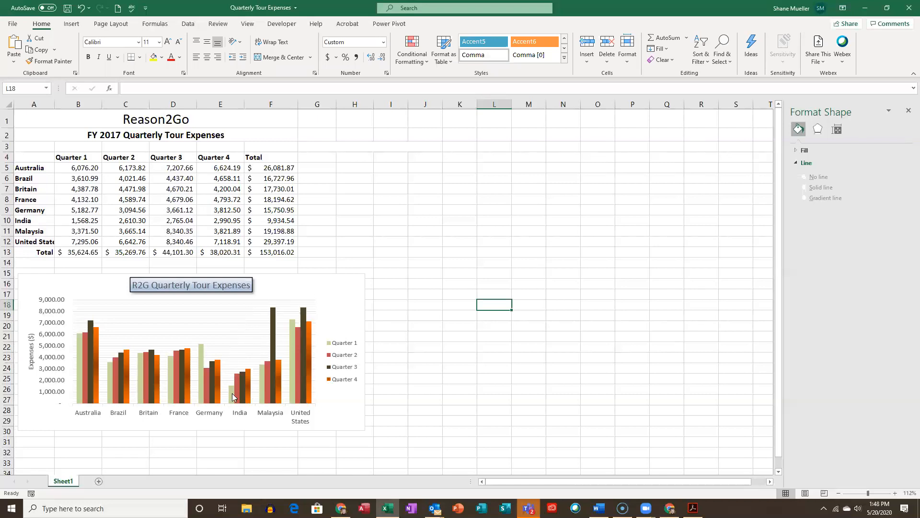
- Add a text box reading "Needs improvement!" over the column chart, narrow it to fit its text, and place it beneath the title
{"action": "mouse_move", "coordinate": [231, 392]}
{"action": "left_click", "coordinate": [71, 24]}
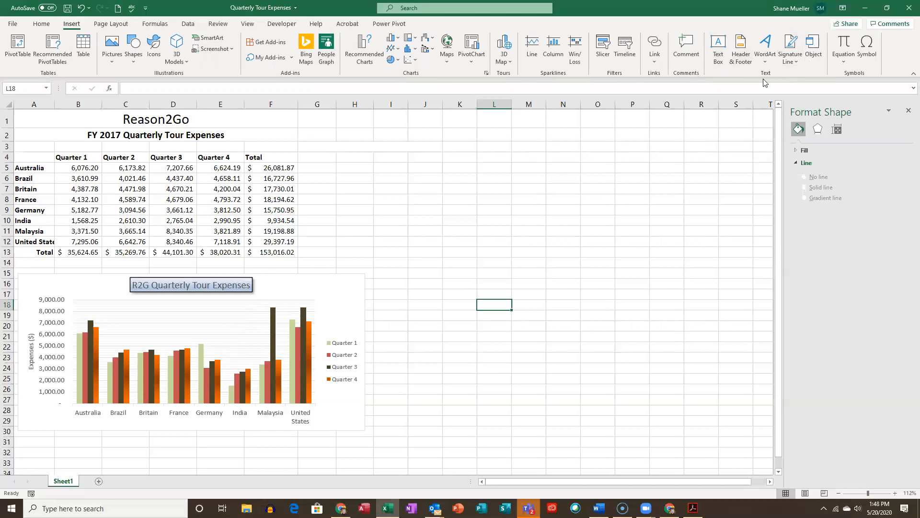
{"action": "left_click", "coordinate": [717, 44]}
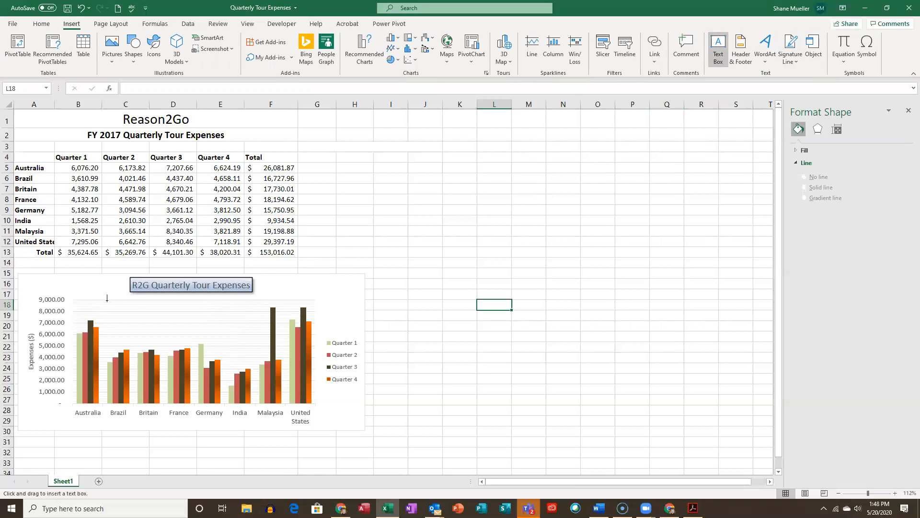
{"action": "left_click_drag", "start_coordinate": [108, 305], "coordinate": [237, 327]}
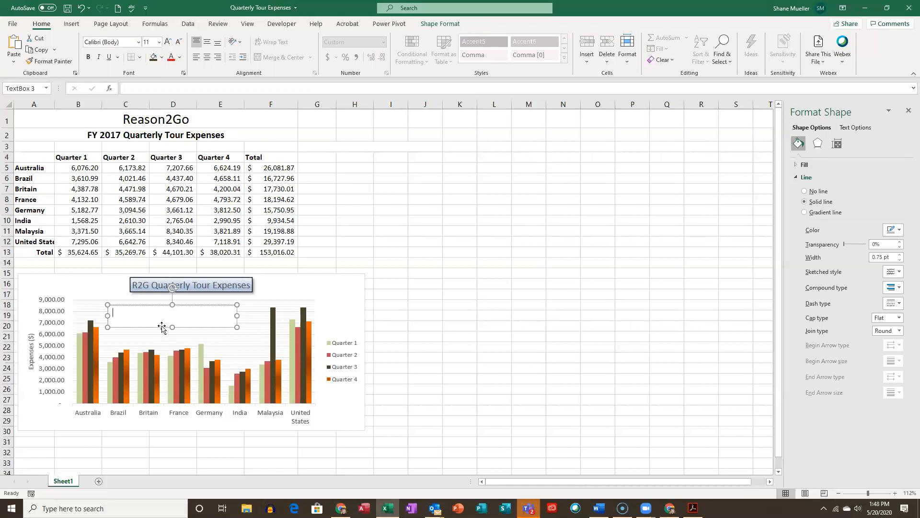
{"action": "type", "text": "Needs improvement!"}
{"action": "left_click_drag", "start_coordinate": [237, 316], "coordinate": [188, 318]}
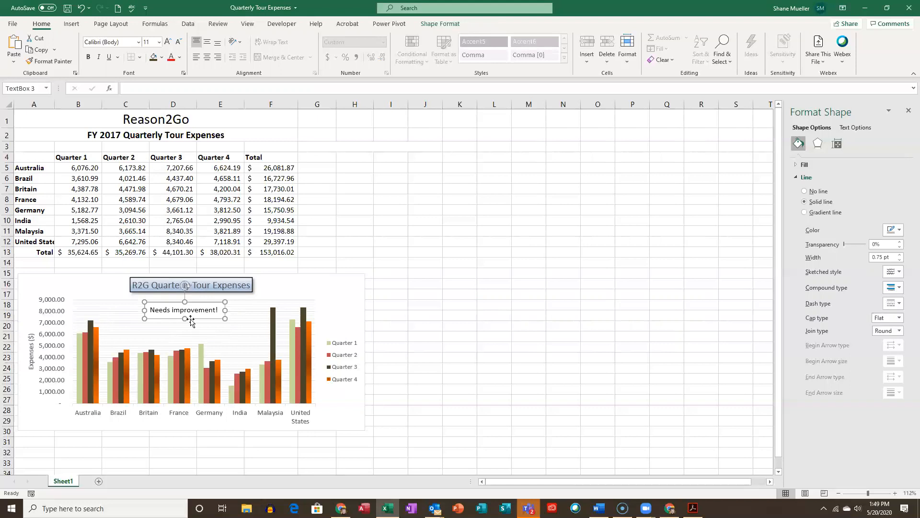
- Draw a straight arrow from the "Needs improvement!" text box to India's Quarter 1 column and deselect it
{"action": "left_click", "coordinate": [72, 25]}
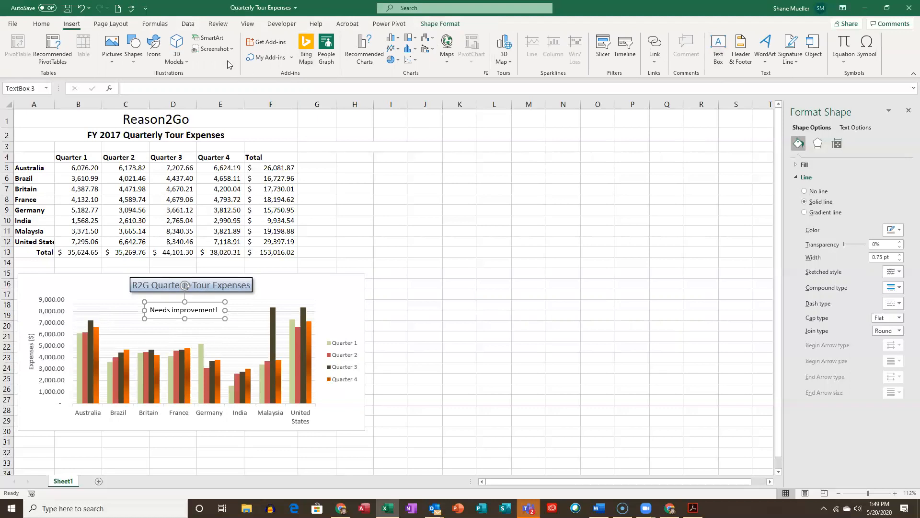
{"action": "left_click", "coordinate": [135, 65]}
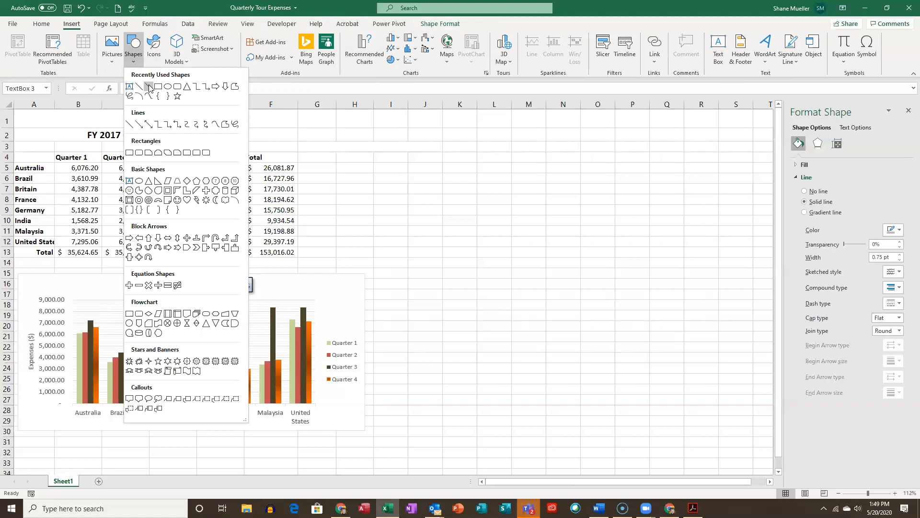
{"action": "left_click", "coordinate": [149, 85]}
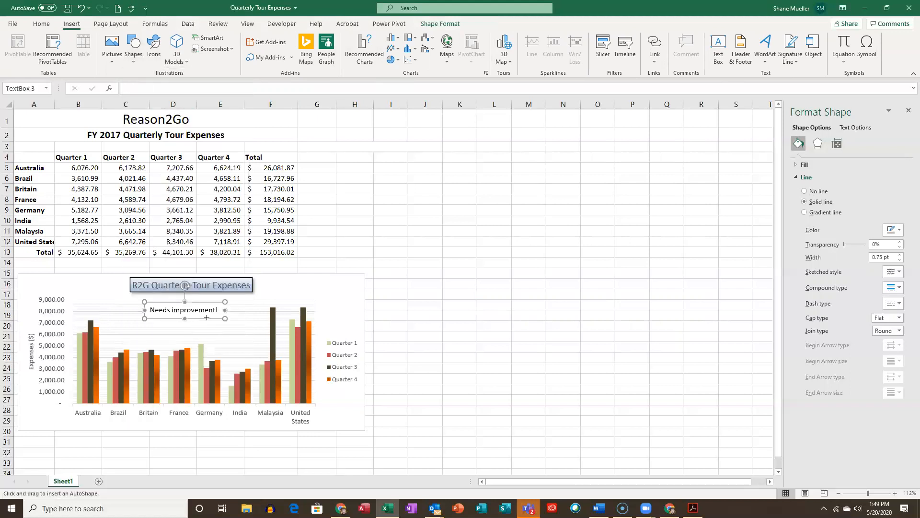
{"action": "left_click_drag", "start_coordinate": [207, 320], "coordinate": [227, 380]}
{"action": "left_click", "coordinate": [399, 249]}
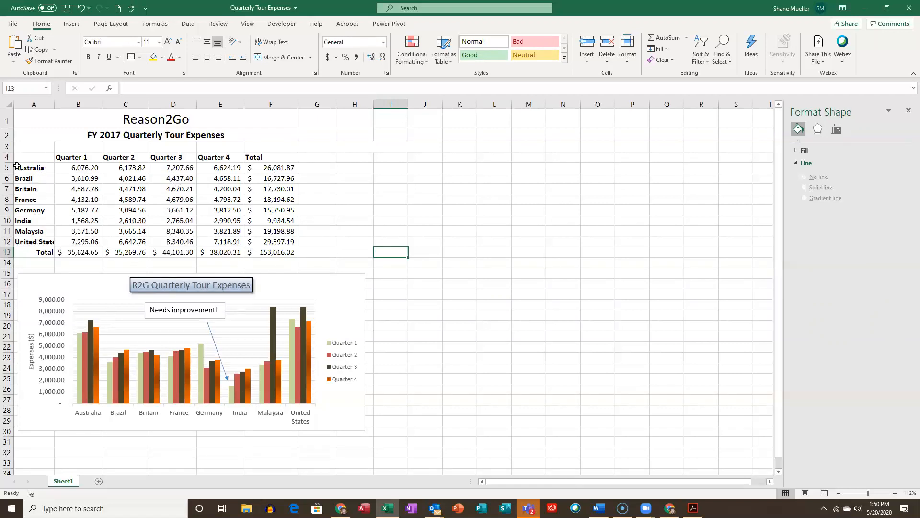
{"action": "left_click", "coordinate": [41, 170]}
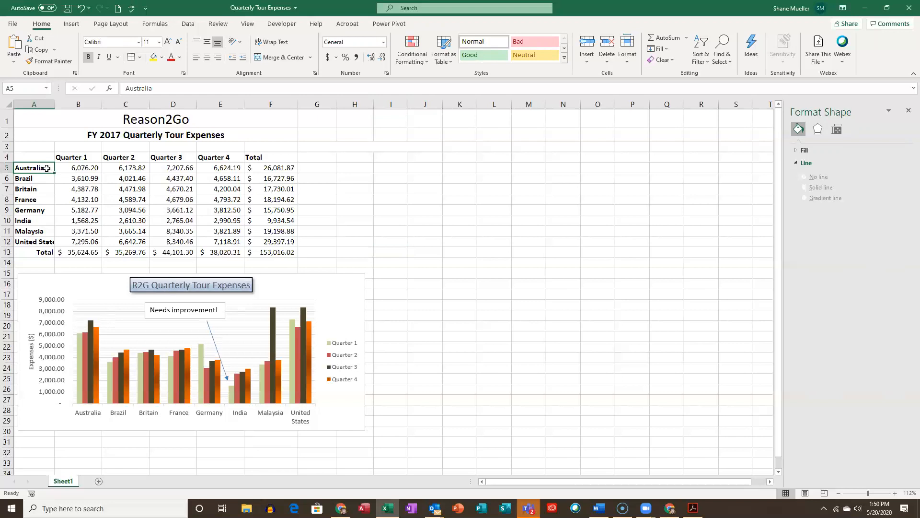
{"action": "left_click_drag", "start_coordinate": [45, 169], "coordinate": [41, 243]}
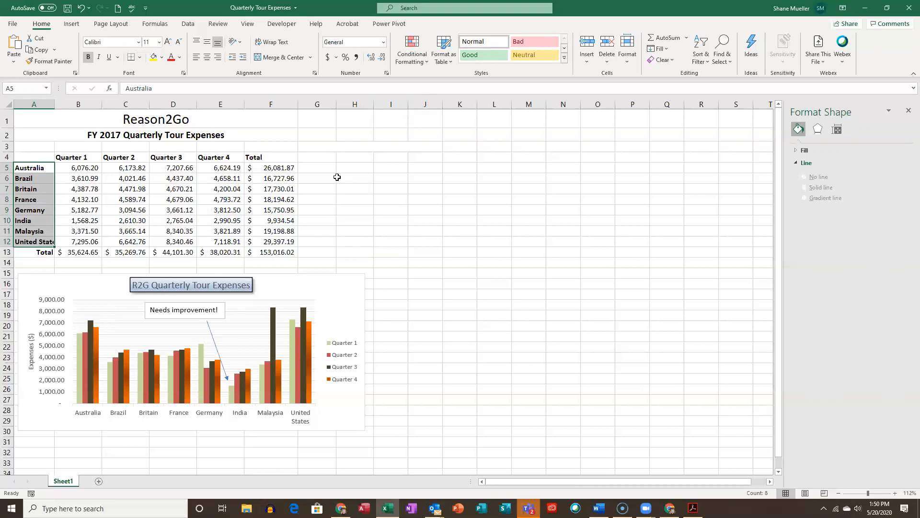
{"action": "left_click", "coordinate": [284, 167], "text": "ctrl"}
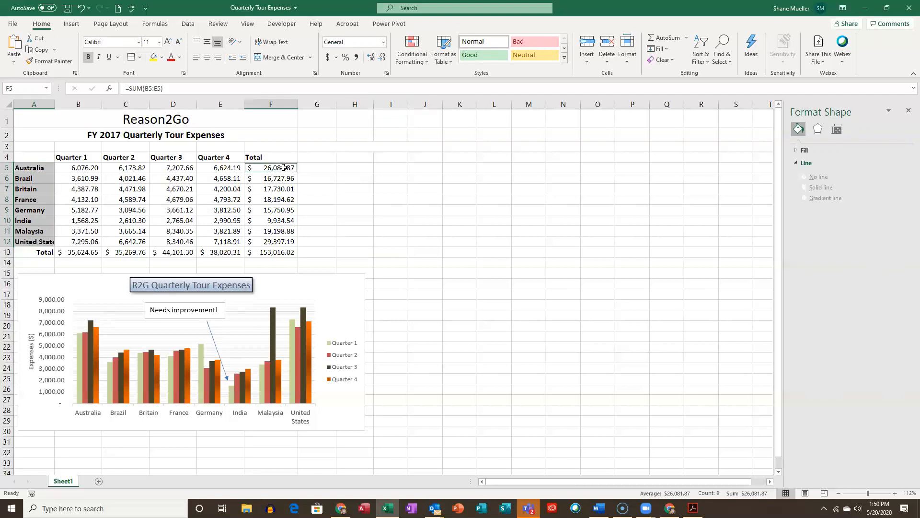
{"action": "left_click_drag", "start_coordinate": [283, 167], "coordinate": [281, 241]}
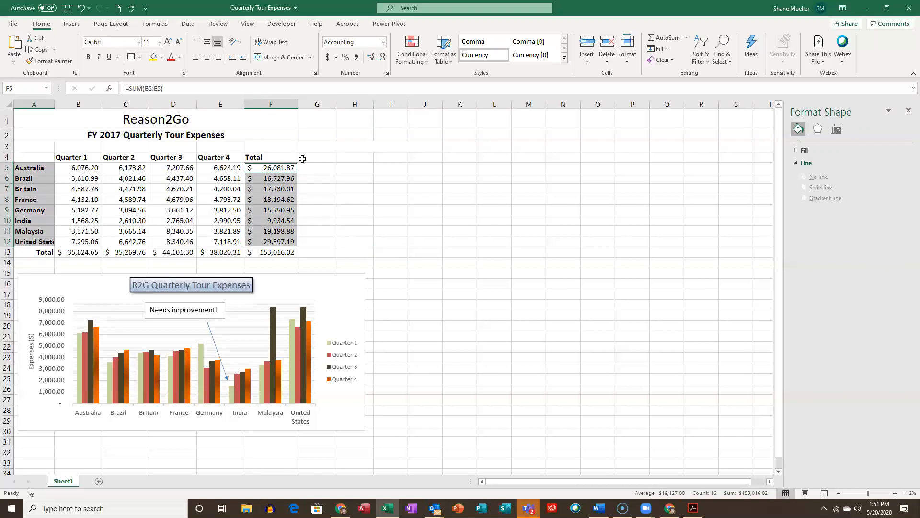
{"action": "left_click", "coordinate": [73, 23]}
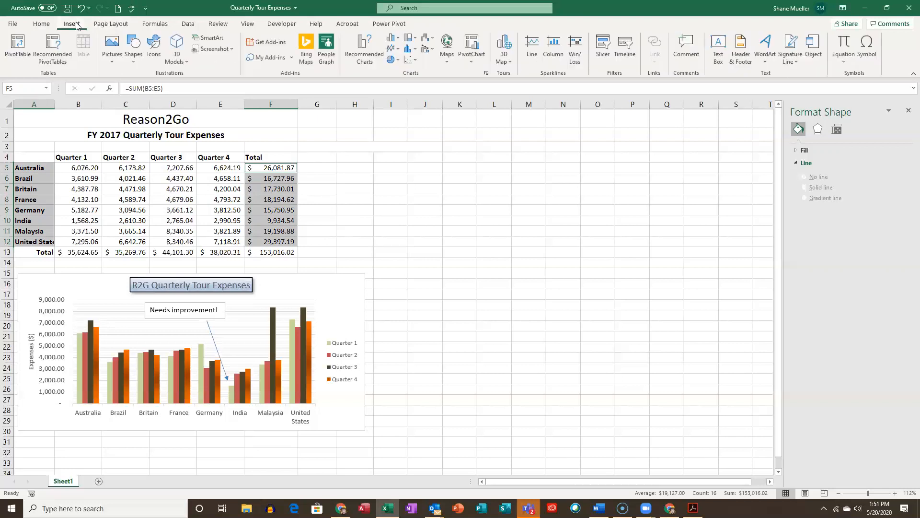
{"action": "left_click", "coordinate": [392, 60]}
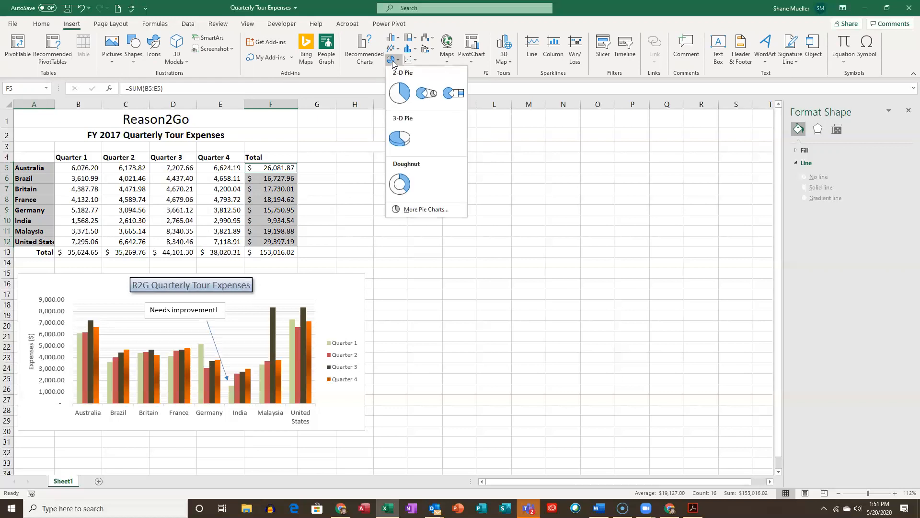
{"action": "left_click", "coordinate": [473, 159]}
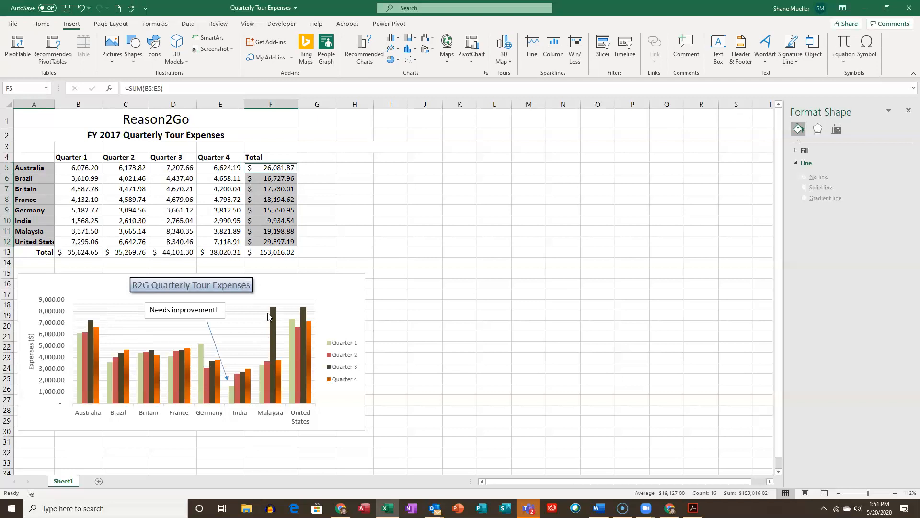
- Insert a 3-D pie chart of the country names A5:A12 and totals F5:F12, and move it beside the expense table
{"action": "left_click", "coordinate": [38, 168]}
{"action": "left_click_drag", "start_coordinate": [27, 170], "coordinate": [31, 240]}
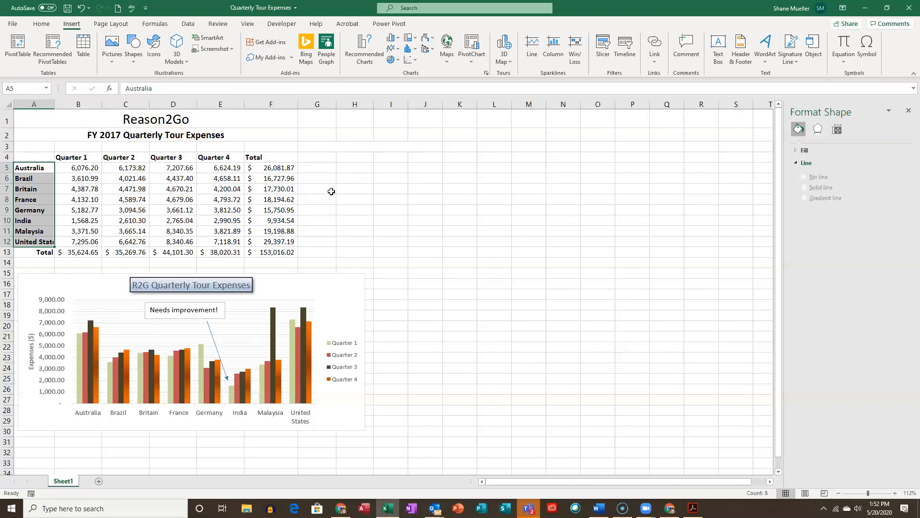
{"action": "left_click_drag", "start_coordinate": [281, 174], "coordinate": [282, 241]}
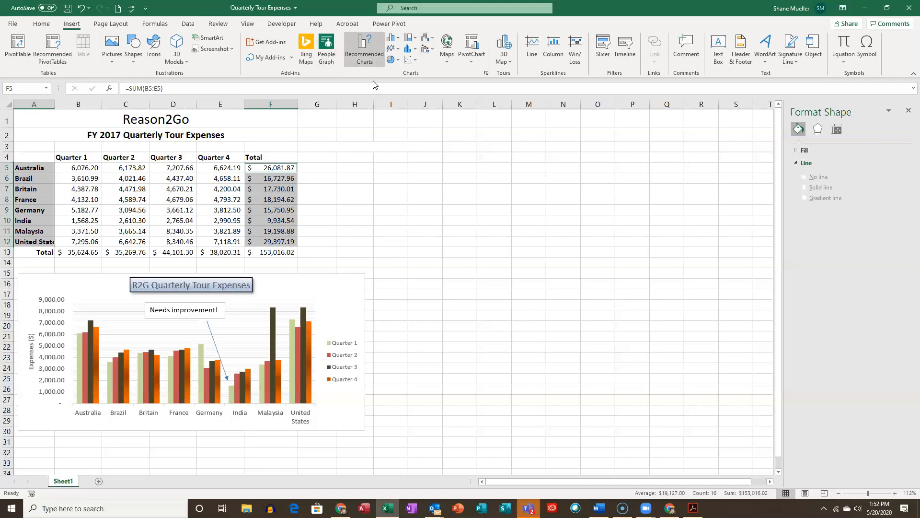
{"action": "left_click", "coordinate": [398, 61]}
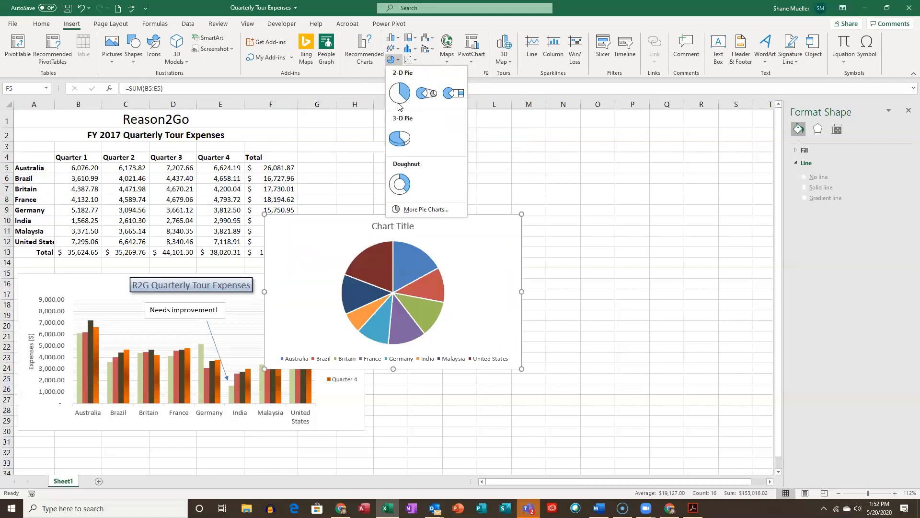
{"action": "left_click", "coordinate": [402, 139]}
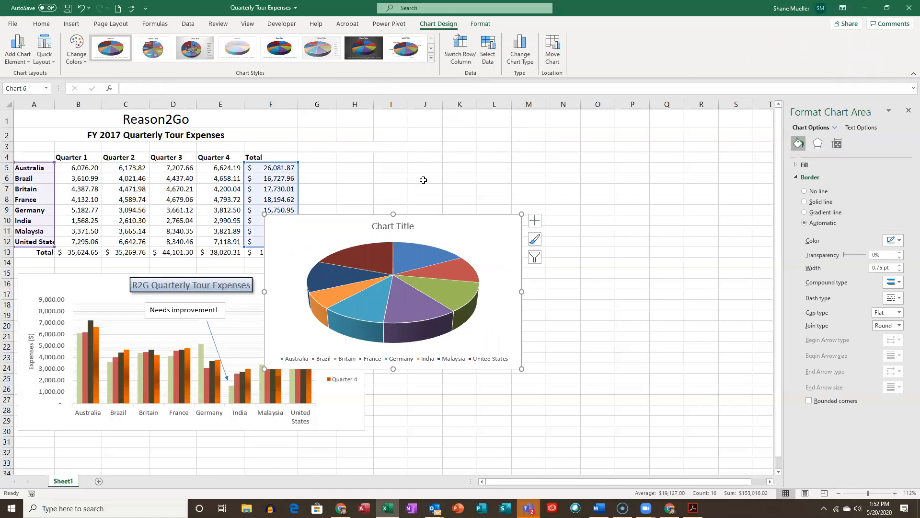
{"action": "left_click_drag", "start_coordinate": [467, 215], "coordinate": [524, 123]}
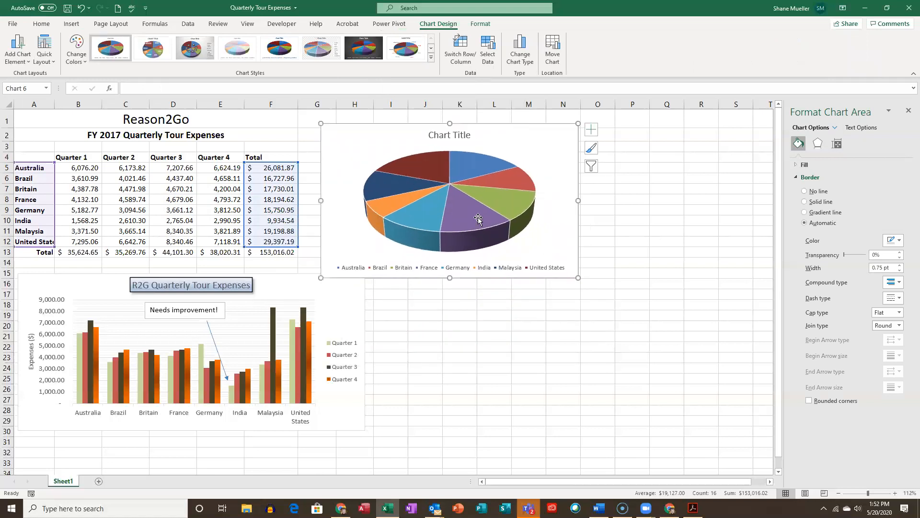
{"action": "left_click_drag", "start_coordinate": [579, 140], "coordinate": [618, 142]}
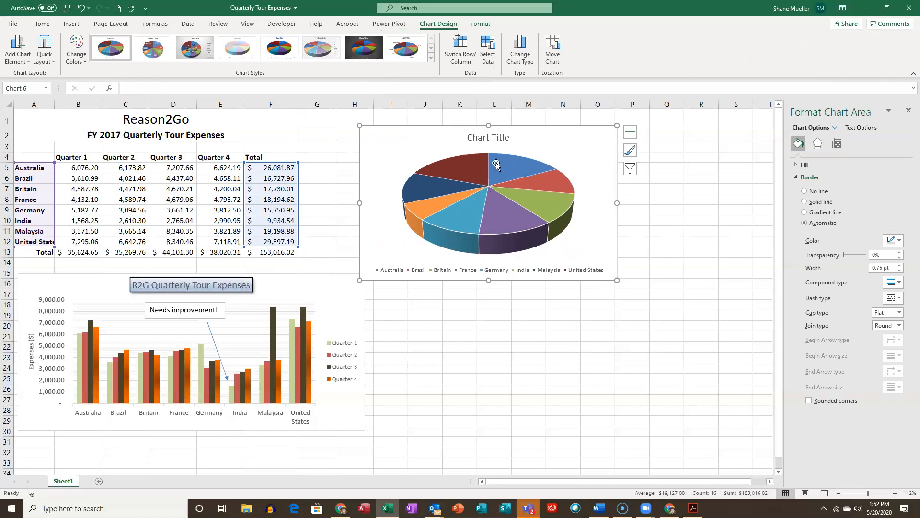
- Replace the pie chart's placeholder title with "R2G Total Expenses, by Country"
{"action": "left_click", "coordinate": [502, 139]}
{"action": "left_click_drag", "start_coordinate": [469, 138], "coordinate": [540, 139]}
{"action": "left_click_drag", "start_coordinate": [468, 138], "coordinate": [527, 136]}
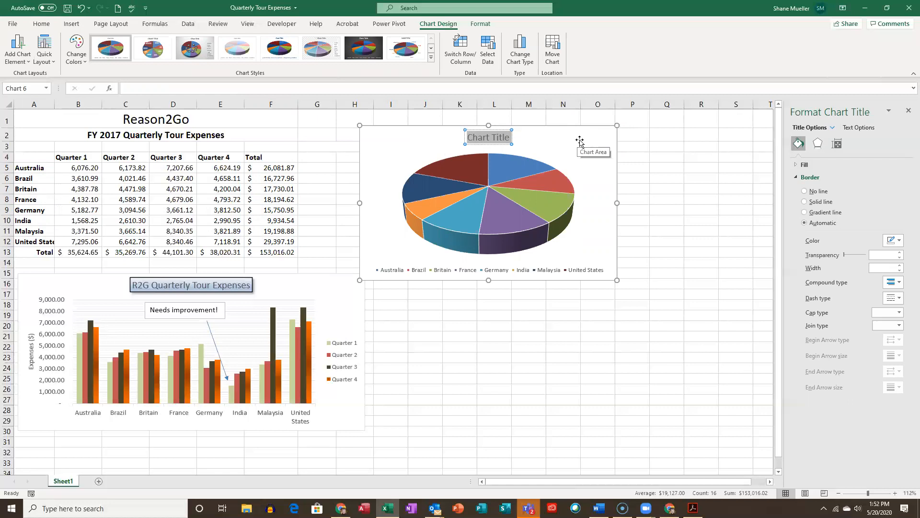
{"action": "type", "text": "R2"}
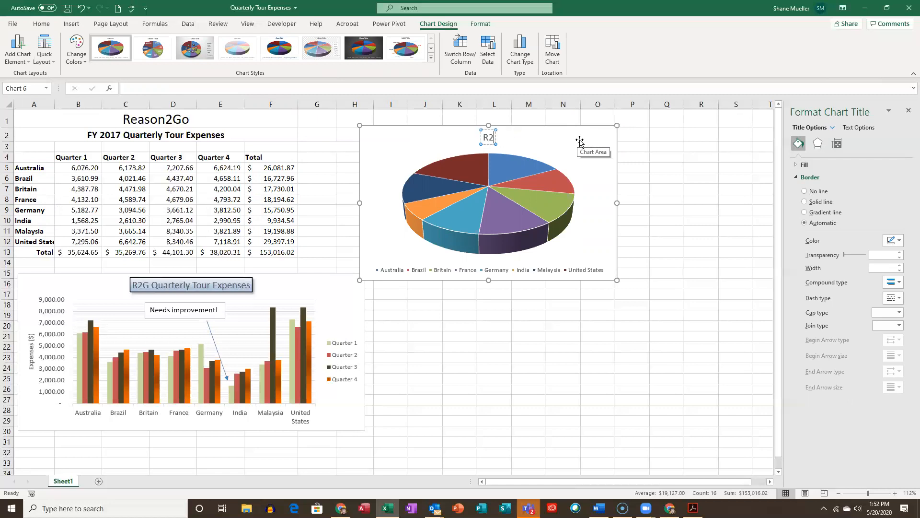
{"action": "type", "text": "G Total Expens"}
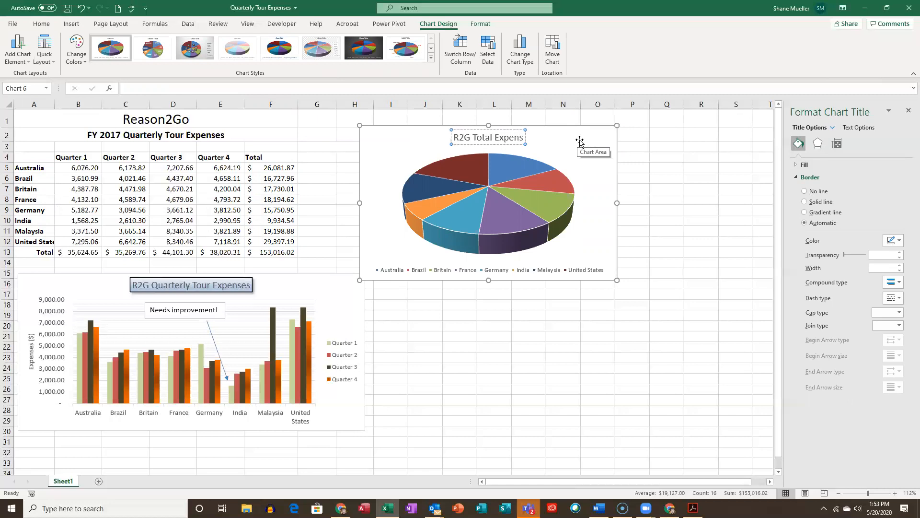
{"action": "type", "text": "es,"}
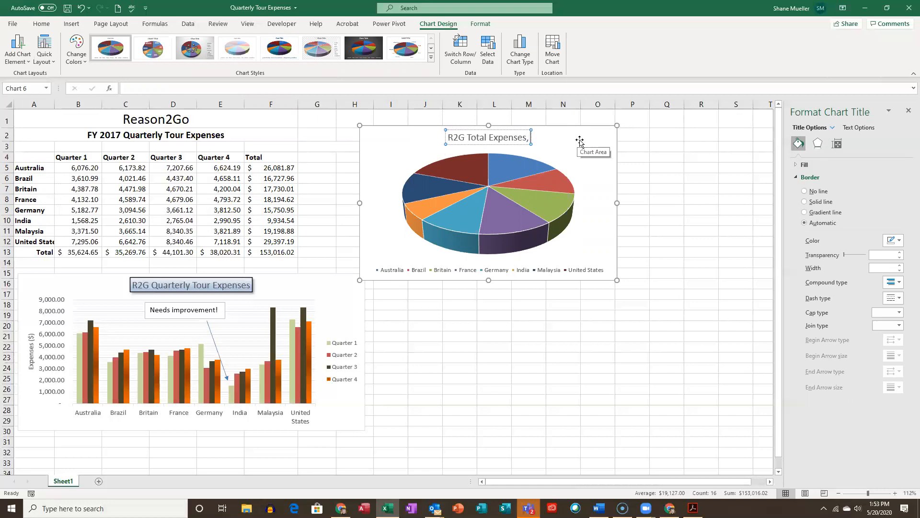
{"action": "type", "text": " by Country"}
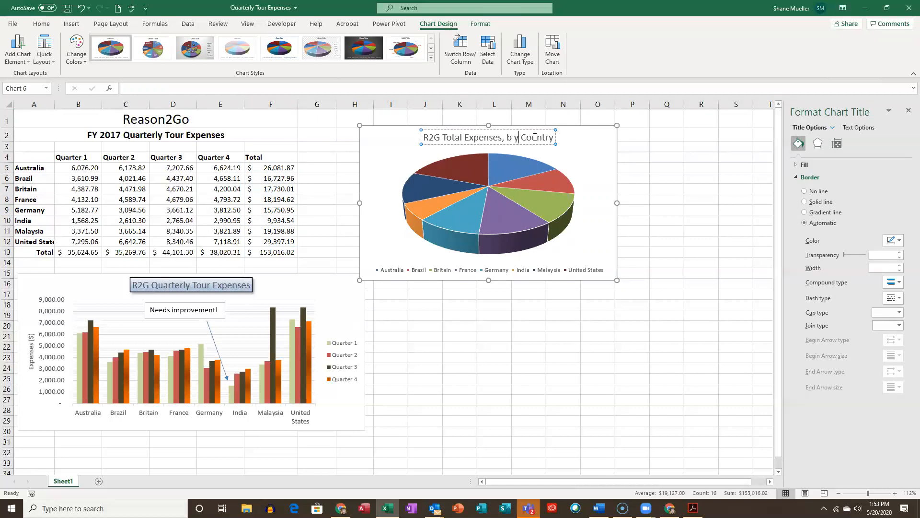
{"action": "key", "text": "BackSpace"}
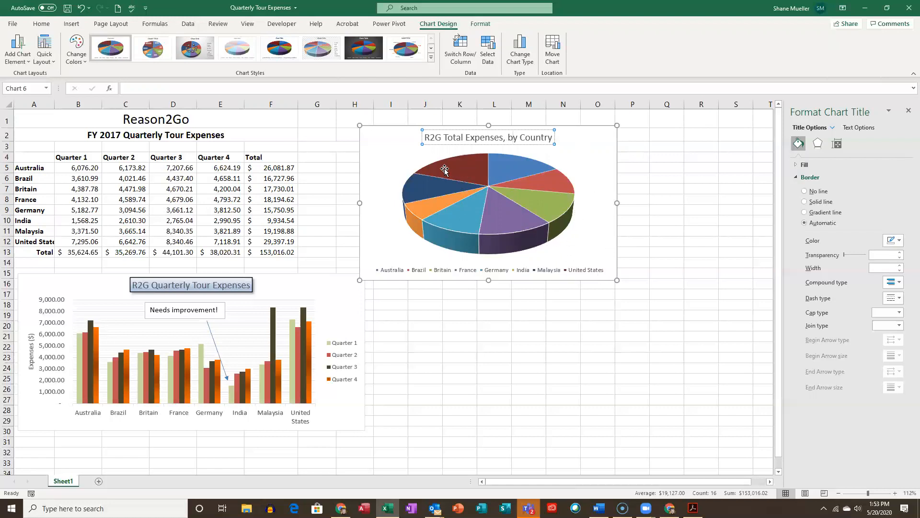
- Move the pie chart slightly farther from the table and apply the quick layout that labels slices with country names and percentages
{"action": "left_click_drag", "start_coordinate": [560, 126], "coordinate": [583, 132]}
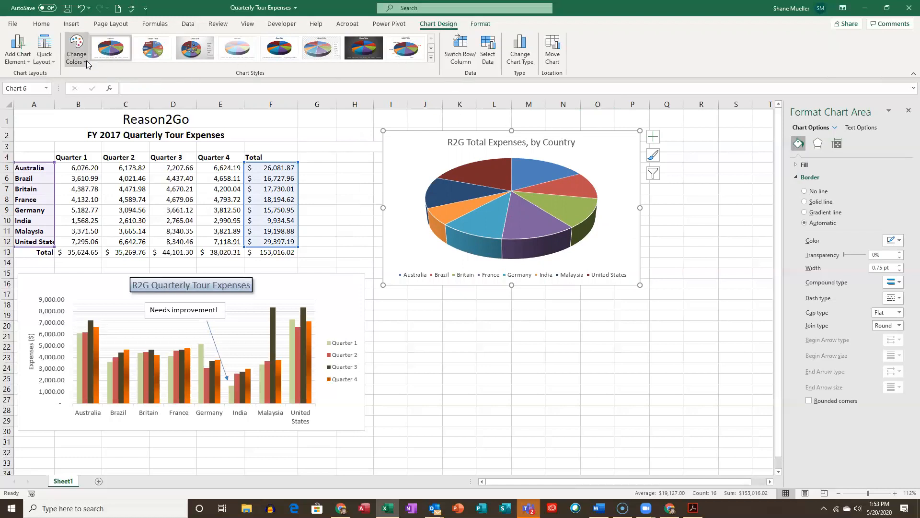
{"action": "left_click", "coordinate": [50, 60]}
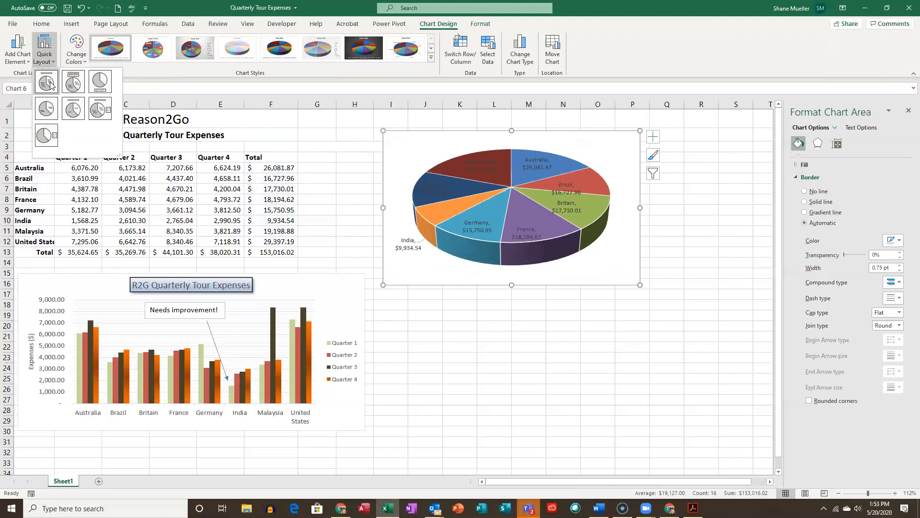
{"action": "left_click", "coordinate": [47, 83]}
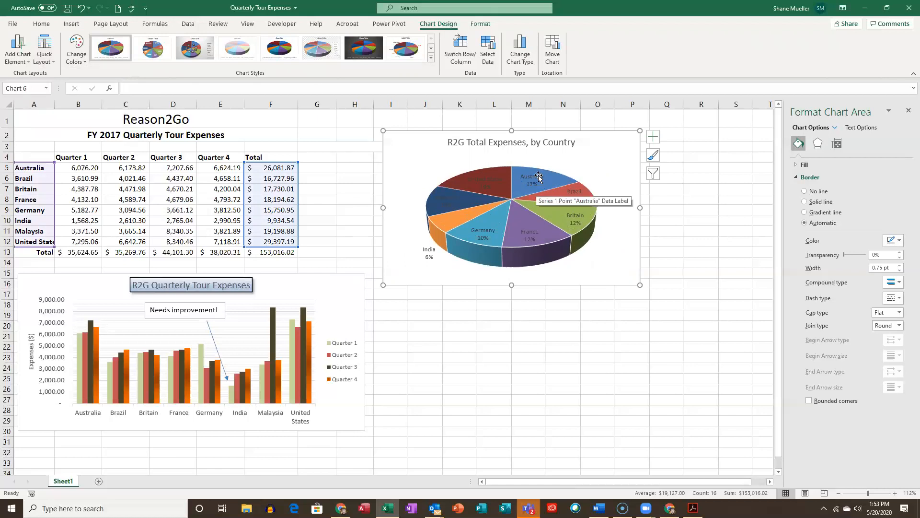
- Reapply the quick layout that labels the pie chart's slices with country names and percentages
{"action": "mouse_move", "coordinate": [539, 199]}
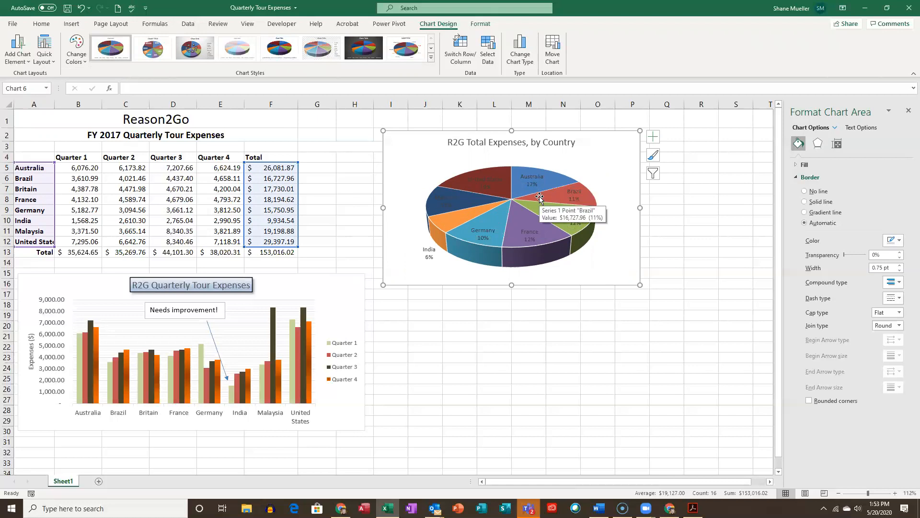
{"action": "left_click", "coordinate": [54, 61]}
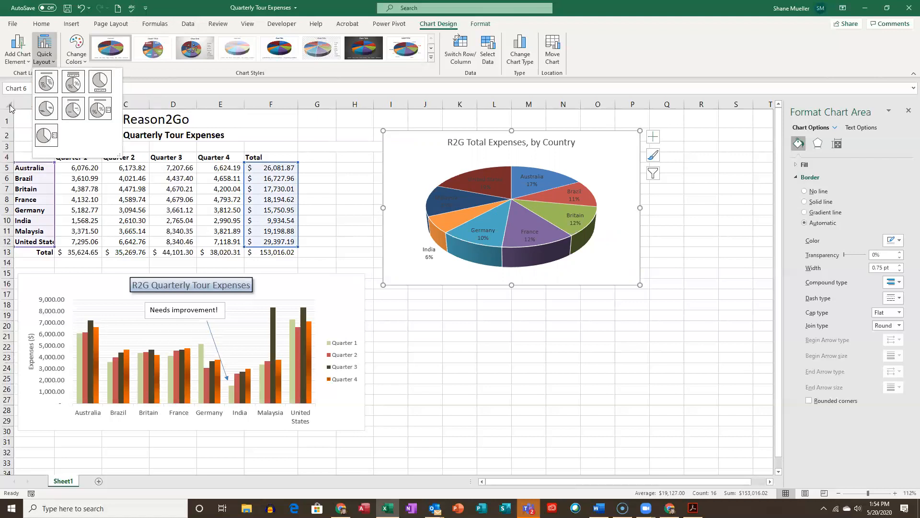
{"action": "left_click", "coordinate": [48, 81]}
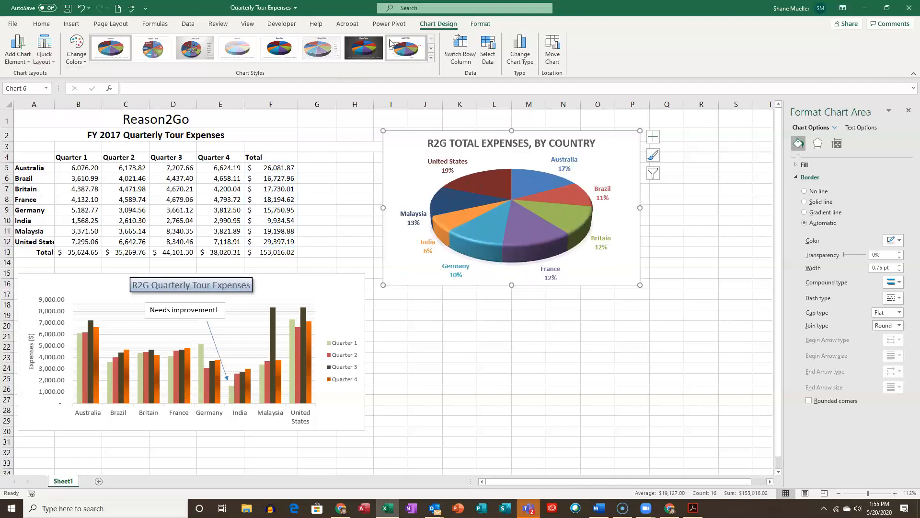
- Apply the eighth chart style to the pie chart, with a bold uppercase title and coloured labels outside the slices, and dismiss the chat notification
{"action": "left_click", "coordinate": [336, 46]}
{"action": "left_click", "coordinate": [403, 52]}
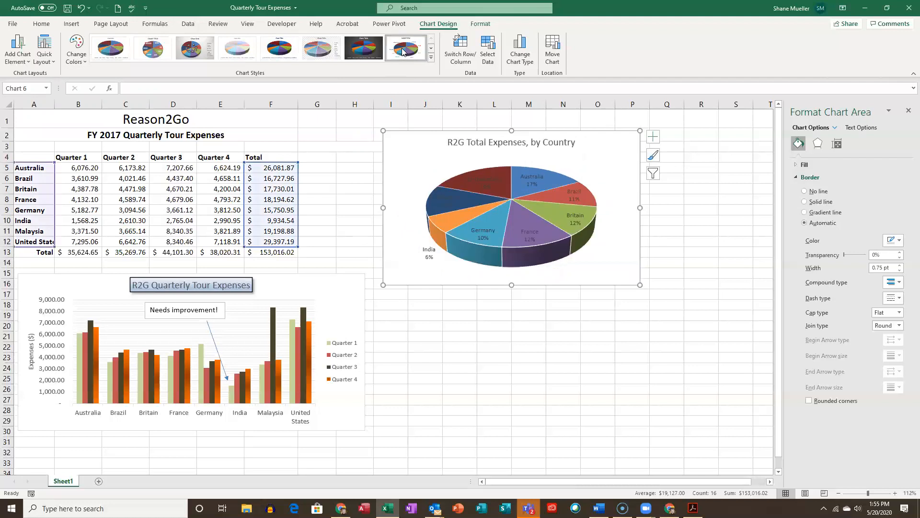
{"action": "left_click", "coordinate": [431, 58]}
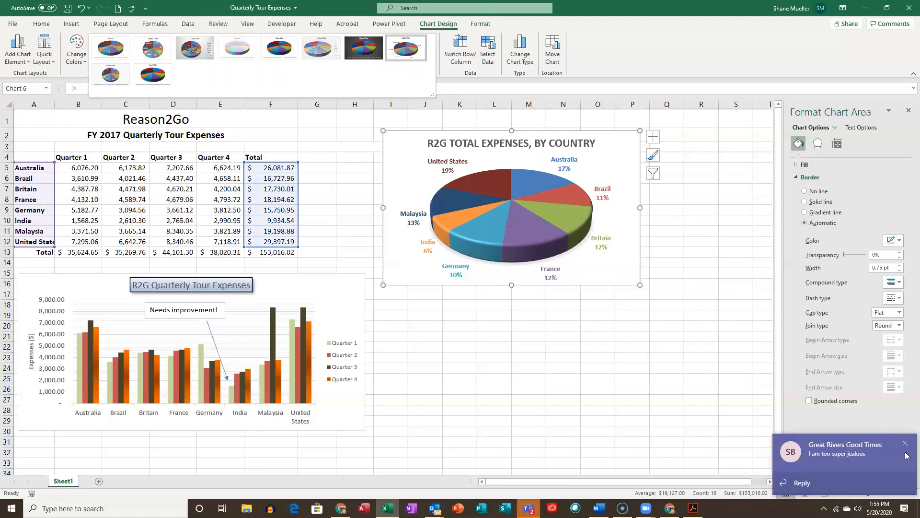
{"action": "left_click", "coordinate": [906, 447]}
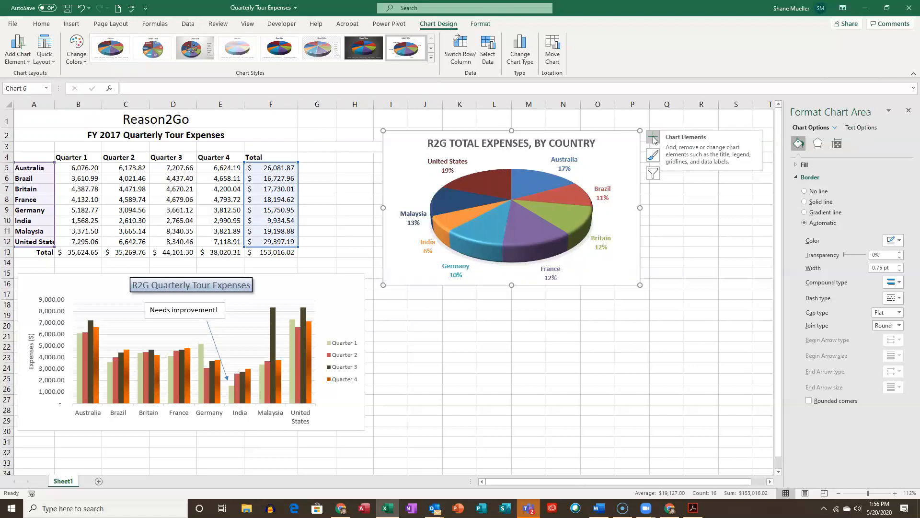
- Open the detailed formatting settings for the pie chart's data labels and review their text options and label content and position options
{"action": "left_click", "coordinate": [654, 139]}
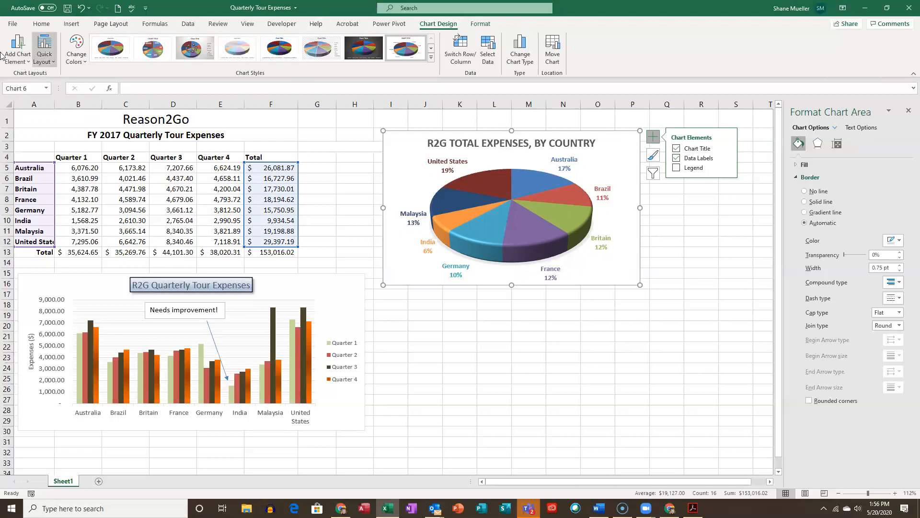
{"action": "left_click", "coordinate": [727, 159]}
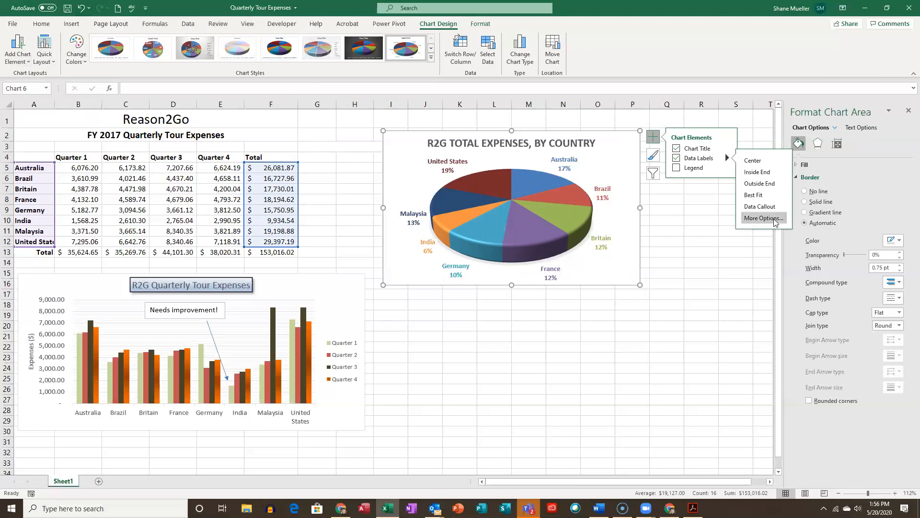
{"action": "left_click", "coordinate": [776, 222]}
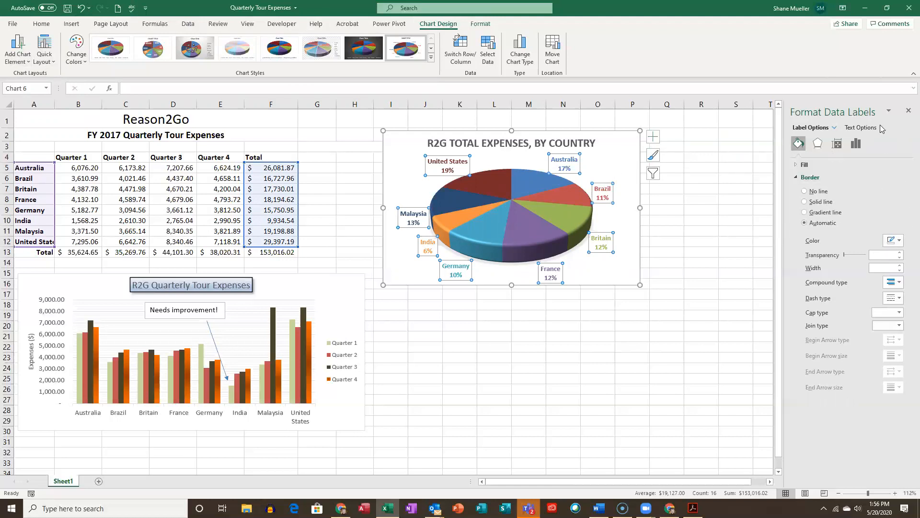
{"action": "left_click", "coordinate": [862, 128]}
{"action": "left_click", "coordinate": [812, 128]}
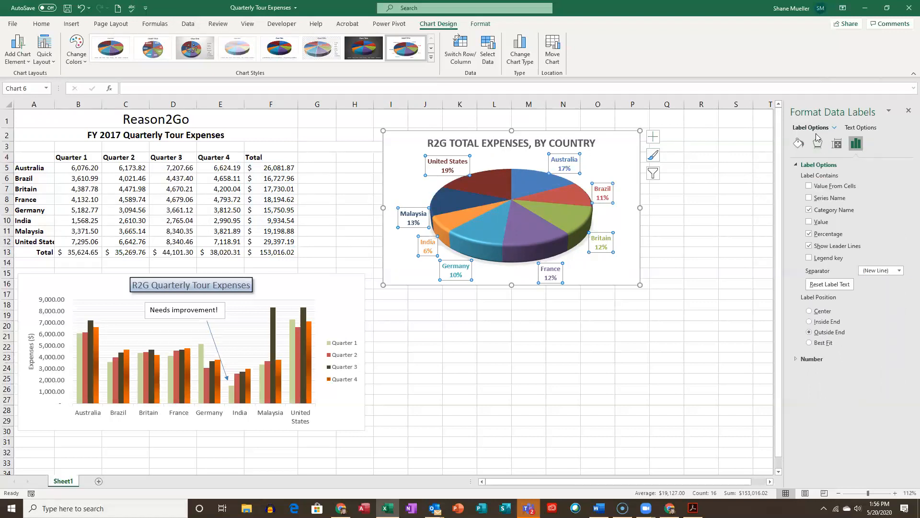
{"action": "left_click", "coordinate": [869, 130]}
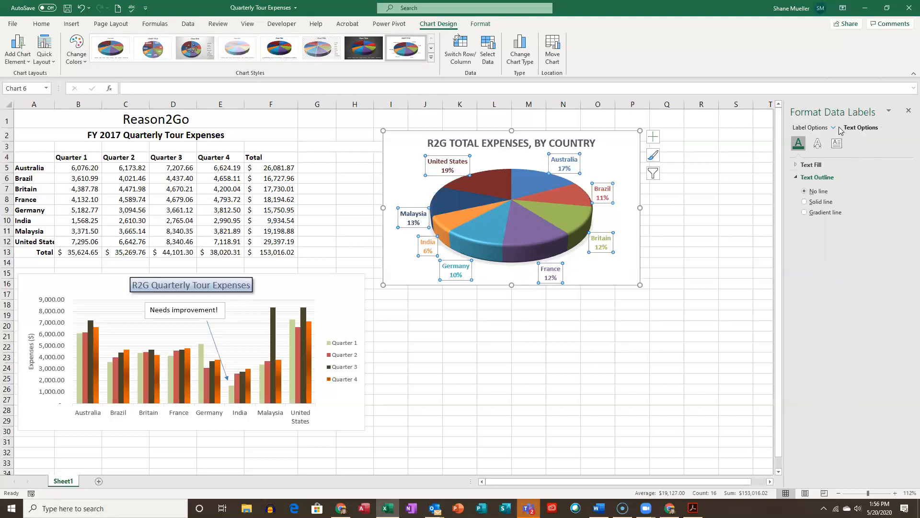
{"action": "left_click", "coordinate": [810, 130]}
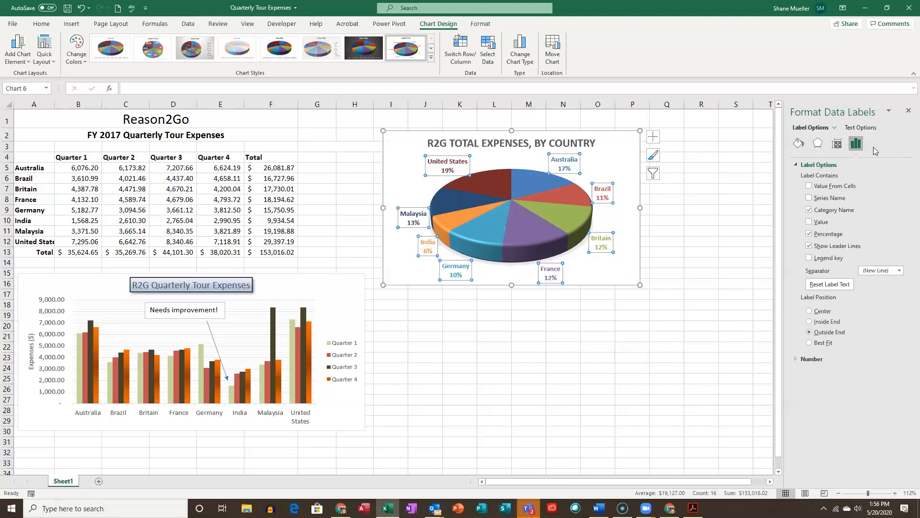
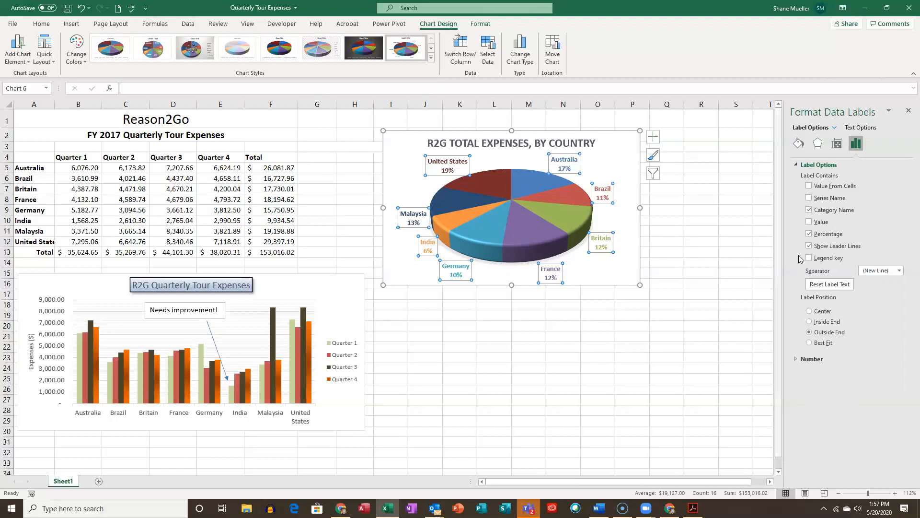
- Try the Inside End and Best Fit positions for the pie chart's data labels, then return them to Outside End
{"action": "left_click", "coordinate": [809, 209]}
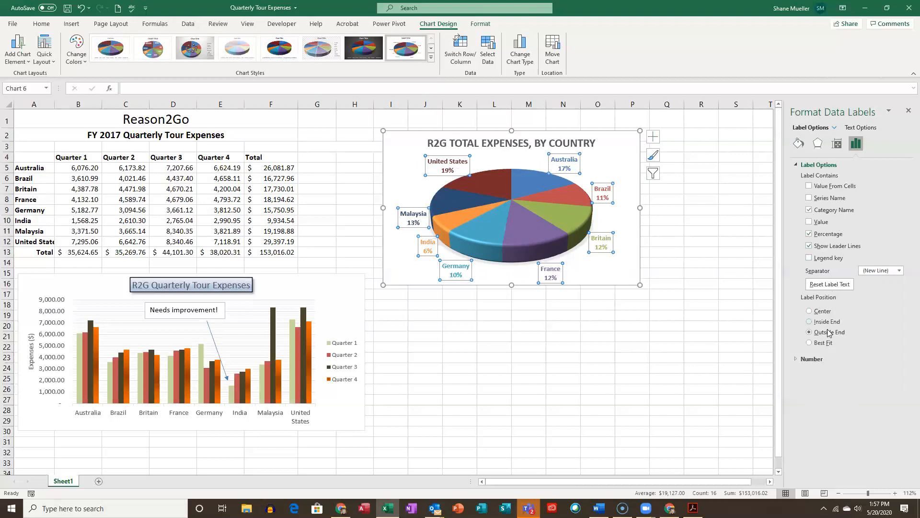
{"action": "left_click", "coordinate": [809, 312]}
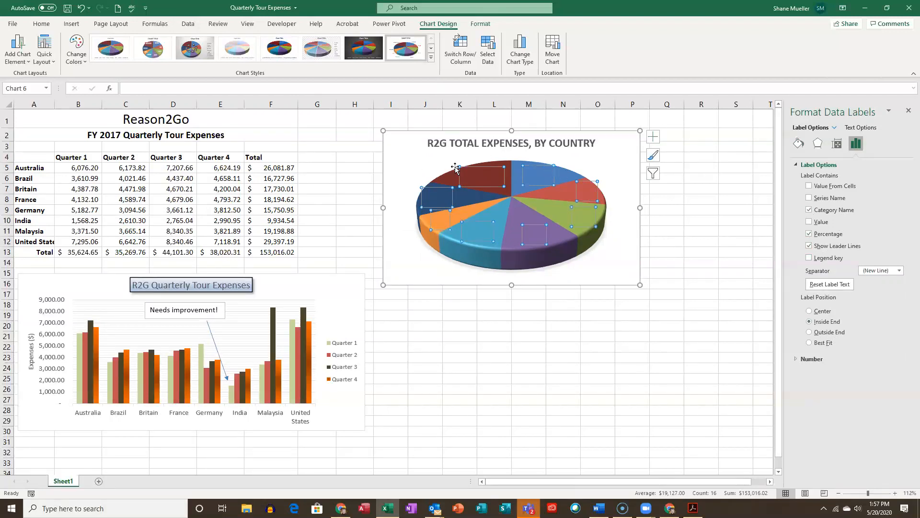
{"action": "left_click", "coordinate": [844, 332]}
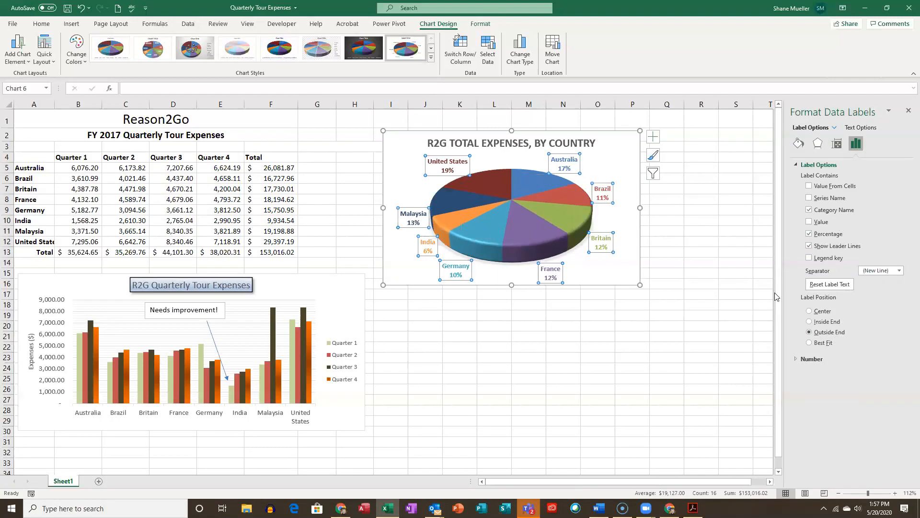
{"action": "left_click", "coordinate": [809, 343]}
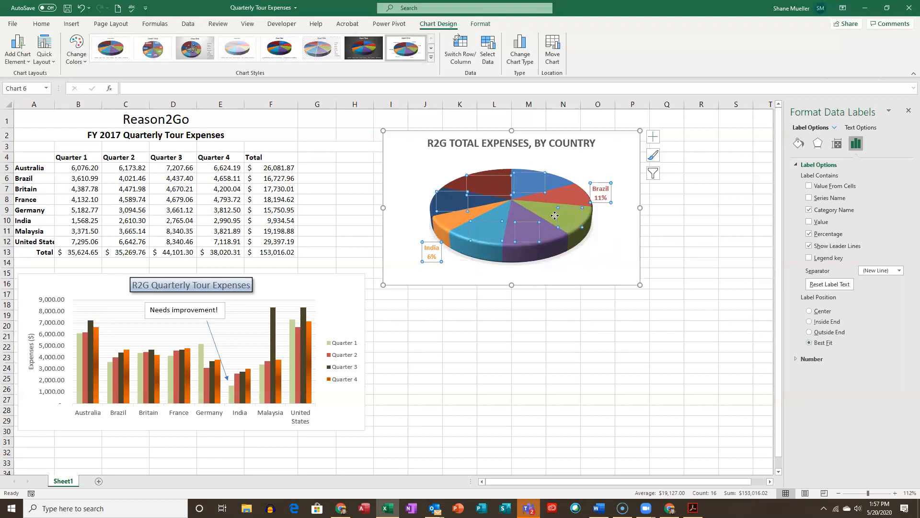
{"action": "left_click", "coordinate": [810, 333]}
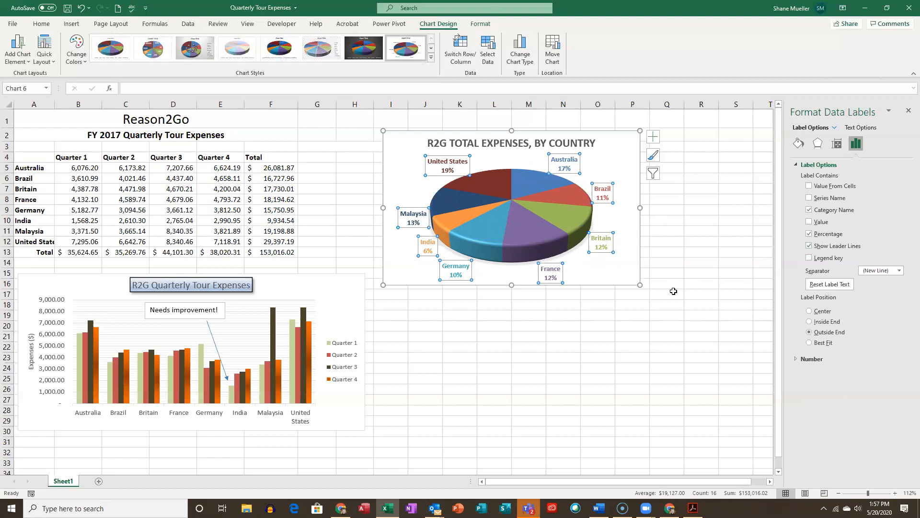
- Enlarge the pie chart and pull the Australia label away from its slice toward the chart's upper-right corner
{"action": "left_click_drag", "start_coordinate": [640, 284], "coordinate": [676, 327]}
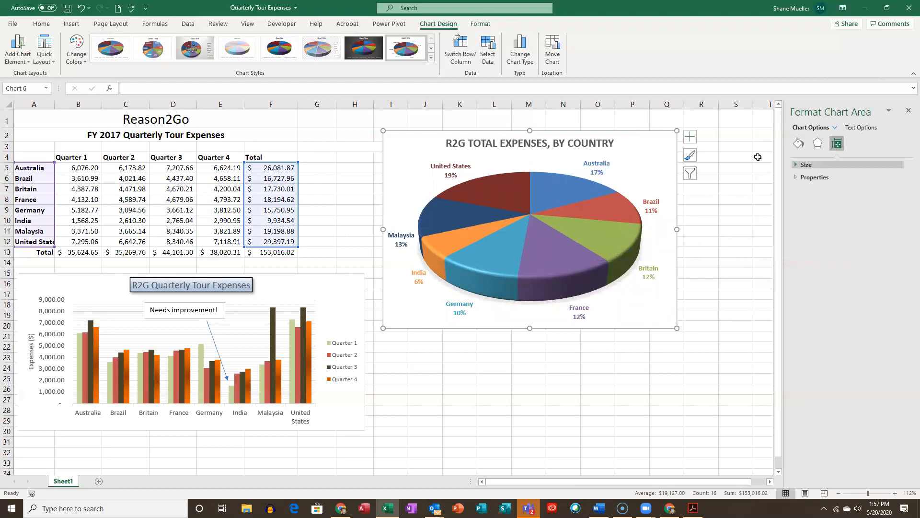
{"action": "left_click", "coordinate": [603, 171]}
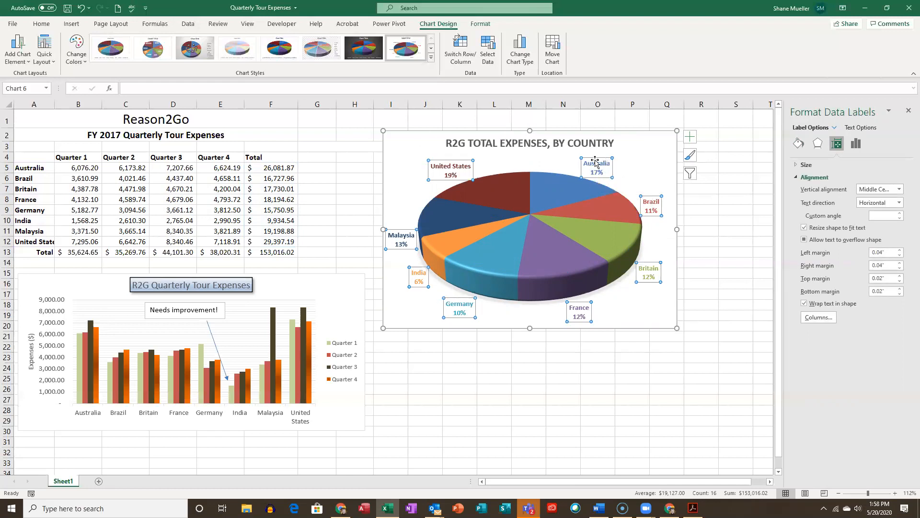
{"action": "left_click", "coordinate": [598, 168]}
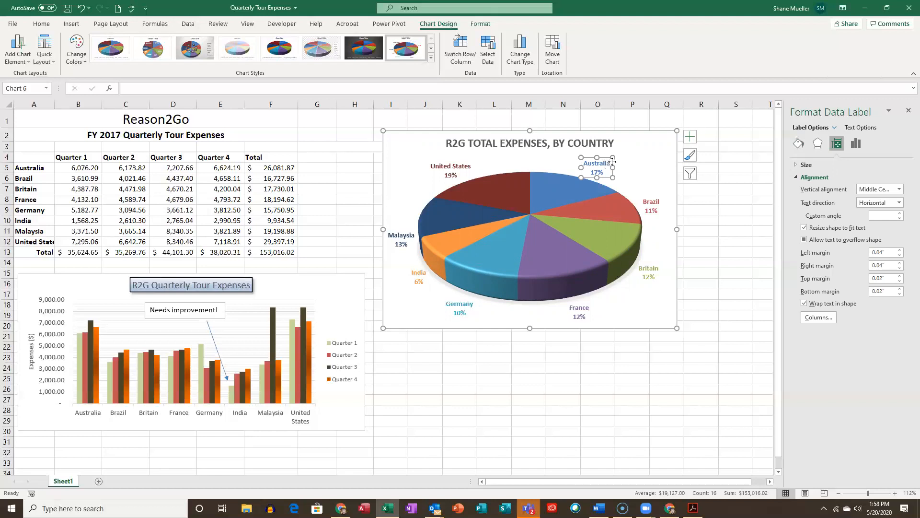
{"action": "left_click_drag", "start_coordinate": [603, 158], "coordinate": [642, 149]}
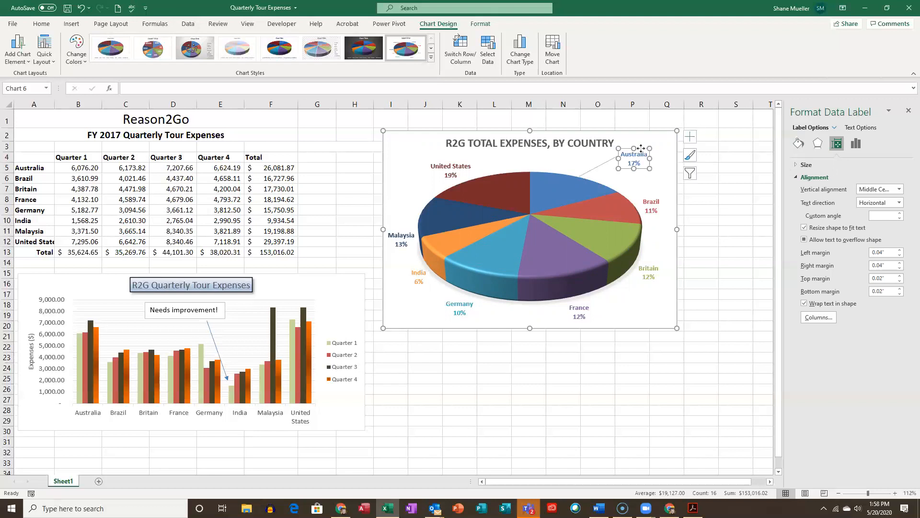
{"action": "left_click", "coordinate": [645, 182]}
{"action": "left_click", "coordinate": [671, 146]}
{"action": "left_click", "coordinate": [735, 229]}
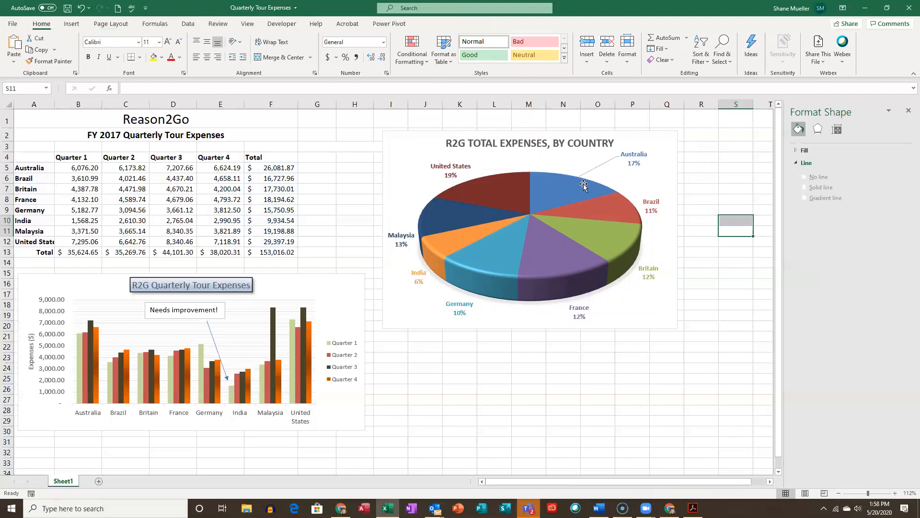
- Move the Australia label back closer to its slice, leaving a short leader line
{"action": "mouse_move", "coordinate": [576, 197]}
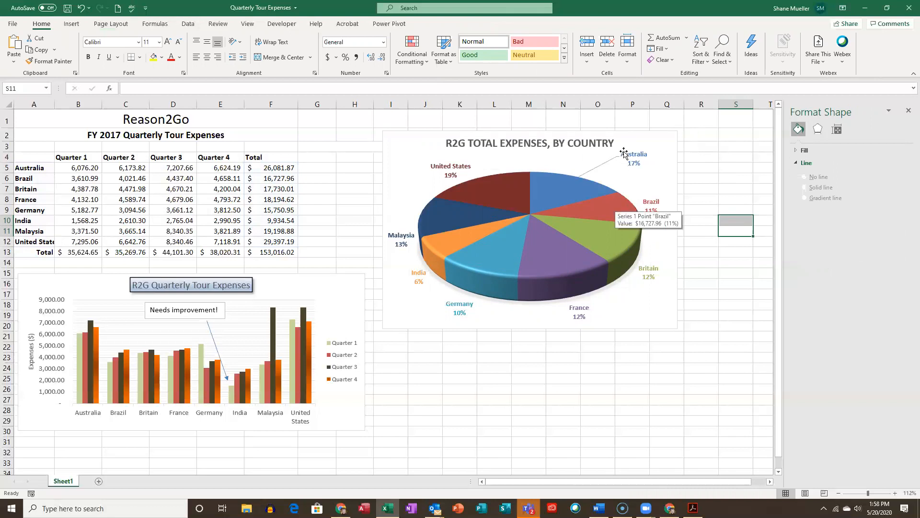
{"action": "left_click", "coordinate": [636, 161]}
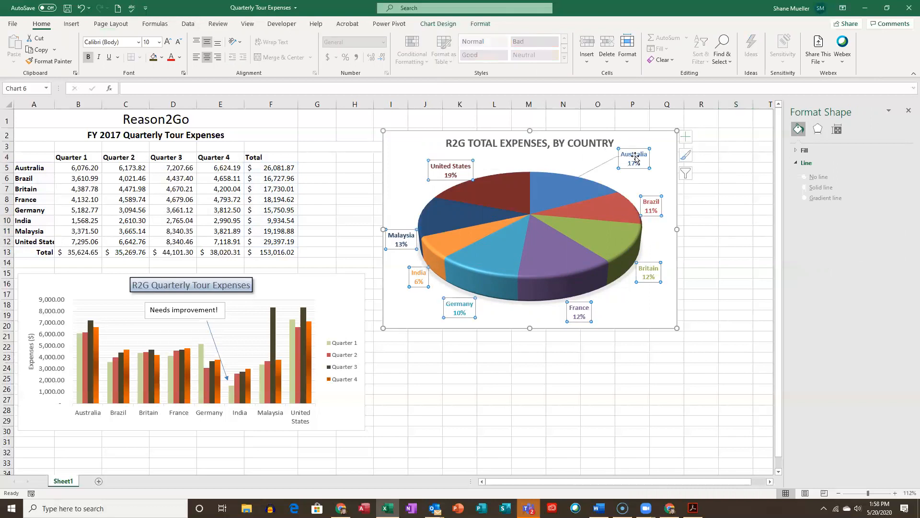
{"action": "left_click", "coordinate": [628, 150]}
{"action": "left_click_drag", "start_coordinate": [627, 150], "coordinate": [606, 158]}
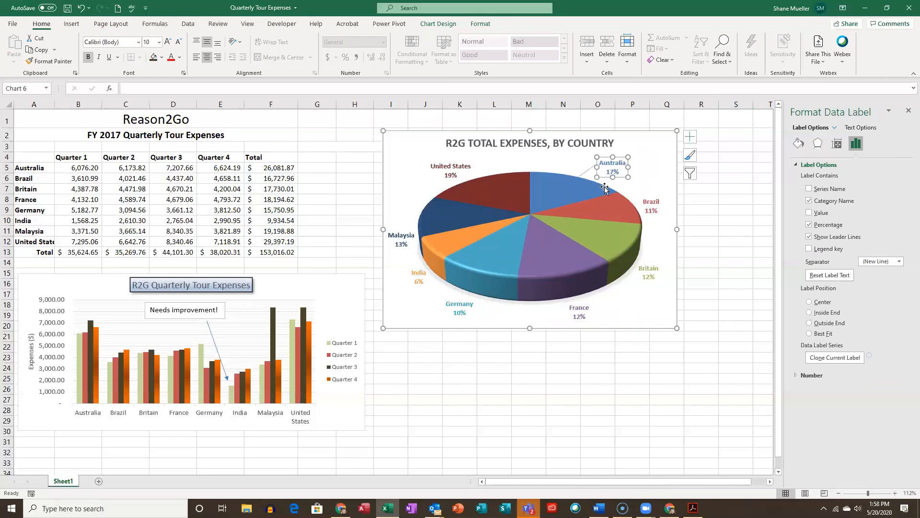
{"action": "left_click", "coordinate": [559, 186]}
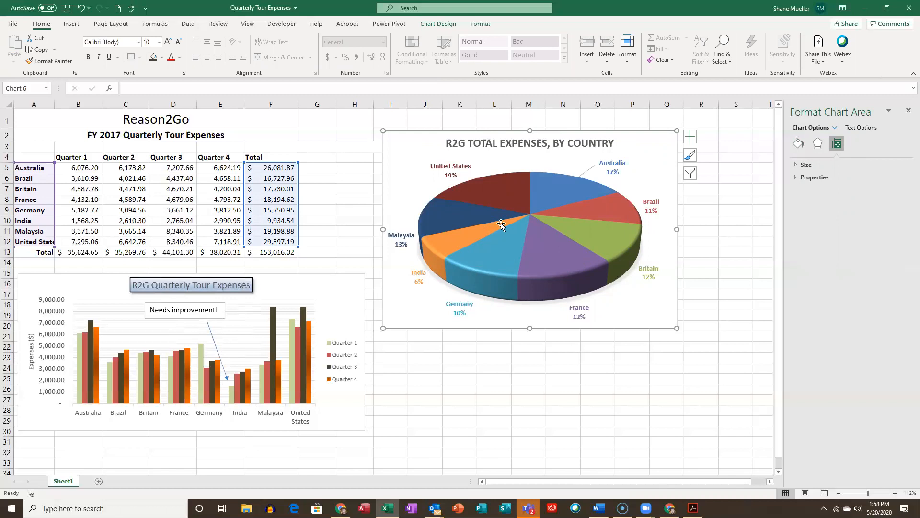
- Explode only the India slice out of the pie by about 41%
{"action": "left_click", "coordinate": [453, 240]}
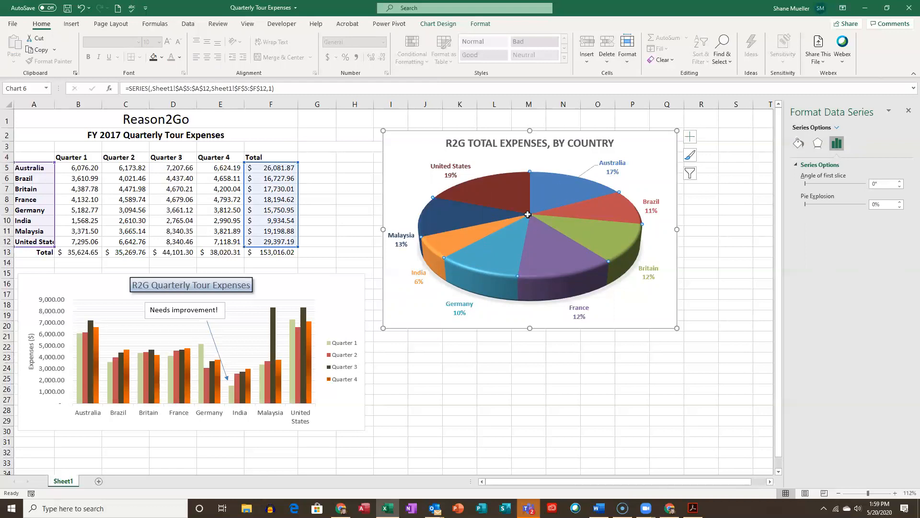
{"action": "left_click", "coordinate": [446, 246]}
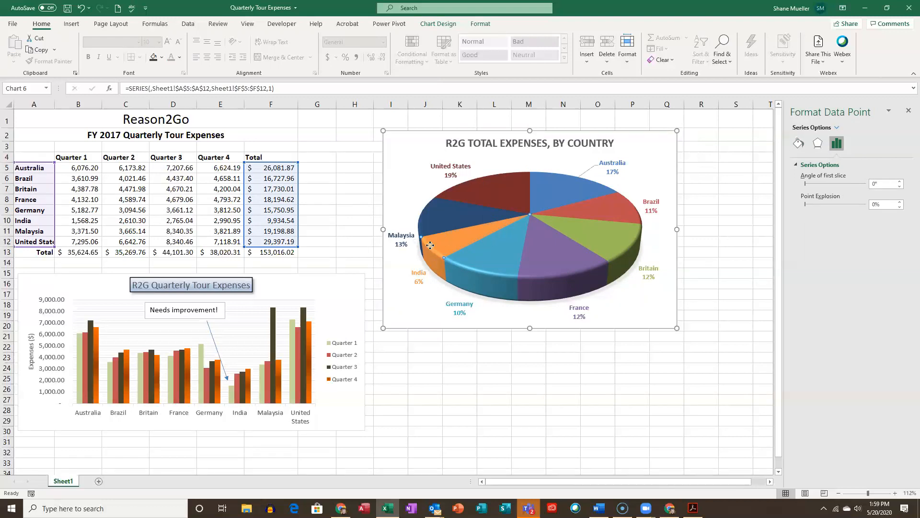
{"action": "left_click_drag", "start_coordinate": [413, 253], "coordinate": [416, 256]}
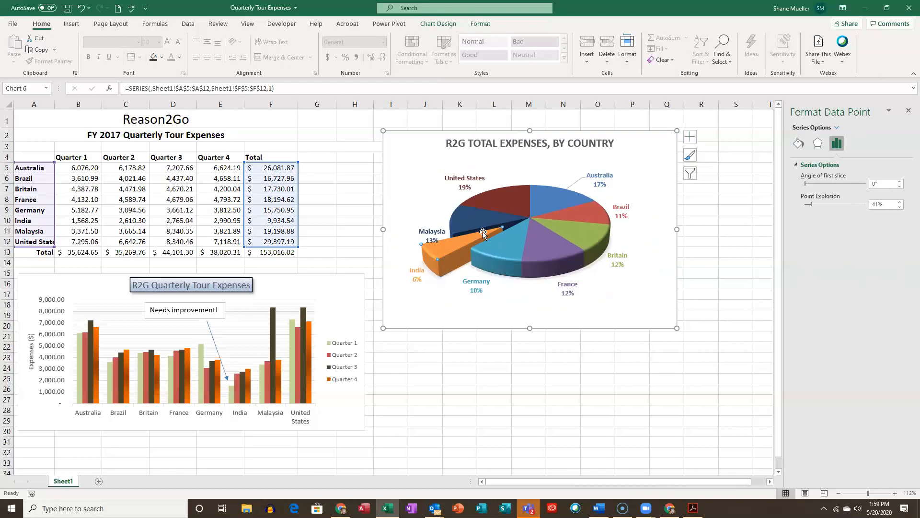
- Move the Malaysia label up and outward so it clears the exploded India slice
{"action": "left_click", "coordinate": [429, 235]}
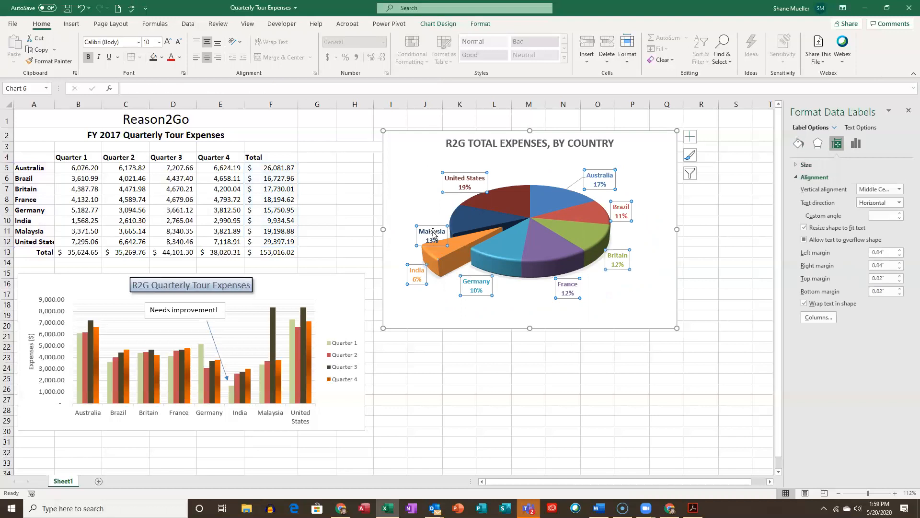
{"action": "left_click", "coordinate": [433, 234]}
{"action": "left_click_drag", "start_coordinate": [435, 220], "coordinate": [426, 200]}
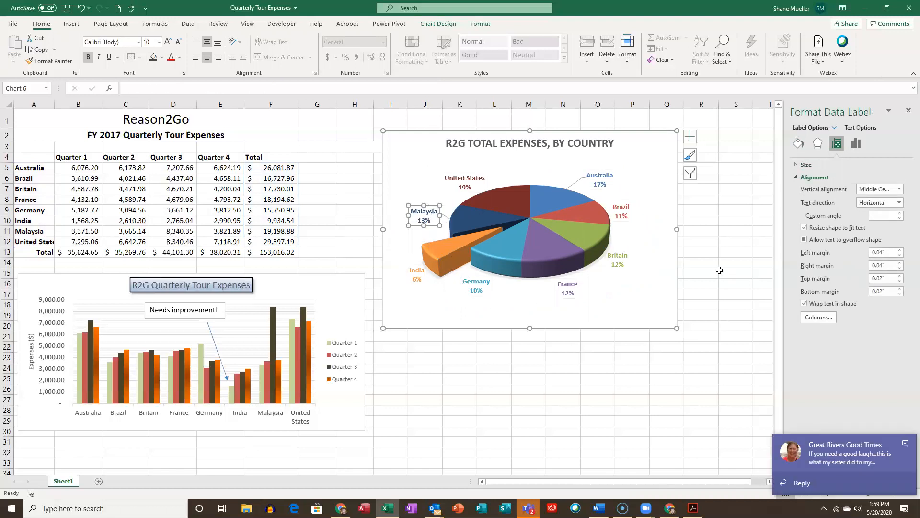
- Reduce the India slice's point explosion to 35% and dismiss the chat notifications
{"action": "left_click", "coordinate": [449, 275]}
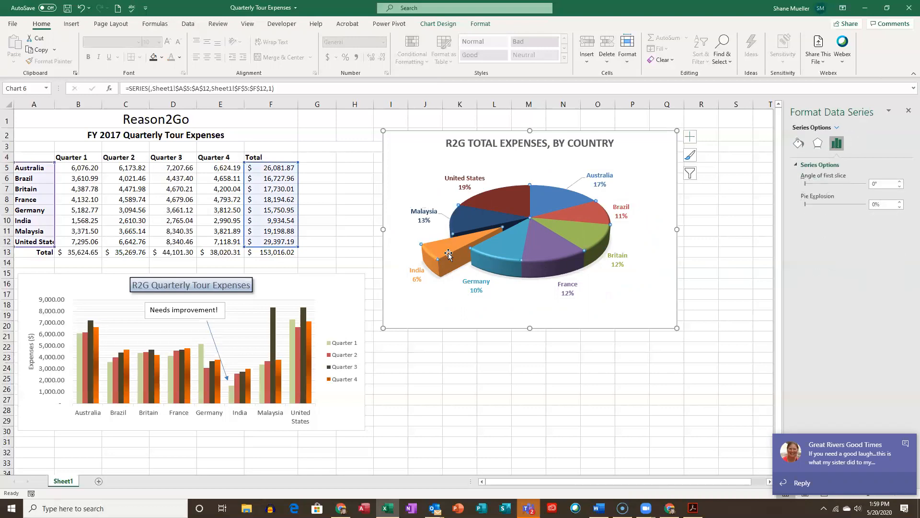
{"action": "left_click", "coordinate": [439, 255]}
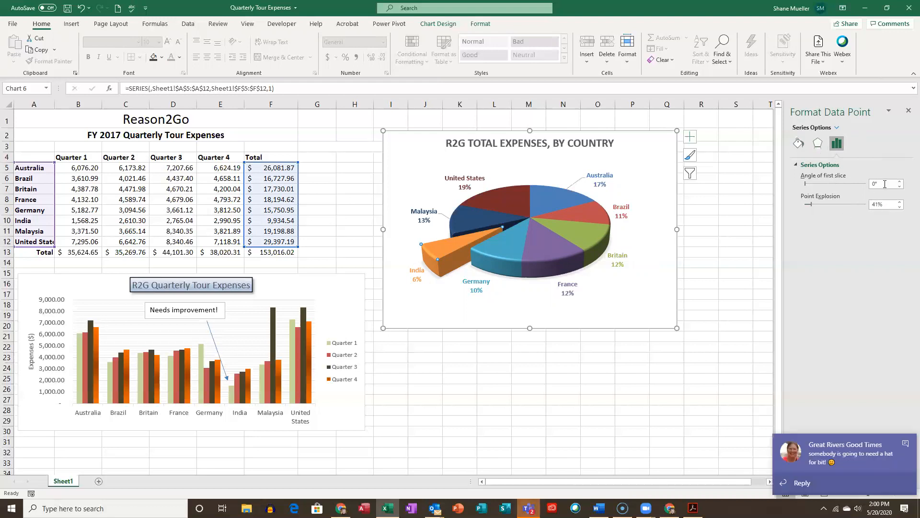
{"action": "left_click", "coordinate": [905, 443]}
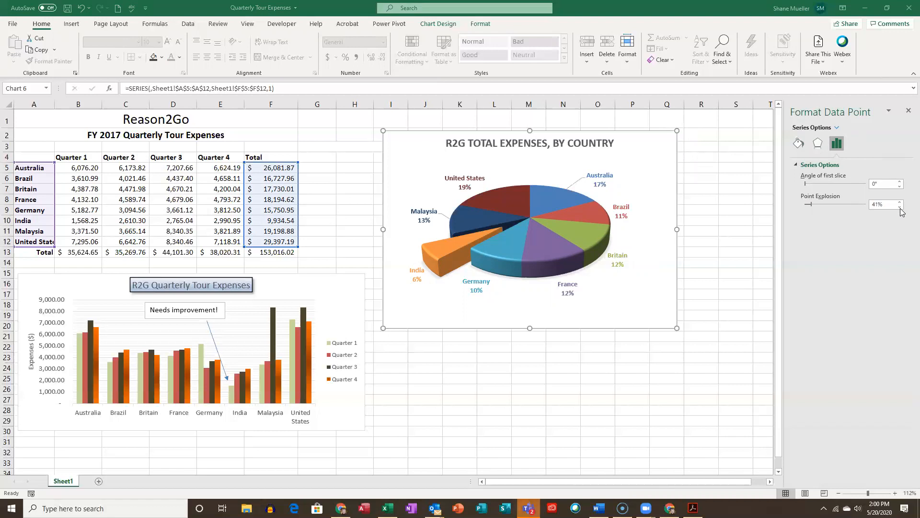
{"action": "left_click", "coordinate": [900, 207]}
{"action": "left_click", "coordinate": [901, 207]}
{"action": "left_click", "coordinate": [900, 207]}
{"action": "left_click", "coordinate": [901, 207]}
{"action": "left_click", "coordinate": [901, 207]}
{"action": "left_click", "coordinate": [901, 207]}
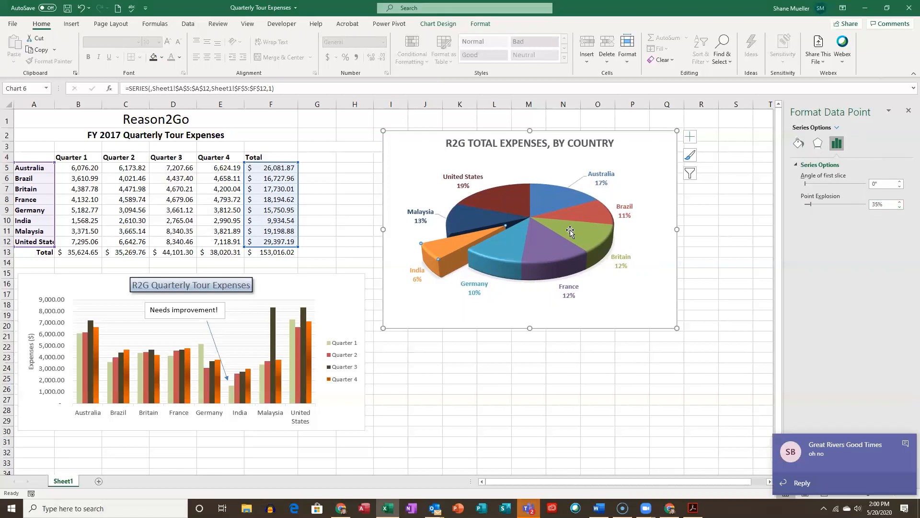
{"action": "left_click", "coordinate": [906, 445]}
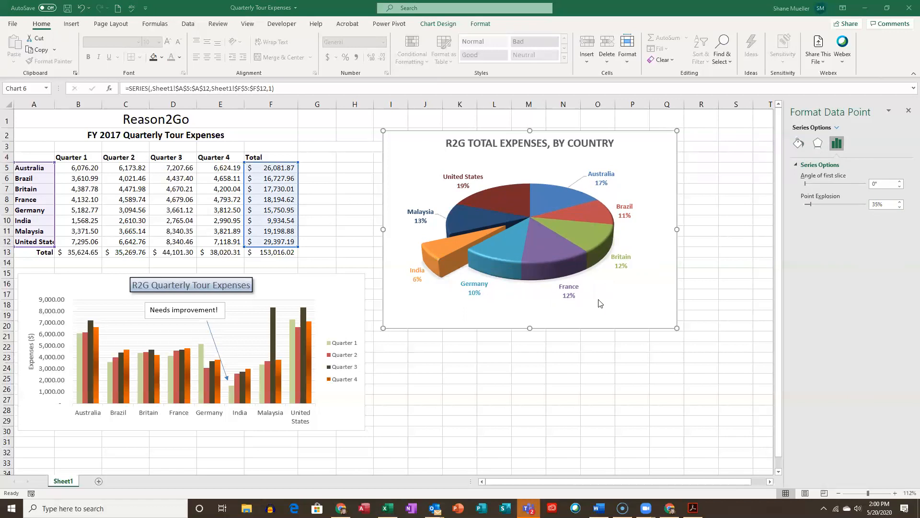
- Rotate the pie by setting the angle of the first slice to 278° and dismiss the chat notifications
{"action": "left_click", "coordinate": [805, 184]}
{"action": "left_click_drag", "start_coordinate": [806, 185], "coordinate": [828, 186]}
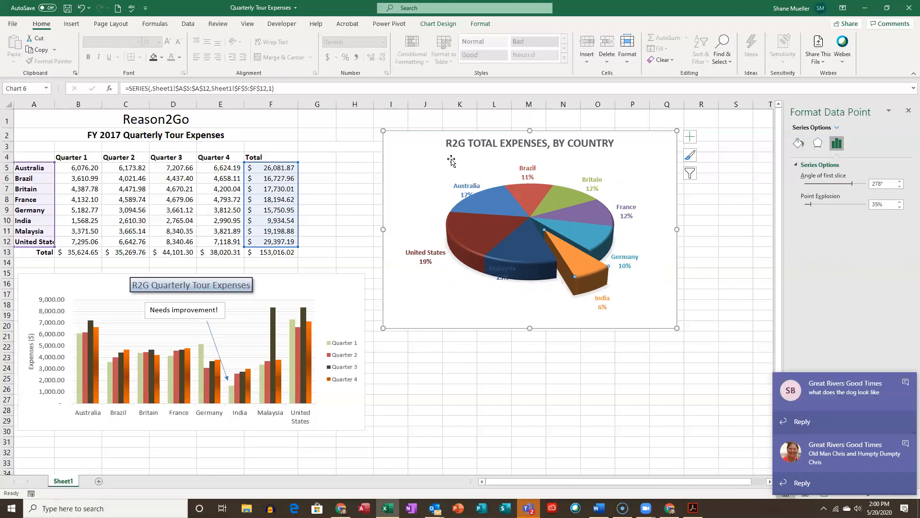
{"action": "left_click", "coordinate": [906, 383]}
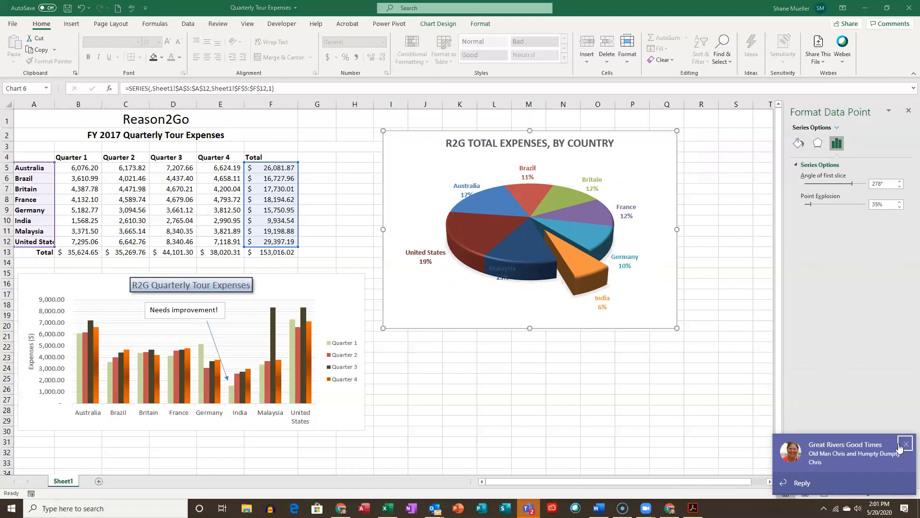
{"action": "left_click", "coordinate": [906, 443]}
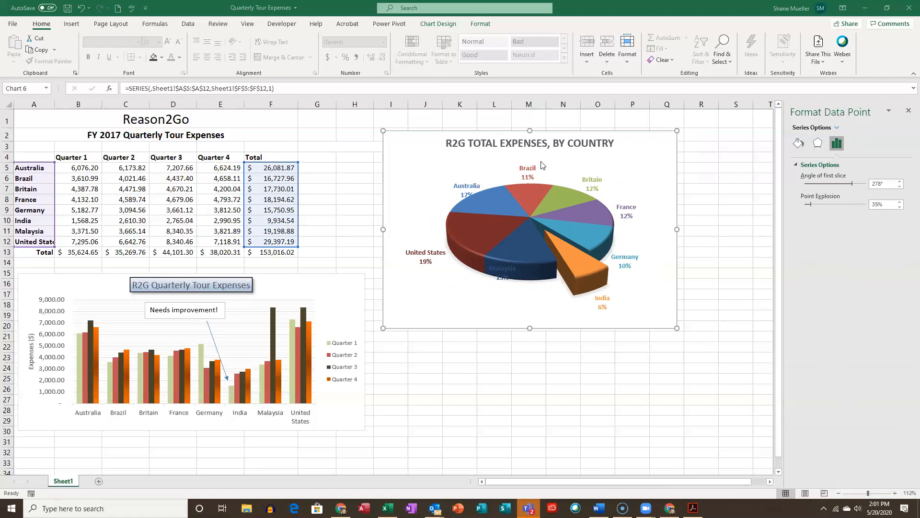
- Move the Australia and Malaysia labels outside the pie so they no longer overlap the slices, then deselect the chart
{"action": "left_click", "coordinate": [468, 187]}
{"action": "left_click", "coordinate": [460, 192]}
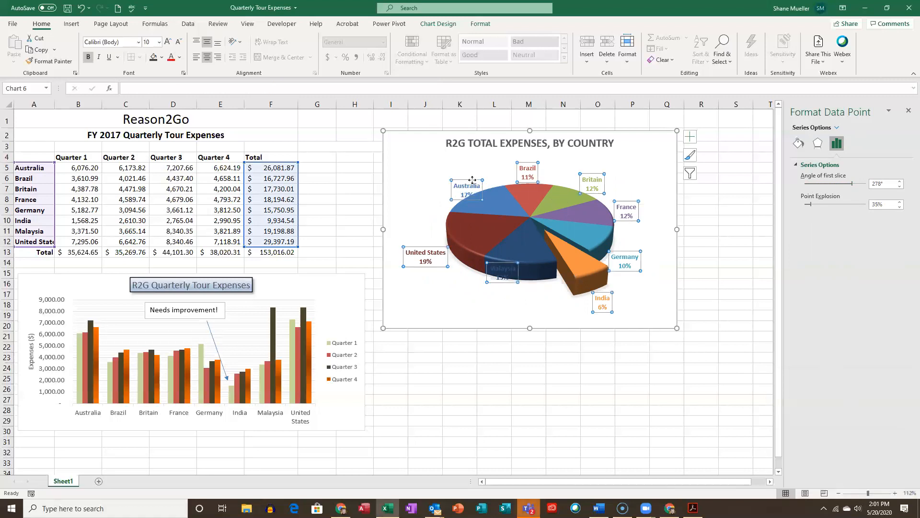
{"action": "left_click", "coordinate": [467, 188]}
{"action": "left_click_drag", "start_coordinate": [478, 181], "coordinate": [458, 165]}
{"action": "left_click", "coordinate": [509, 276]}
{"action": "left_click", "coordinate": [509, 276]}
{"action": "left_click_drag", "start_coordinate": [511, 282], "coordinate": [502, 304]}
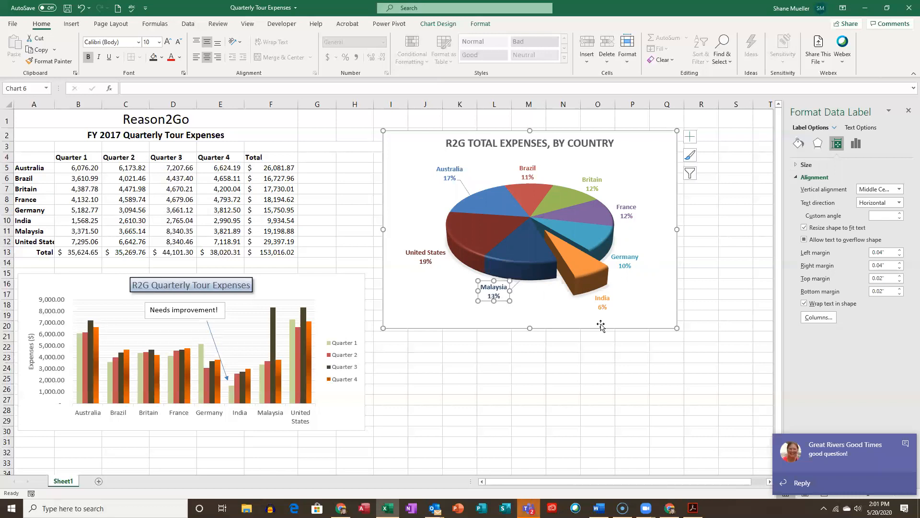
{"action": "left_click", "coordinate": [905, 444]}
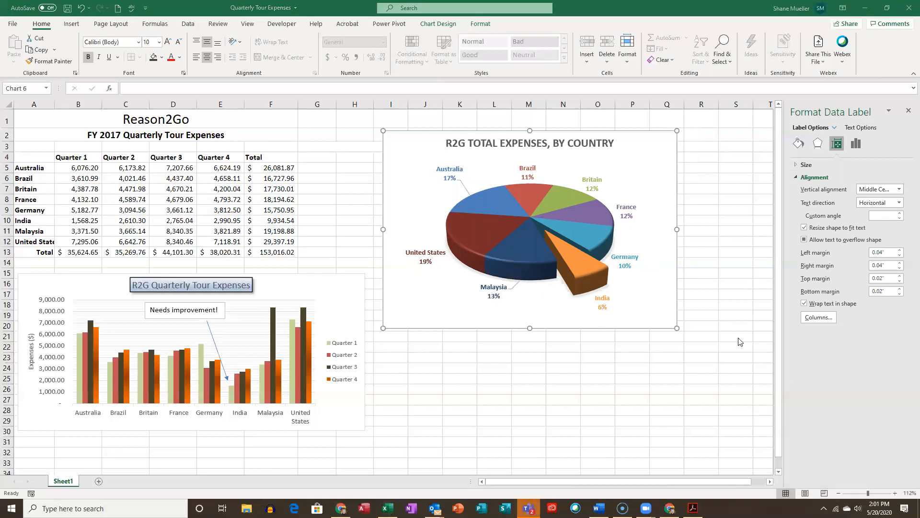
{"action": "left_click", "coordinate": [708, 250]}
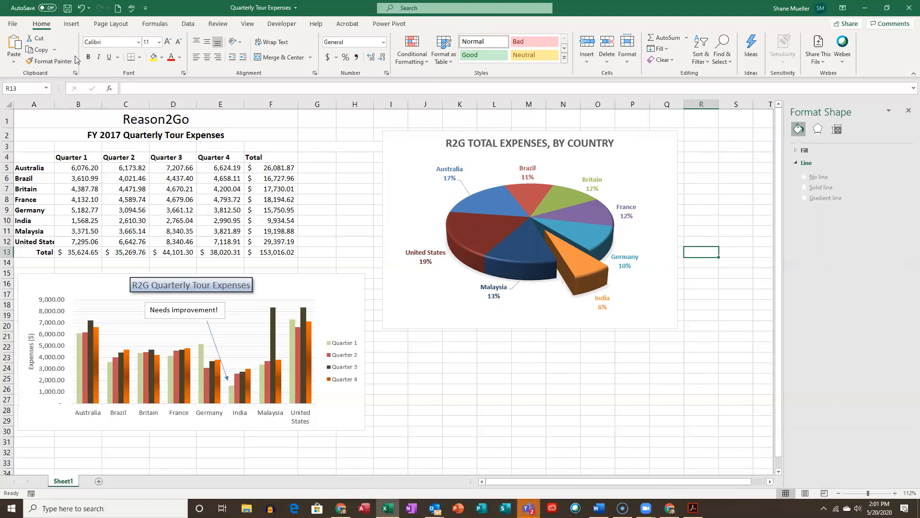
- Preview the worksheet for printing and examine how the table and charts split across the pages
{"action": "left_click", "coordinate": [15, 25]}
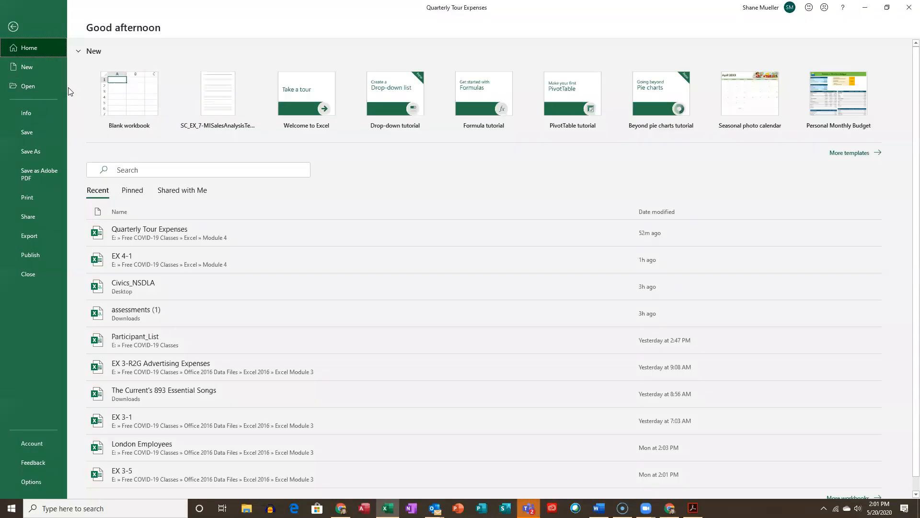
{"action": "left_click", "coordinate": [43, 199]}
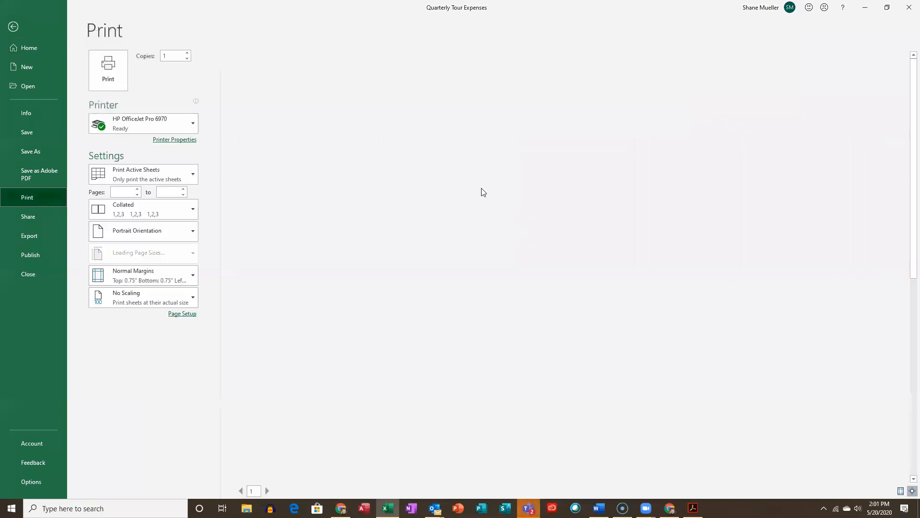
{"action": "left_click", "coordinate": [279, 491]}
{"action": "left_click", "coordinate": [280, 491]}
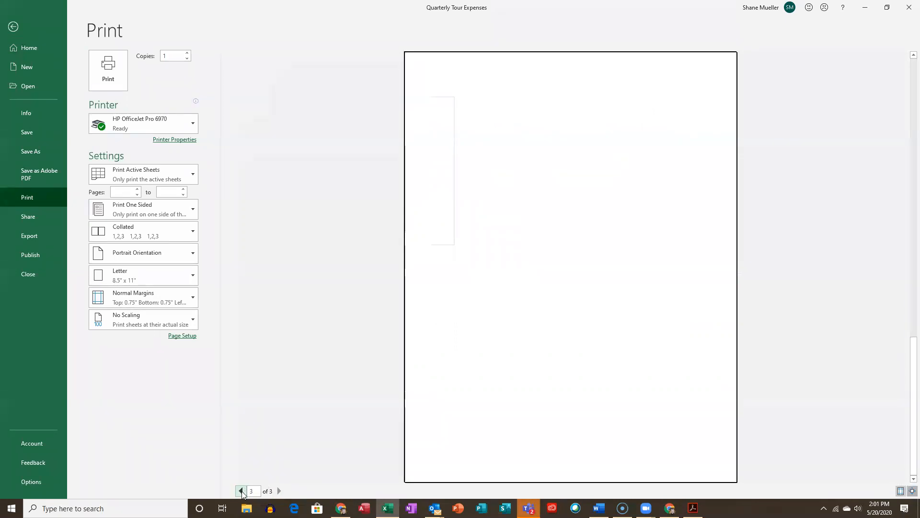
{"action": "left_click", "coordinate": [241, 491]}
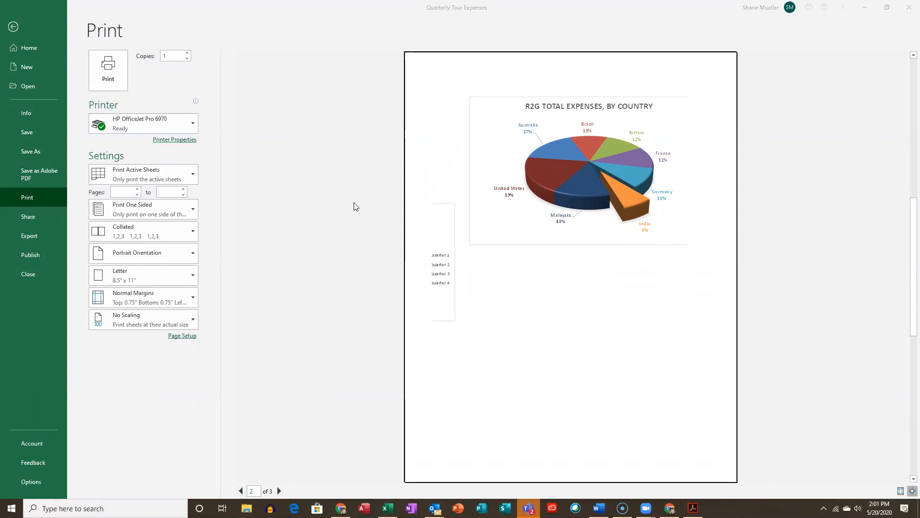
- Examine how the table and charts fall across pages in Page Break Preview, close the Format Shape pane, and return to Normal view
{"action": "left_click", "coordinate": [11, 30]}
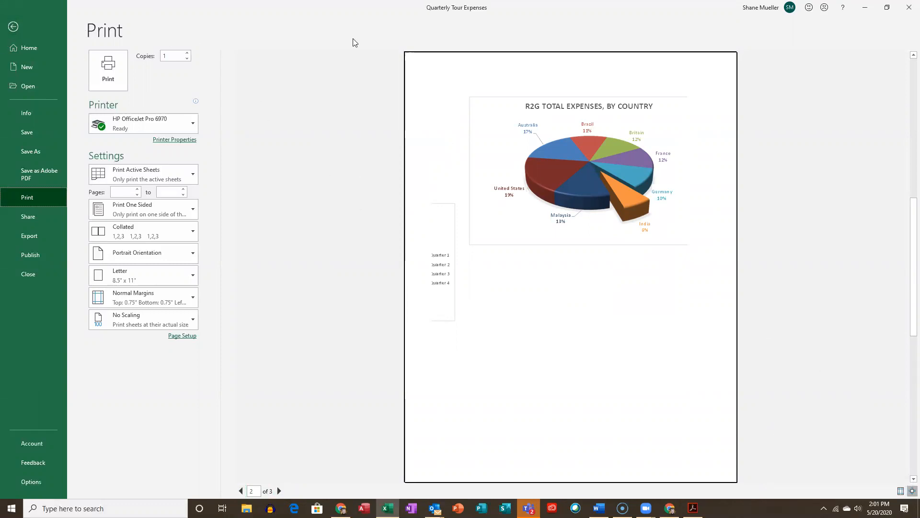
{"action": "key", "text": "Escape"}
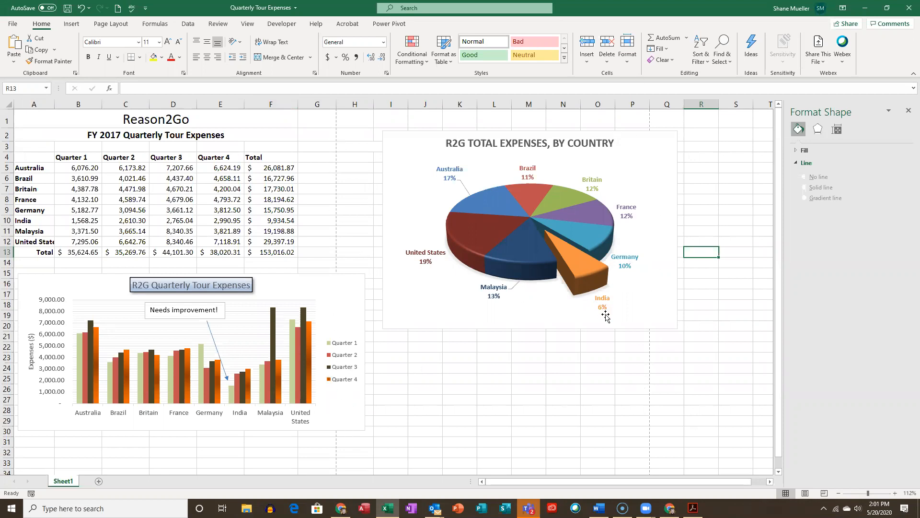
{"action": "left_click", "coordinate": [823, 494]}
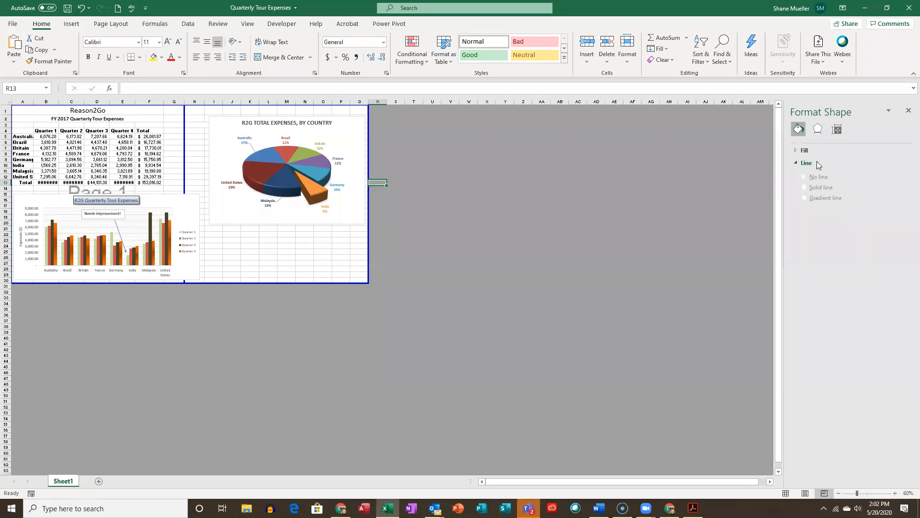
{"action": "left_click", "coordinate": [907, 111]}
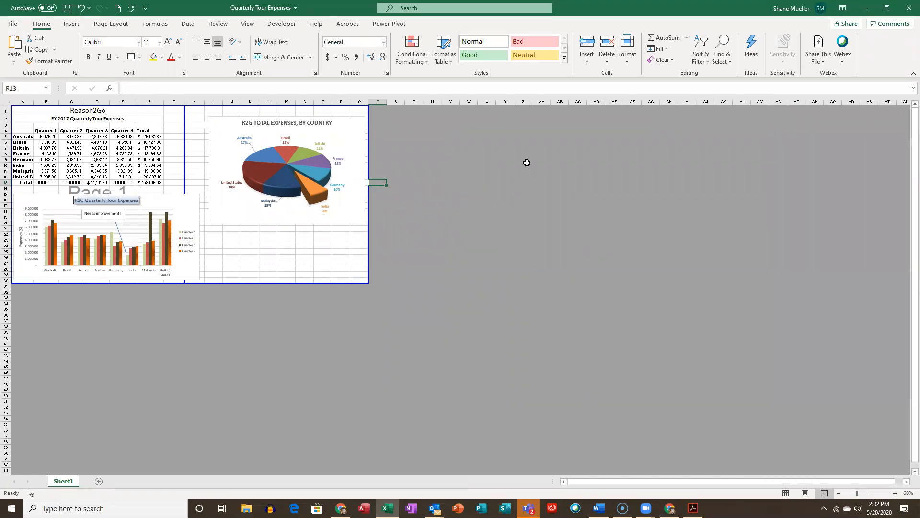
{"action": "left_click", "coordinate": [786, 493]}
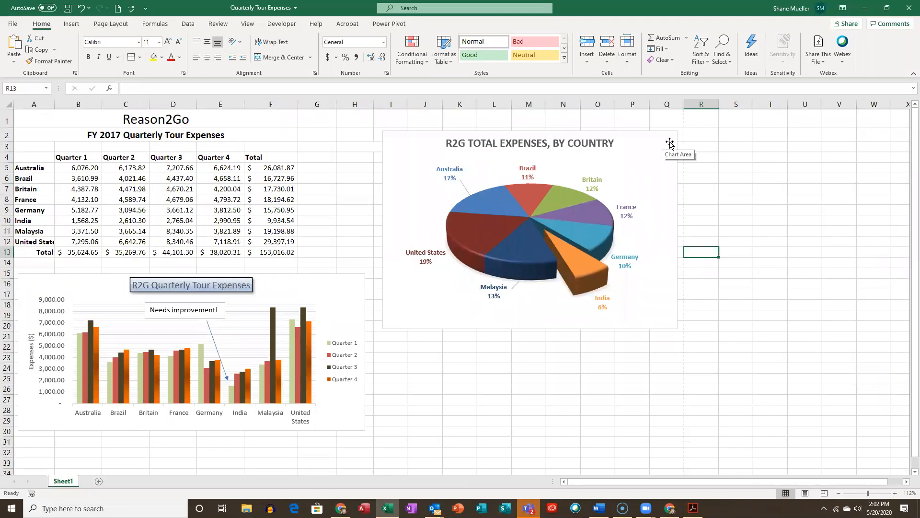
- Move the pie chart to a new chart sheet named "Expenses by Country"
{"action": "left_click", "coordinate": [662, 142]}
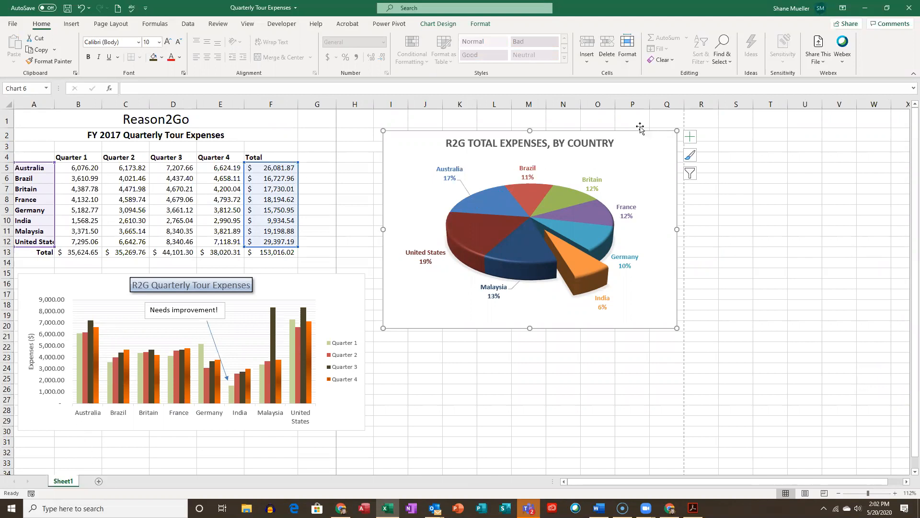
{"action": "left_click", "coordinate": [438, 24]}
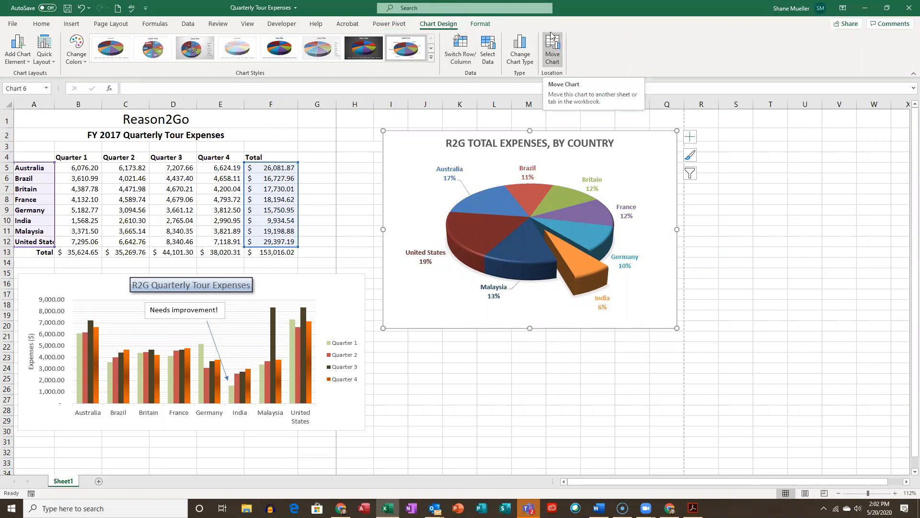
{"action": "left_click", "coordinate": [551, 52]}
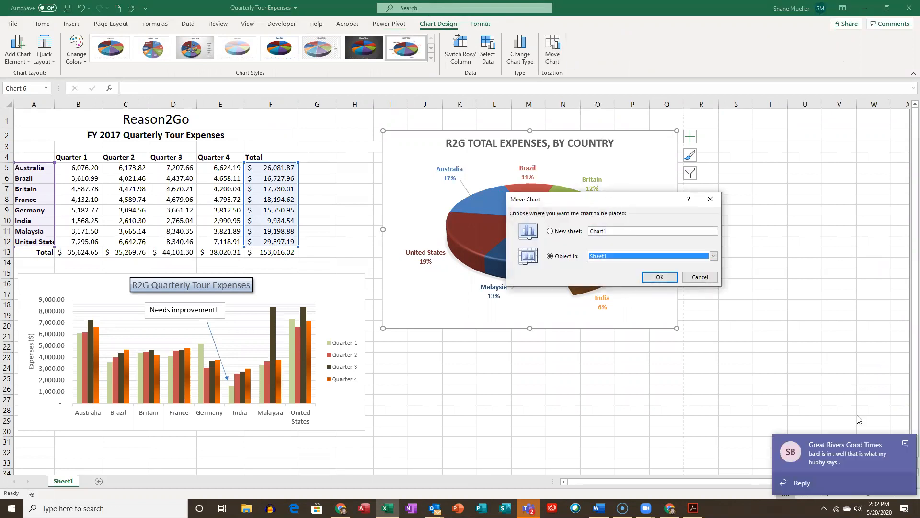
{"action": "left_click", "coordinate": [551, 232]}
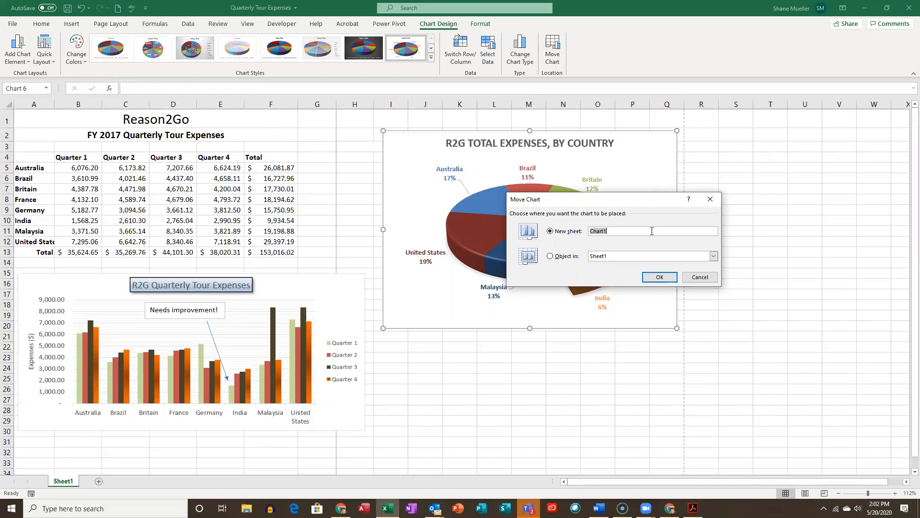
{"action": "type", "text": "Expenses by Country"}
{"action": "left_click", "coordinate": [658, 280]}
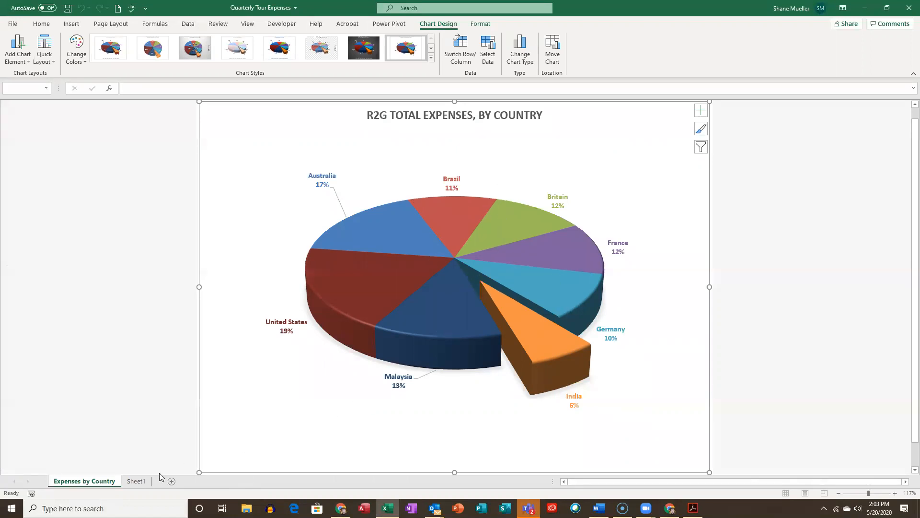
- Return to Sheet1 and nudge the column chart slightly upward, closer to the expenses table
{"action": "left_click", "coordinate": [136, 481]}
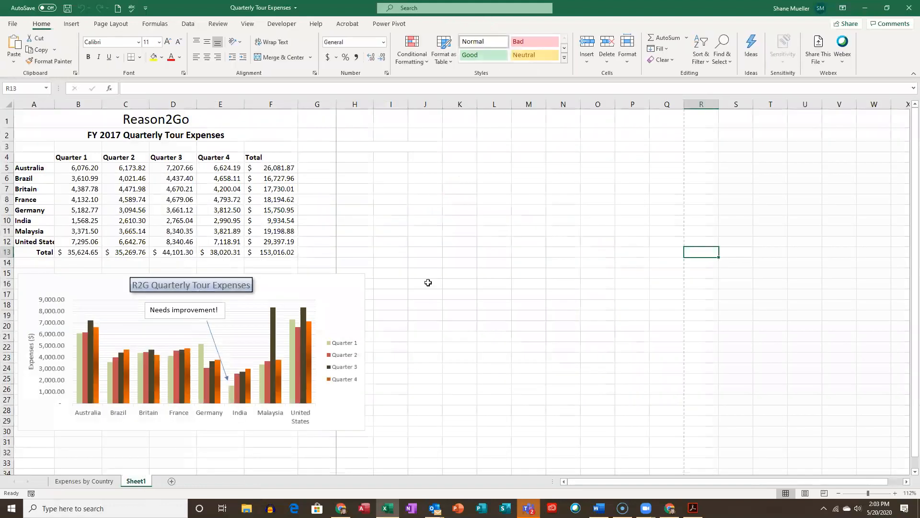
{"action": "left_click", "coordinate": [589, 241]}
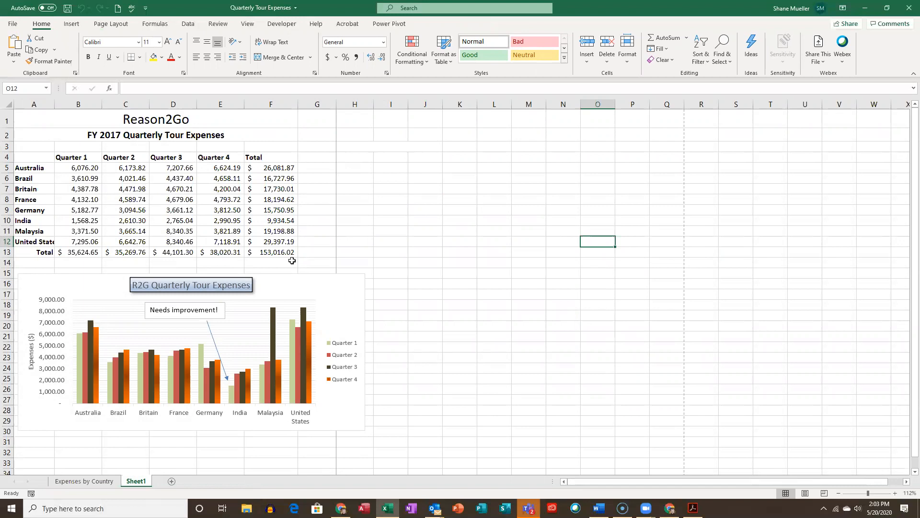
{"action": "left_click", "coordinate": [285, 279]}
{"action": "left_click_drag", "start_coordinate": [285, 278], "coordinate": [284, 274]}
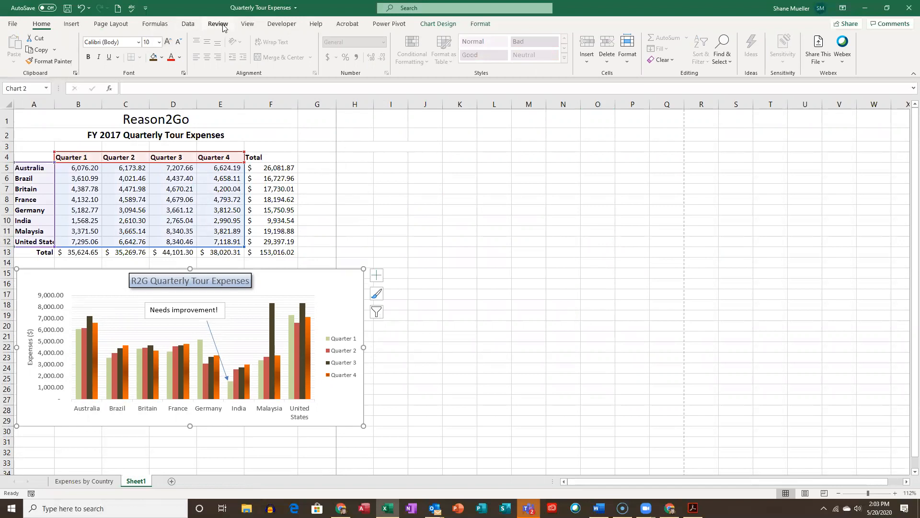
- Try to set the page orientation to landscape with the column chart selected, and check the print preview
{"action": "left_click", "coordinate": [111, 24]}
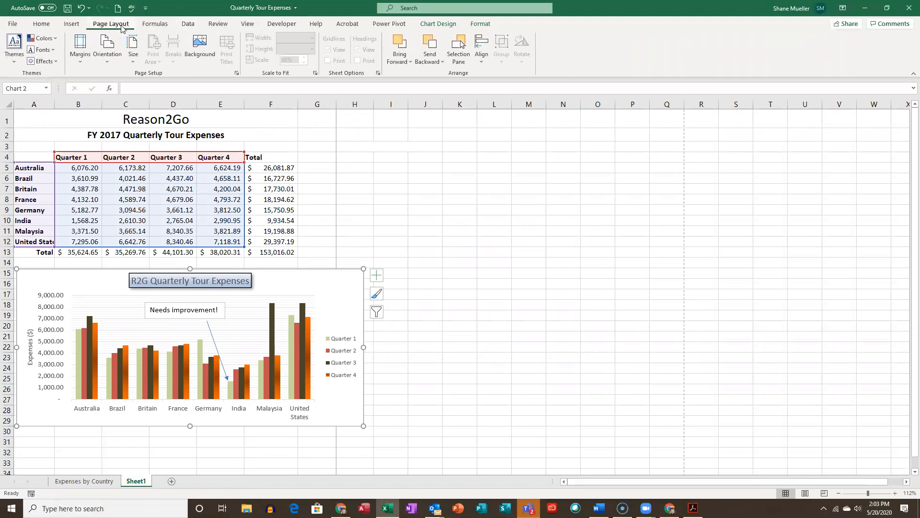
{"action": "left_click", "coordinate": [105, 57]}
{"action": "left_click", "coordinate": [143, 103]}
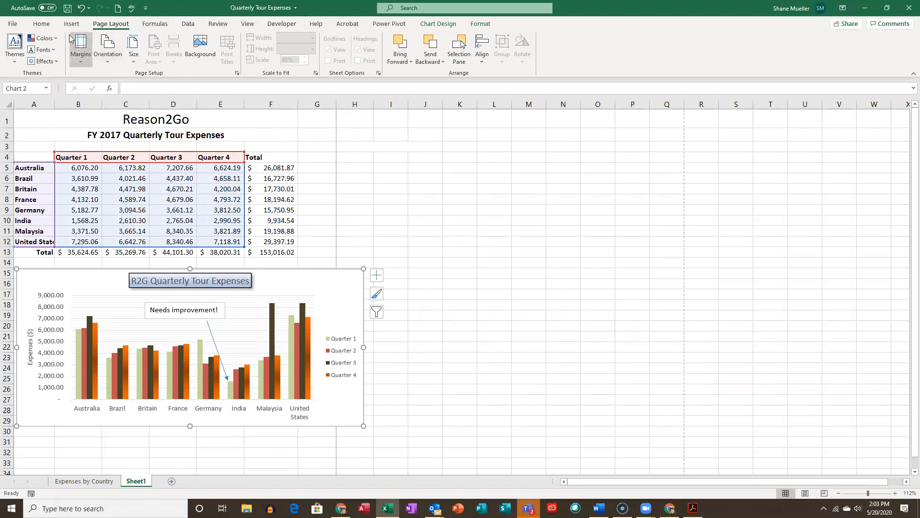
{"action": "left_click", "coordinate": [15, 24]}
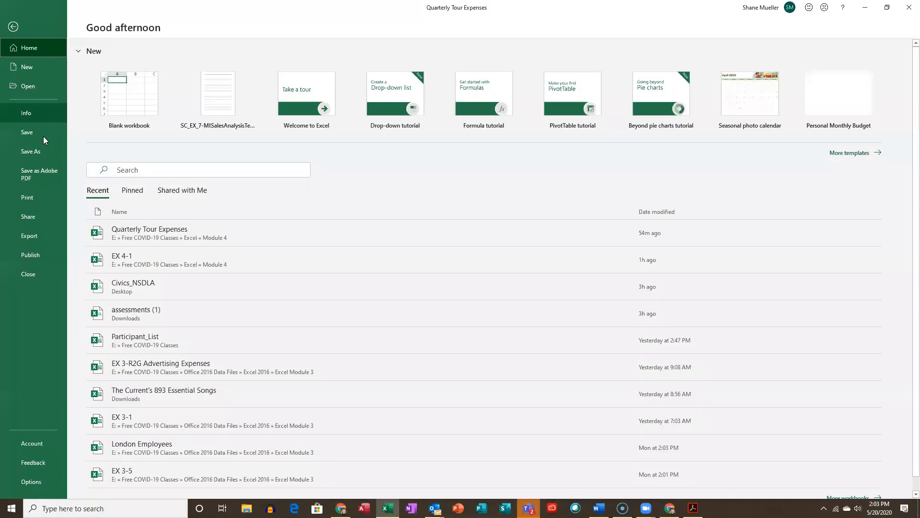
{"action": "left_click", "coordinate": [37, 199]}
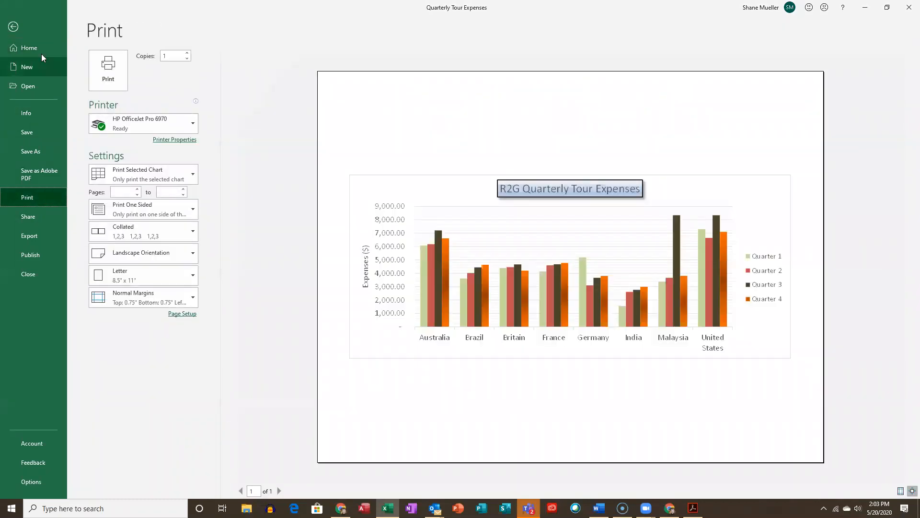
{"action": "left_click", "coordinate": [13, 26]}
- Deselect the column chart and preview how the whole worksheet prints
{"action": "left_click", "coordinate": [322, 153]}
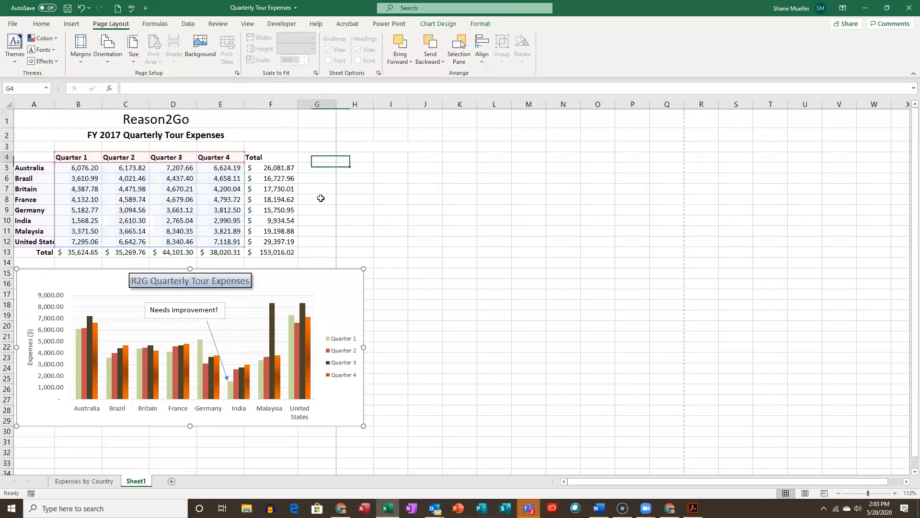
{"action": "left_click", "coordinate": [321, 209]}
{"action": "left_click", "coordinate": [14, 26]}
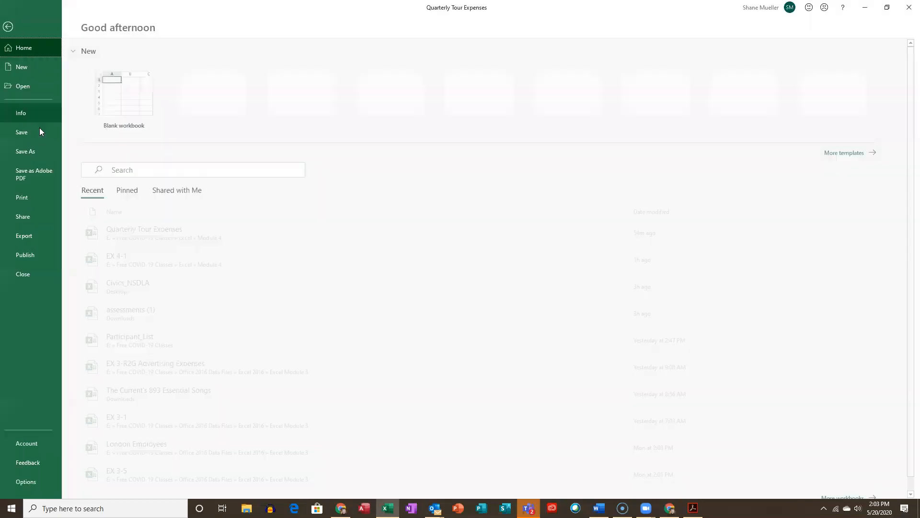
{"action": "left_click", "coordinate": [41, 196]}
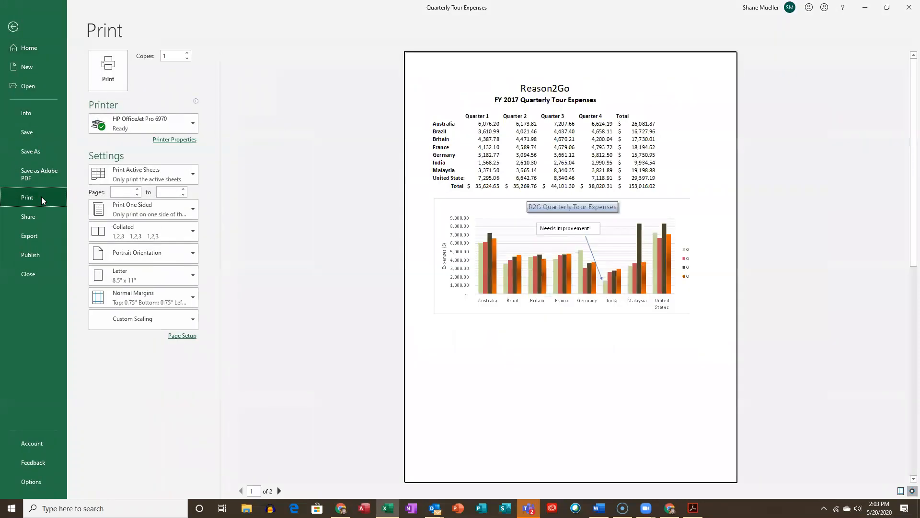
{"action": "left_click", "coordinate": [13, 26]}
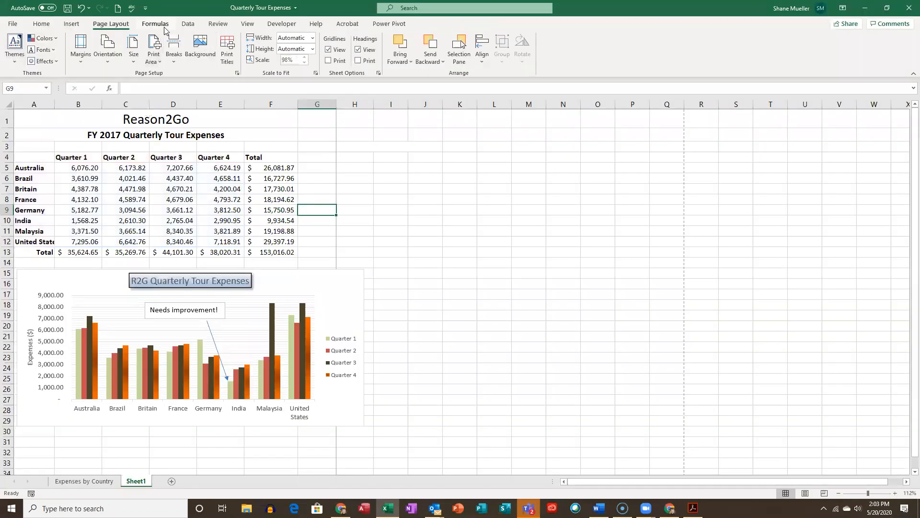
- Set Sheet1's page orientation to landscape and preview both printed pages
{"action": "left_click", "coordinate": [108, 51]}
{"action": "left_click", "coordinate": [128, 101]}
{"action": "left_click", "coordinate": [333, 178]}
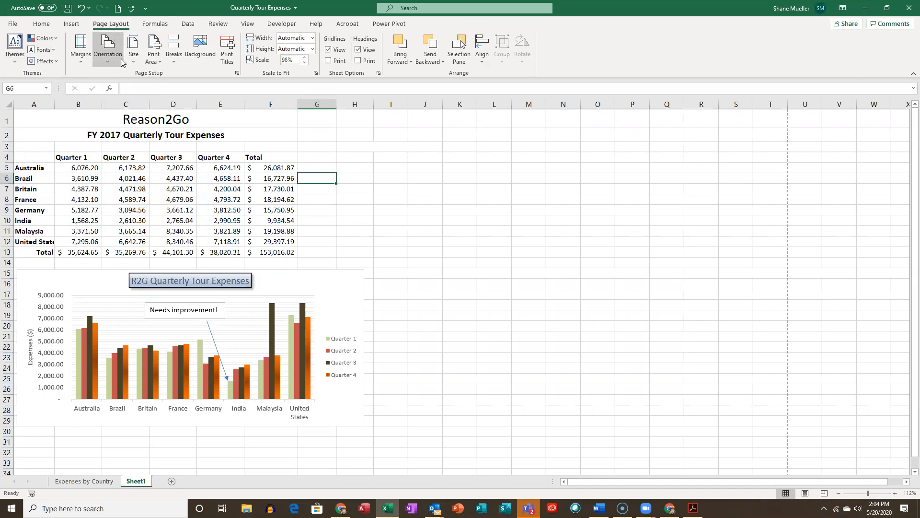
{"action": "left_click", "coordinate": [13, 24]}
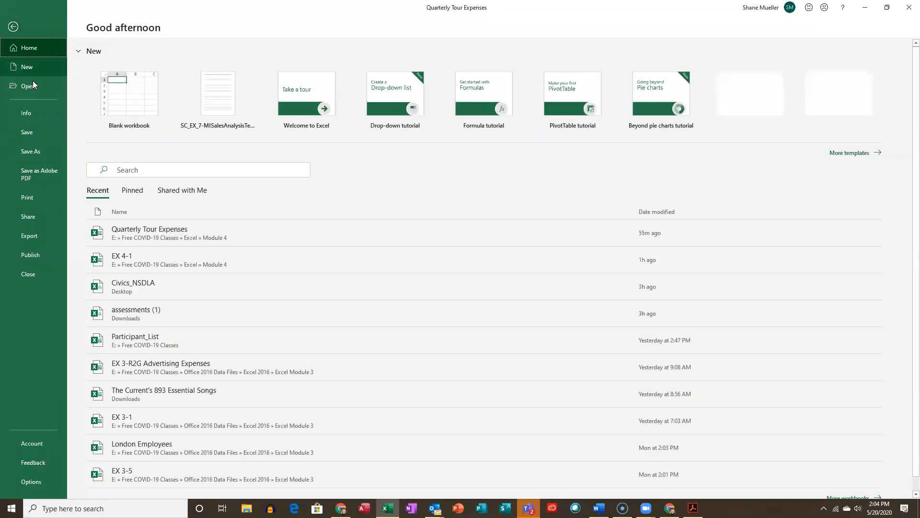
{"action": "left_click", "coordinate": [38, 201]}
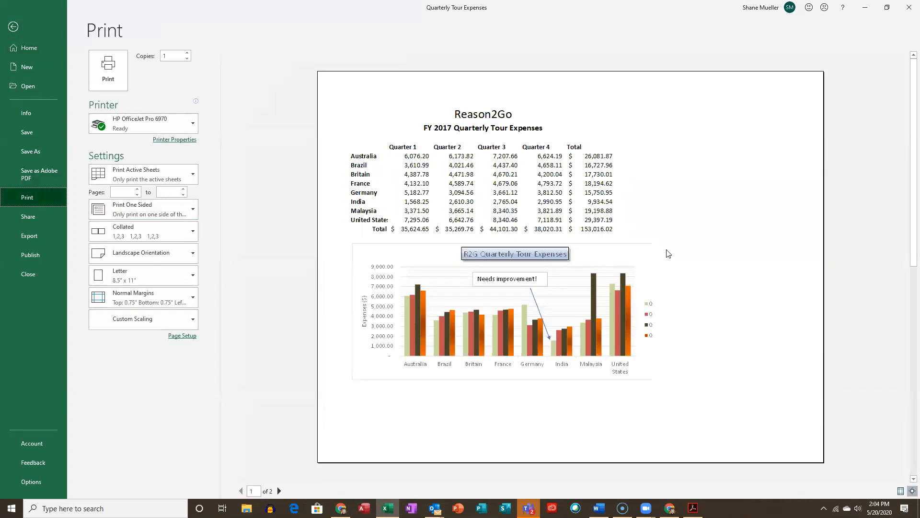
{"action": "left_click", "coordinate": [279, 490]}
{"action": "left_click", "coordinate": [241, 491]}
{"action": "left_click", "coordinate": [13, 28]}
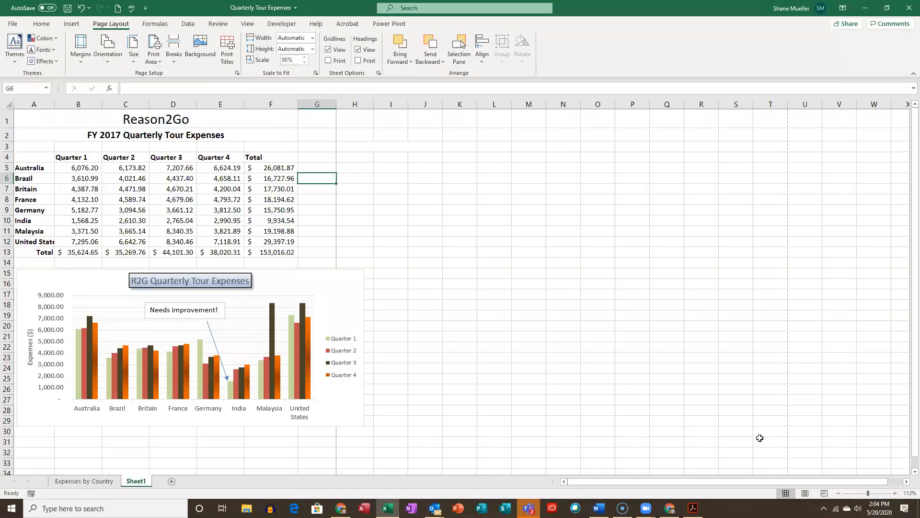
- Move the vertical page break to the edge of column J so the table and column chart fit on one page, and return to Normal view
{"action": "left_click", "coordinate": [824, 493]}
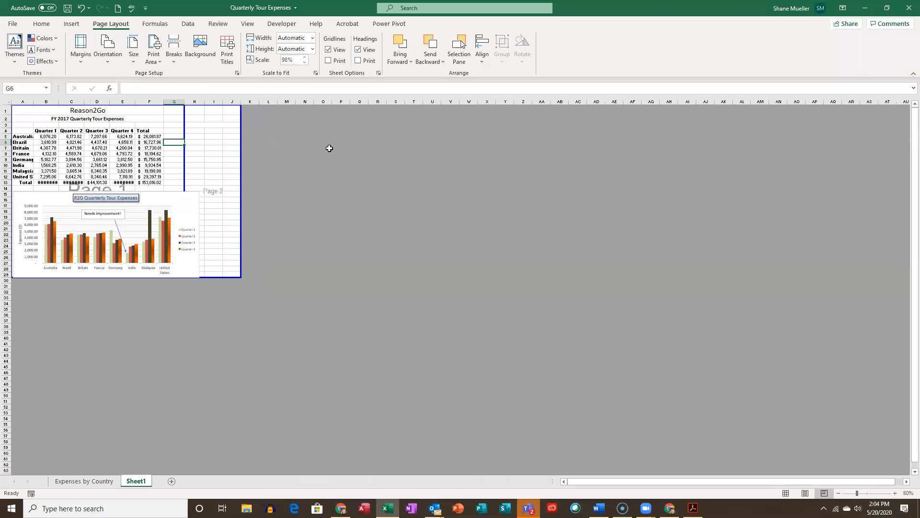
{"action": "left_click_drag", "start_coordinate": [185, 115], "coordinate": [240, 120]}
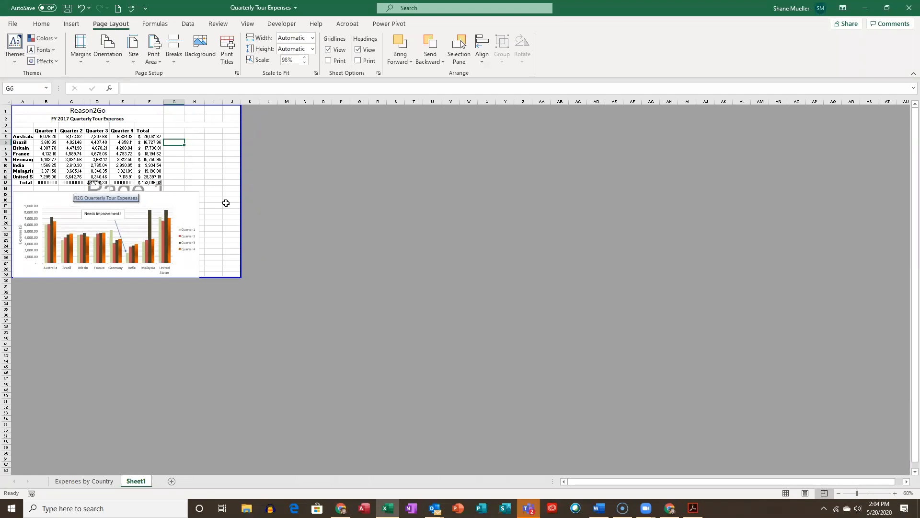
{"action": "left_click", "coordinate": [220, 171]}
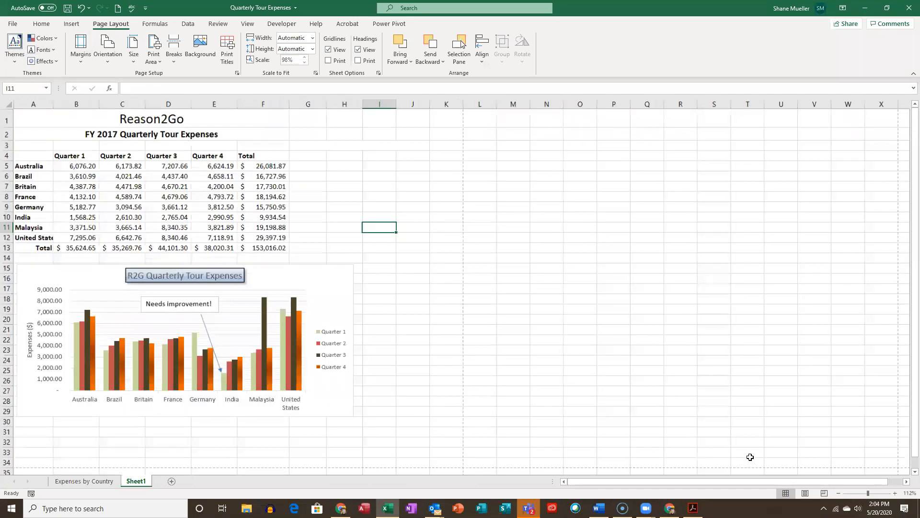
{"action": "left_click", "coordinate": [785, 493]}
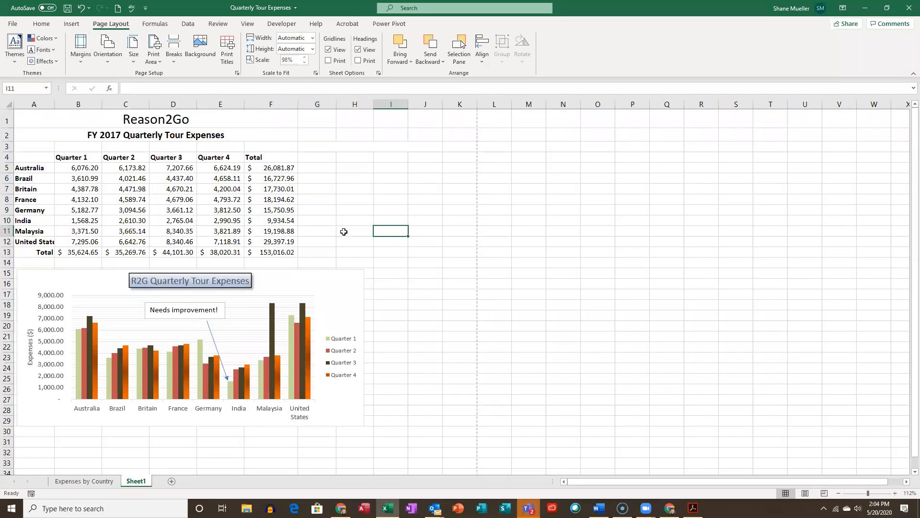
- Save the Quarterly Tour Expenses workbook and close it
{"action": "left_click", "coordinate": [344, 232]}
{"action": "left_click", "coordinate": [67, 8]}
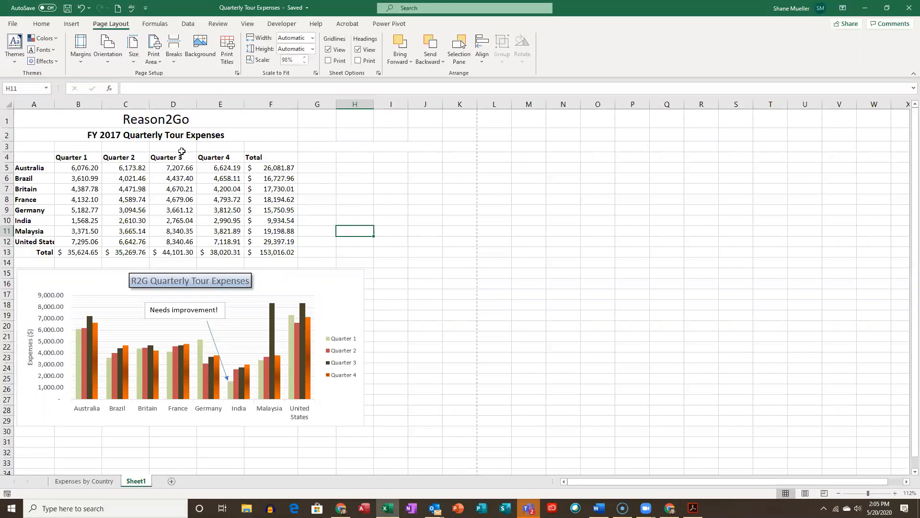
{"action": "left_click", "coordinate": [14, 26]}
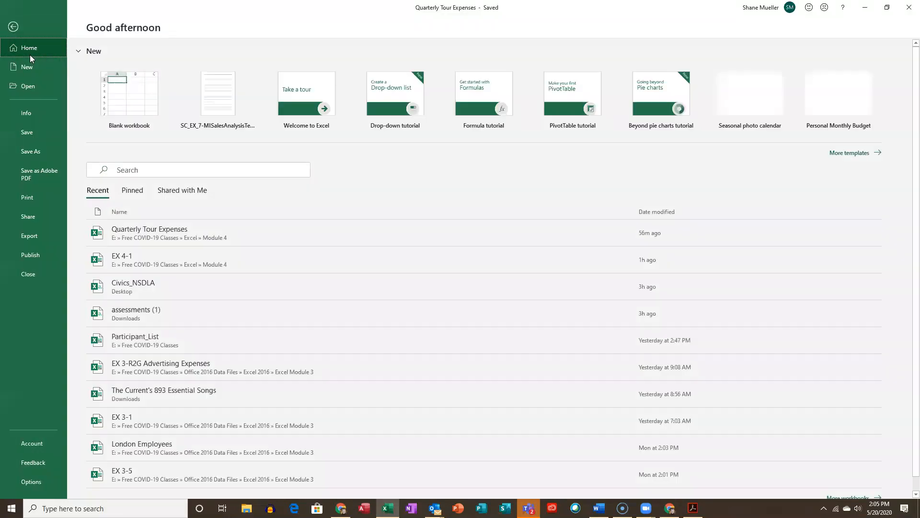
{"action": "left_click", "coordinate": [51, 269]}
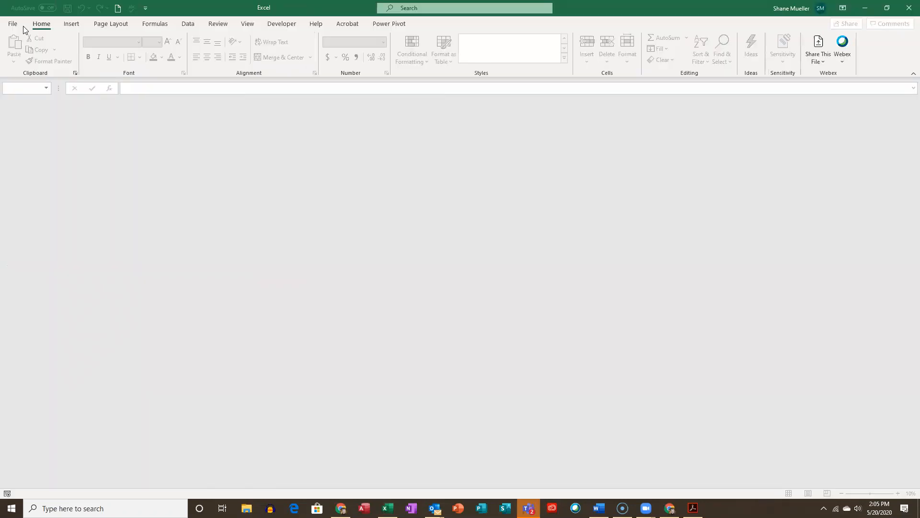
- Open the EX 4-2 workbook
{"action": "left_click", "coordinate": [22, 26]}
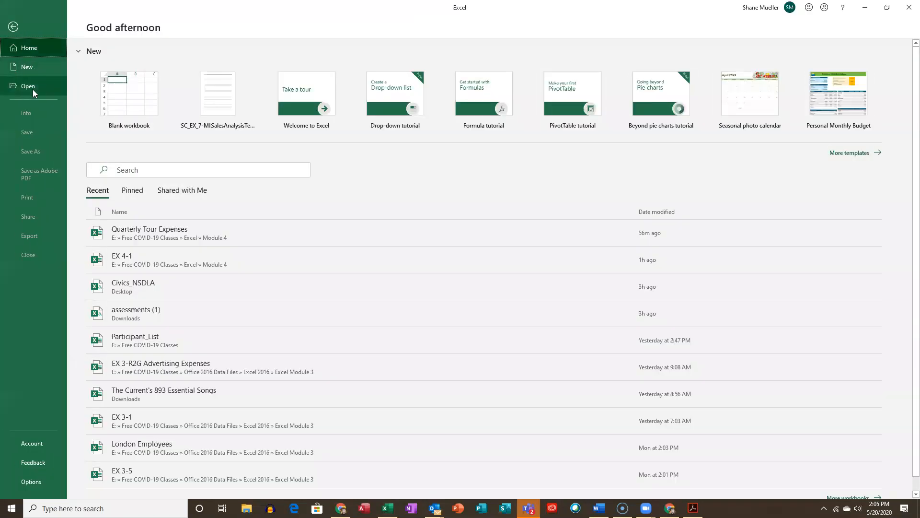
{"action": "left_click", "coordinate": [33, 89]}
{"action": "left_click", "coordinate": [142, 323]}
{"action": "left_click", "coordinate": [119, 82]}
{"action": "left_click", "coordinate": [376, 243]}
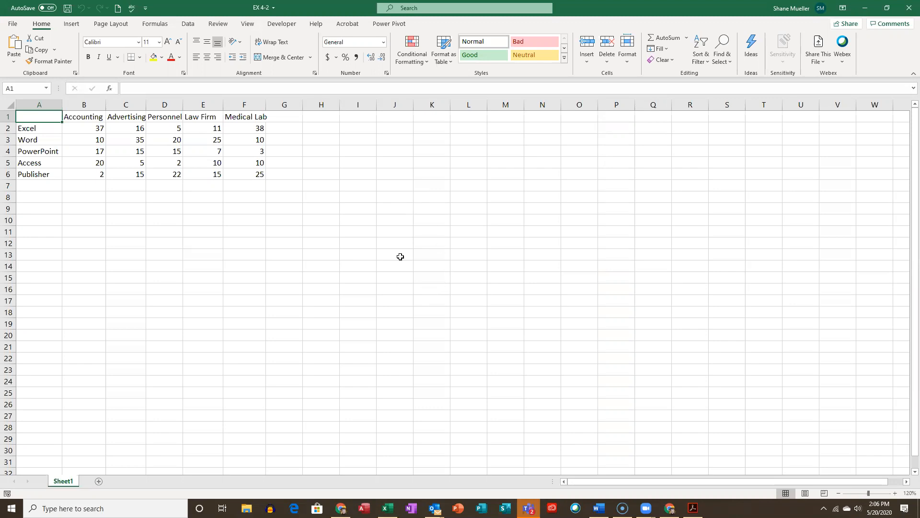
- Save a copy of the workbook in the Module 4 folder as Software Polling Results
{"action": "left_click", "coordinate": [13, 23]}
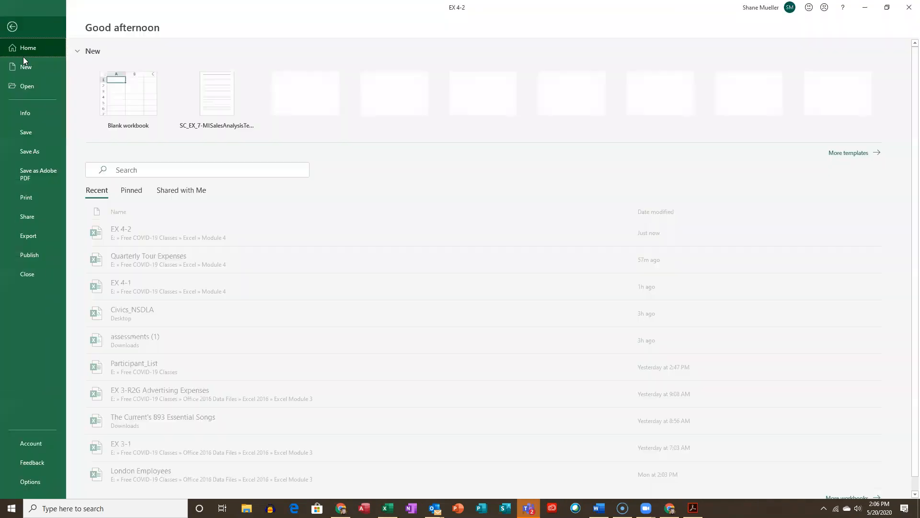
{"action": "left_click", "coordinate": [27, 151]}
{"action": "left_click", "coordinate": [316, 70]}
{"action": "type", "text": "S"}
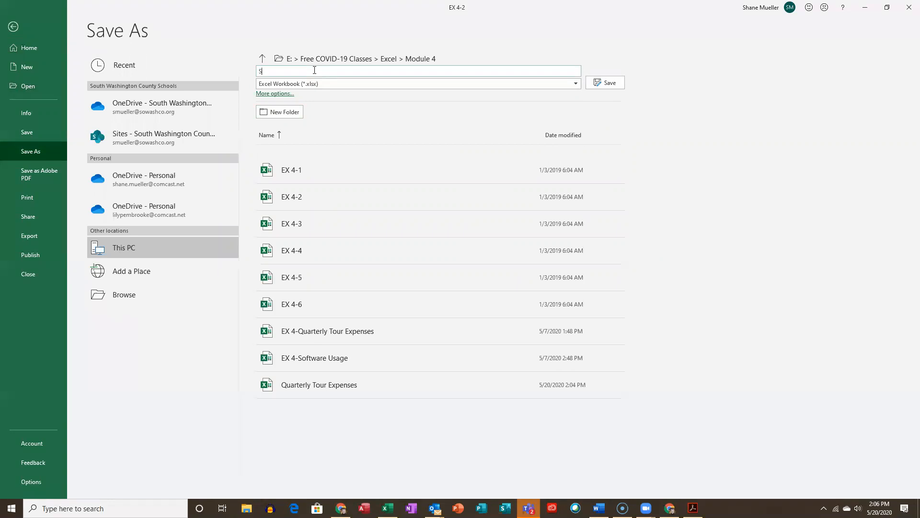
{"action": "type", "text": "oftware Polling Results"}
{"action": "key", "text": "Return"}
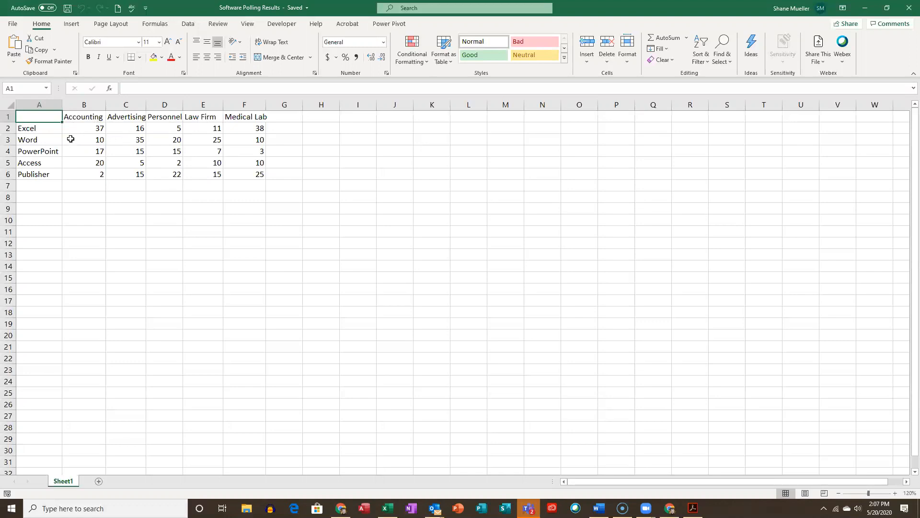
{"action": "left_click", "coordinate": [46, 130]}
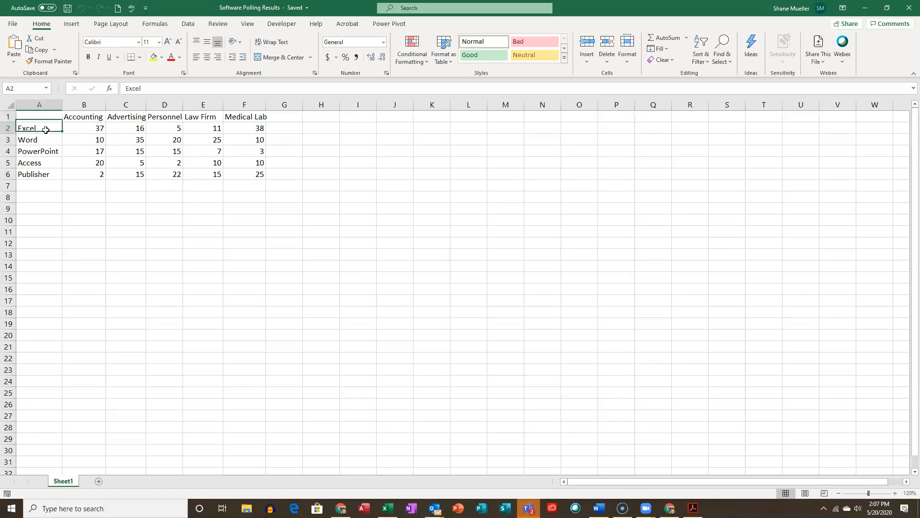
{"action": "left_click_drag", "start_coordinate": [85, 118], "coordinate": [252, 131]}
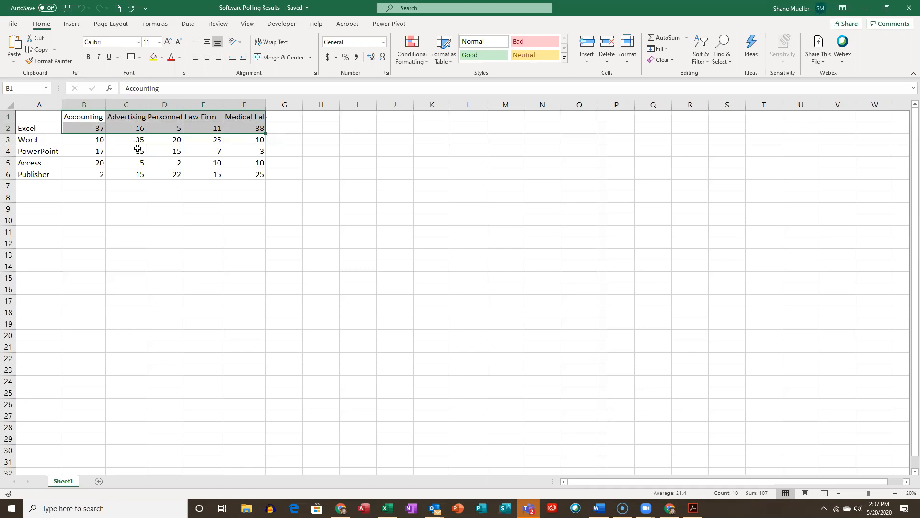
{"action": "left_click", "coordinate": [235, 207]}
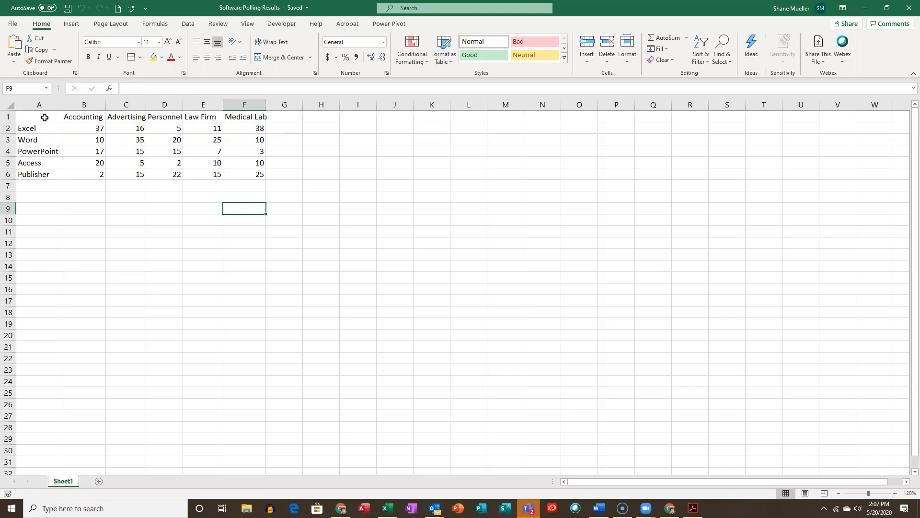
- Insert a 3-D Clustered Column chart from the polling data in A1:F6
{"action": "left_click_drag", "start_coordinate": [44, 117], "coordinate": [244, 173]}
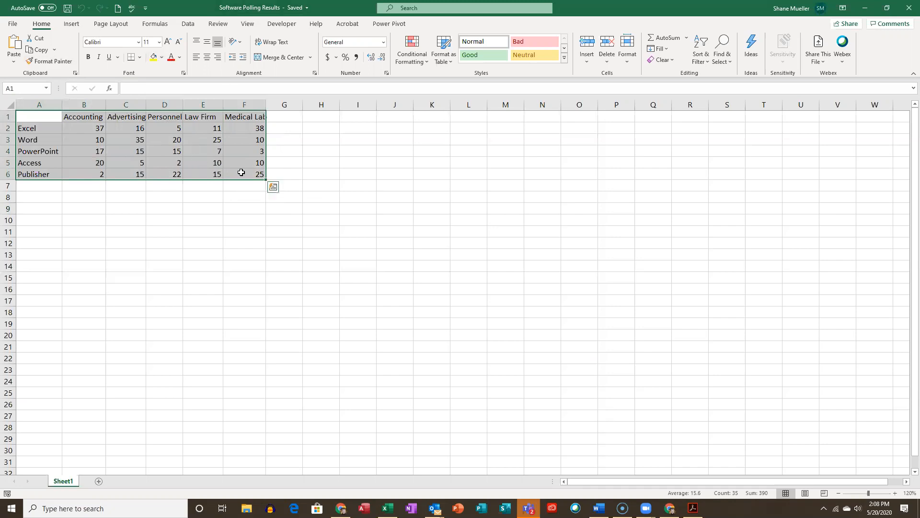
{"action": "left_click_drag", "start_coordinate": [45, 117], "coordinate": [250, 174]}
{"action": "left_click", "coordinate": [72, 25]}
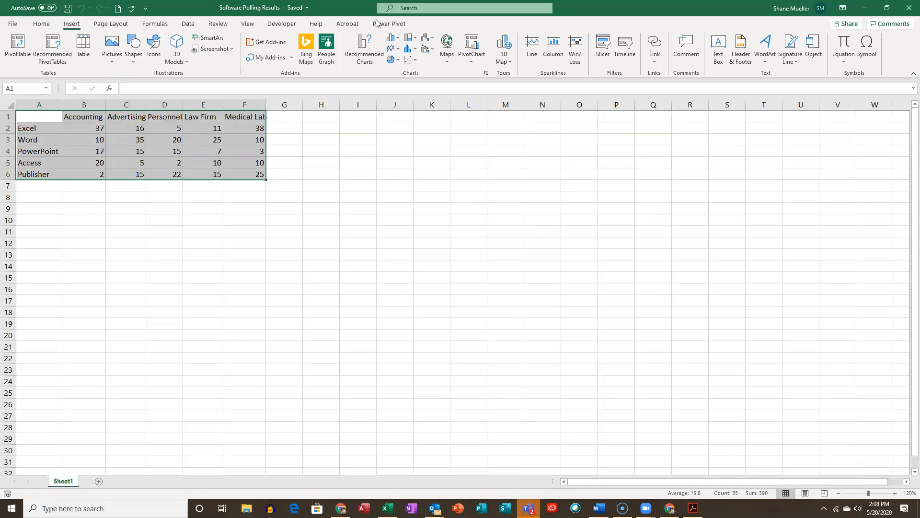
{"action": "left_click", "coordinate": [394, 40]}
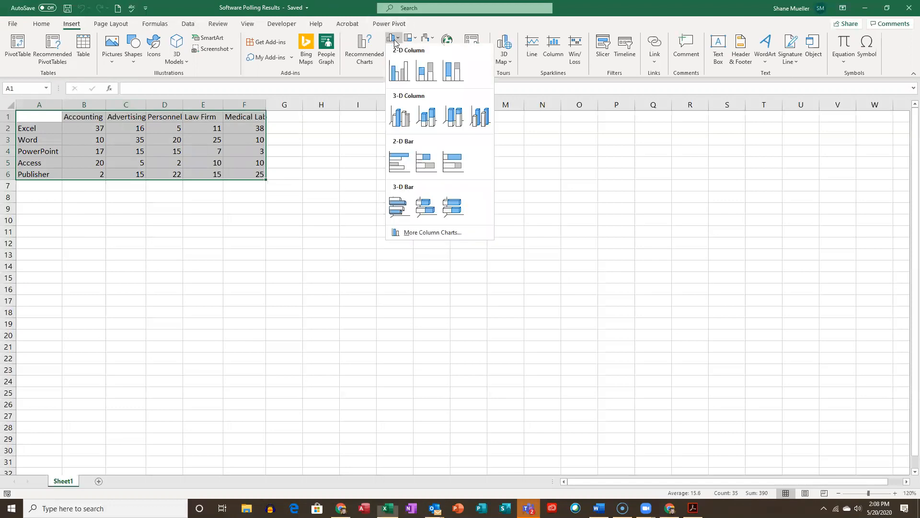
{"action": "left_click", "coordinate": [401, 120]}
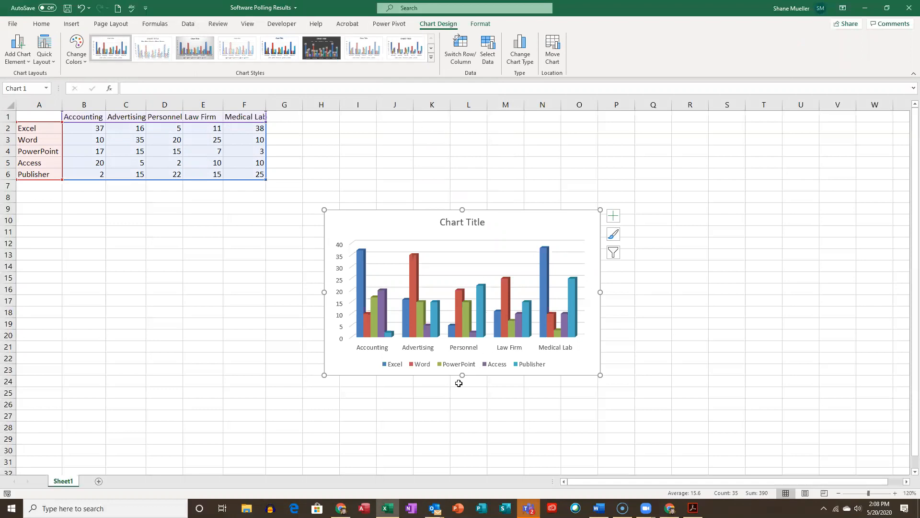
- Replace the column chart's title with "Software Usage, by Business"
{"action": "left_click", "coordinate": [469, 221]}
{"action": "triple_click", "coordinate": [448, 222]}
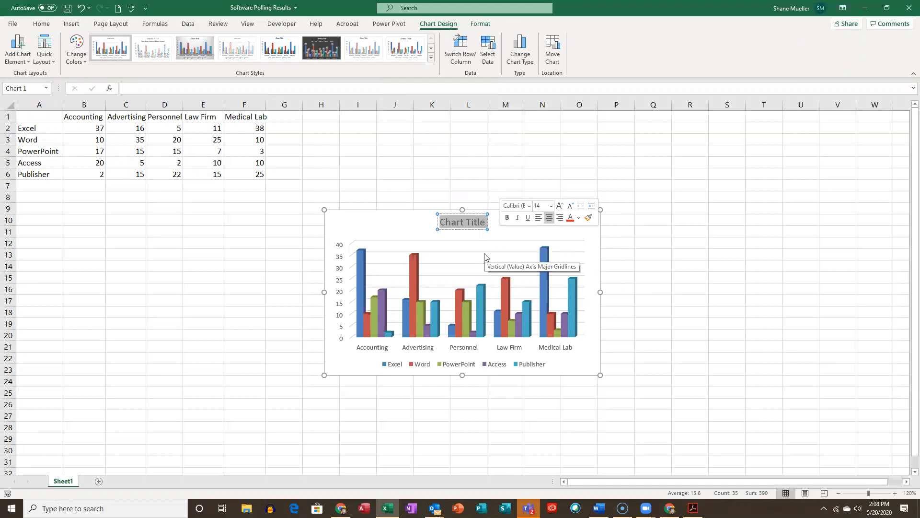
{"action": "type", "text": "Software Usage, by"}
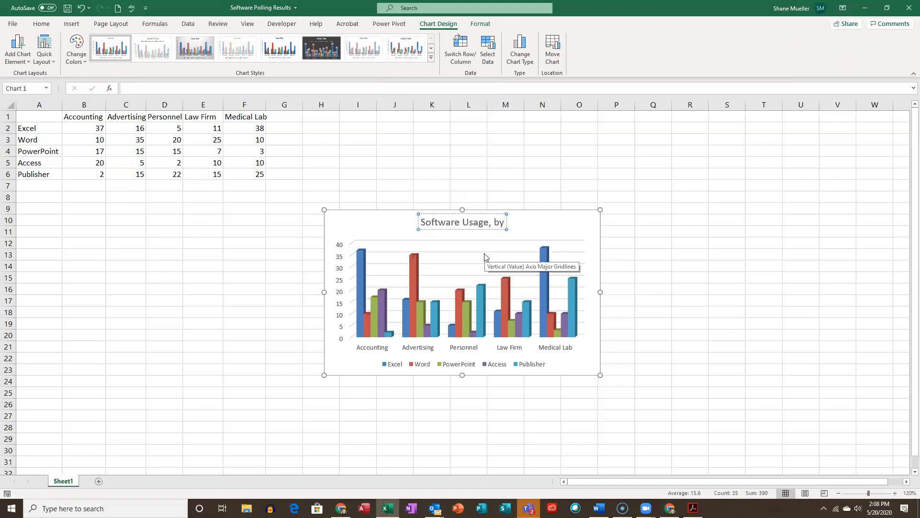
{"action": "type", "text": " Business"}
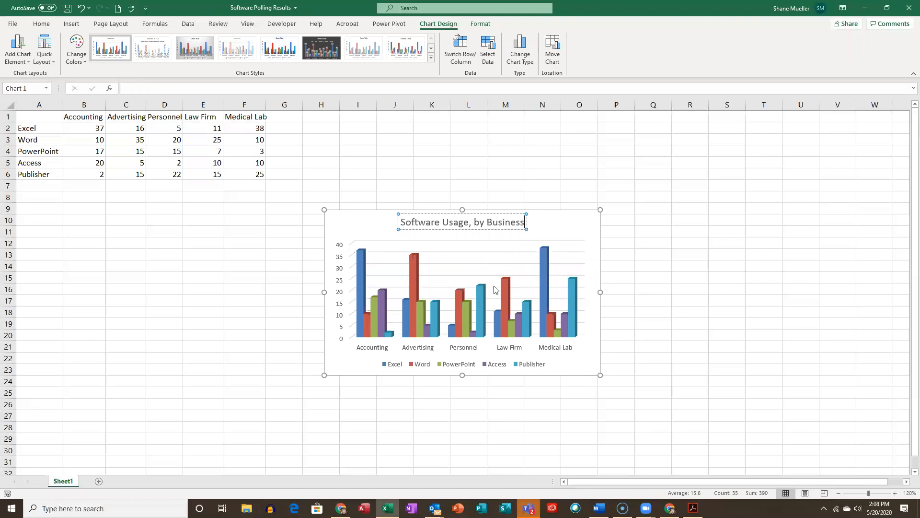
{"action": "left_click", "coordinate": [299, 162]}
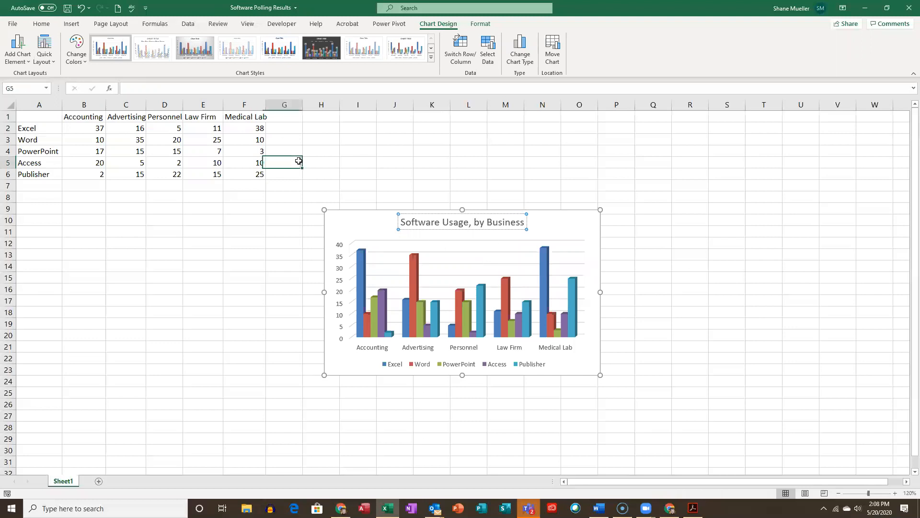
{"action": "left_click", "coordinate": [43, 121]}
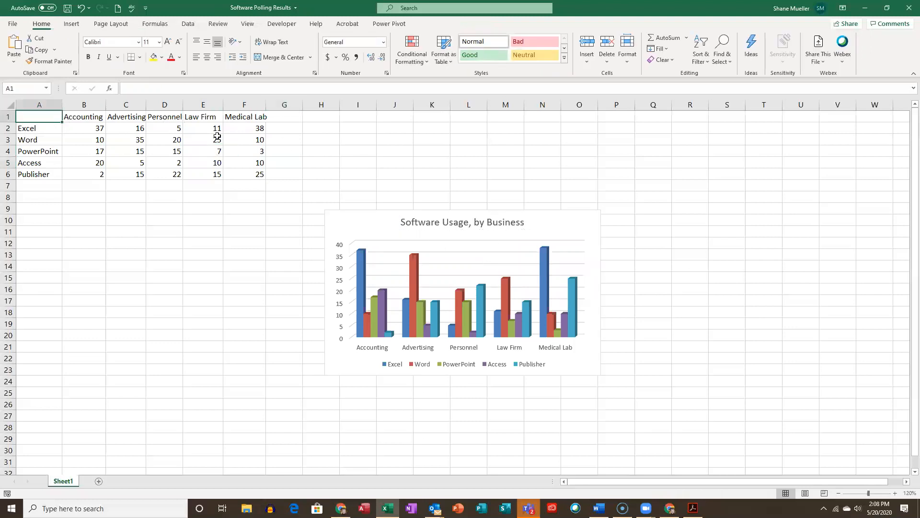
{"action": "left_click_drag", "start_coordinate": [47, 117], "coordinate": [243, 172]}
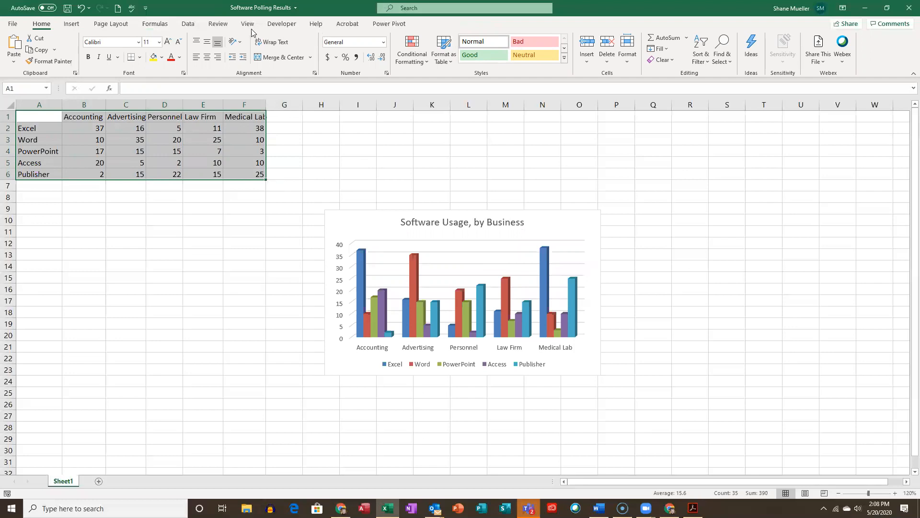
{"action": "left_click", "coordinate": [72, 24]}
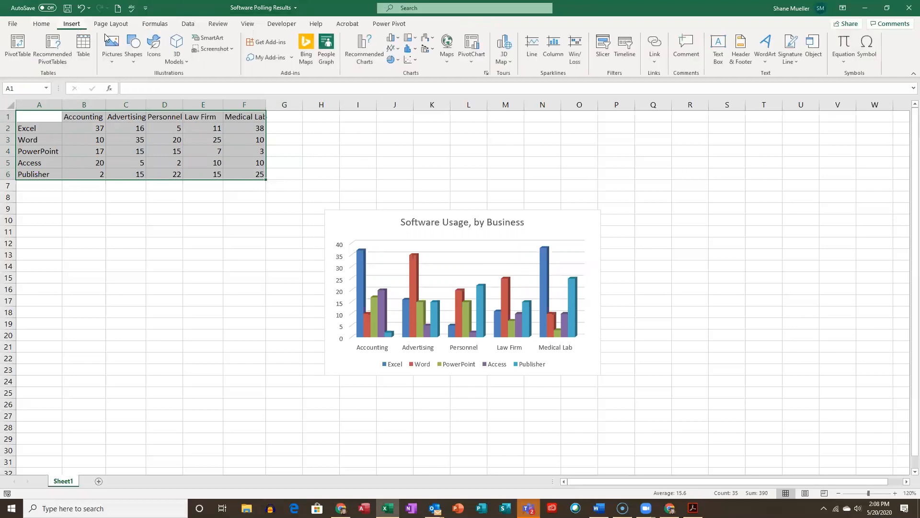
{"action": "left_click", "coordinate": [399, 41]}
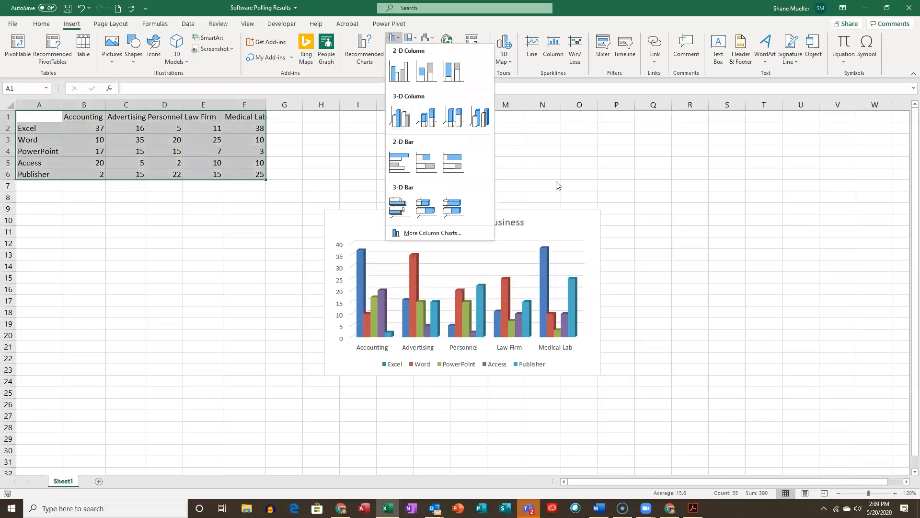
{"action": "key", "text": "Escape"}
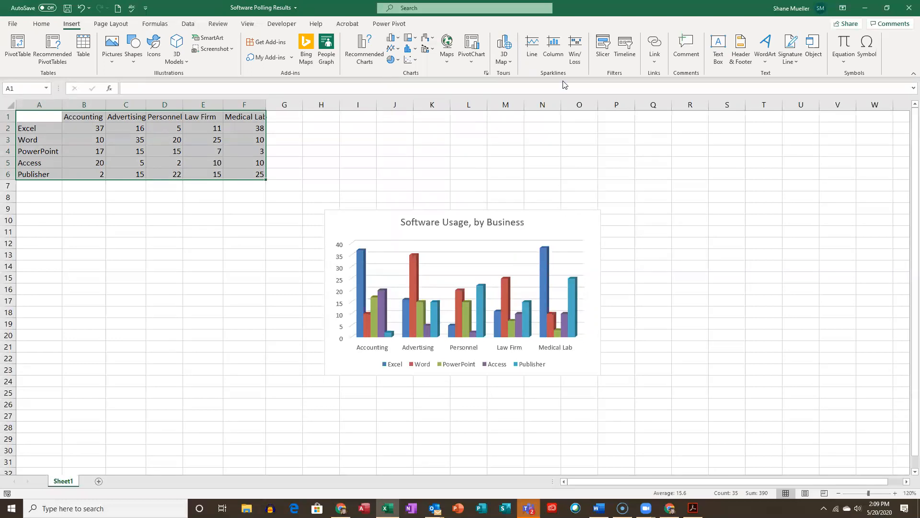
- Switch the chart's rows and columns back and forth to compare both arrangements, ending with the businesses on the horizontal axis
{"action": "left_click", "coordinate": [565, 213]}
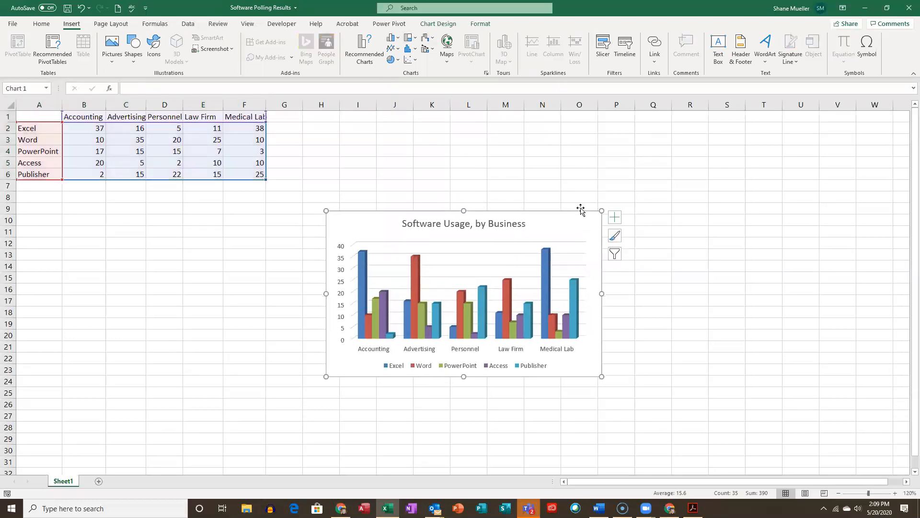
{"action": "left_click", "coordinate": [452, 25]}
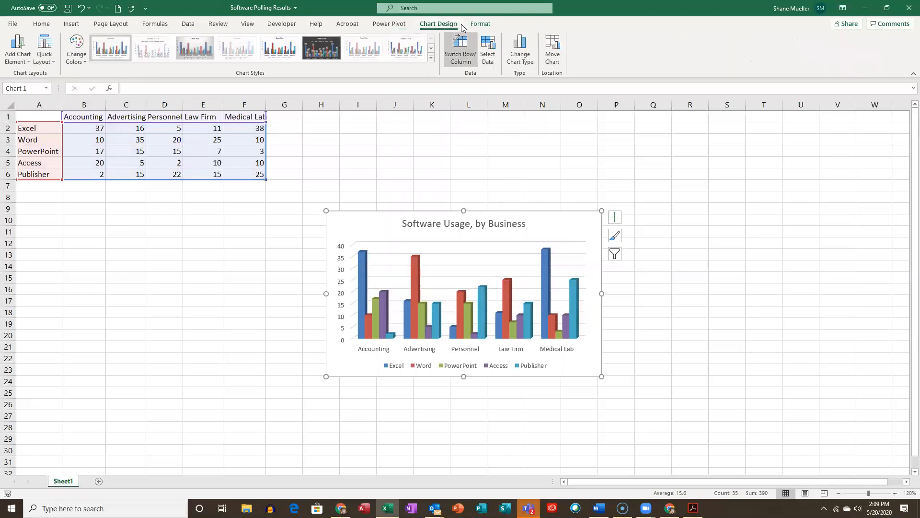
{"action": "left_click", "coordinate": [464, 43]}
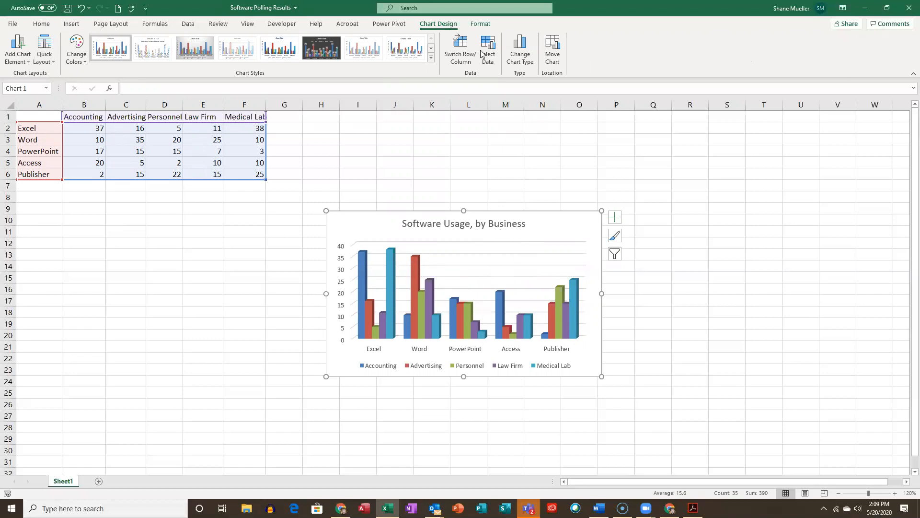
{"action": "left_click", "coordinate": [465, 49]}
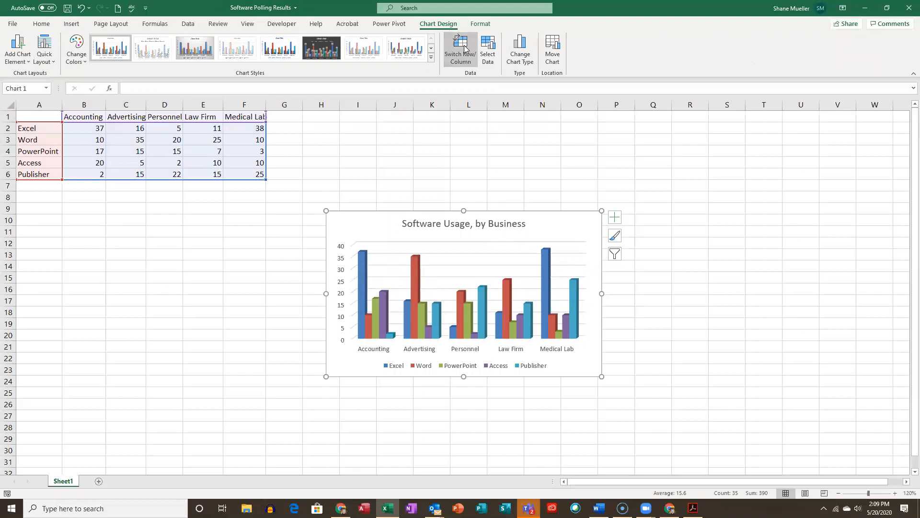
{"action": "left_click", "coordinate": [465, 49]}
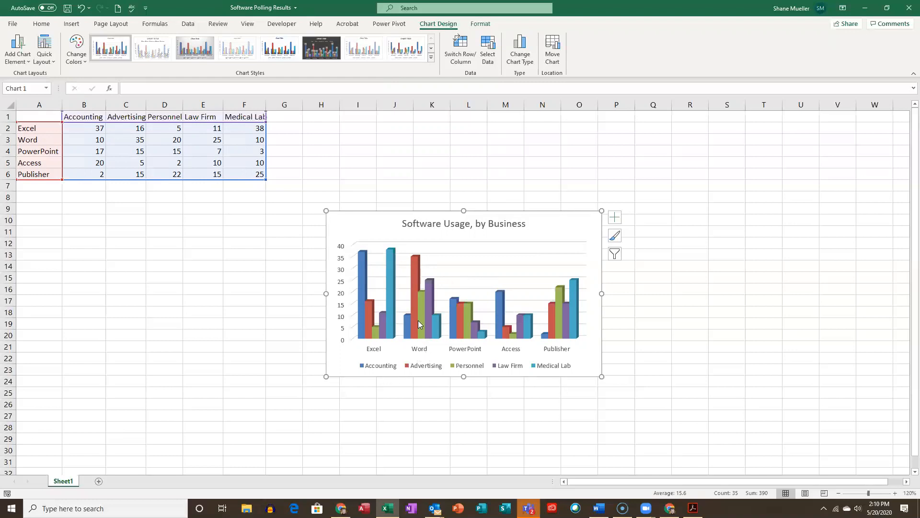
{"action": "left_click", "coordinate": [458, 54]}
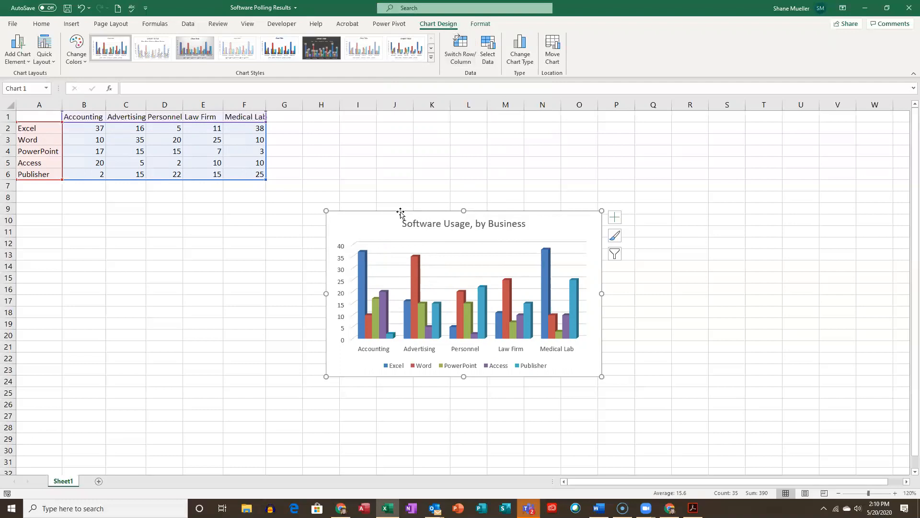
- Apply the third quick layout and chart Style 8 to the software usage chart
{"action": "left_click", "coordinate": [78, 46]}
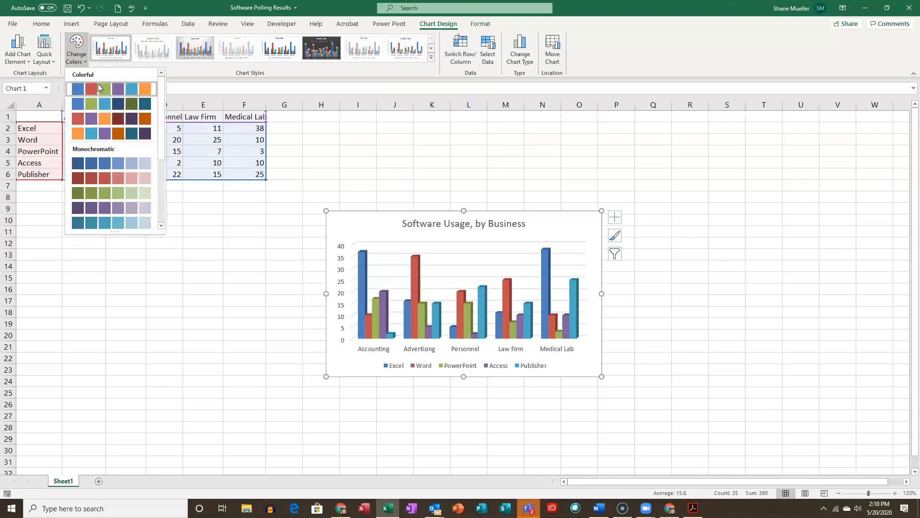
{"action": "left_click", "coordinate": [72, 43]}
{"action": "left_click", "coordinate": [45, 48]}
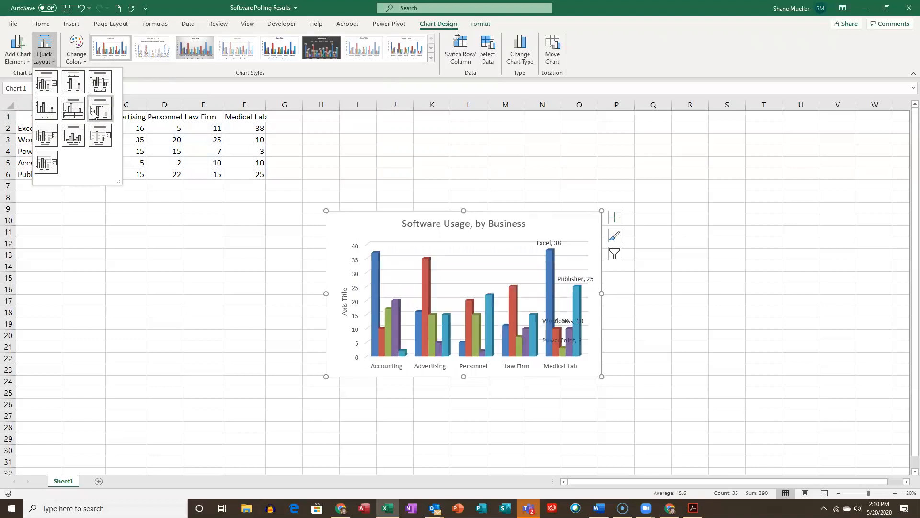
{"action": "left_click", "coordinate": [99, 83]}
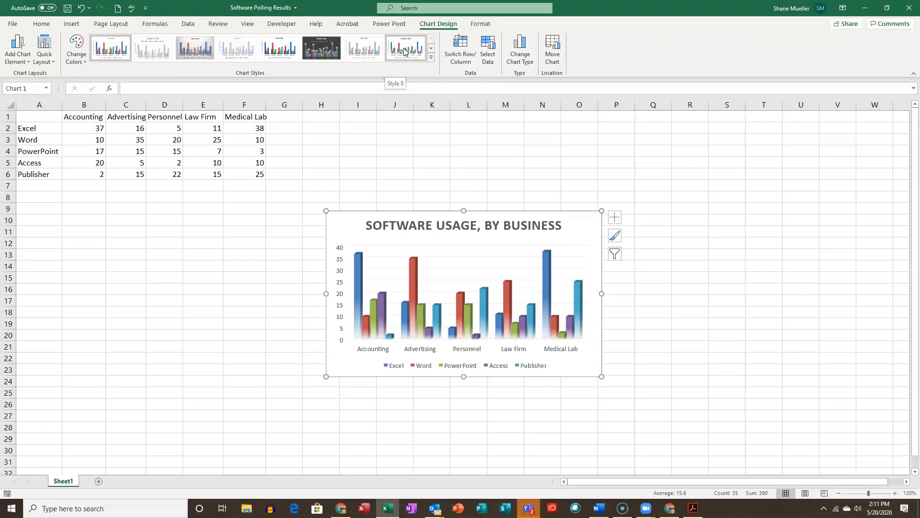
{"action": "left_click", "coordinate": [404, 52]}
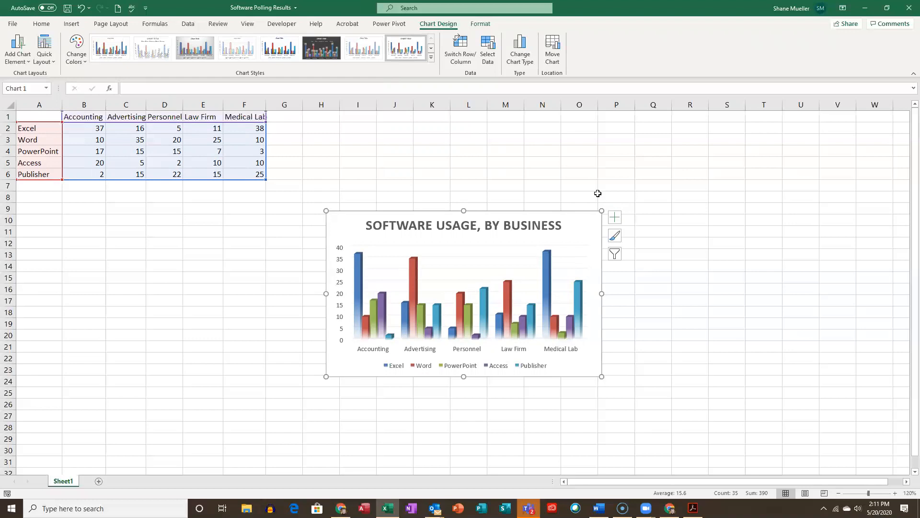
- Add primary horizontal and primary vertical axis titles to the chart
{"action": "left_click", "coordinate": [617, 218]}
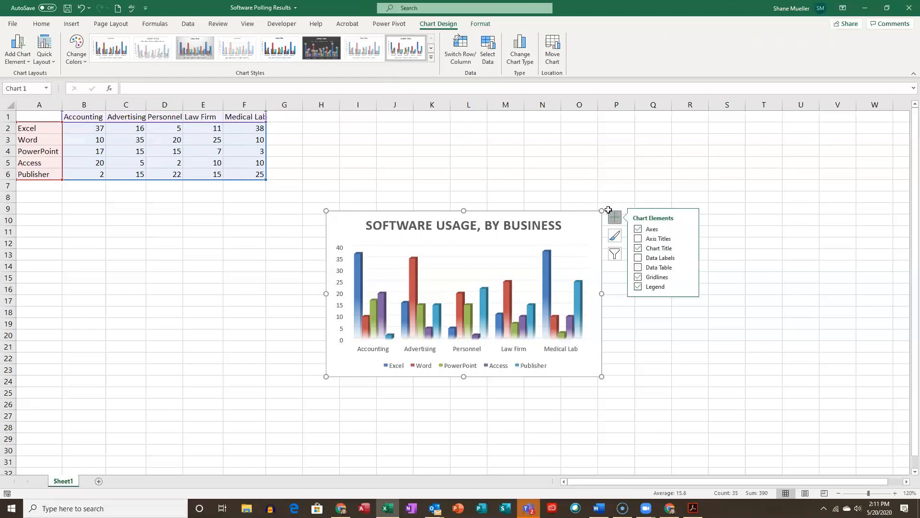
{"action": "left_click", "coordinate": [688, 238]}
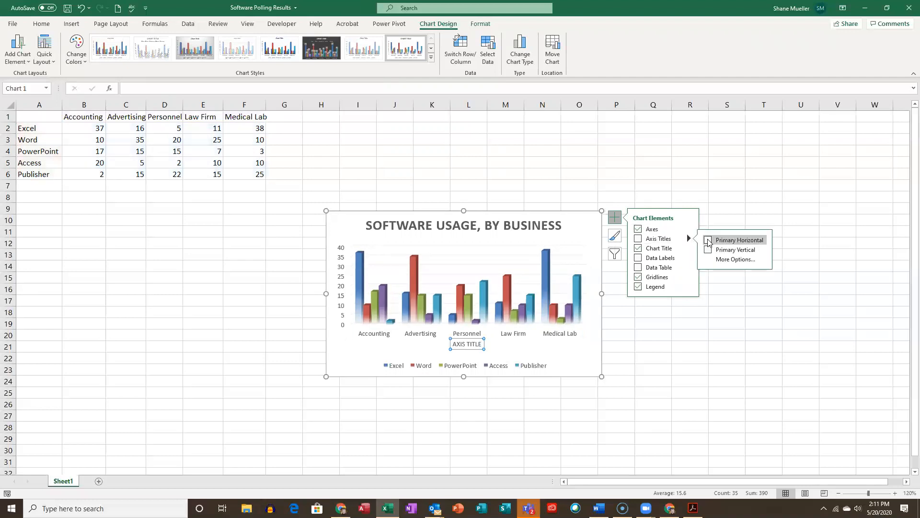
{"action": "left_click", "coordinate": [708, 240]}
{"action": "left_click", "coordinate": [708, 250]}
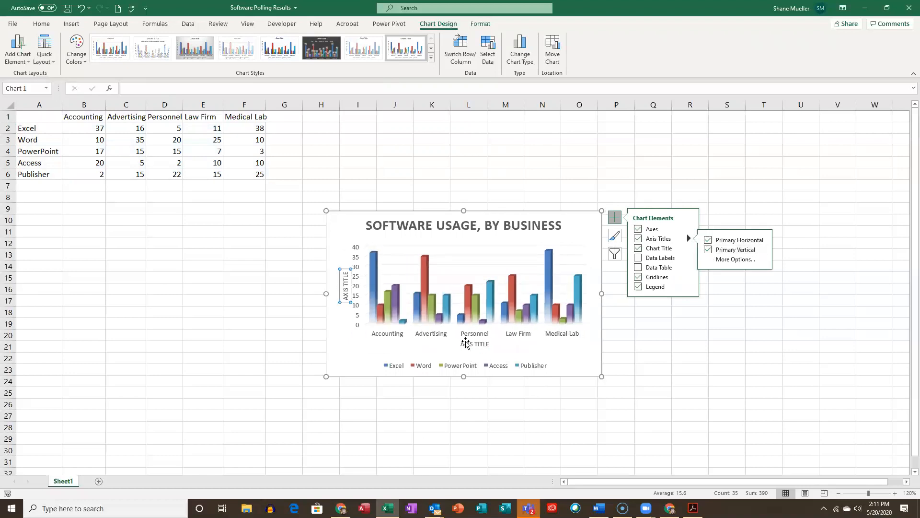
- Replace the horizontal axis title's placeholder text with BUSINESS
{"action": "left_click", "coordinate": [479, 344]}
{"action": "left_click_drag", "start_coordinate": [461, 343], "coordinate": [516, 353]}
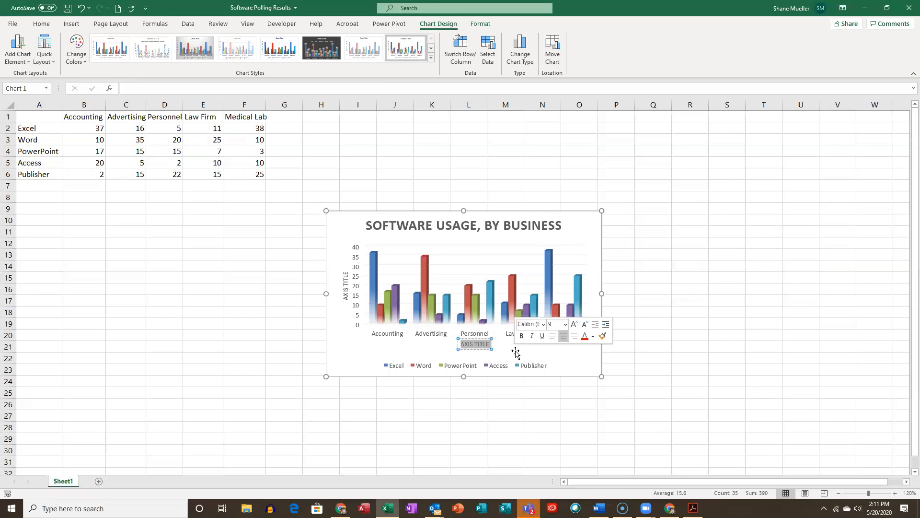
{"action": "type", "text": "BUSINESS"}
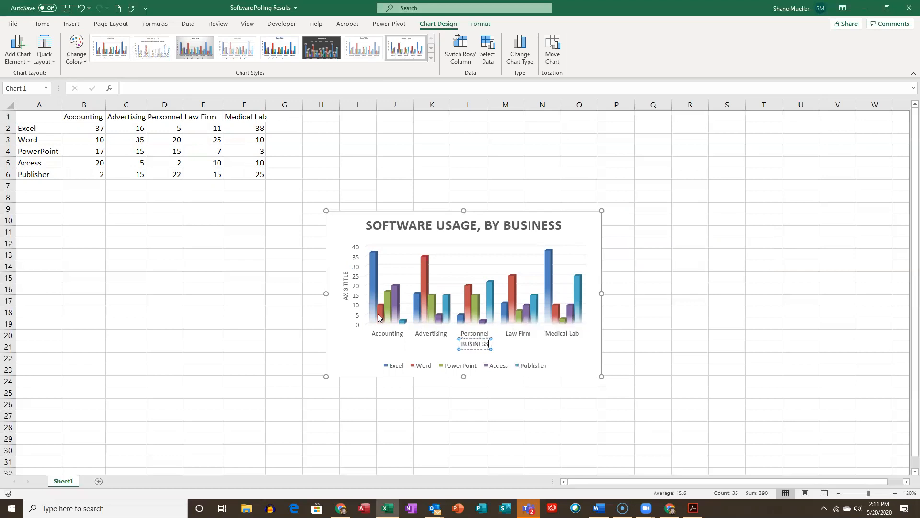
- Replace the vertical axis title's placeholder text with NUMBER OF USERS
{"action": "left_click", "coordinate": [347, 283]}
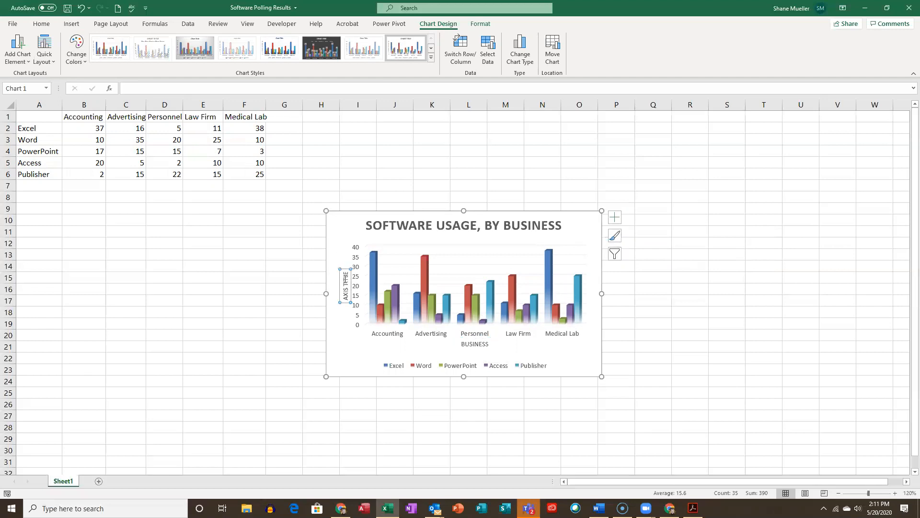
{"action": "triple_click", "coordinate": [346, 274]}
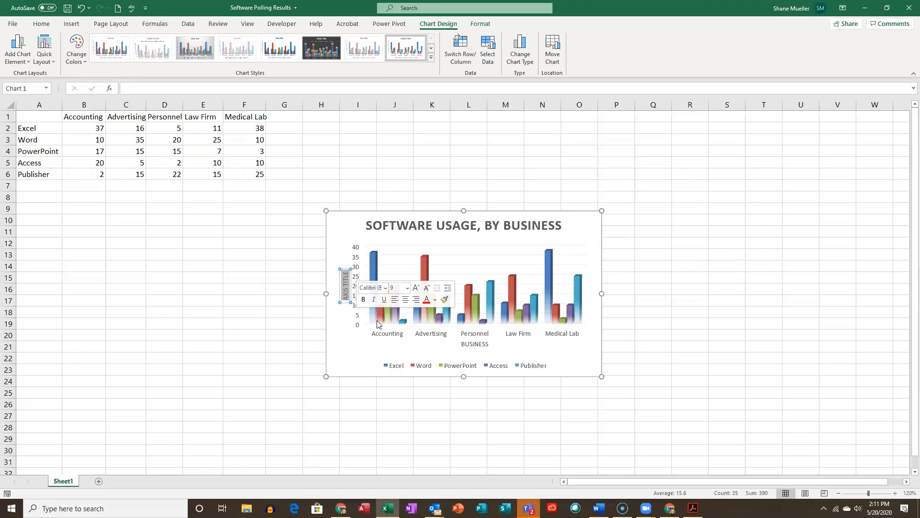
{"action": "type", "text": "NUMBER"}
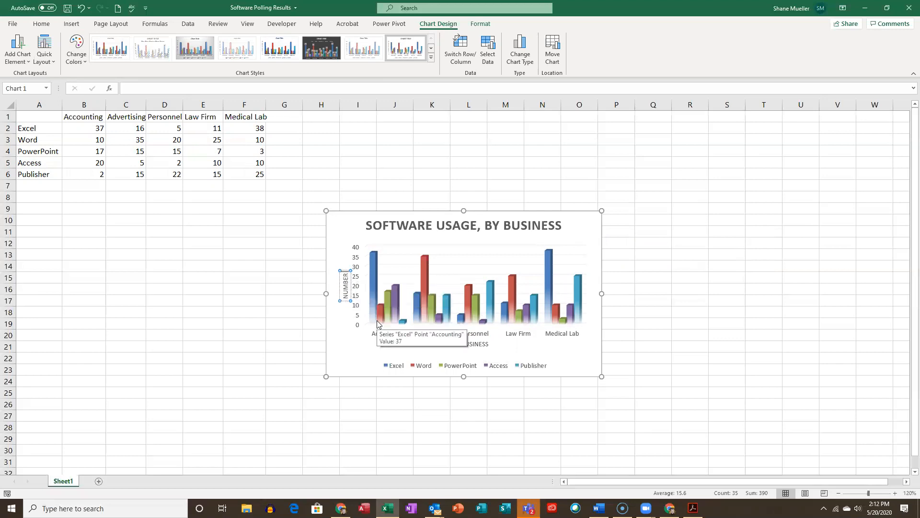
{"action": "type", "text": " OF USERS"}
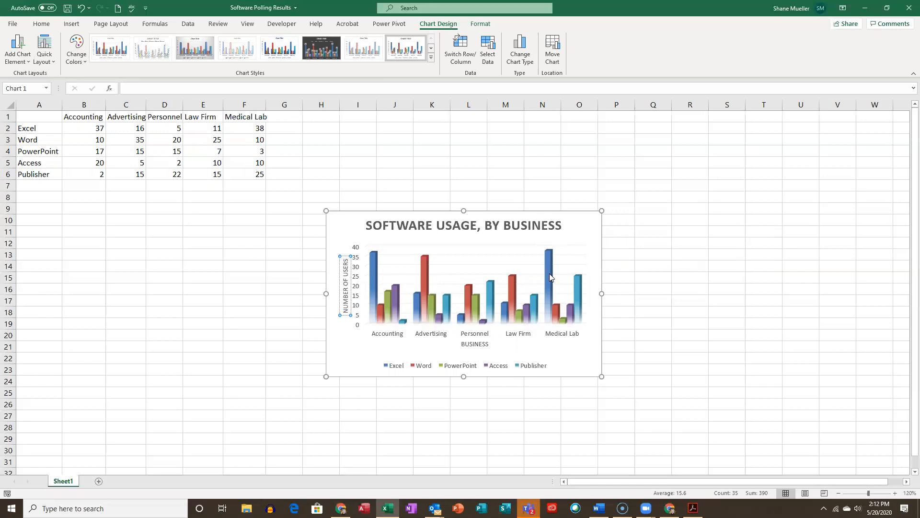
{"action": "left_click", "coordinate": [589, 355]}
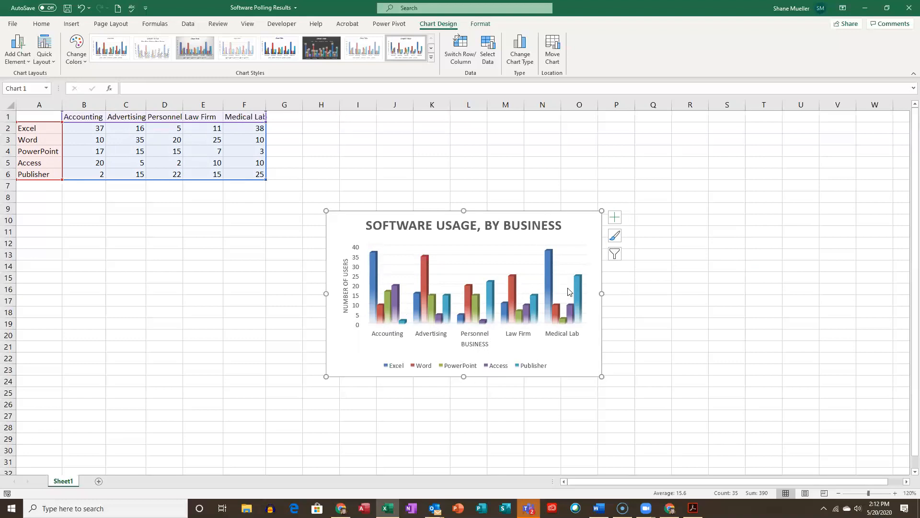
- Place the software usage chart's legend on the right side of the chart
{"action": "left_click", "coordinate": [619, 219]}
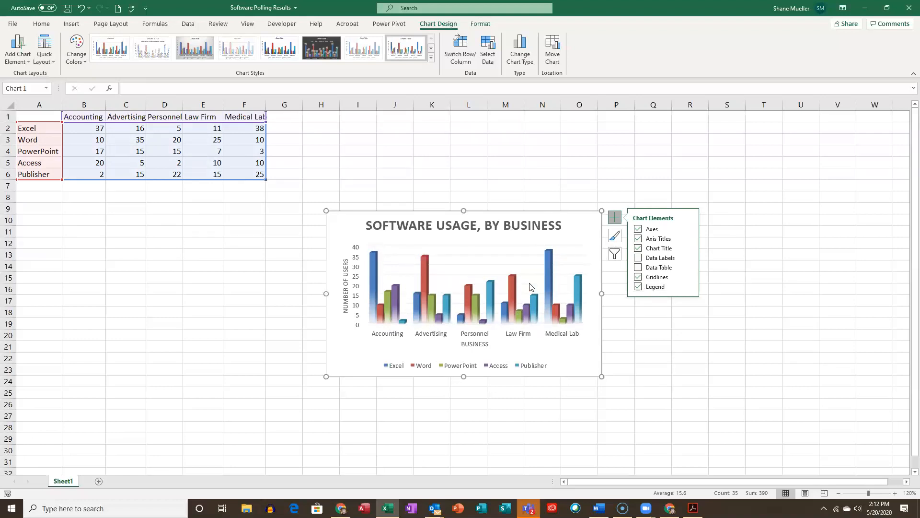
{"action": "left_click", "coordinate": [688, 286]}
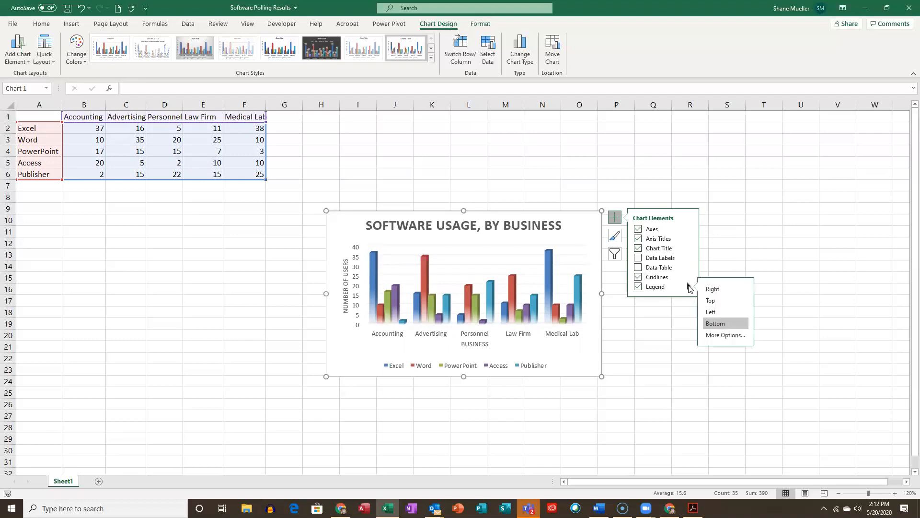
{"action": "left_click", "coordinate": [720, 290]}
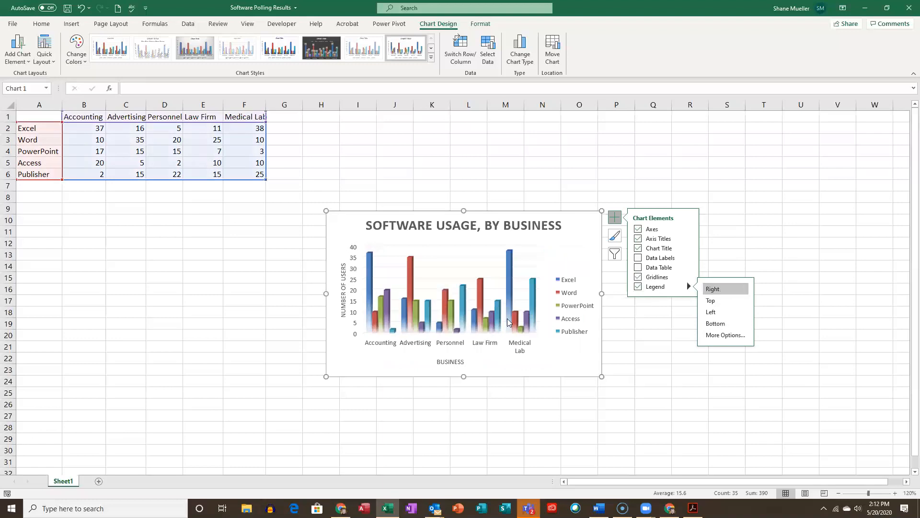
- Enlarge the column chart to about 5.96 inches wide by 3.16 inches high and move it below the data, starting at row 9
{"action": "mouse_move", "coordinate": [497, 306]}
{"action": "left_click_drag", "start_coordinate": [328, 374], "coordinate": [271, 378]}
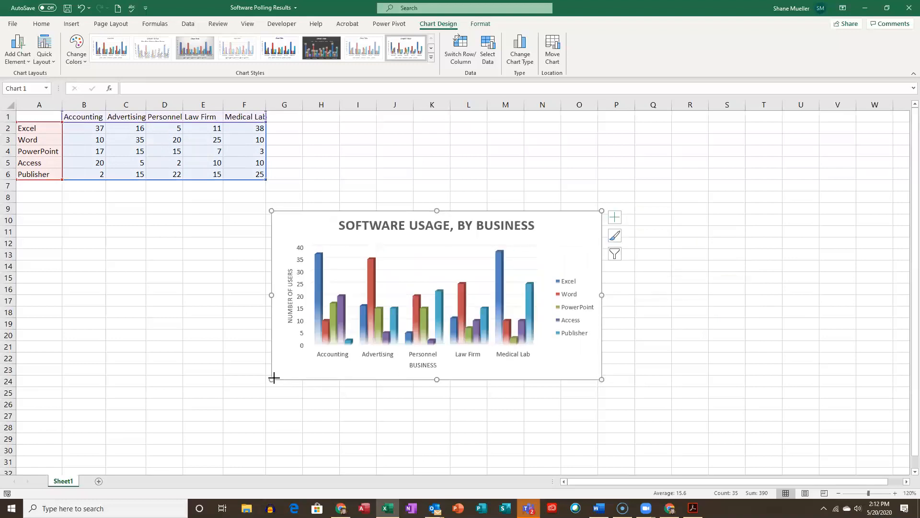
{"action": "left_click_drag", "start_coordinate": [579, 211], "coordinate": [319, 201]}
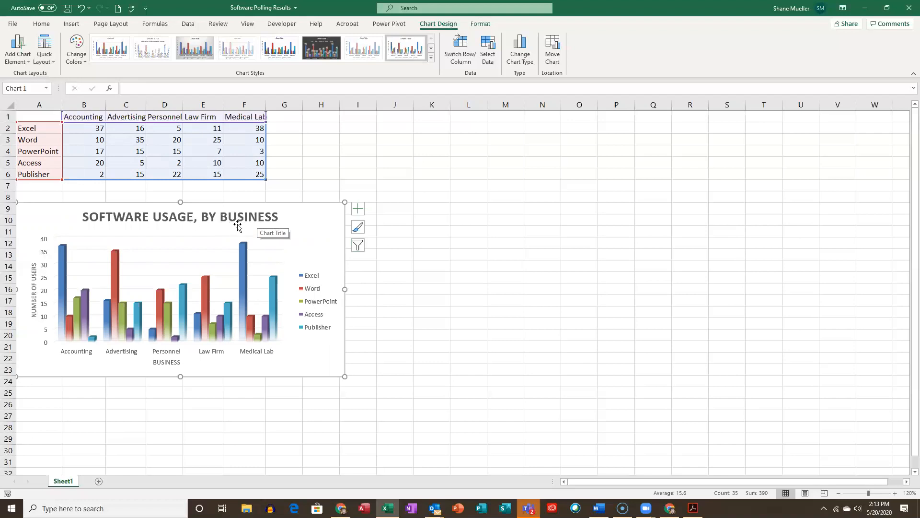
- Apply the Subtle Effect - Black, Dark 1 shape style to the chart title SOFTWARE USAGE, BY BUSINESS
{"action": "left_click", "coordinate": [203, 219]}
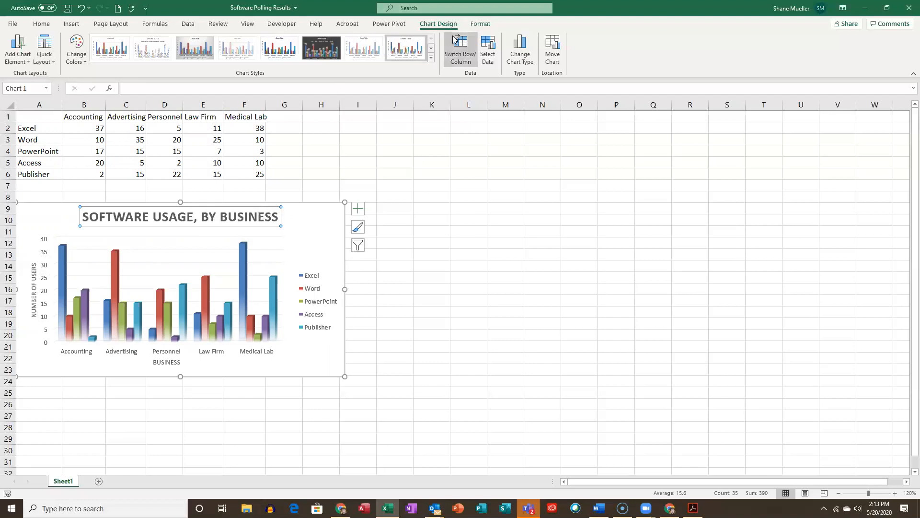
{"action": "left_click", "coordinate": [487, 25]}
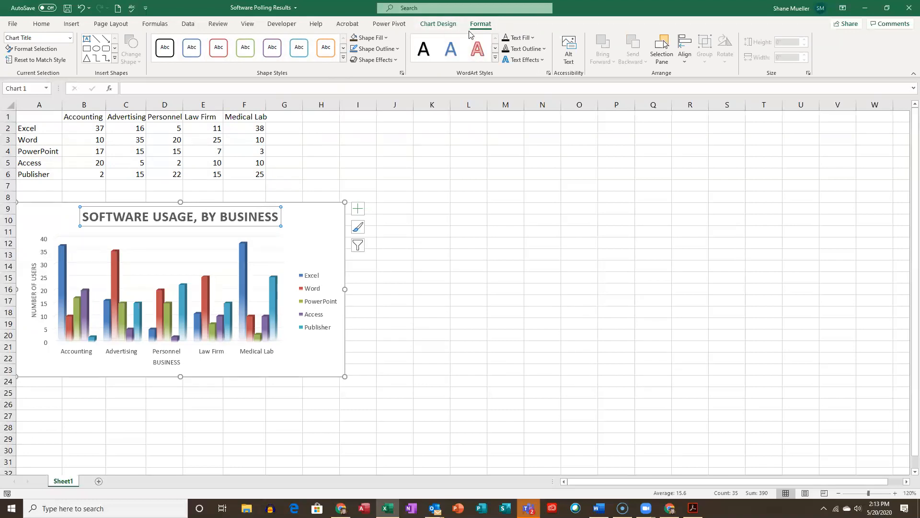
{"action": "left_click", "coordinate": [387, 38]}
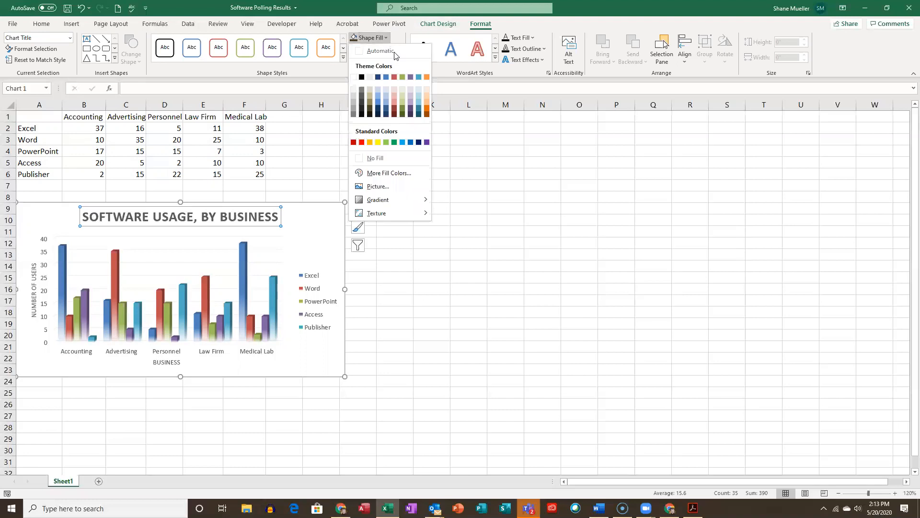
{"action": "mouse_move", "coordinate": [426, 200]}
{"action": "left_click", "coordinate": [344, 58]}
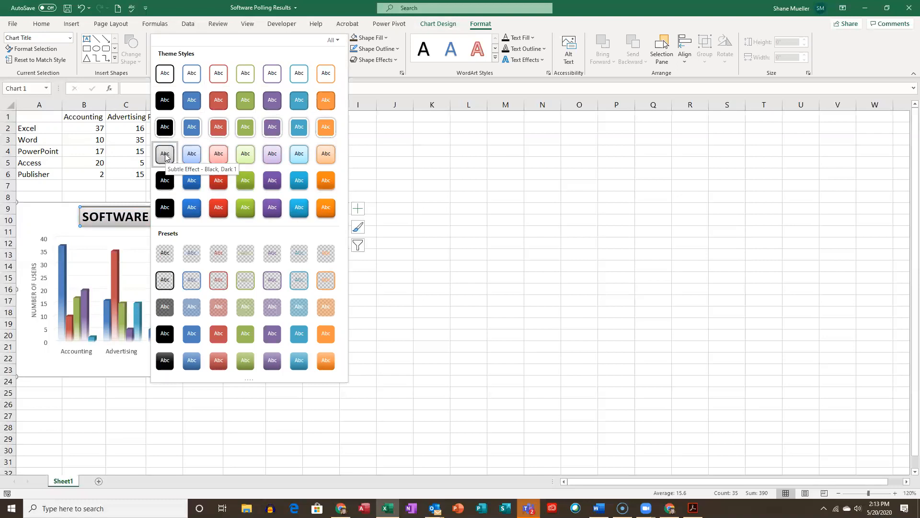
{"action": "left_click", "coordinate": [165, 153]}
{"action": "left_click", "coordinate": [287, 264]}
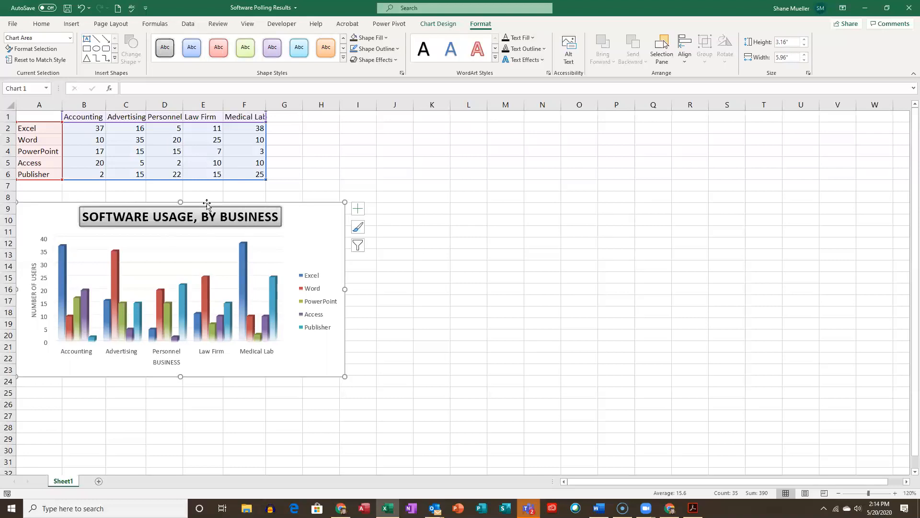
{"action": "left_click", "coordinate": [269, 215]}
{"action": "left_click", "coordinate": [314, 226]}
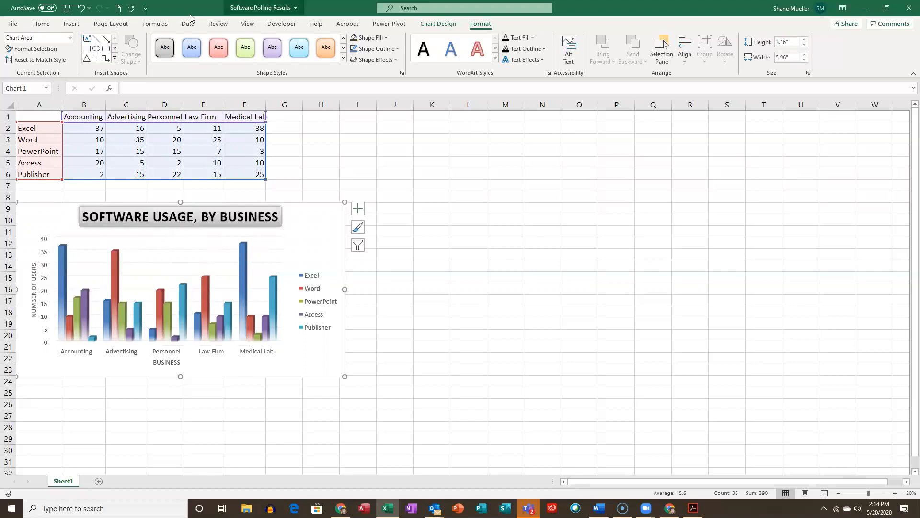
- Insert a text box reading "Needs more users" inside the chart, just below its title
{"action": "left_click", "coordinate": [72, 24]}
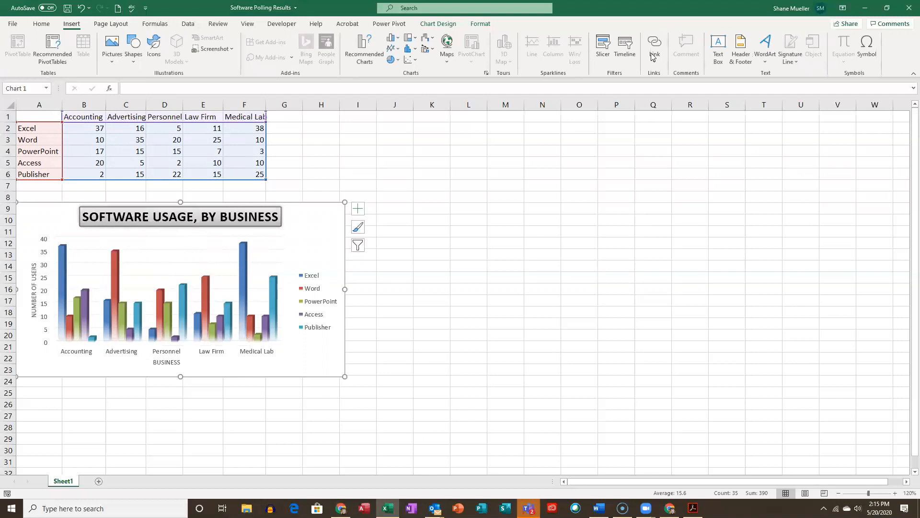
{"action": "left_click", "coordinate": [718, 48]}
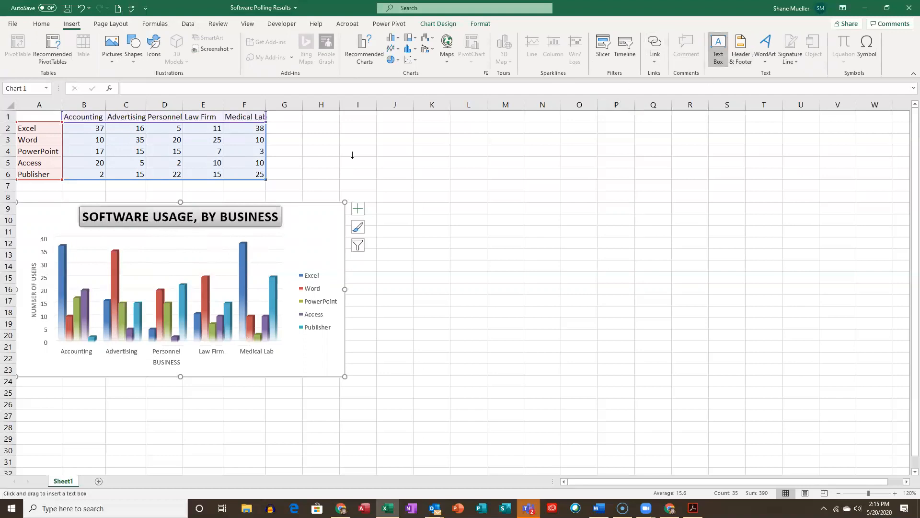
{"action": "left_click_drag", "start_coordinate": [129, 236], "coordinate": [226, 253]}
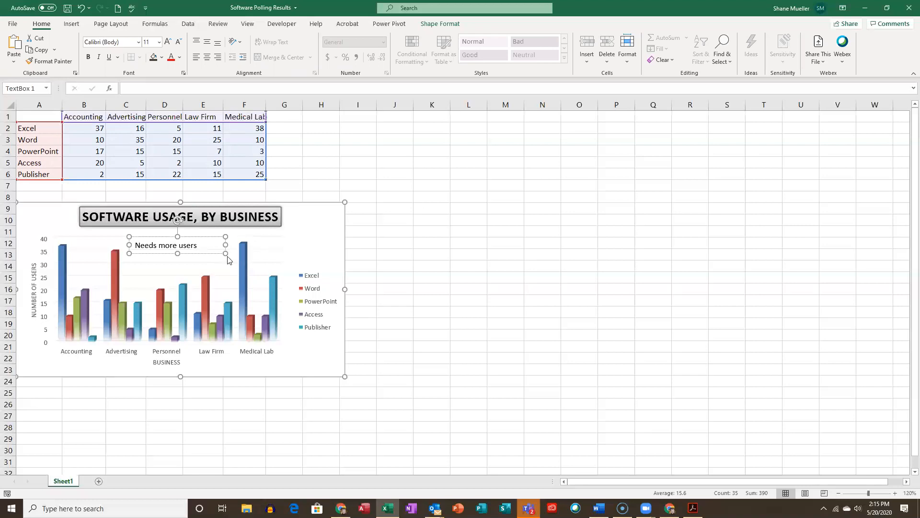
{"action": "left_click", "coordinate": [321, 236]}
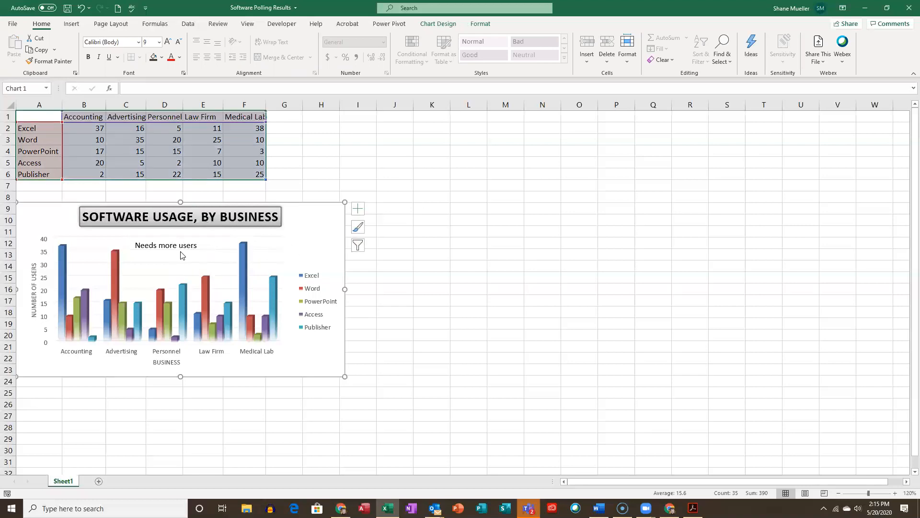
- Draw a vertical arrow about 1.31 inches long from the "Needs more users" text down to Personnel's Excel column
{"action": "left_click", "coordinate": [71, 23]}
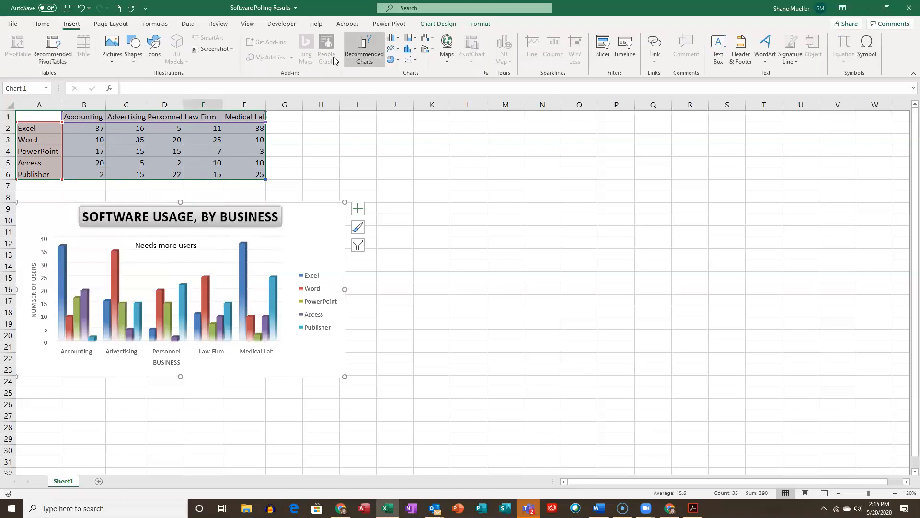
{"action": "left_click", "coordinate": [134, 52]}
{"action": "left_click", "coordinate": [148, 86]}
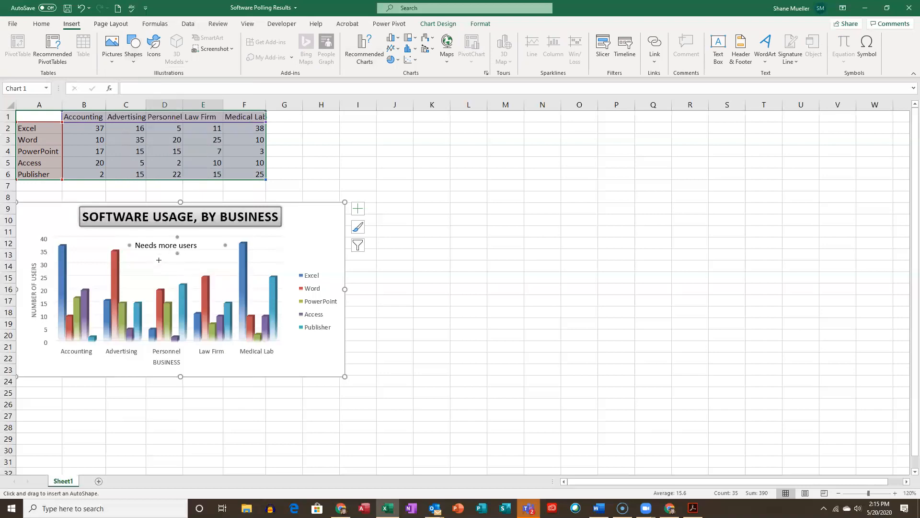
{"action": "left_click_drag", "start_coordinate": [153, 251], "coordinate": [153, 324]}
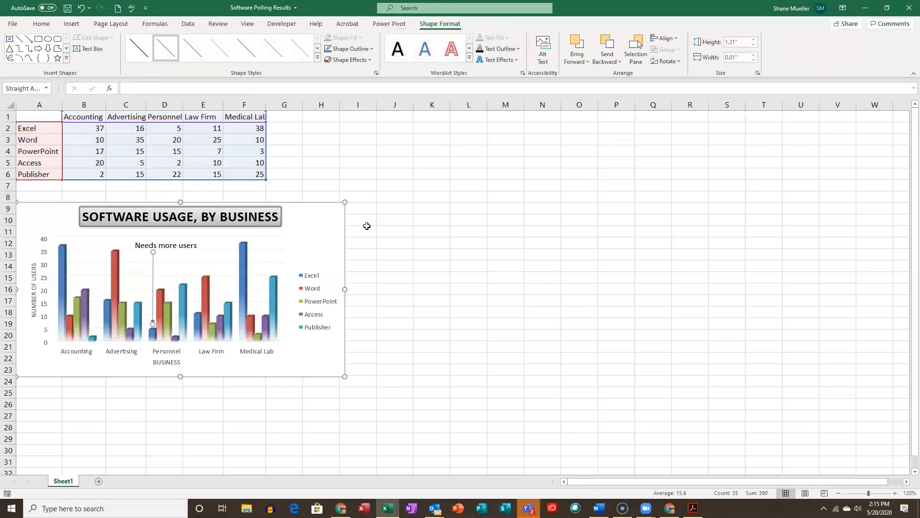
{"action": "key", "text": "Escape"}
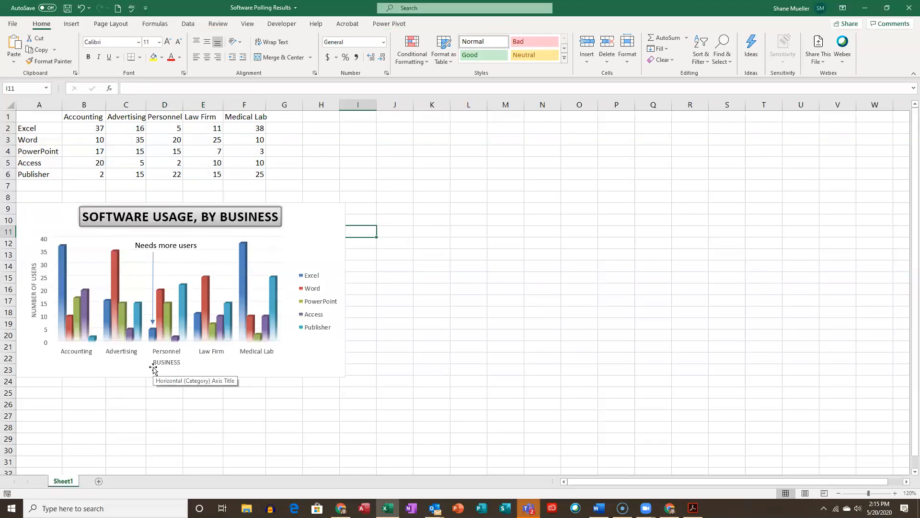
- Apply the black Moderate Line theme style to the arrow in the column chart
{"action": "left_click", "coordinate": [155, 266]}
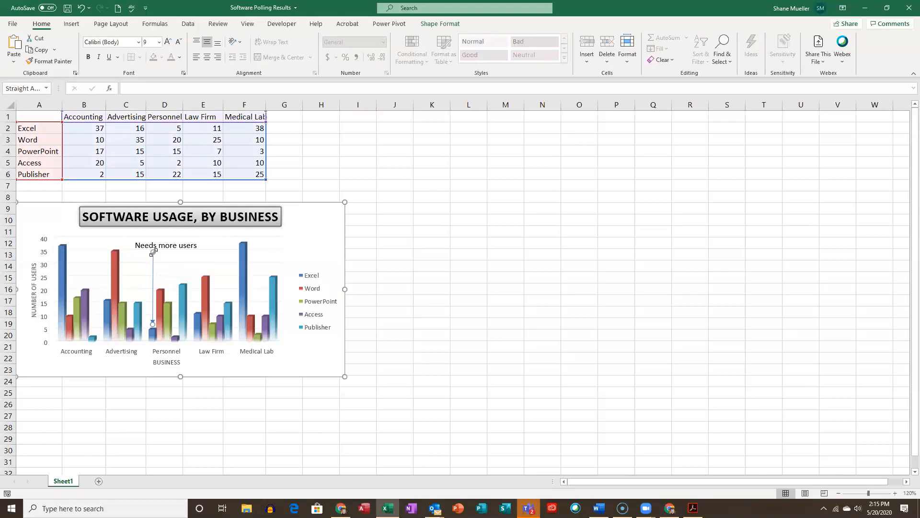
{"action": "left_click", "coordinate": [440, 24]}
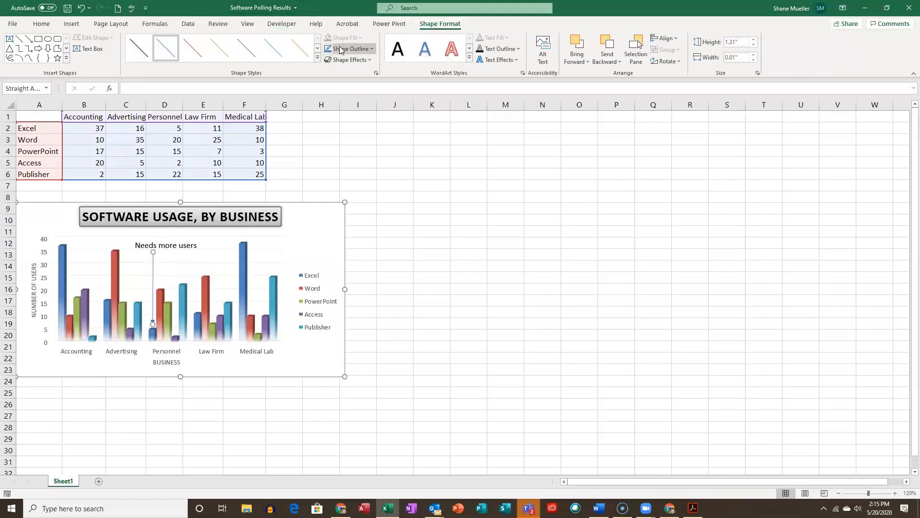
{"action": "left_click", "coordinate": [318, 58]}
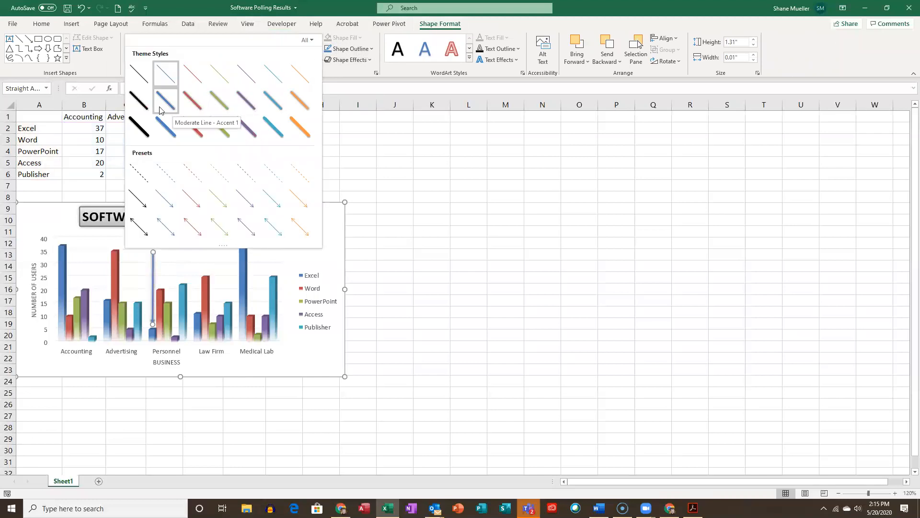
{"action": "left_click", "coordinate": [143, 106]}
{"action": "left_click", "coordinate": [381, 232]}
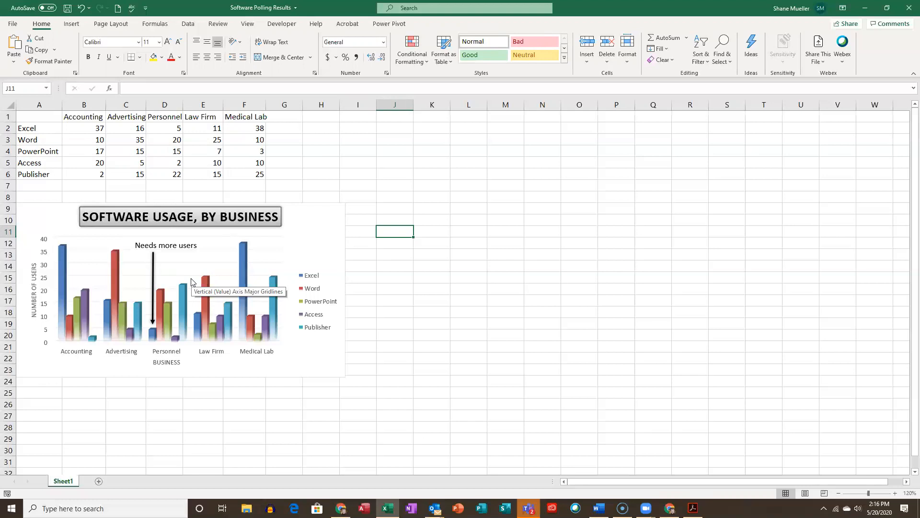
{"action": "left_click", "coordinate": [324, 213]}
{"action": "left_click", "coordinate": [374, 313]}
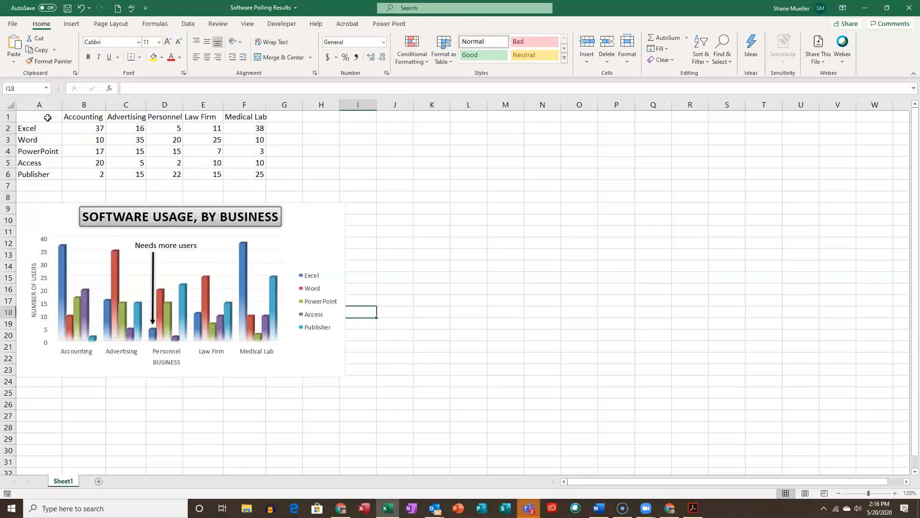
- Insert a 3-D pie chart of the Excel usage data in A1:F2 and position it beside the column chart, on its right
{"action": "left_click_drag", "start_coordinate": [39, 120], "coordinate": [258, 130]}
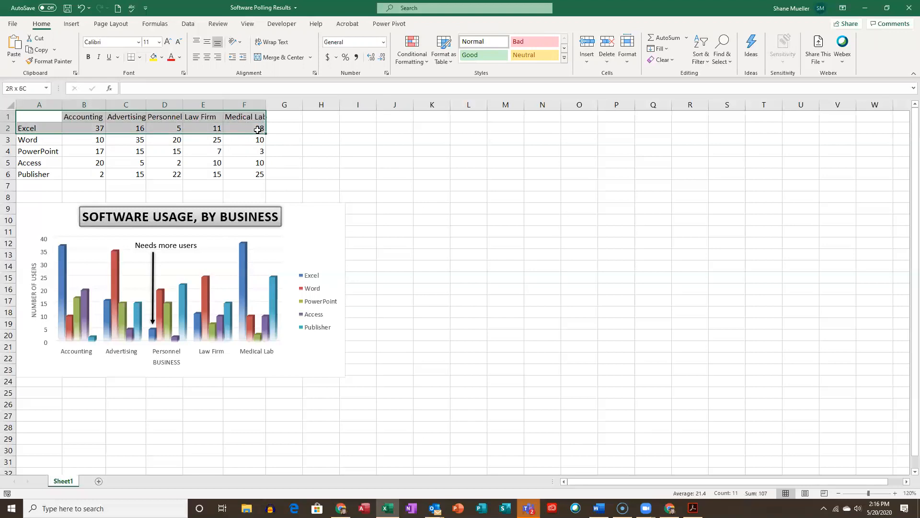
{"action": "left_click_drag", "start_coordinate": [258, 129], "coordinate": [258, 130]}
{"action": "left_click", "coordinate": [71, 24]}
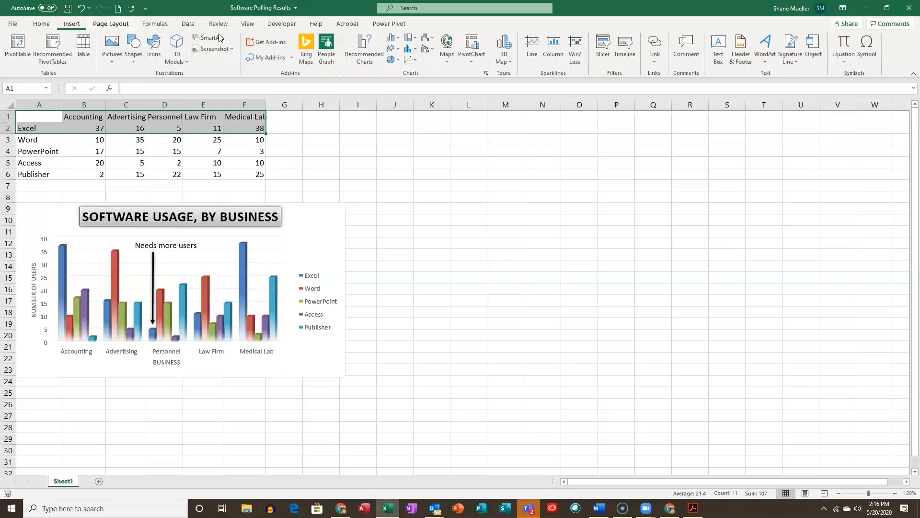
{"action": "left_click", "coordinate": [399, 62]}
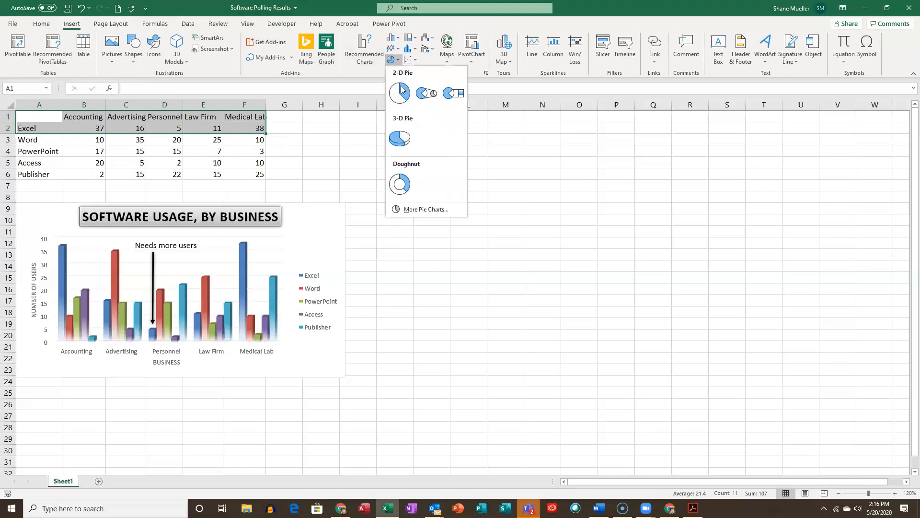
{"action": "left_click", "coordinate": [407, 145]}
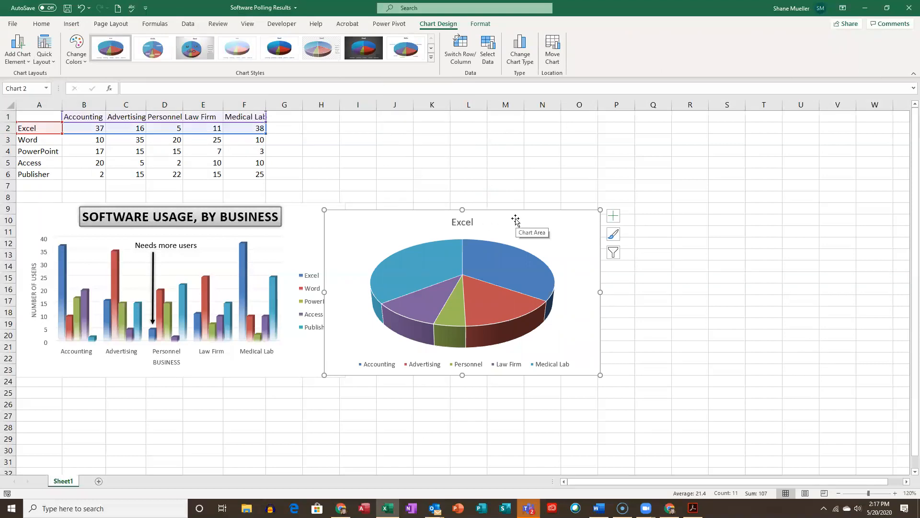
{"action": "left_click_drag", "start_coordinate": [535, 223], "coordinate": [575, 207]}
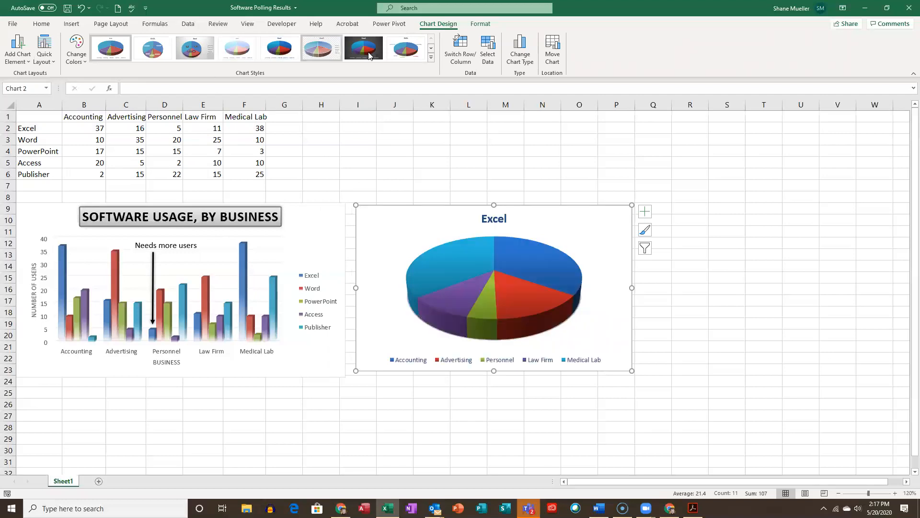
- Apply chart Style 6 and quick layout Layout 1, with category and percentage labels, to the Excel pie chart
{"action": "left_click", "coordinate": [431, 57]}
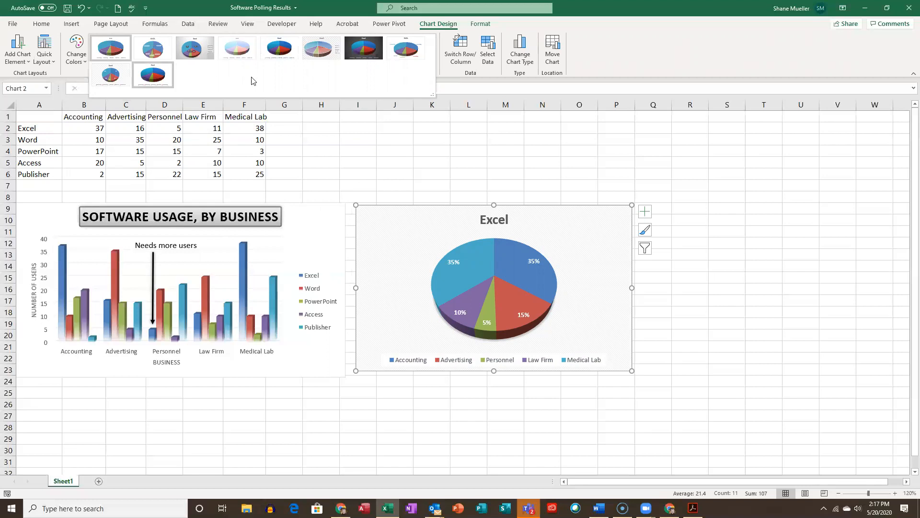
{"action": "left_click", "coordinate": [320, 49]}
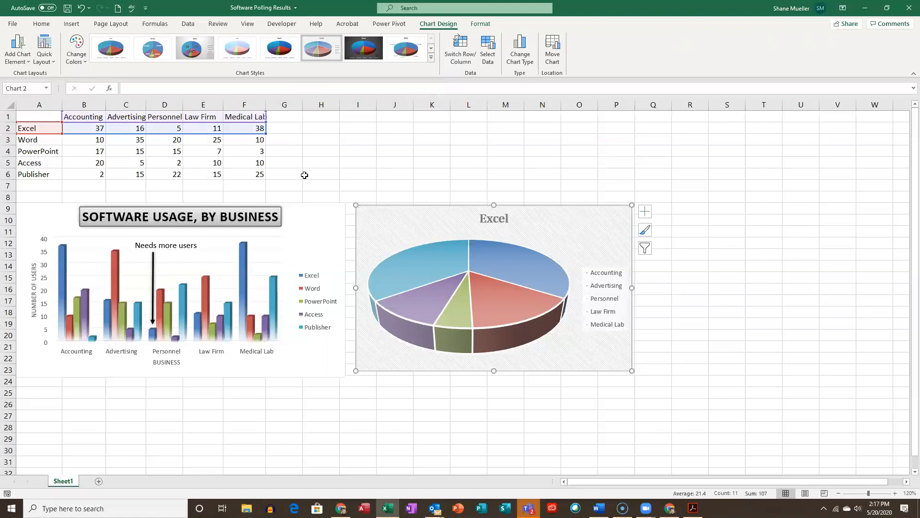
{"action": "left_click", "coordinate": [46, 61]}
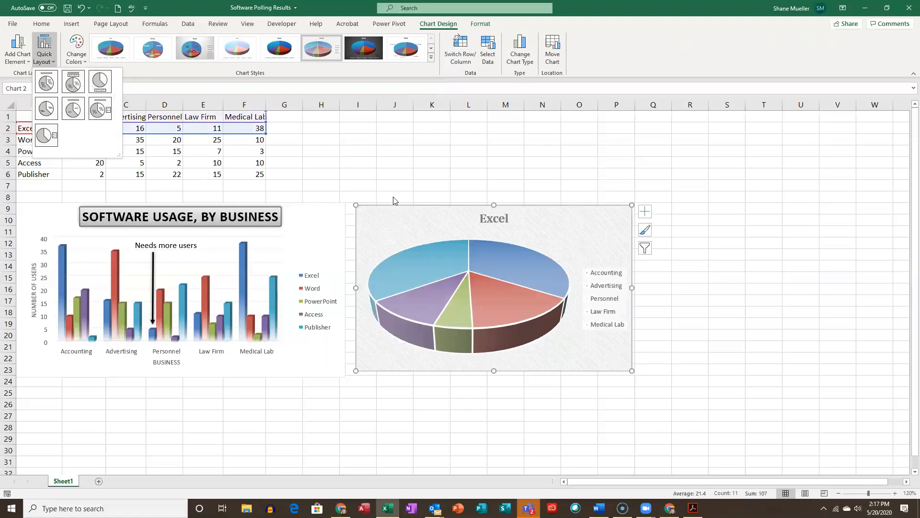
{"action": "left_click", "coordinate": [46, 83]}
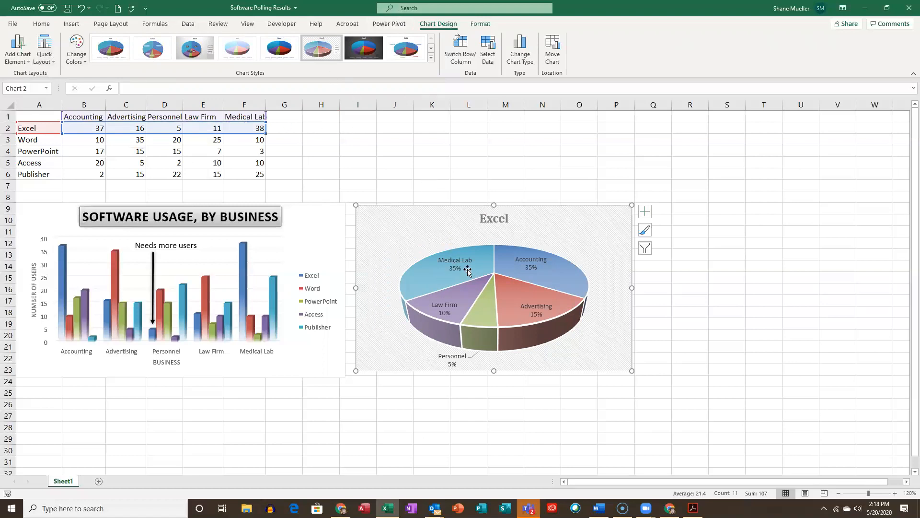
- Remove the category names from the pie chart's data labels, leaving only percentages with leader lines
{"action": "mouse_move", "coordinate": [501, 263]}
{"action": "mouse_move", "coordinate": [564, 273]}
{"action": "left_click", "coordinate": [547, 263]}
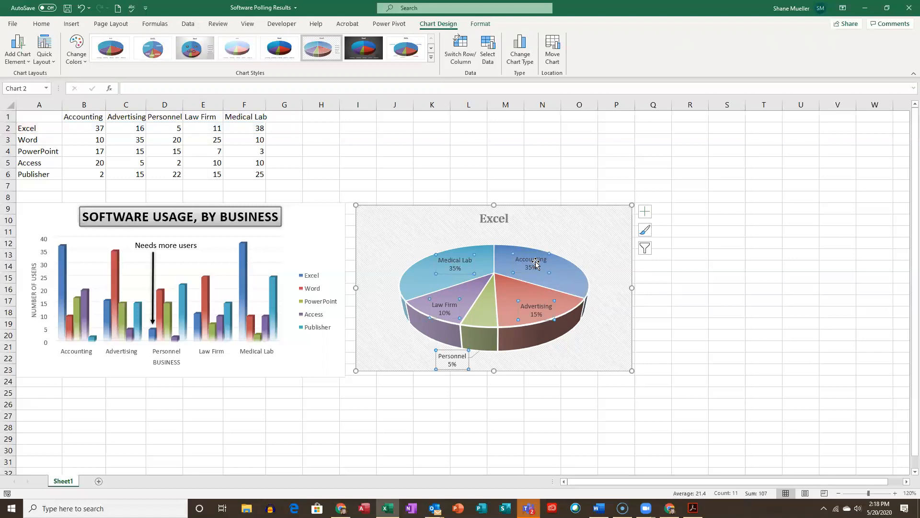
{"action": "right_click", "coordinate": [535, 264]}
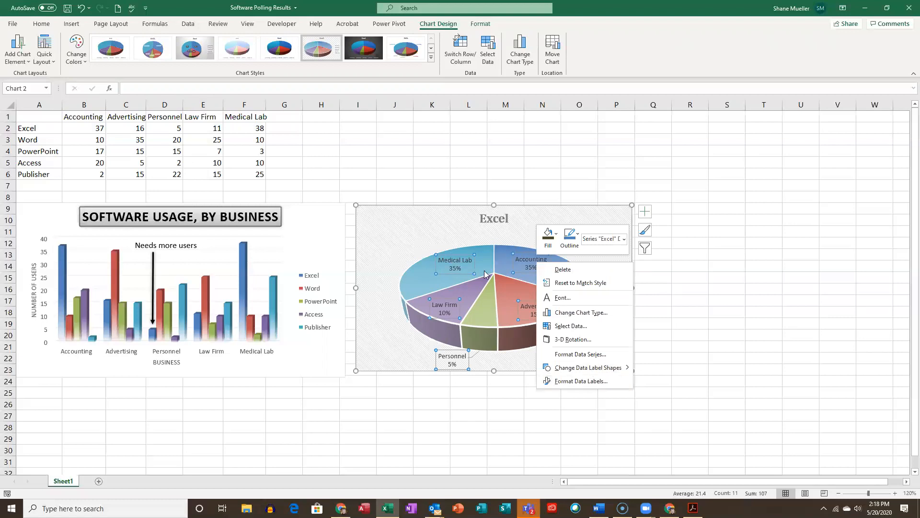
{"action": "left_click", "coordinate": [581, 382]}
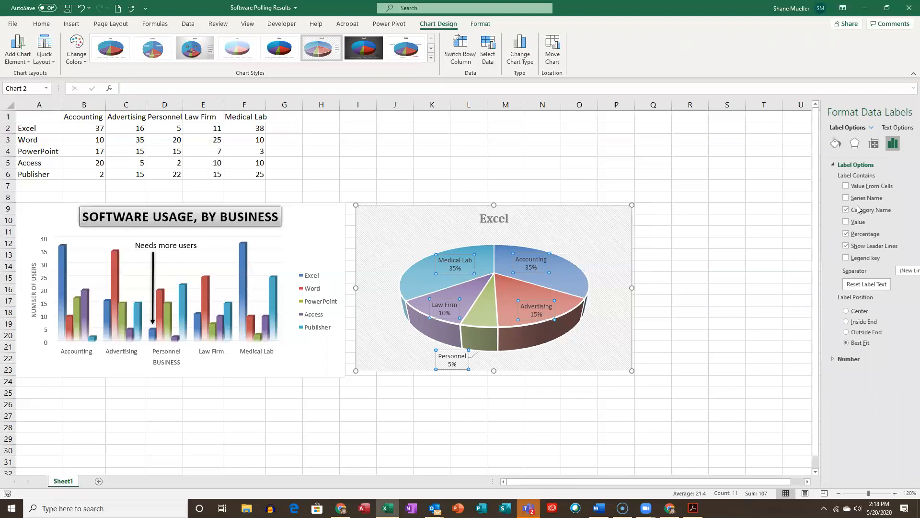
{"action": "left_click", "coordinate": [809, 211]}
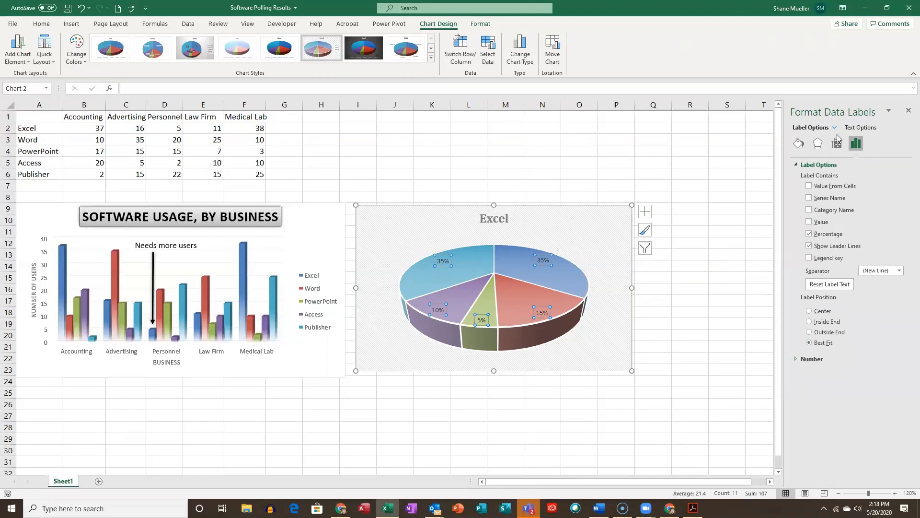
{"action": "left_click", "coordinate": [908, 111]}
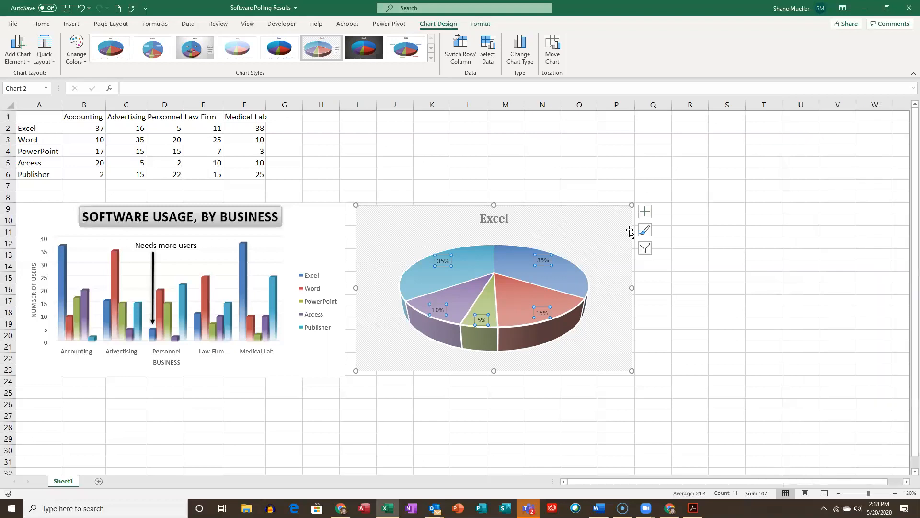
- Add a legend to the pie chart and select it
{"action": "left_click", "coordinate": [645, 211]}
{"action": "left_click", "coordinate": [670, 243]}
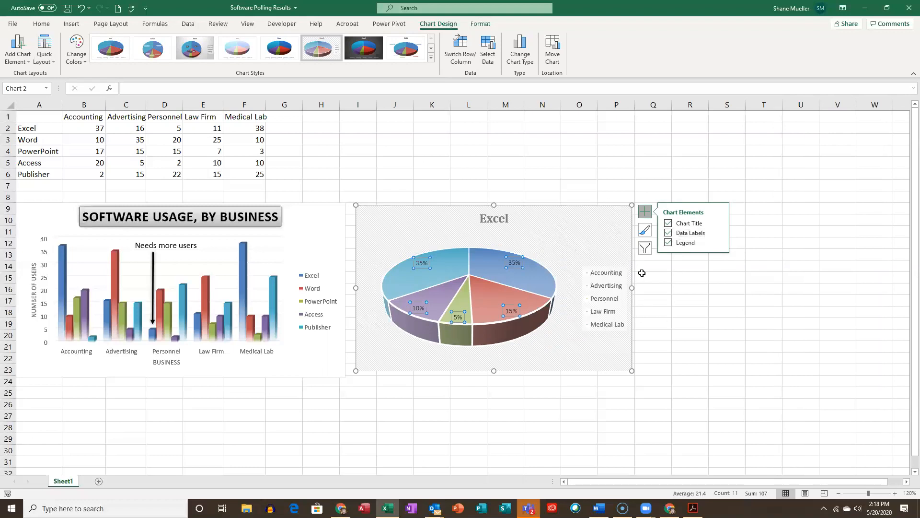
{"action": "left_click", "coordinate": [587, 274]}
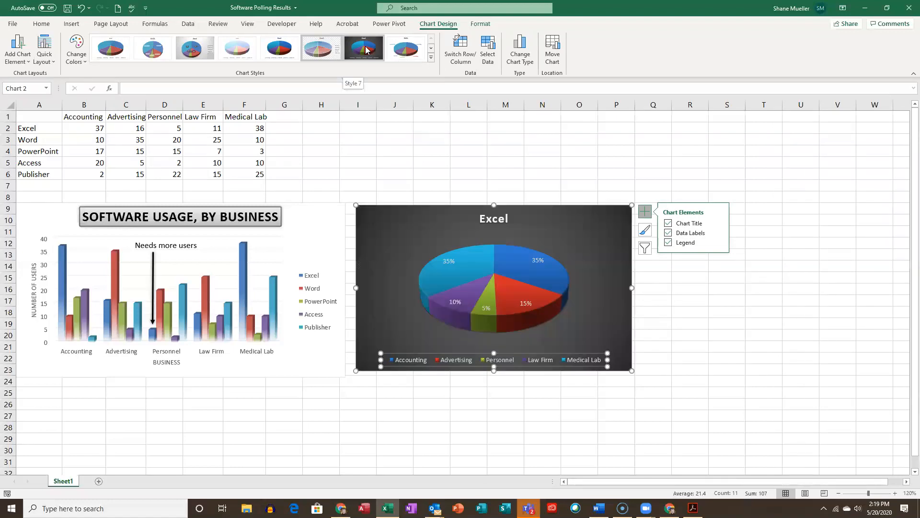
- Try Style 5 and Style 2 on the pie chart and settle on the dark Style 7
{"action": "left_click", "coordinate": [286, 53]}
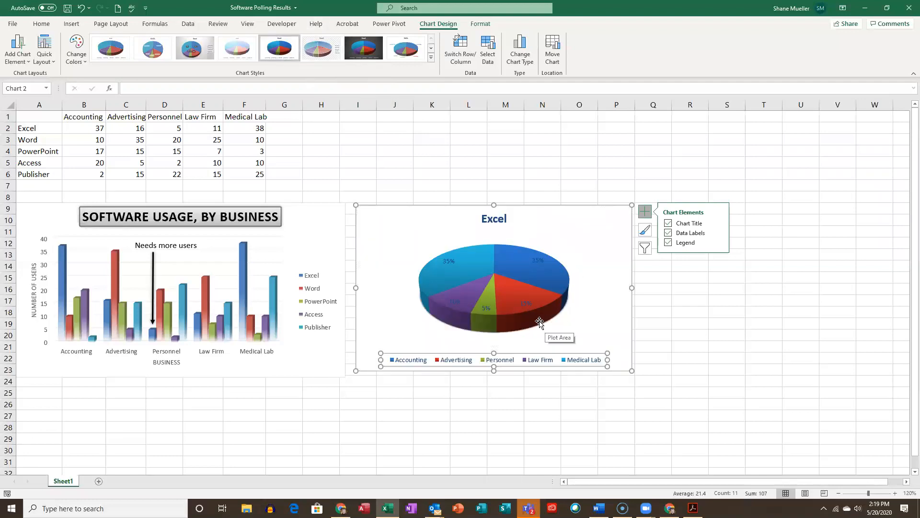
{"action": "left_click", "coordinate": [153, 55]}
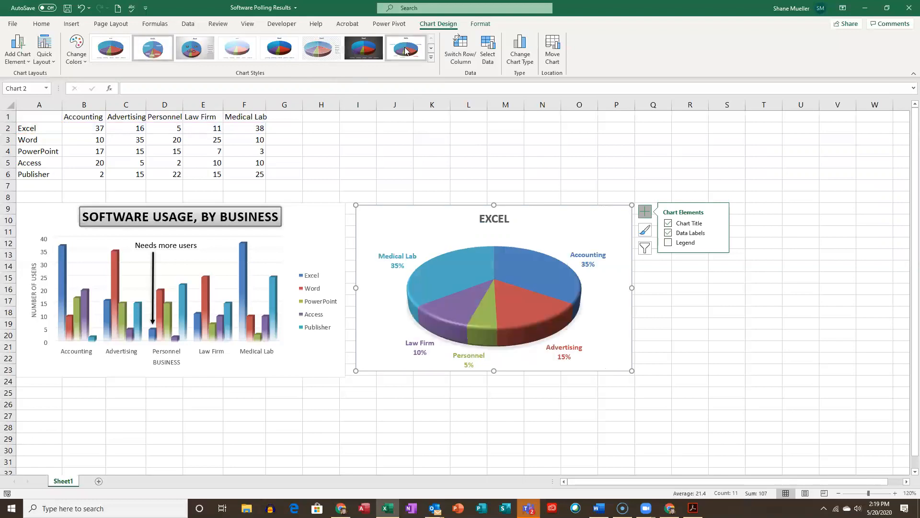
{"action": "left_click", "coordinate": [364, 51]}
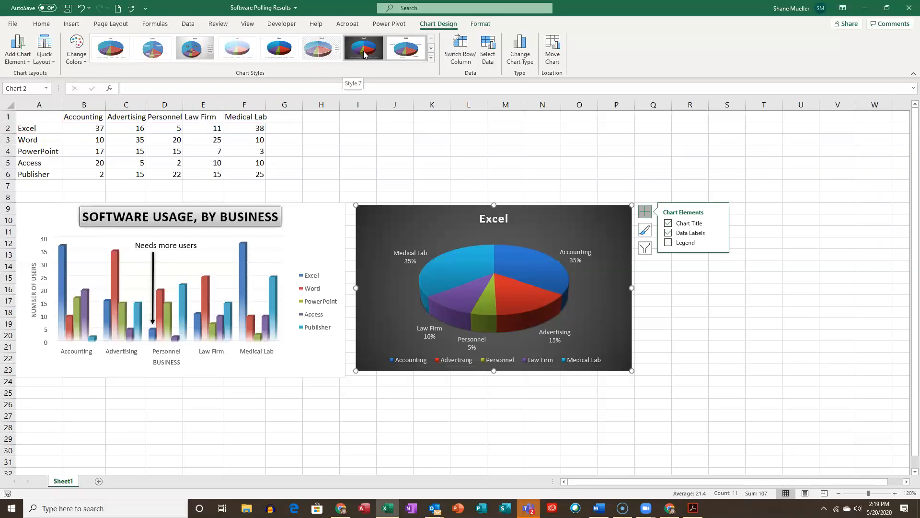
{"action": "left_click", "coordinate": [364, 51]}
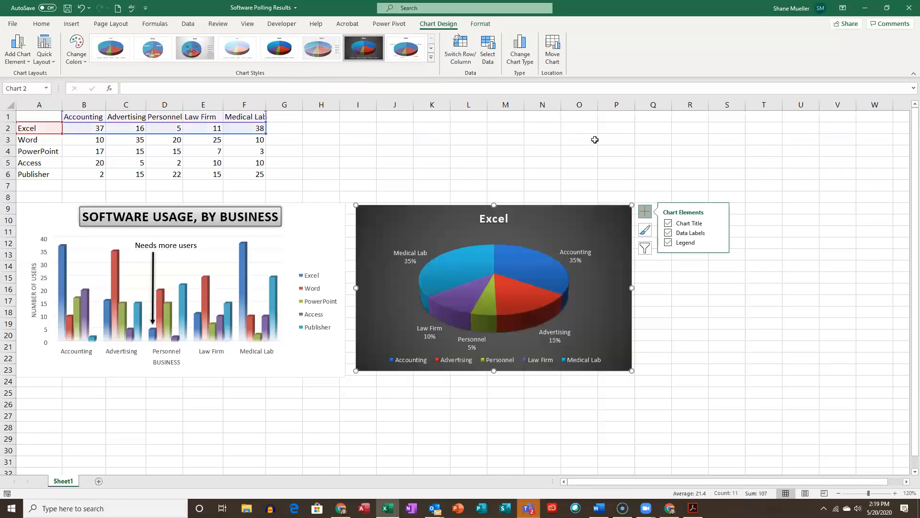
- Turn off Category Name in the restyled pie chart's data labels so they contain only percentages
{"action": "left_click", "coordinate": [719, 235]}
{"action": "left_click", "coordinate": [760, 292]}
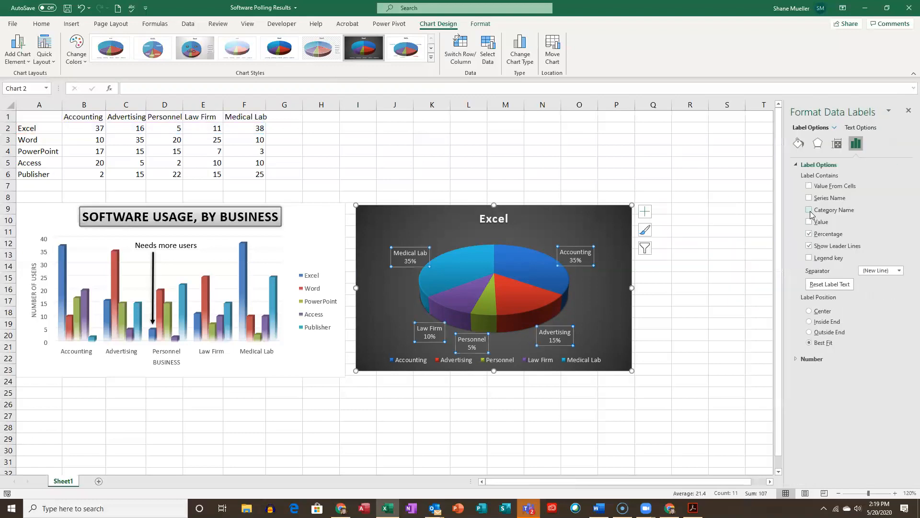
{"action": "left_click", "coordinate": [809, 211]}
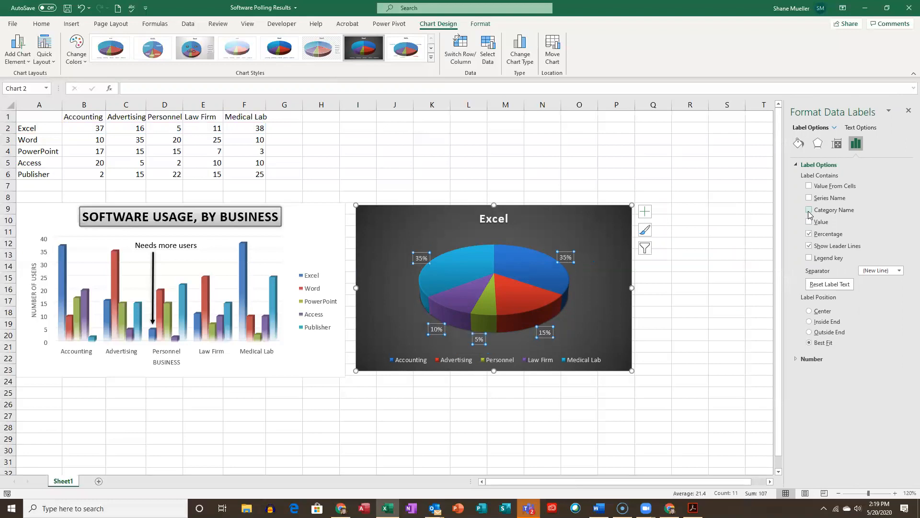
{"action": "left_click", "coordinate": [907, 112]}
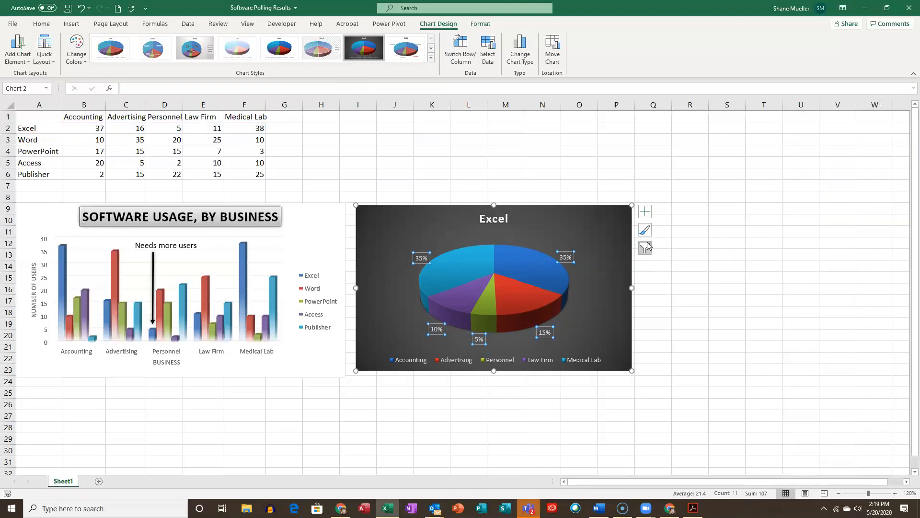
- Position the pie chart's legend on the right side of the chart
{"action": "left_click", "coordinate": [645, 216]}
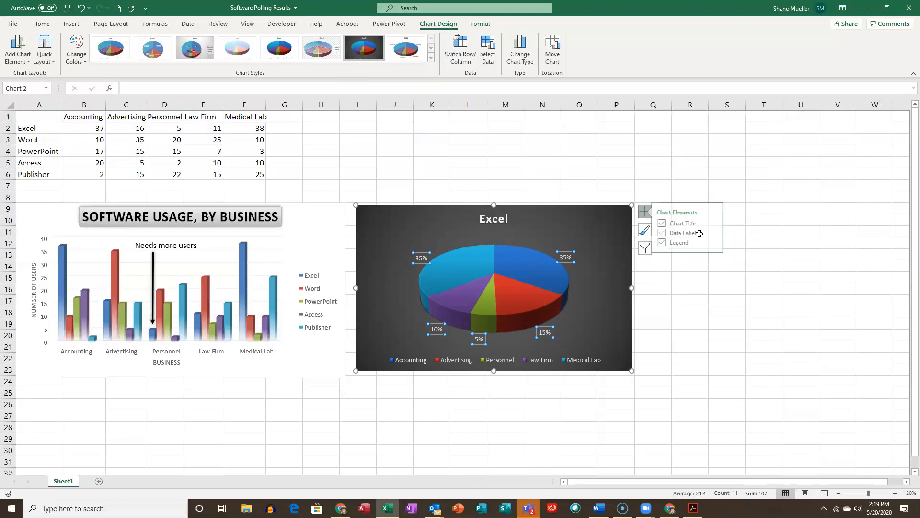
{"action": "left_click", "coordinate": [720, 243]}
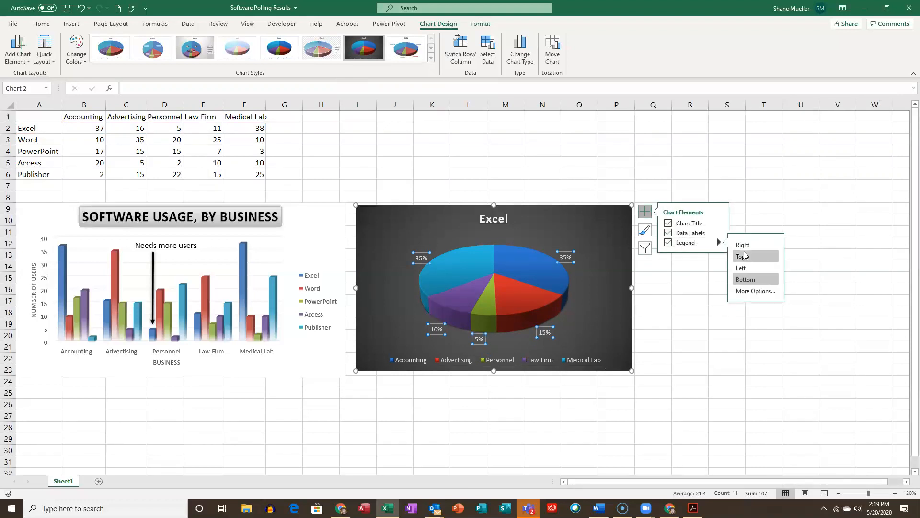
{"action": "left_click", "coordinate": [739, 245]}
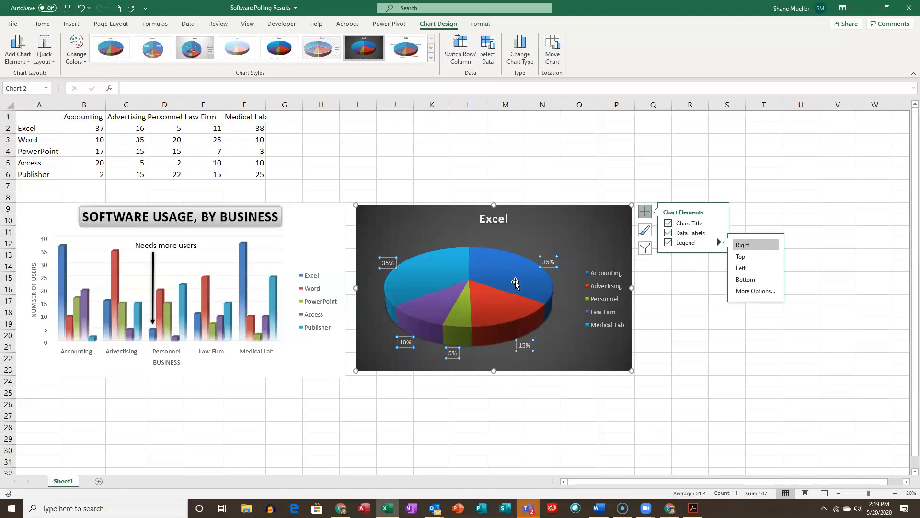
- Change the pie chart's title to "Excel Users"
{"action": "left_click", "coordinate": [503, 219]}
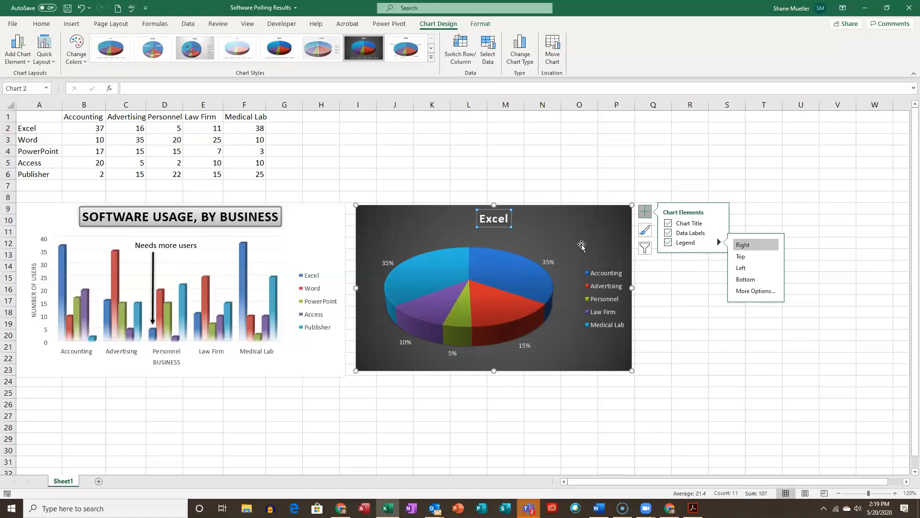
{"action": "left_click", "coordinate": [482, 221]}
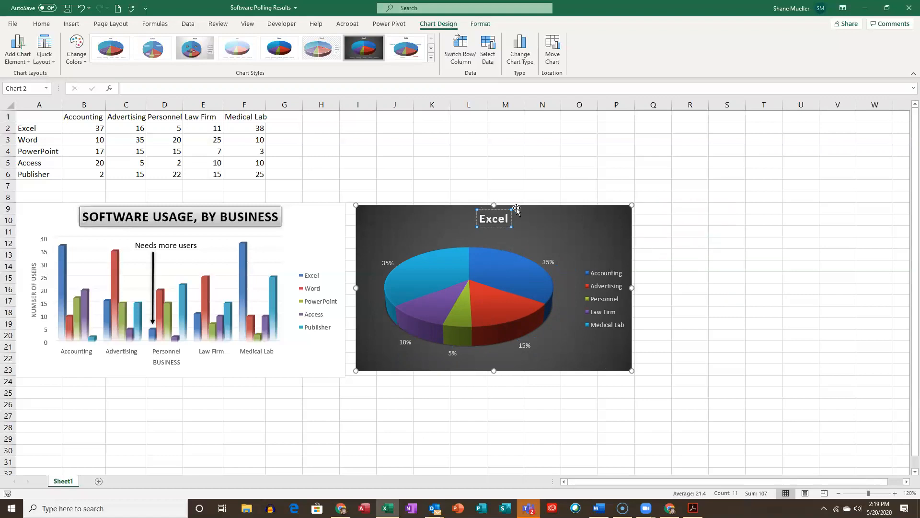
{"action": "left_click", "coordinate": [509, 221]}
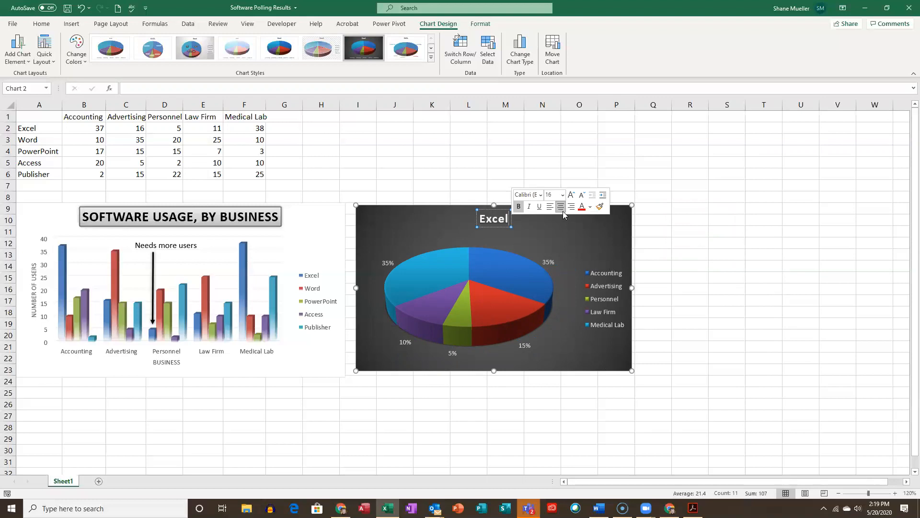
{"action": "type", "text": "Users"}
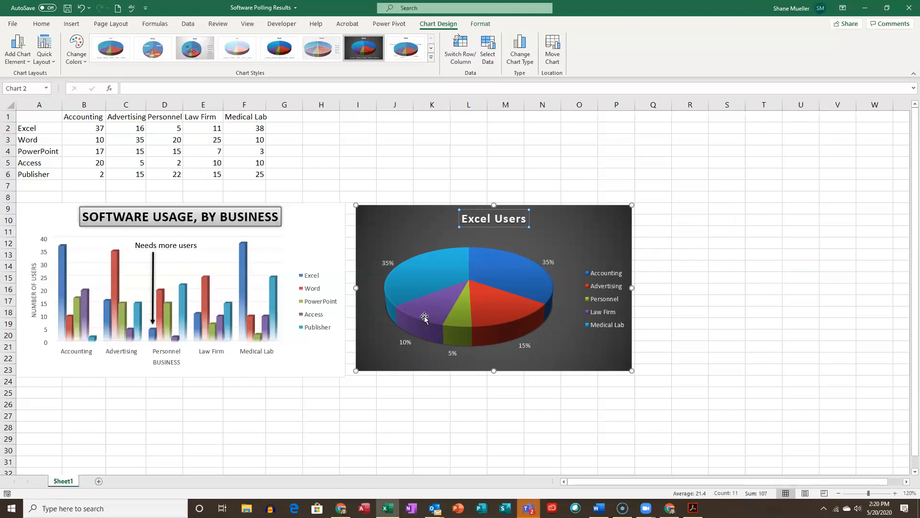
- Explode the green Personnel slice by pulling it slightly out of the front of the pie
{"action": "mouse_move", "coordinate": [440, 310]}
{"action": "left_click", "coordinate": [459, 318]}
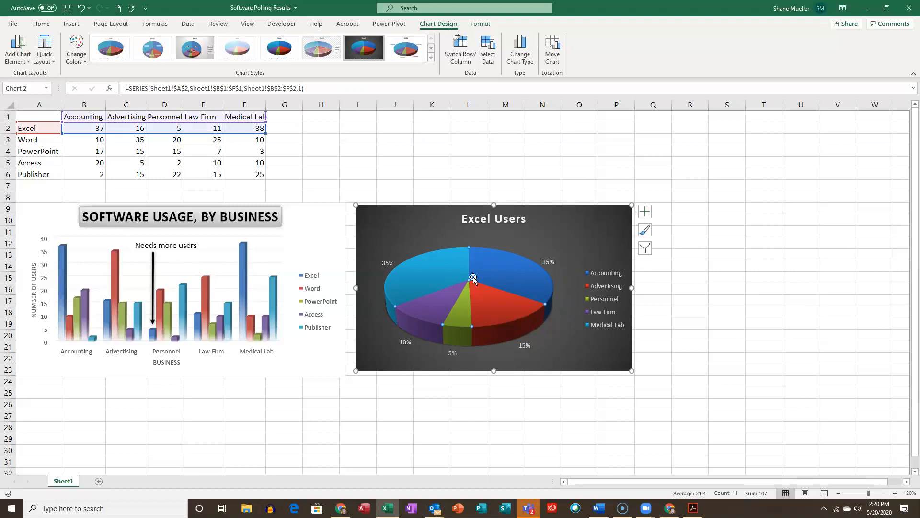
{"action": "left_click", "coordinate": [464, 308]}
{"action": "mouse_move", "coordinate": [461, 326]}
{"action": "left_click_drag", "start_coordinate": [451, 319], "coordinate": [451, 336]}
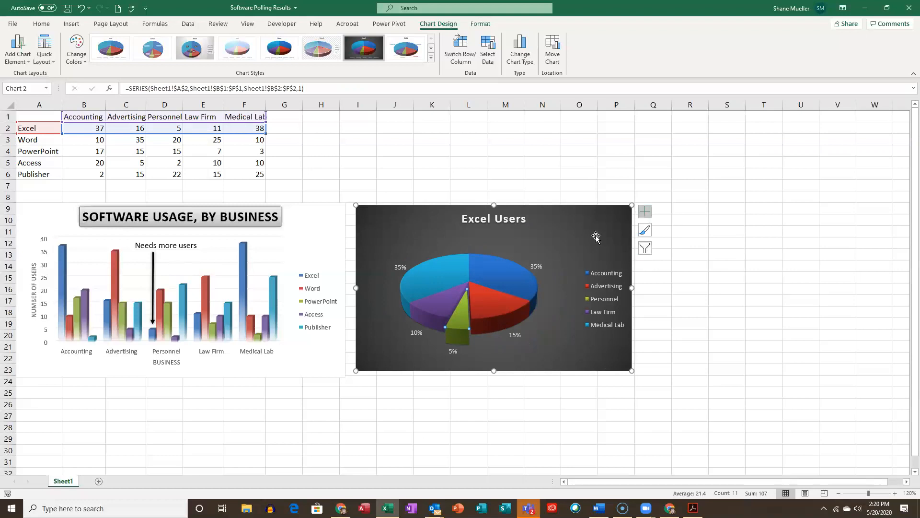
- Rotate the pie by setting its angle of first slice to 28°, and deselect the chart
{"action": "right_click", "coordinate": [456, 315]}
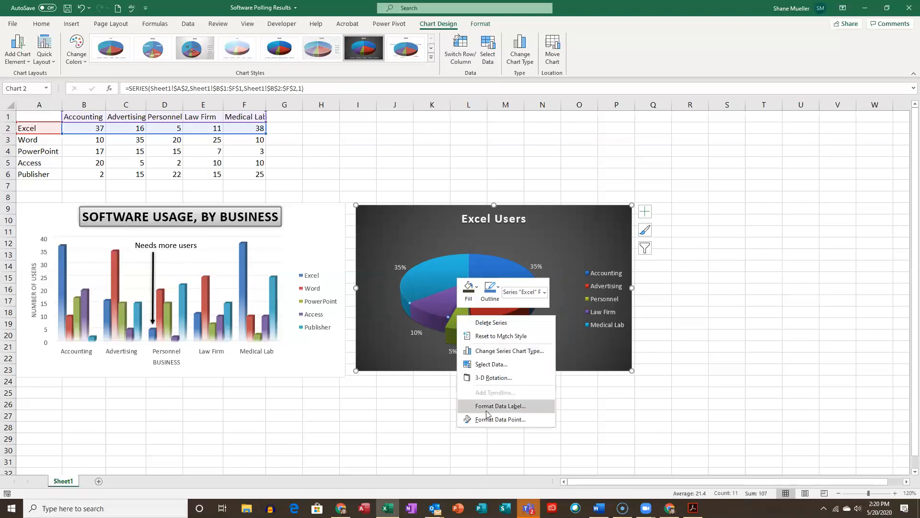
{"action": "left_click", "coordinate": [499, 476]}
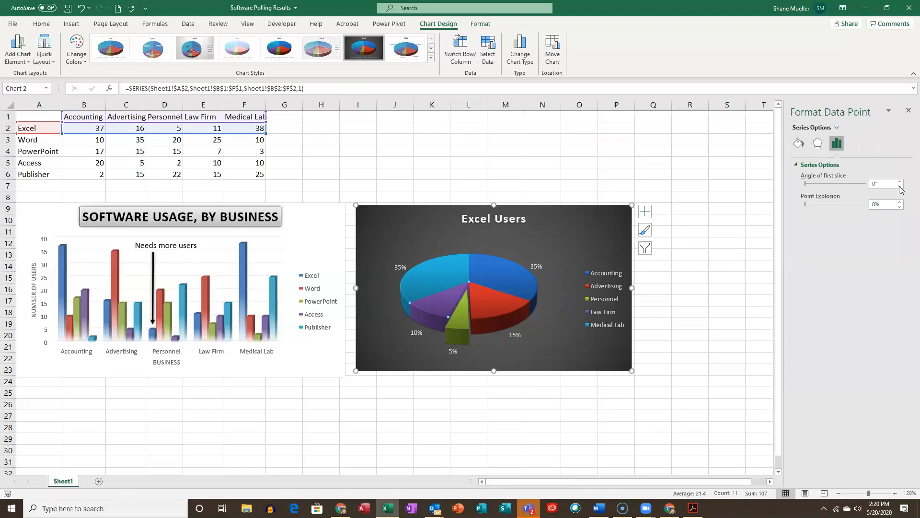
{"action": "left_click", "coordinate": [899, 202]}
{"action": "left_click", "coordinate": [899, 203]}
{"action": "left_click", "coordinate": [899, 203]}
{"action": "left_click", "coordinate": [899, 206]}
{"action": "left_click", "coordinate": [899, 207]}
{"action": "left_click", "coordinate": [899, 209]}
{"action": "left_click", "coordinate": [900, 209]}
{"action": "left_click_drag", "start_coordinate": [901, 184], "coordinate": [901, 184]}
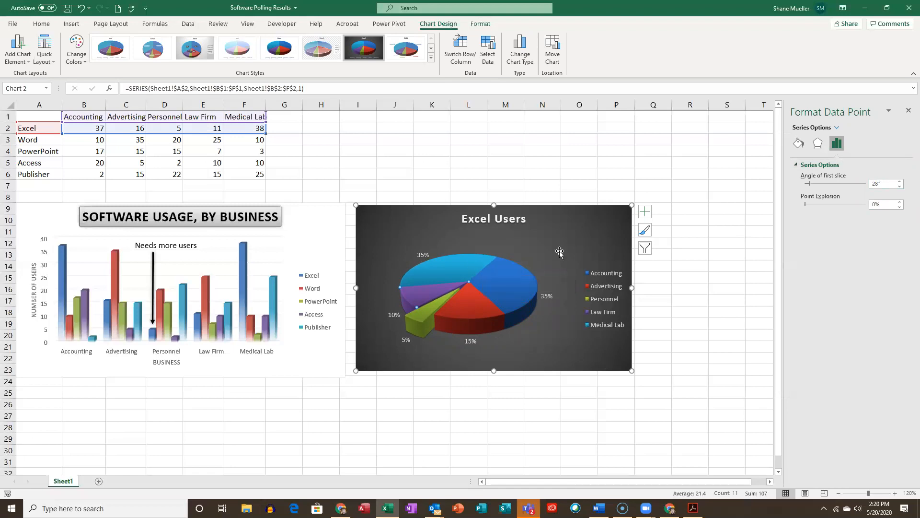
{"action": "left_click", "coordinate": [683, 328]}
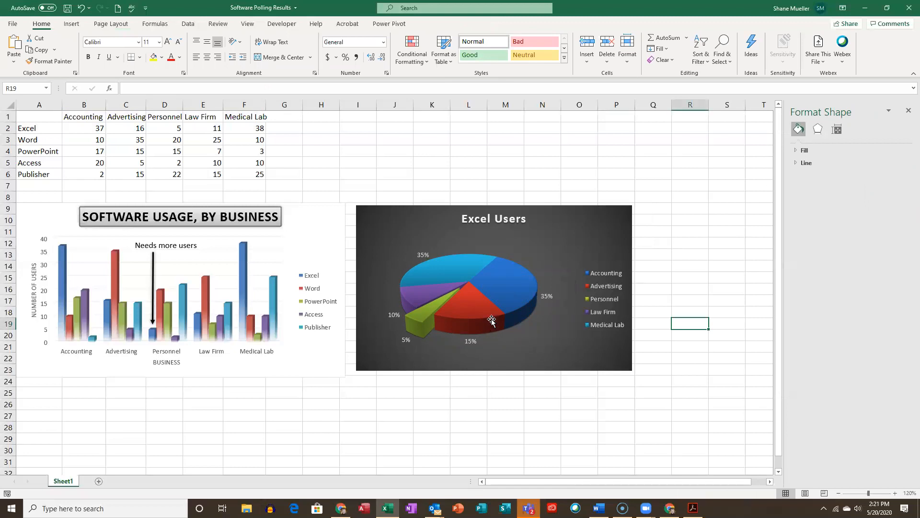
- Enlarge the column chart slightly upward to row 7 and move the pie chart directly beneath it, starting at row 24
{"action": "mouse_move", "coordinate": [499, 321]}
{"action": "left_click", "coordinate": [254, 128]}
{"action": "left_click", "coordinate": [339, 223]}
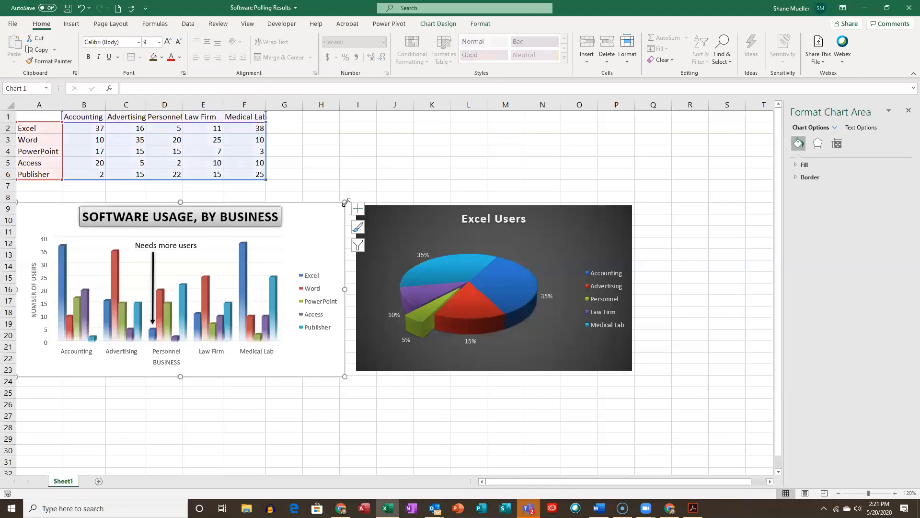
{"action": "left_click_drag", "start_coordinate": [346, 202], "coordinate": [347, 187]}
{"action": "left_click_drag", "start_coordinate": [455, 278], "coordinate": [122, 451]}
{"action": "scroll", "coordinate": [442, 283], "scroll_direction": "down", "scroll_amount": 2}
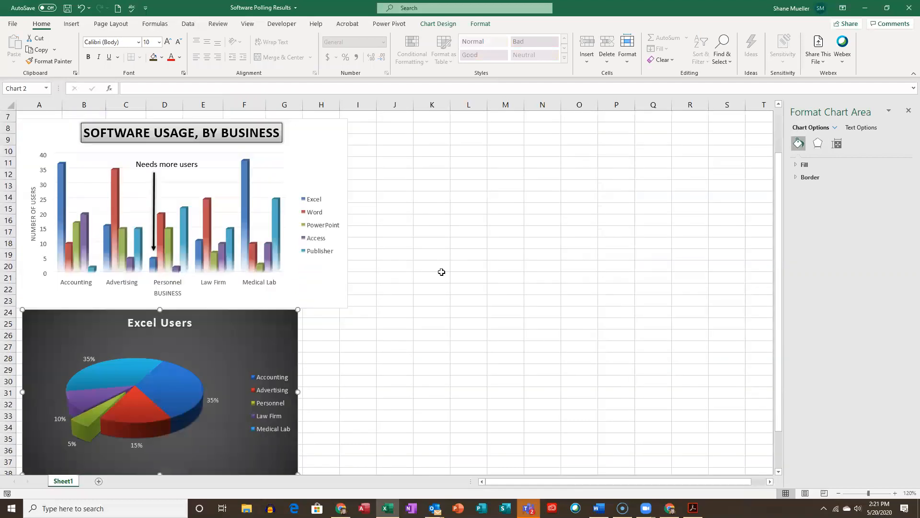
{"action": "scroll", "coordinate": [441, 272], "scroll_direction": "up", "scroll_amount": 2}
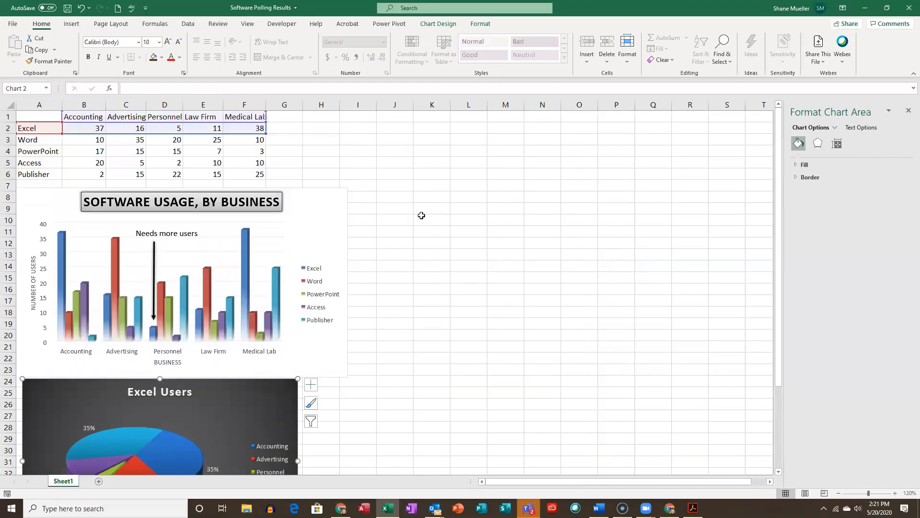
- Save the workbook and clear away the Format Chart Area pane and the chat notifications
{"action": "left_click", "coordinate": [67, 8]}
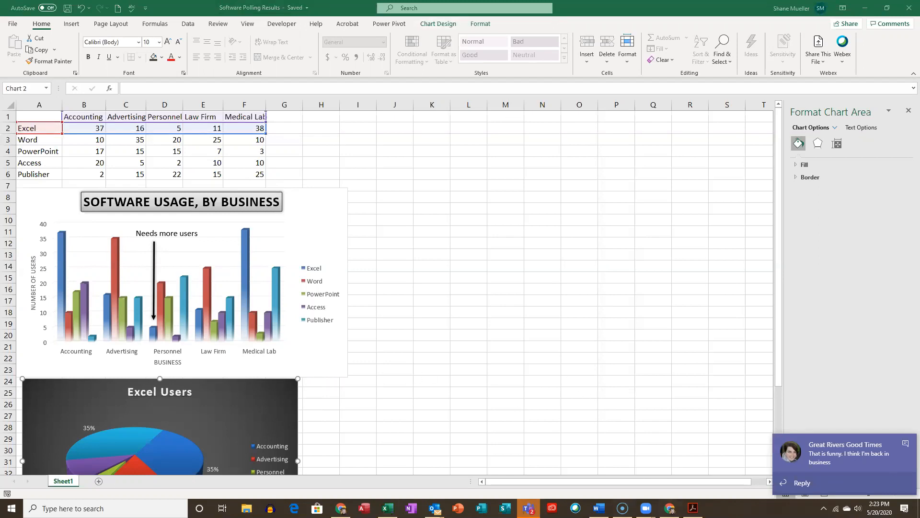
{"action": "left_click", "coordinate": [905, 446]}
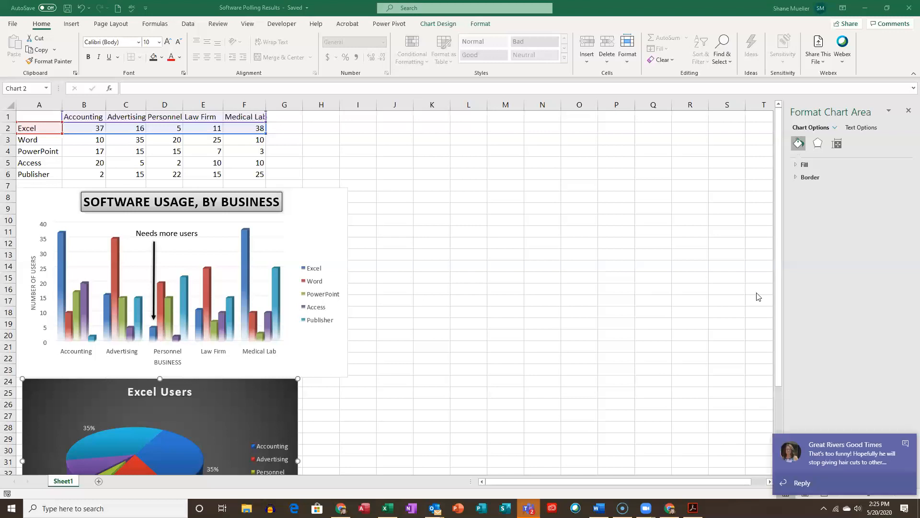
{"action": "left_click", "coordinate": [907, 113]}
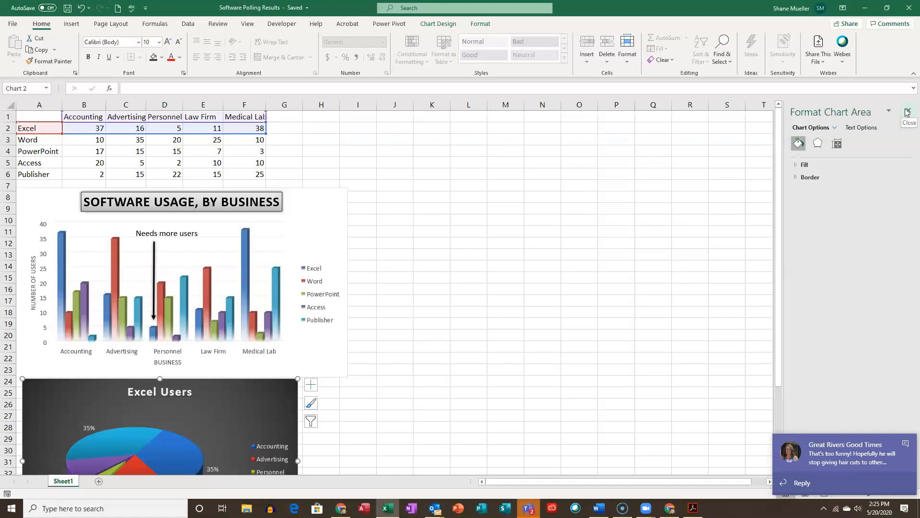
{"action": "left_click", "coordinate": [907, 111]}
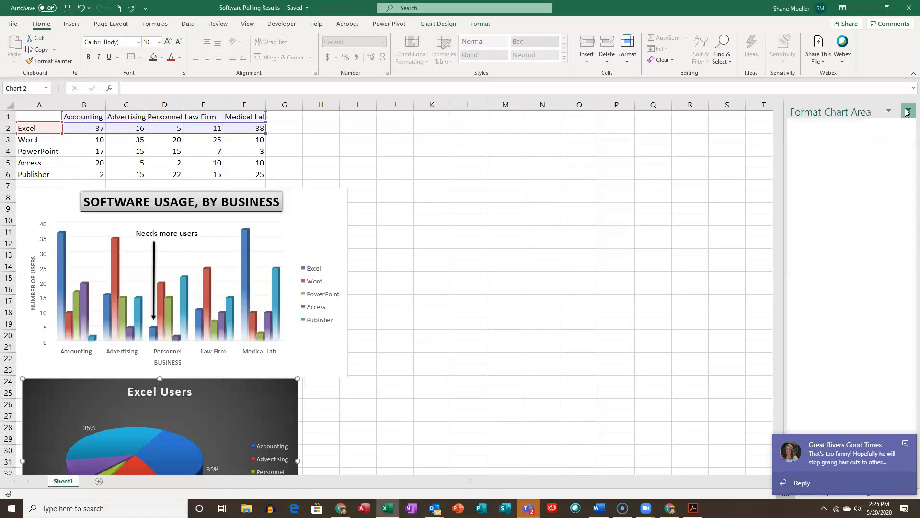
{"action": "left_click", "coordinate": [906, 443]}
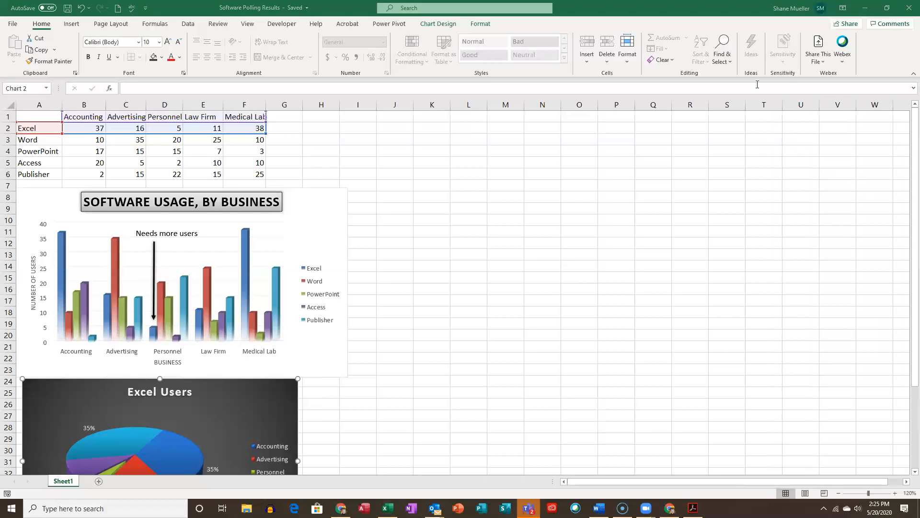